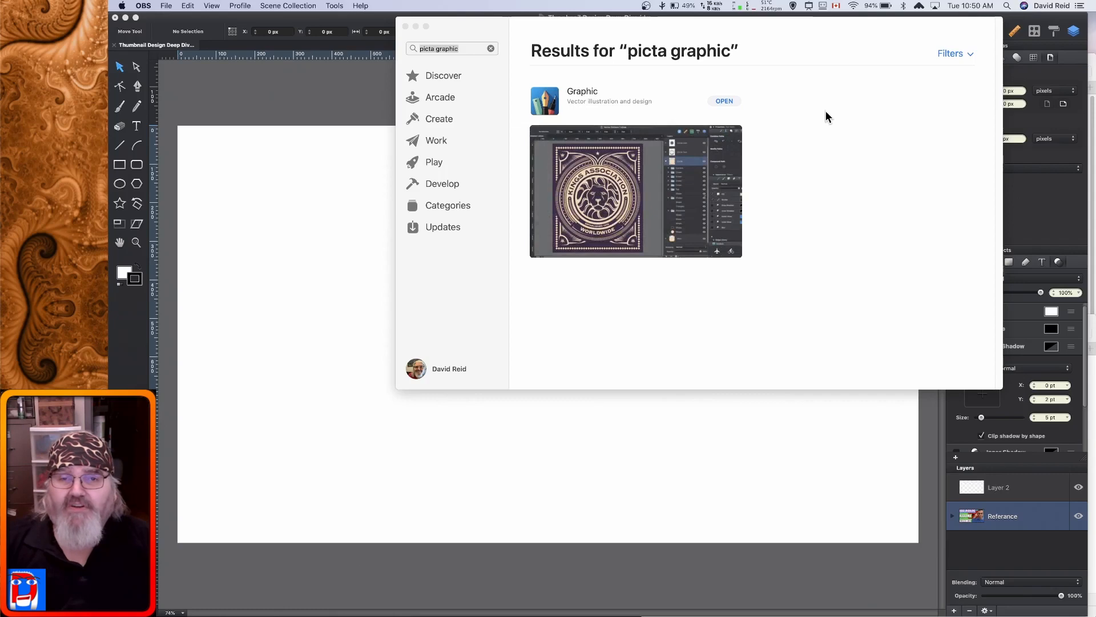
Switch to Graphic, expand the Referance layer and show its TN - 100 YT Videos thumbnail image.
left_click(774, 68)
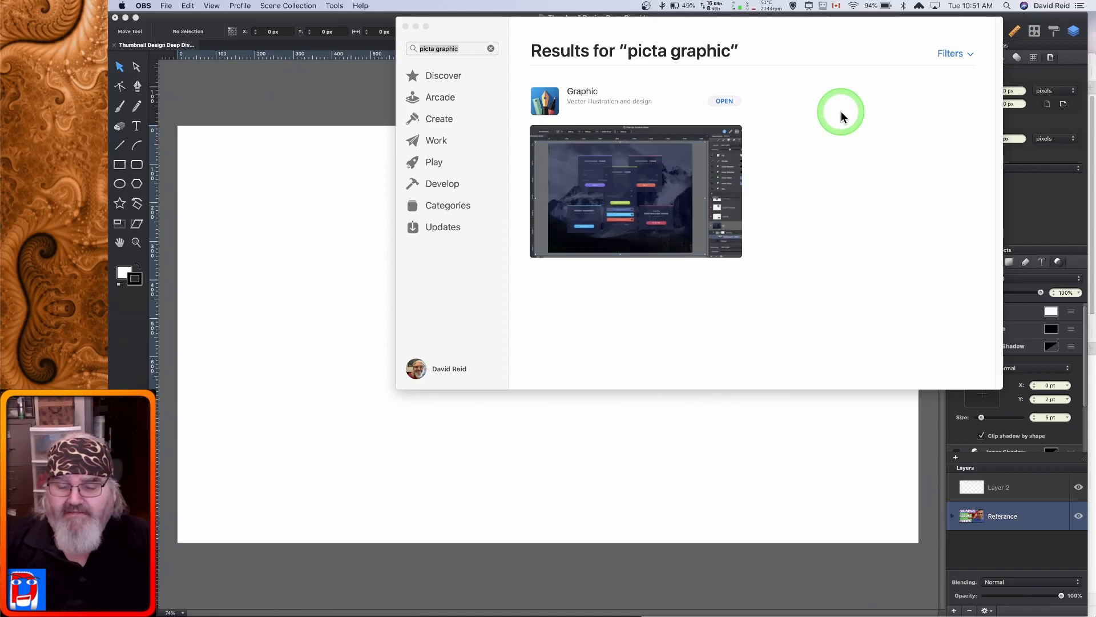
left_click(310, 131)
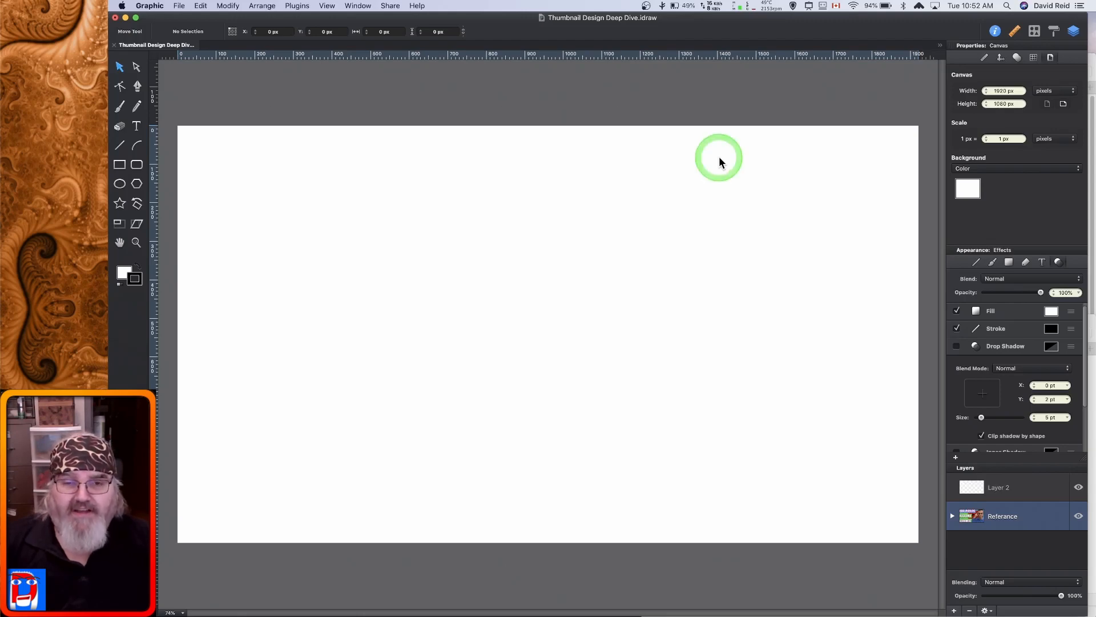
left_click(954, 515)
left_click(1002, 537)
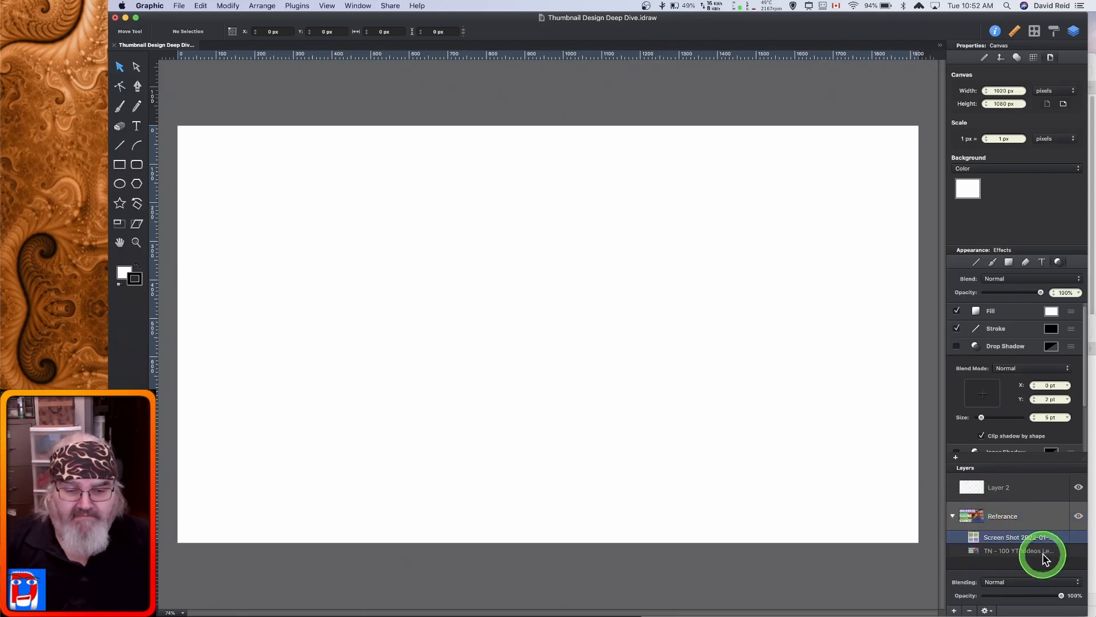
left_click(1078, 552)
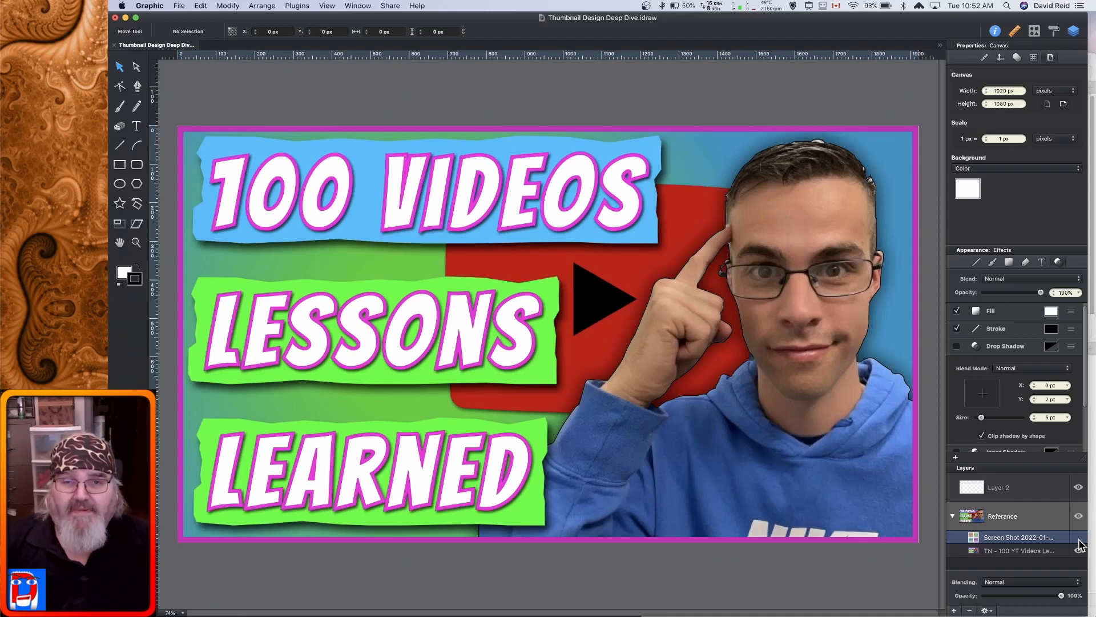
Hide the thumbnail image, show the colour palette screenshot, and place it above the canvas.
left_click(1079, 541)
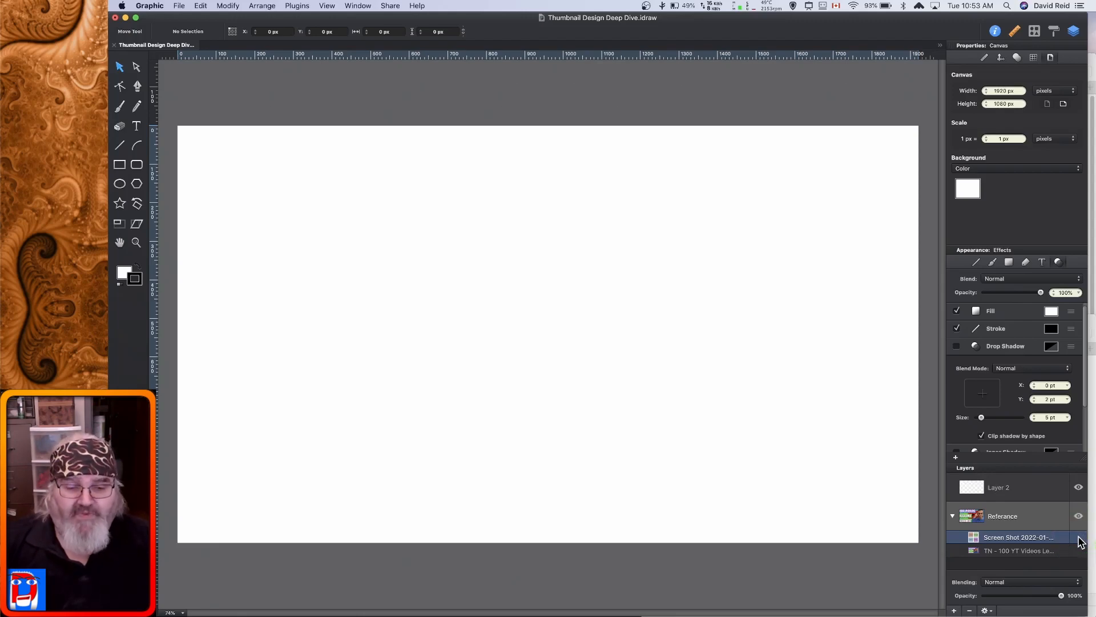
left_click(1079, 540)
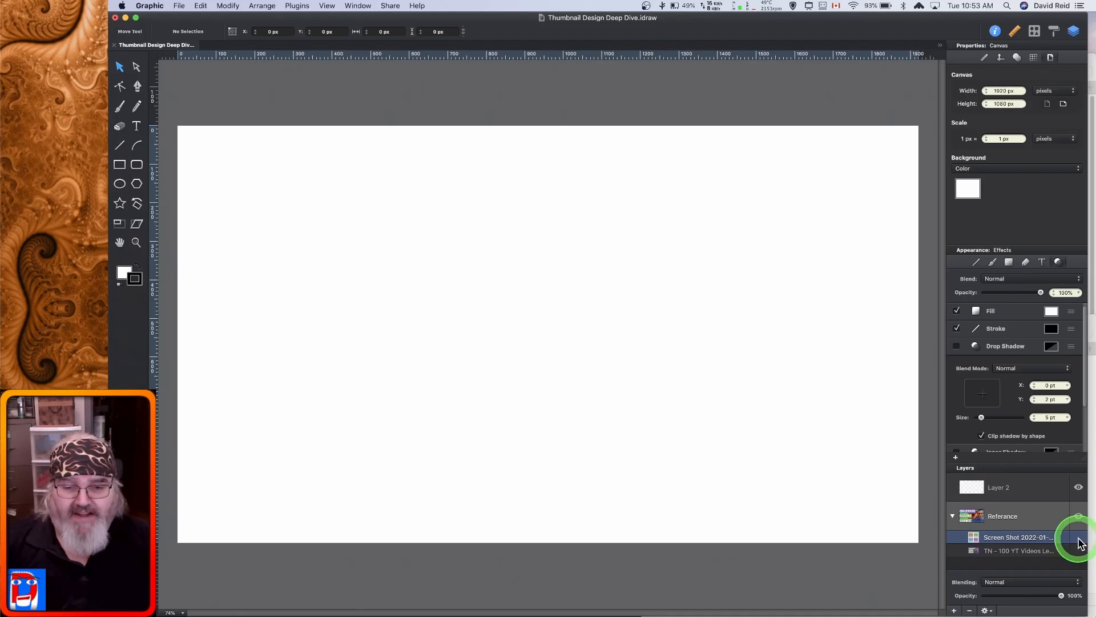
left_click(1079, 539)
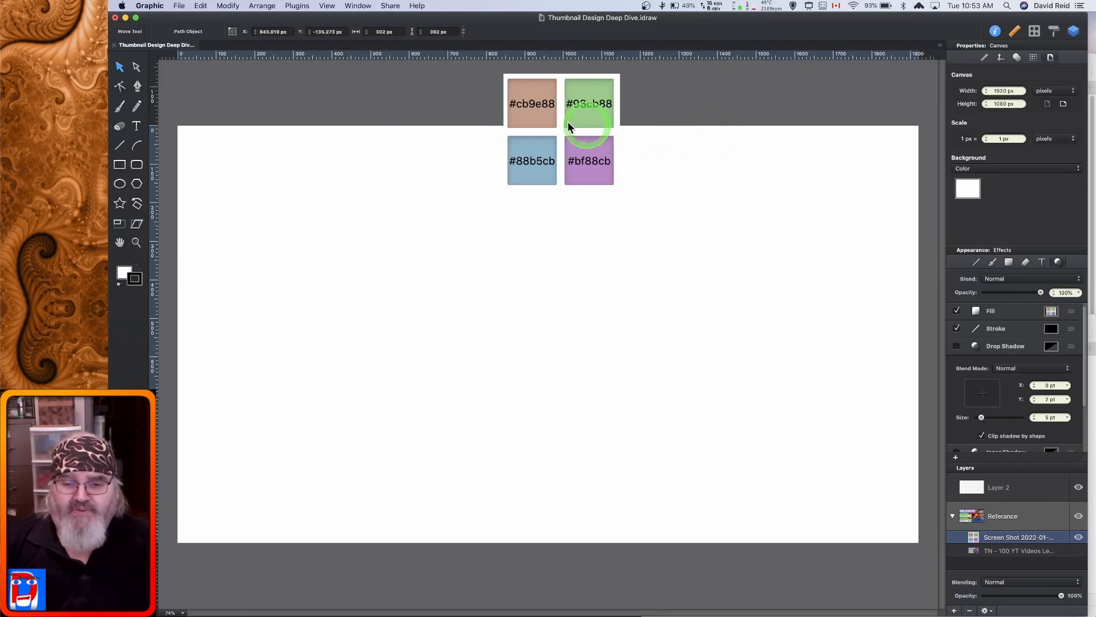
left_click_drag(577, 117, 592, 208)
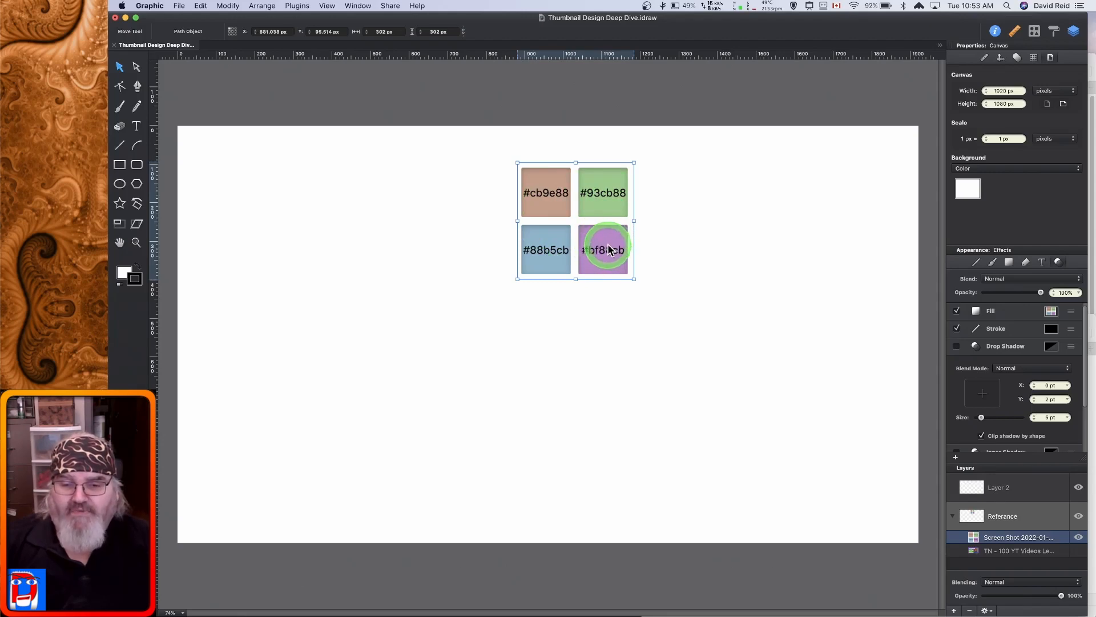
left_click_drag(608, 249, 580, 99)
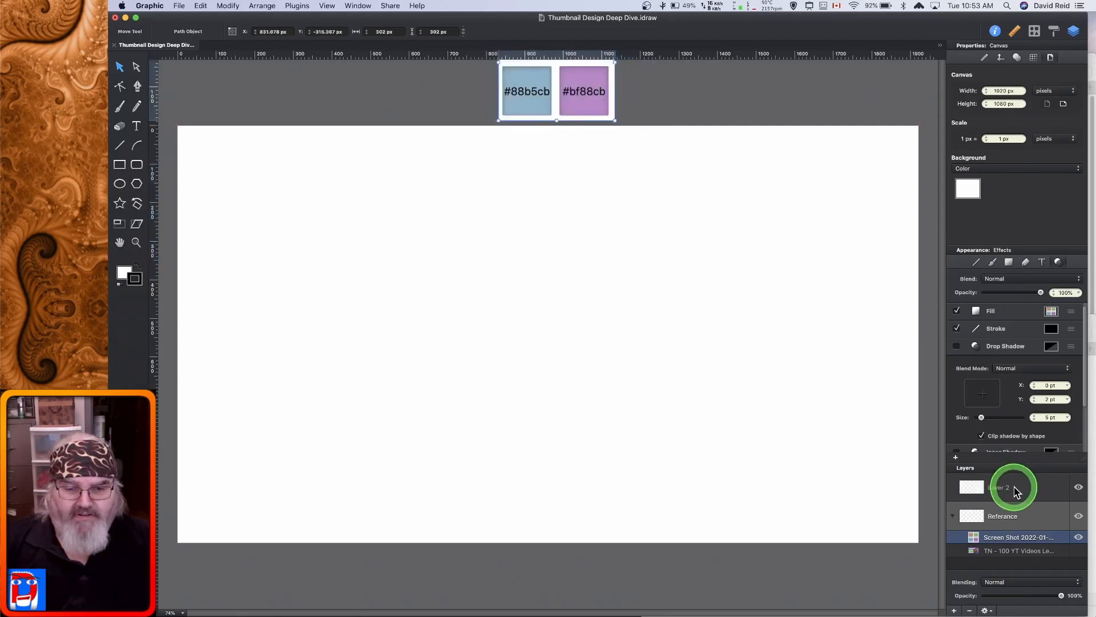
On Layer 2, draw a 1920 x 1080 px rectangle that covers the whole canvas.
left_click(1017, 490)
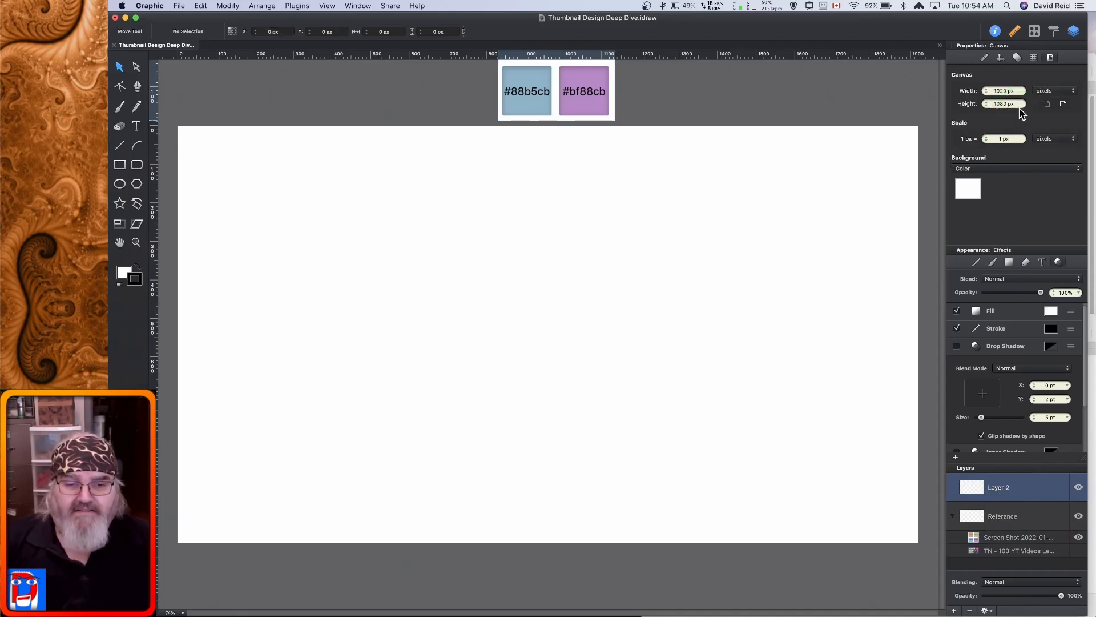
left_click(1014, 32)
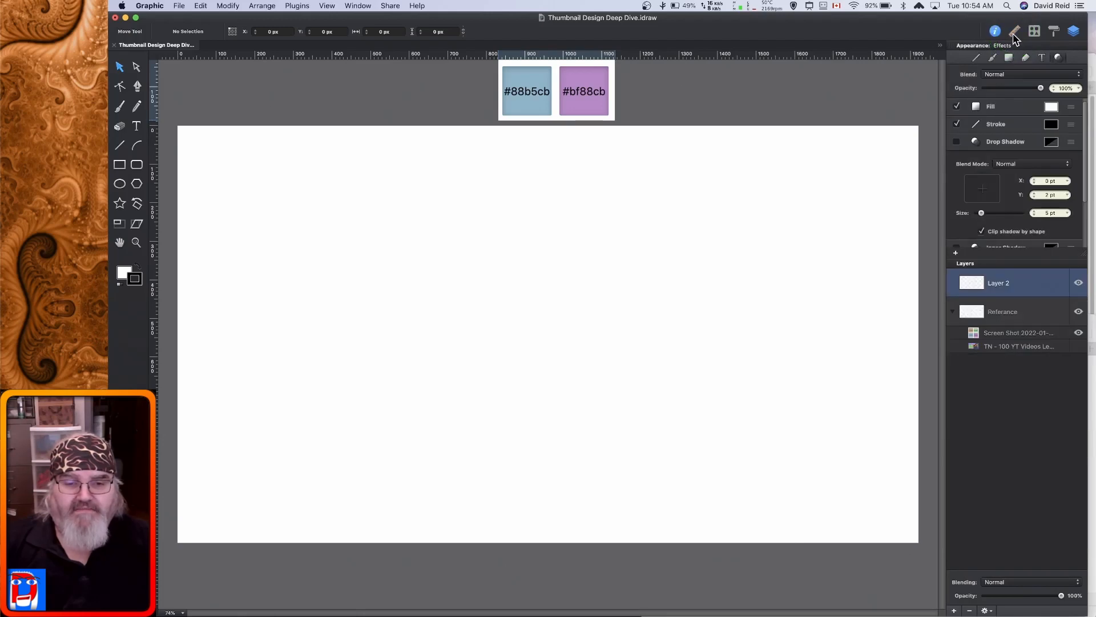
left_click(120, 165)
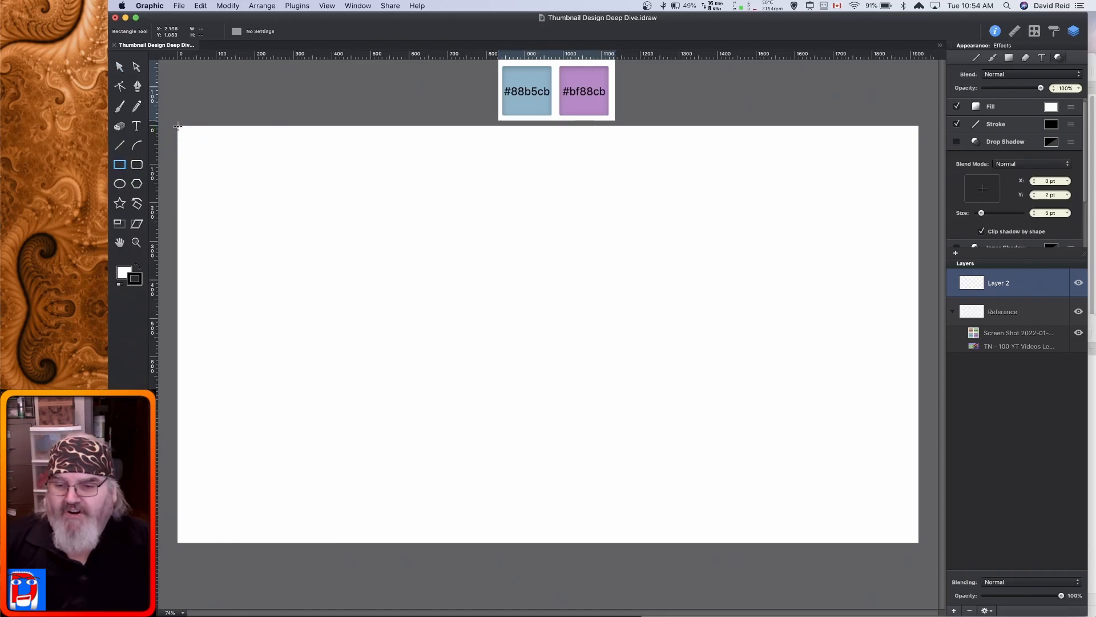
left_click_drag(177, 126, 826, 415)
left_click_drag(887, 469, 919, 542)
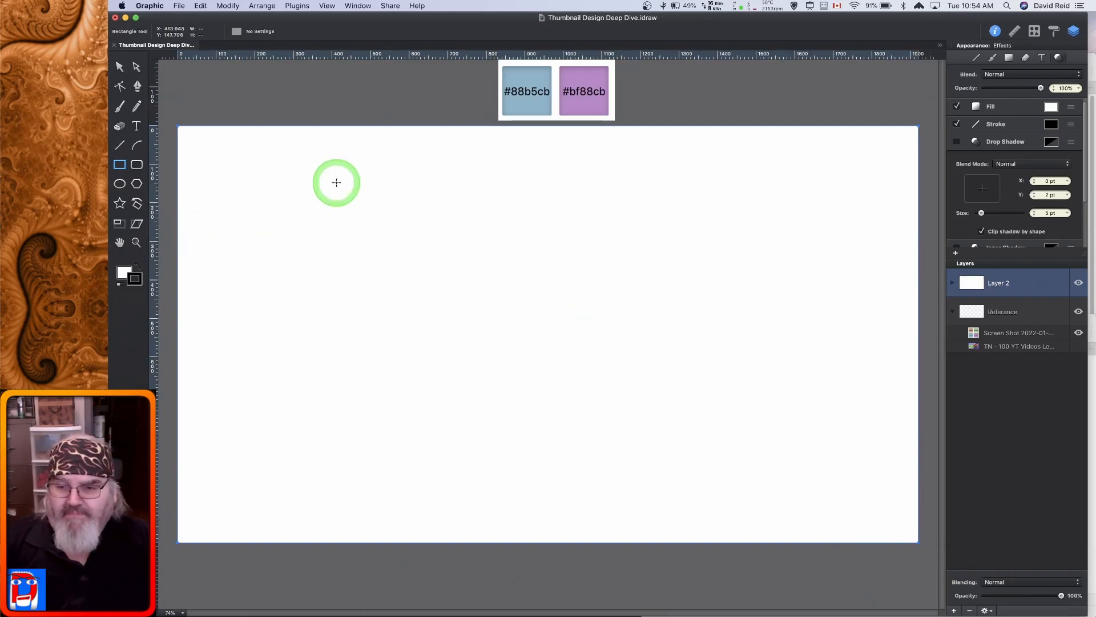
left_click(121, 70)
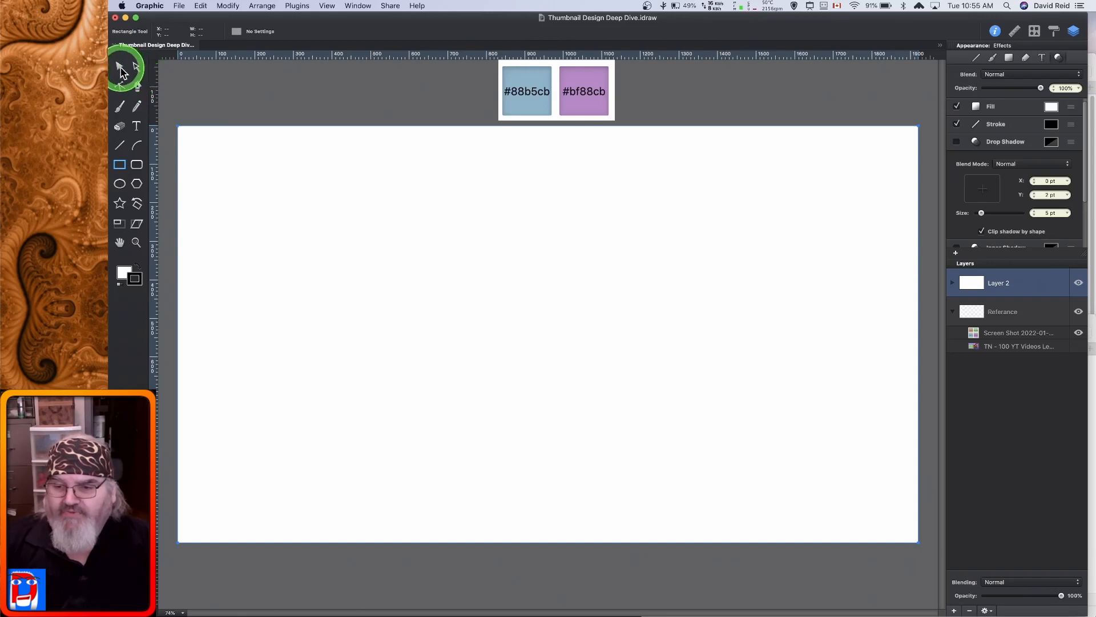
Fill the canvas-sized rectangle with the white-to-black linear gradient preset.
left_click(502, 179)
left_click(908, 234)
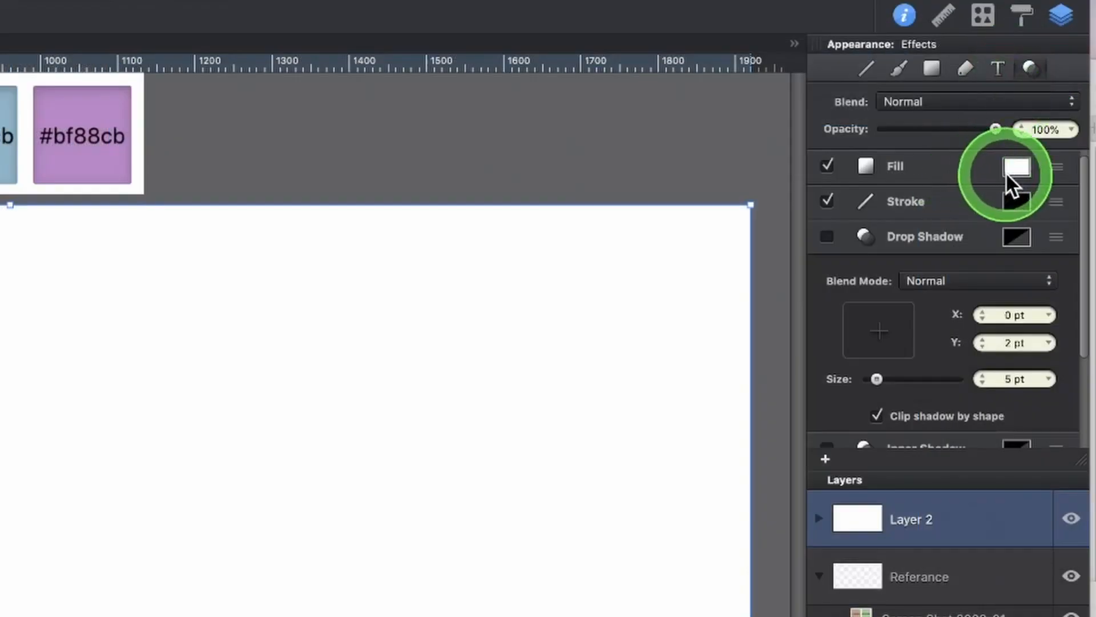
left_click(921, 239)
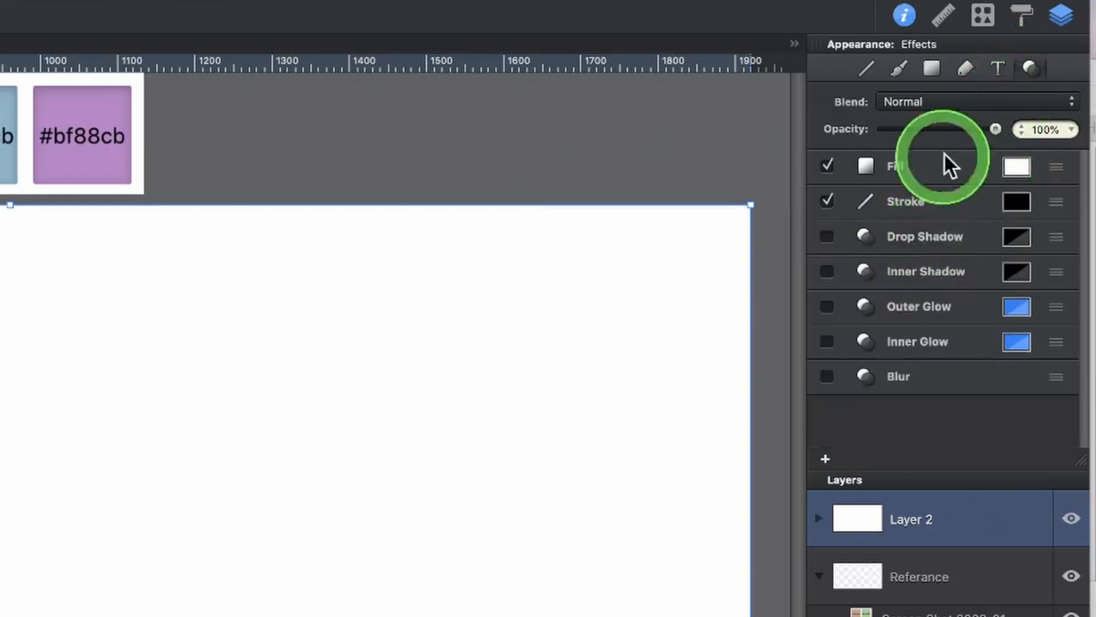
left_click(1019, 171)
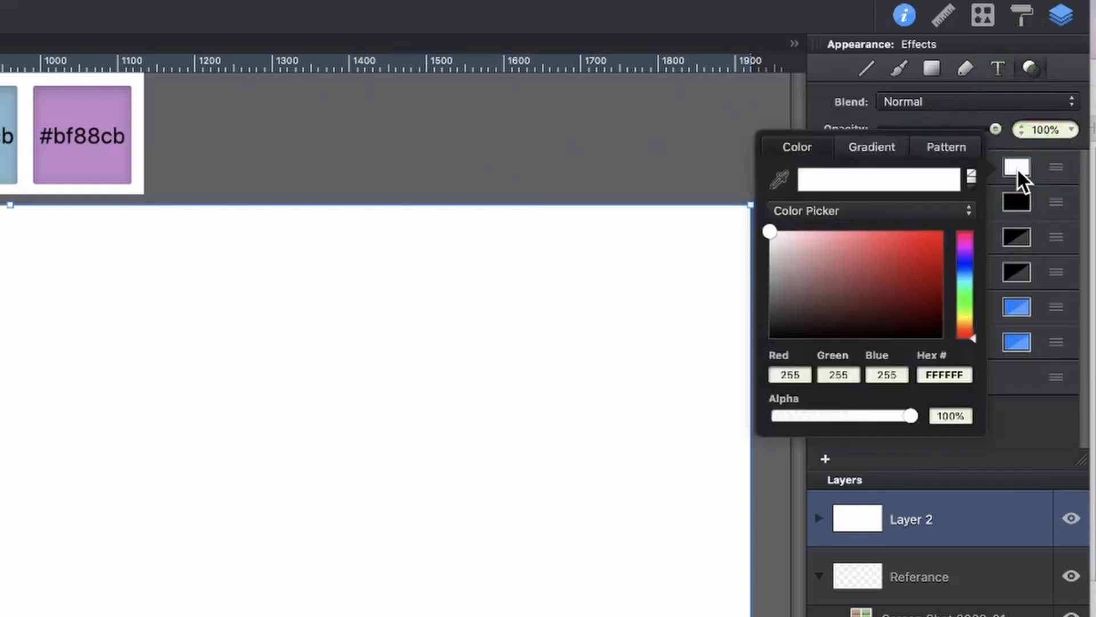
left_click(873, 149)
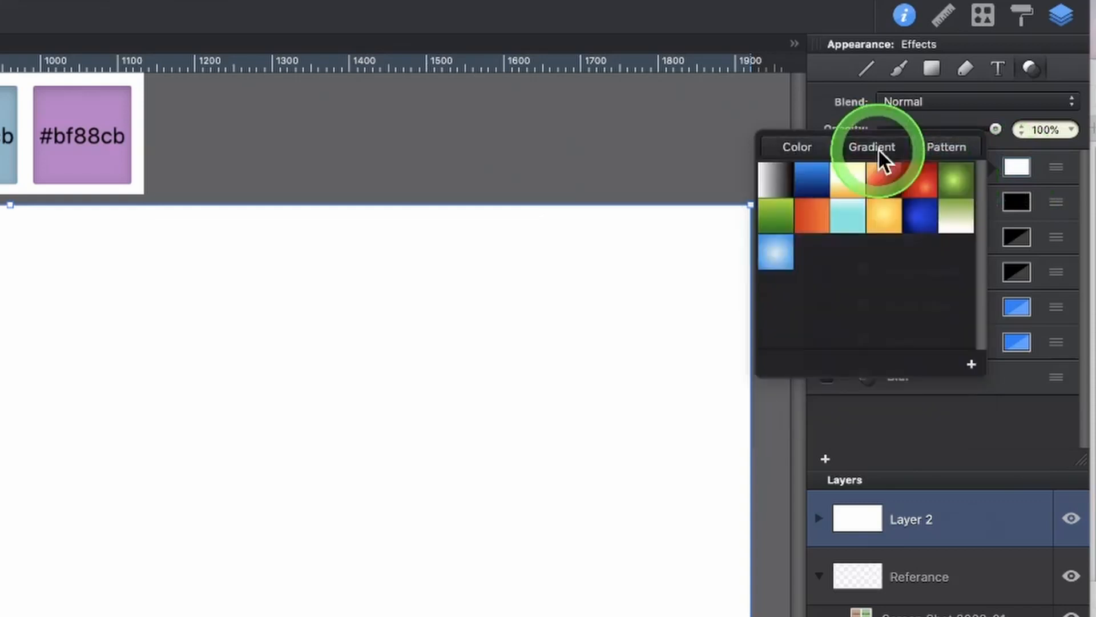
left_click(779, 182)
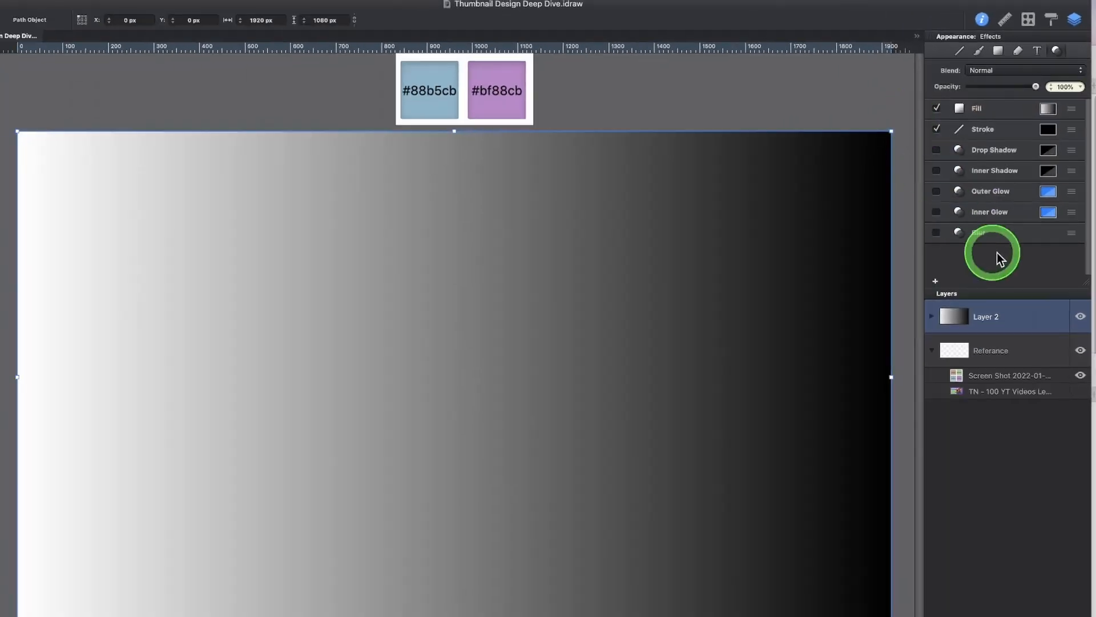
Set the white stop of the rectangle's gradient to the palette's green (#93cb88) by sampling the swatch.
left_click(1011, 115)
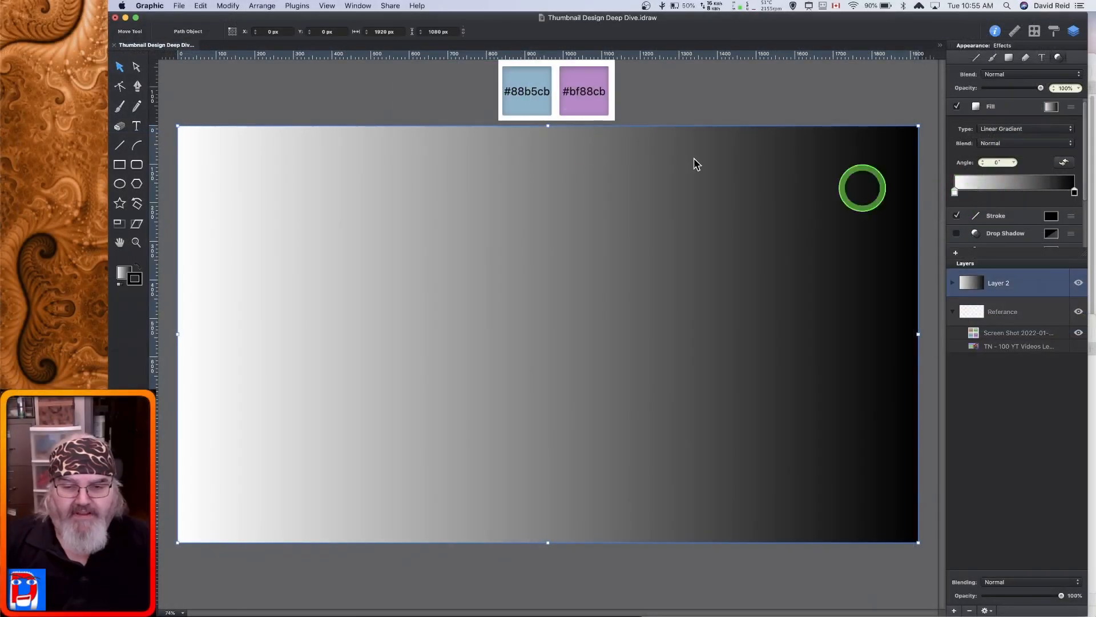
left_click(573, 98)
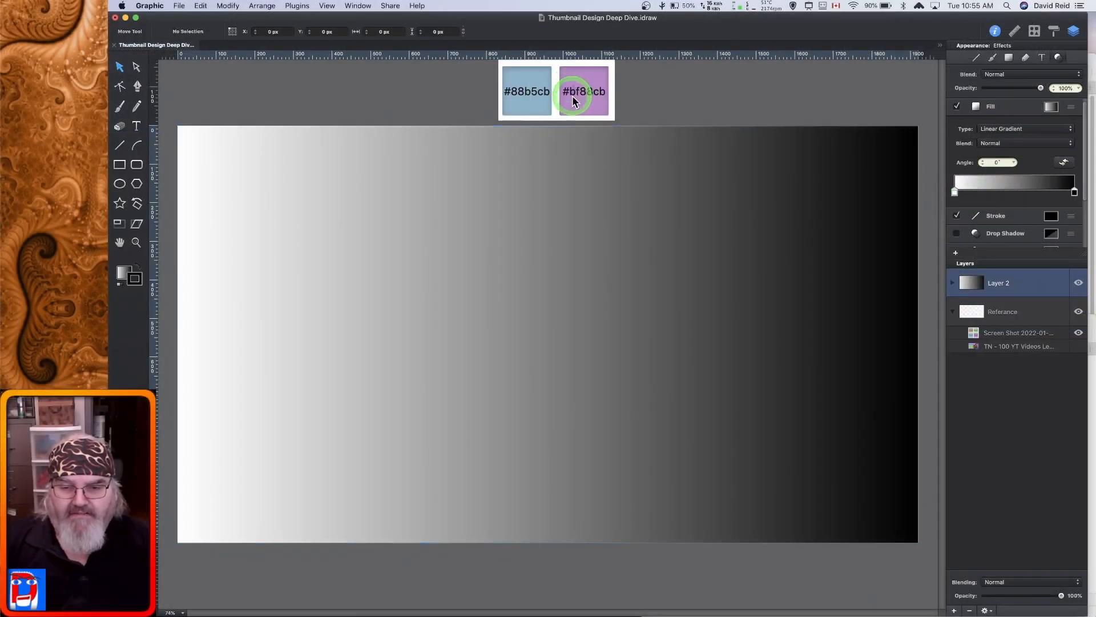
left_click(1034, 347)
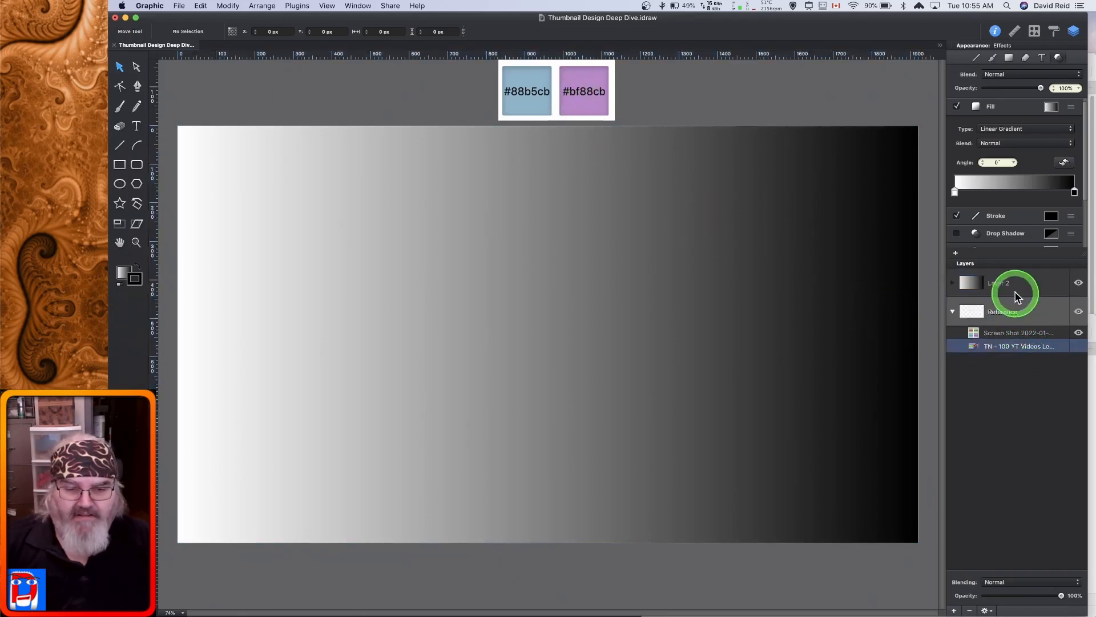
left_click(999, 284)
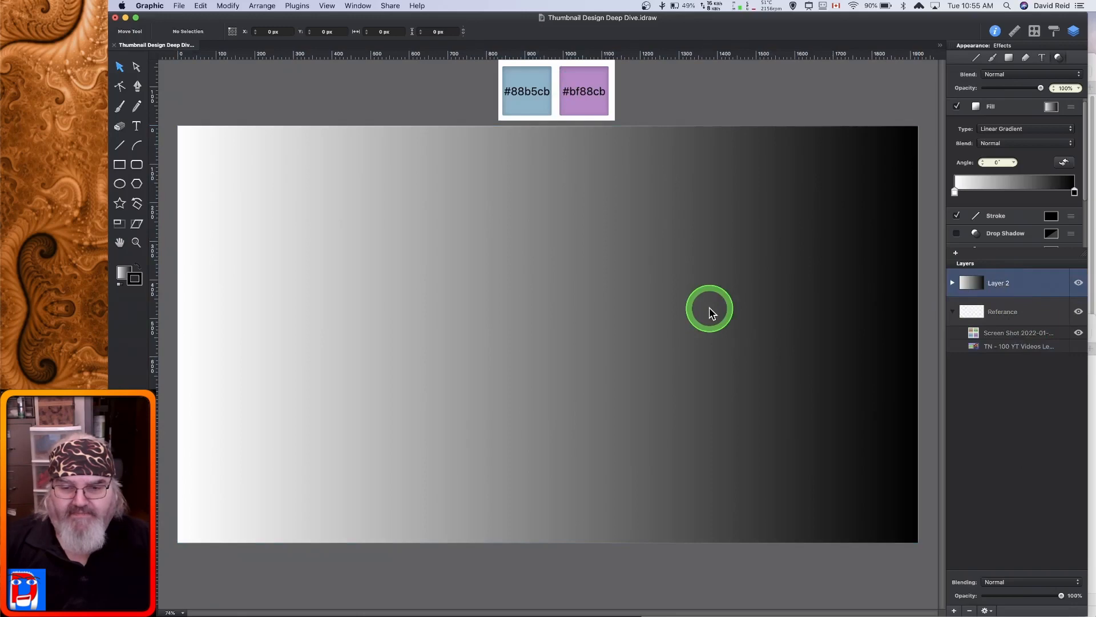
scroll(710, 313, "up", 2)
scroll(710, 313, "up", 1)
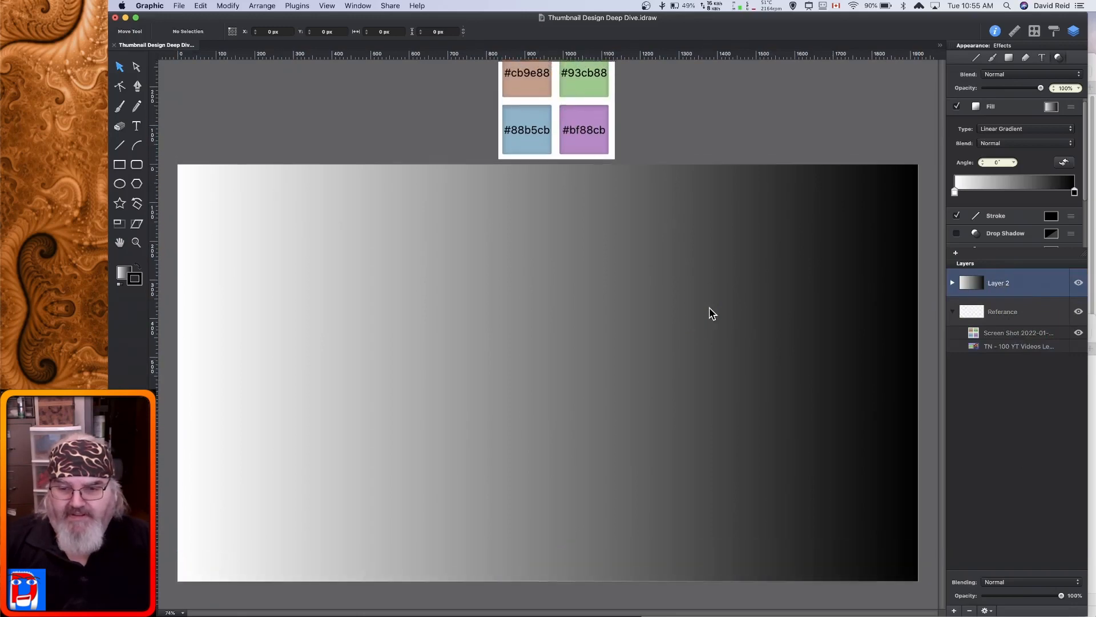
scroll(710, 313, "up", 2)
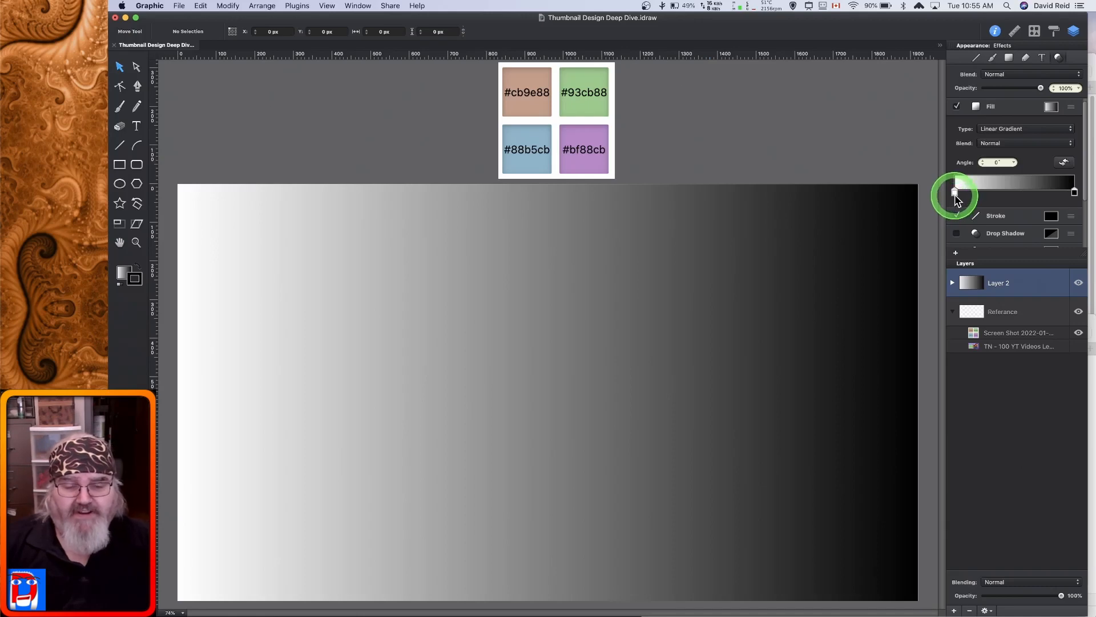
left_click(781, 263)
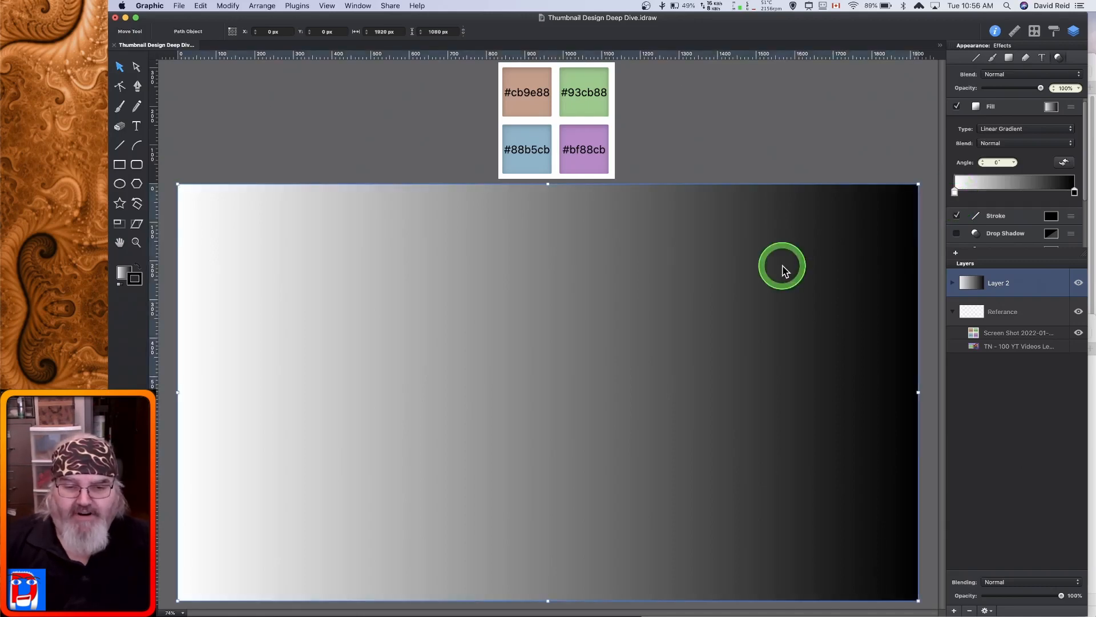
left_click(954, 193)
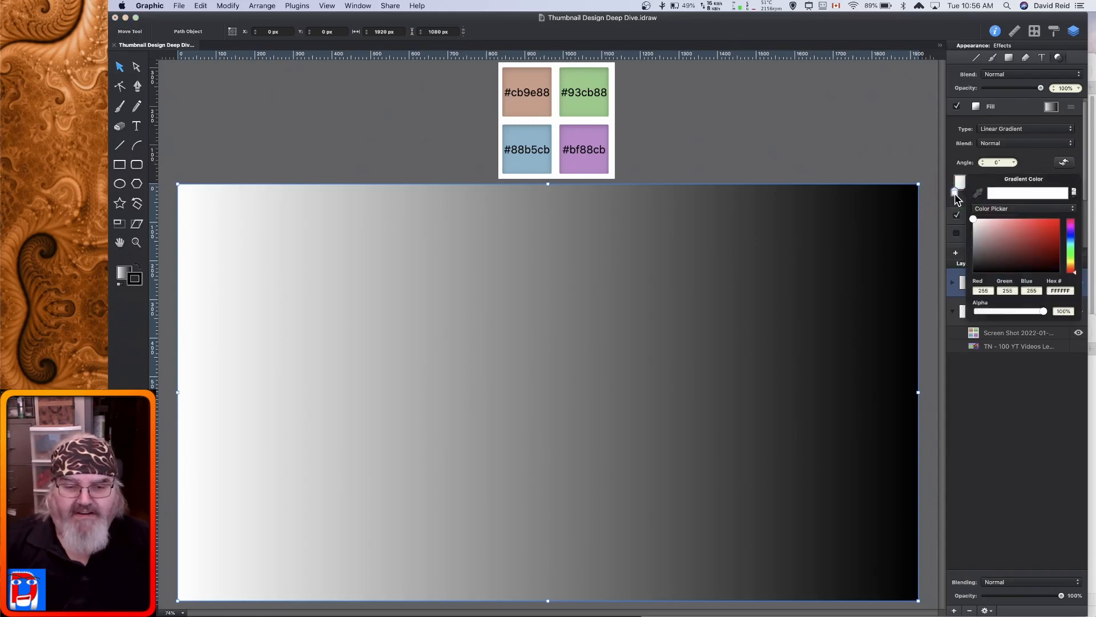
left_click(979, 195)
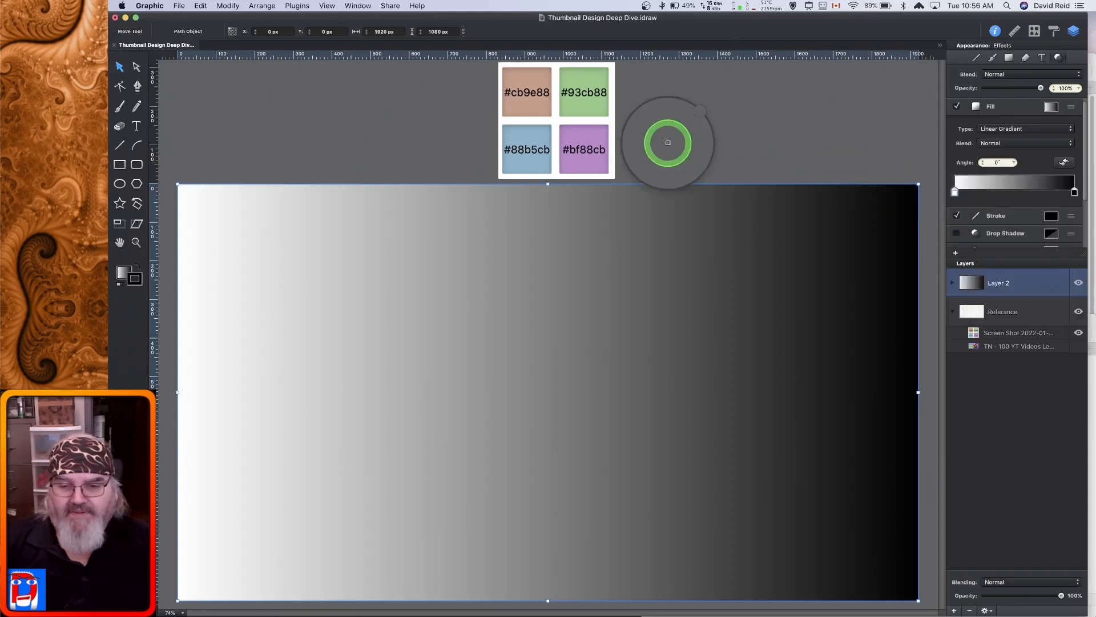
left_click(583, 110)
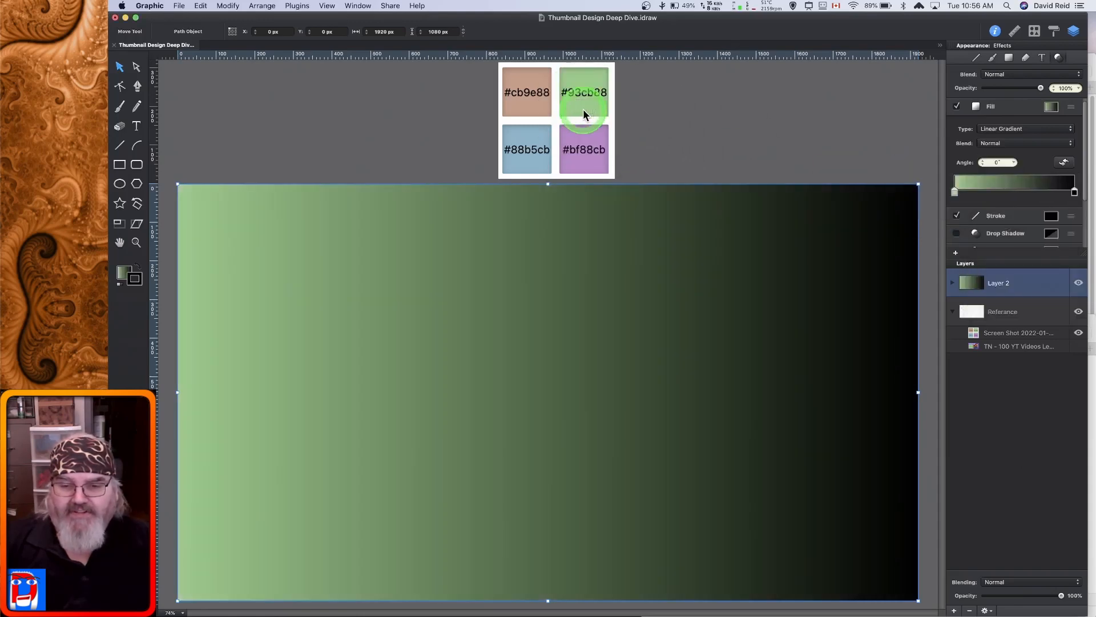
Set the black gradient stop to the palette's blue (#88b5cb) by sampling its swatch, and hide the palette screenshot.
left_click(1075, 193)
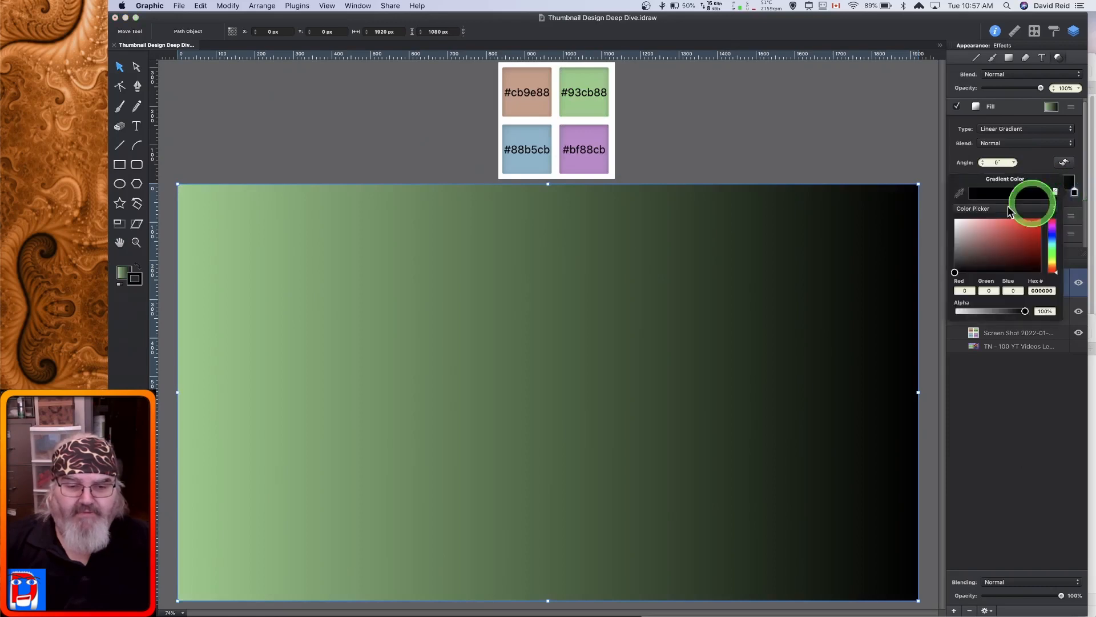
left_click(959, 193)
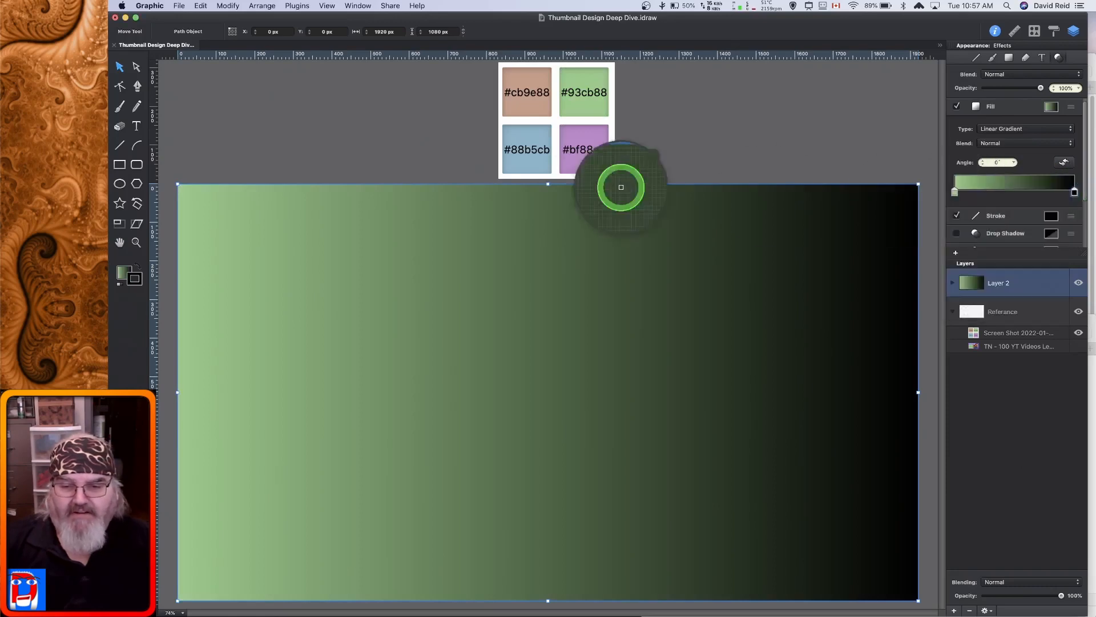
left_click(535, 166)
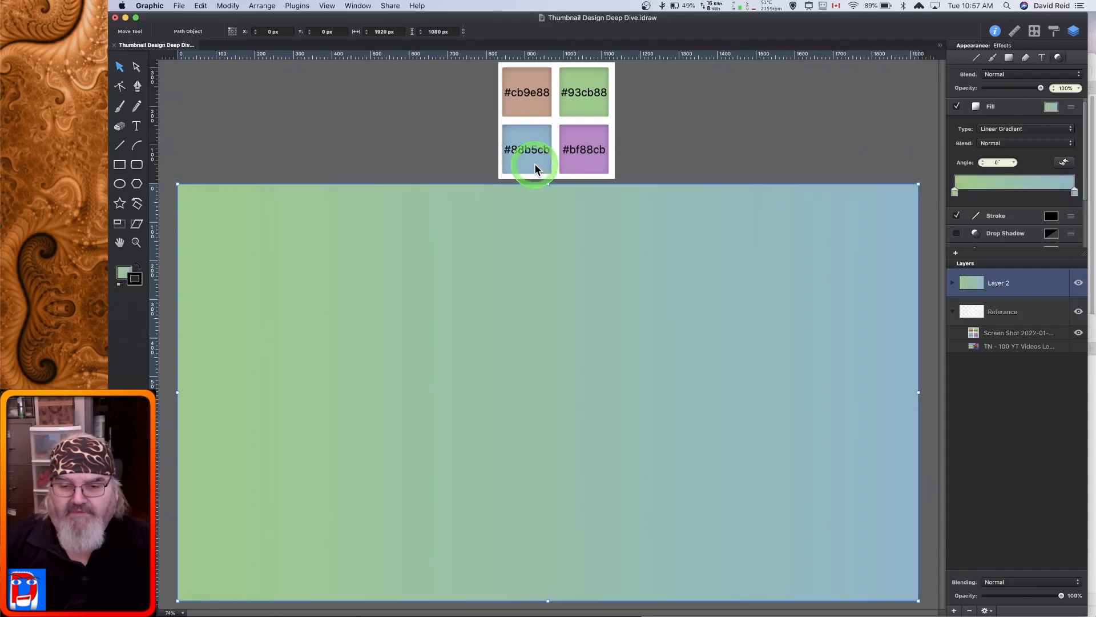
left_click(1079, 336)
Angle the rectangle's linear gradient diagonally at about -51°, from just above the canvas's upper-left corner to just below its lower-right corner.
scroll(553, 297, "down", 3)
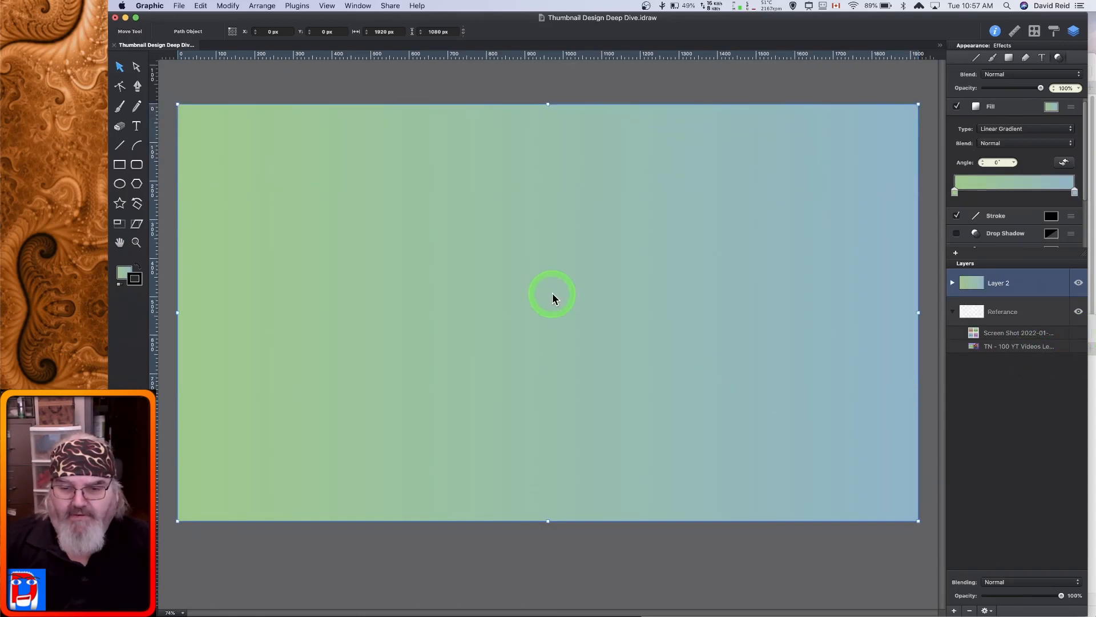
key("g")
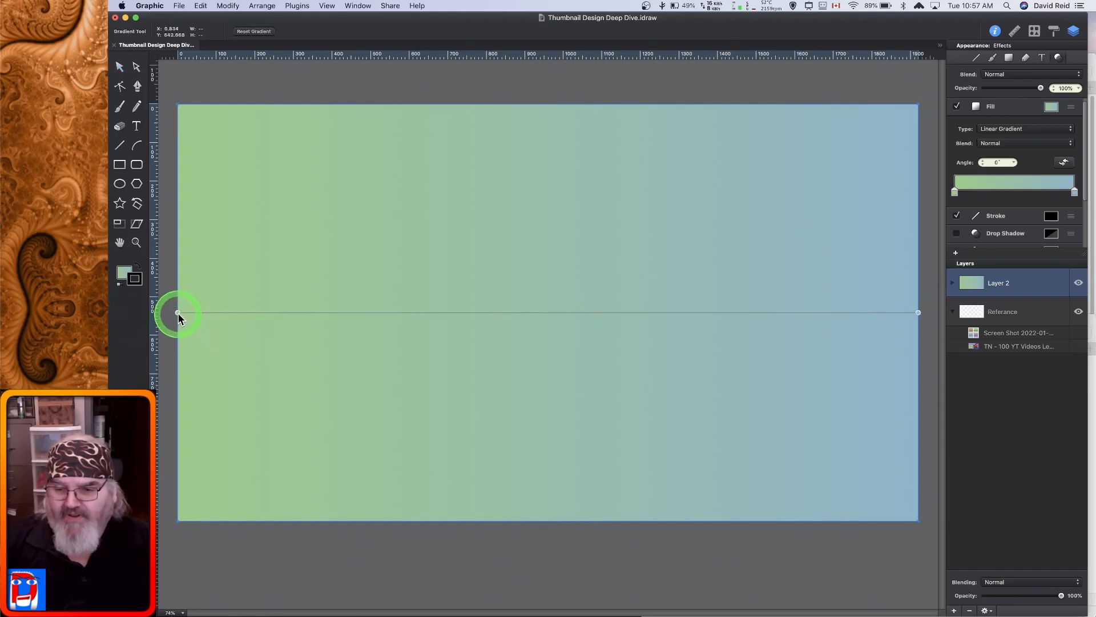
left_click_drag(178, 313, 209, 91)
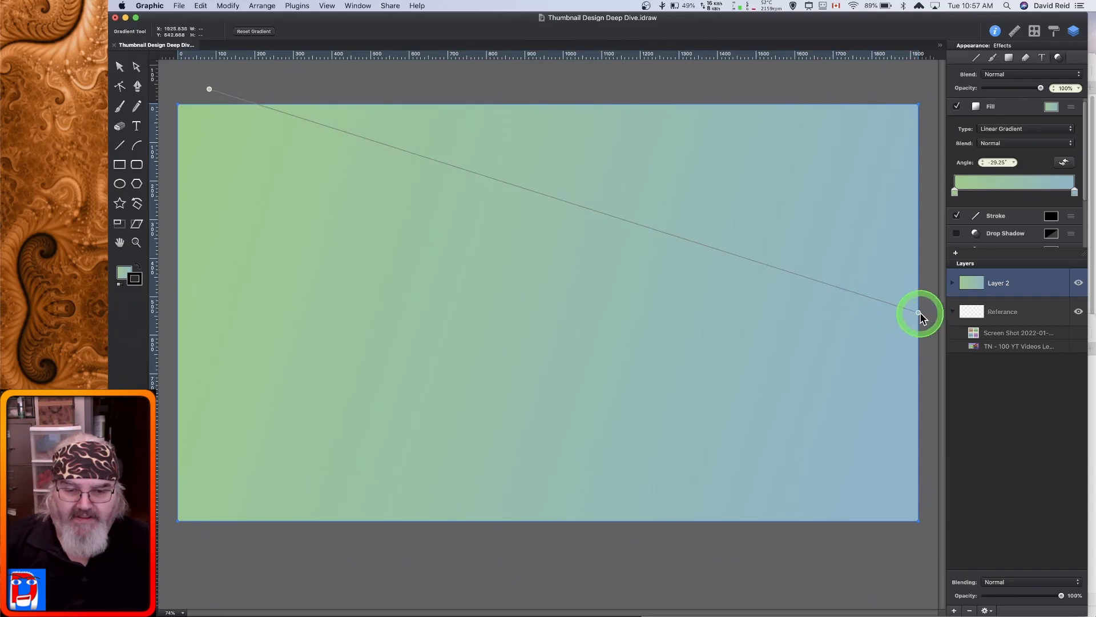
left_click_drag(919, 313, 878, 536)
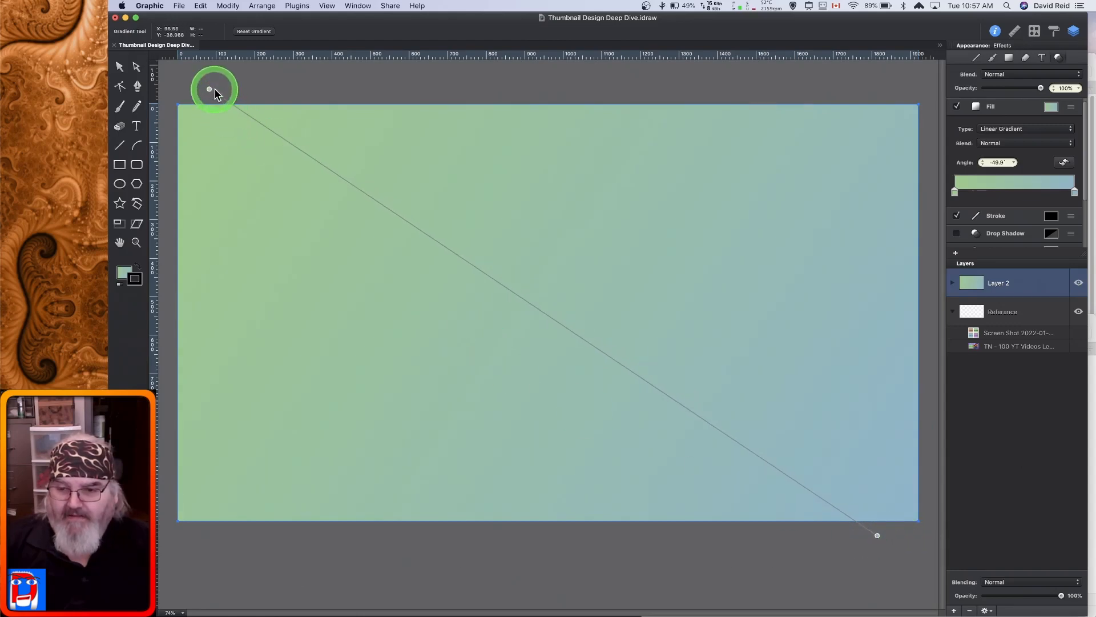
left_click_drag(215, 90, 239, 91)
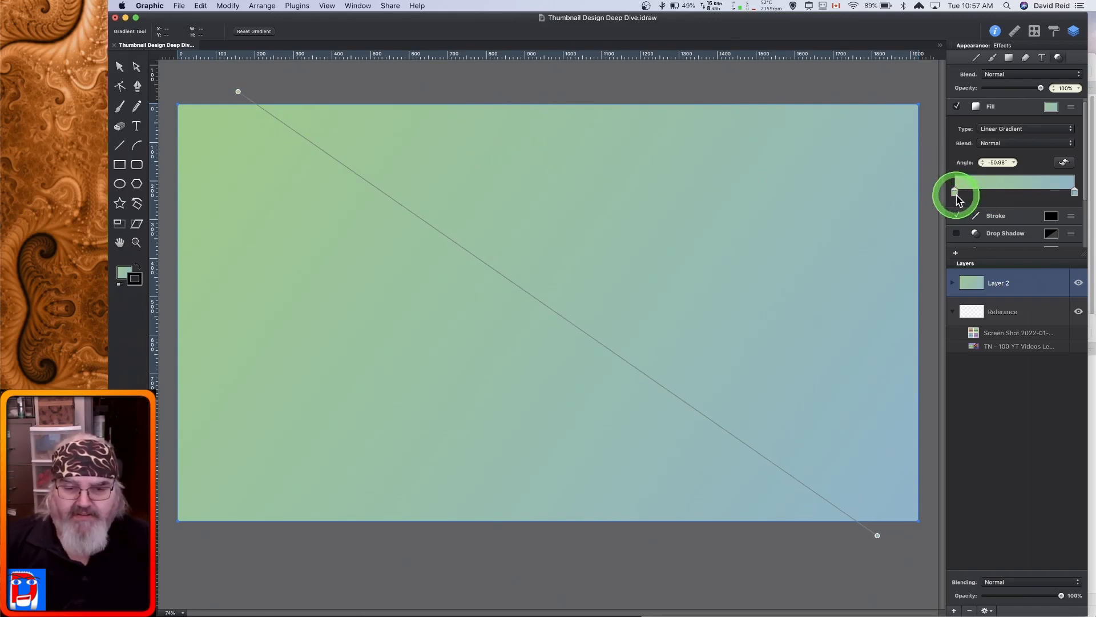
mouse_move(957, 198)
left_mouse_down()
mouse_move(1027, 197)
mouse_move(952, 197)
left_mouse_up()
mouse_move(1082, 202)
left_mouse_down()
mouse_move(998, 196)
mouse_move(1085, 193)
left_mouse_up()
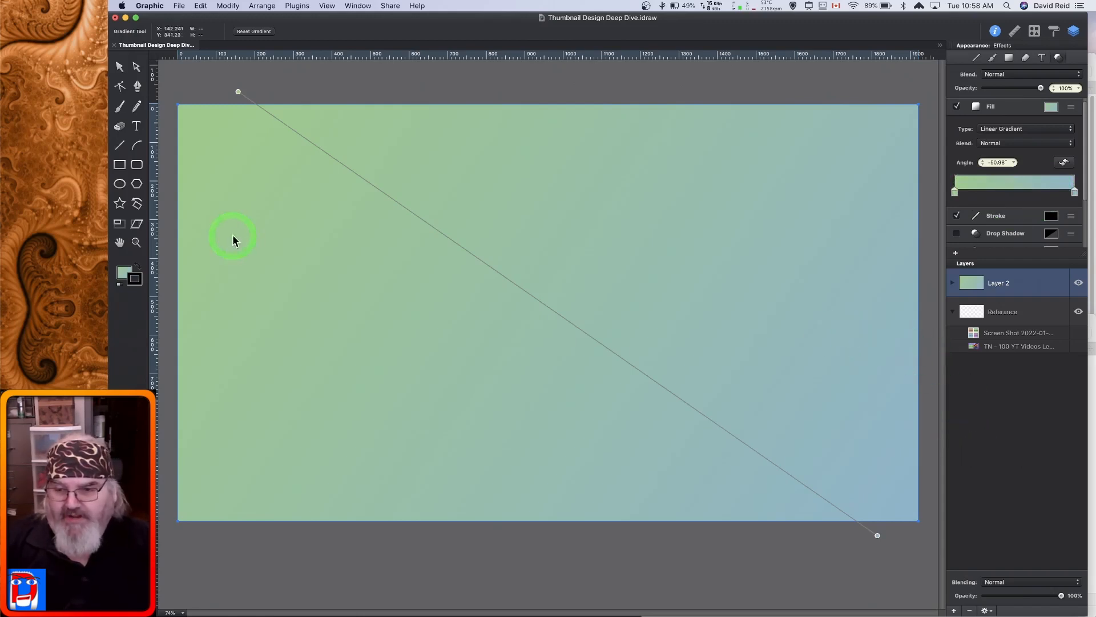
left_click(121, 69)
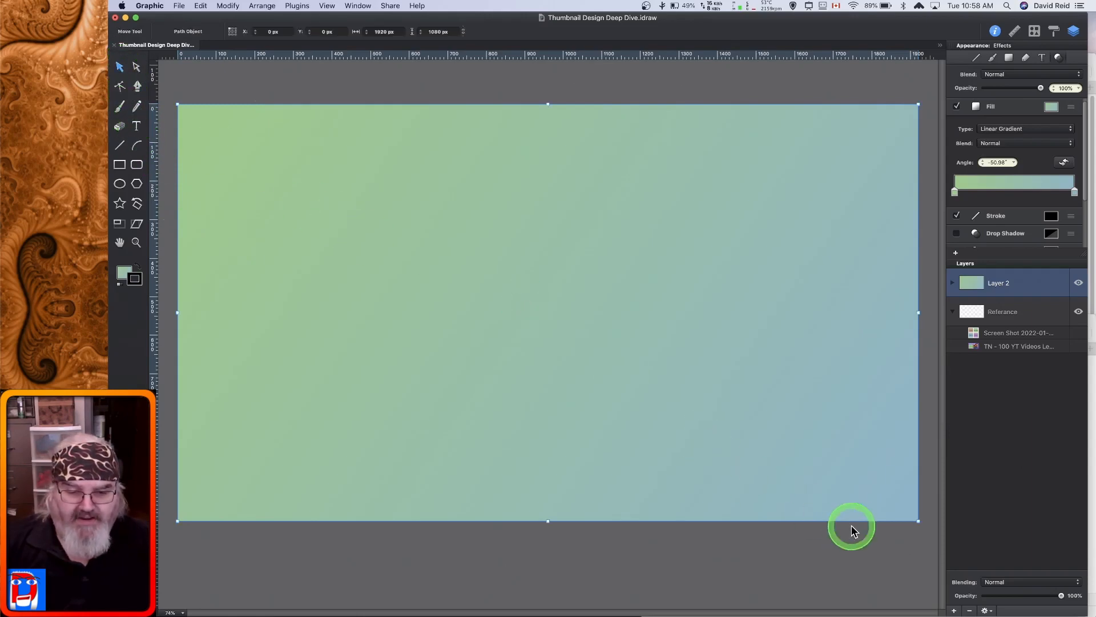
Move the Referance layer above Layer 2, briefly show the reference thumbnail to check its background, and hide it again.
left_click_drag(1008, 310, 1012, 281)
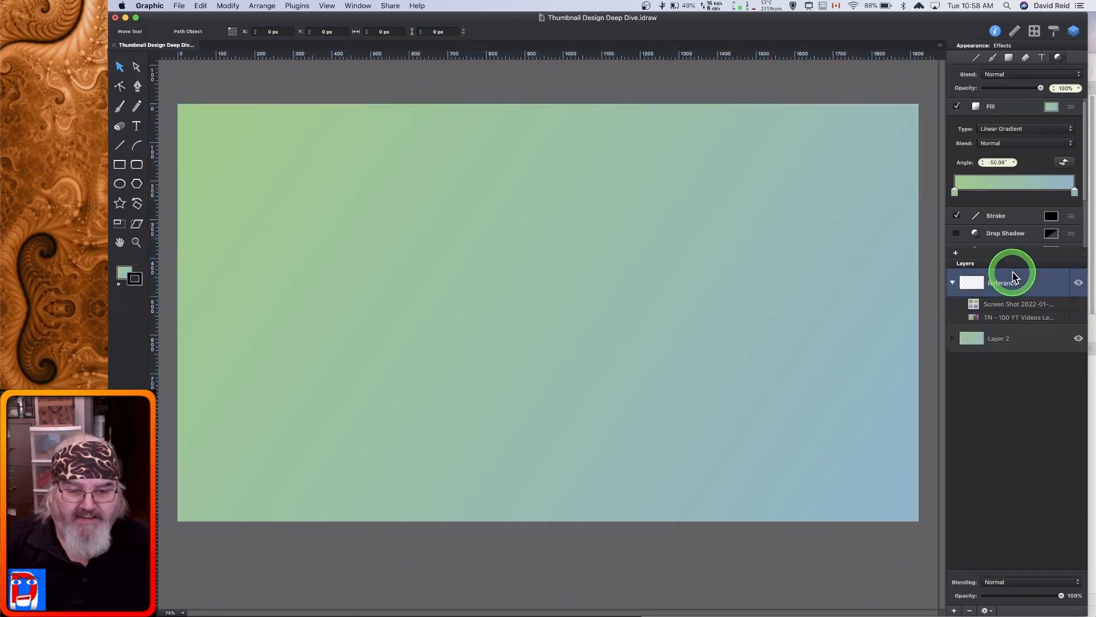
left_click(1078, 318)
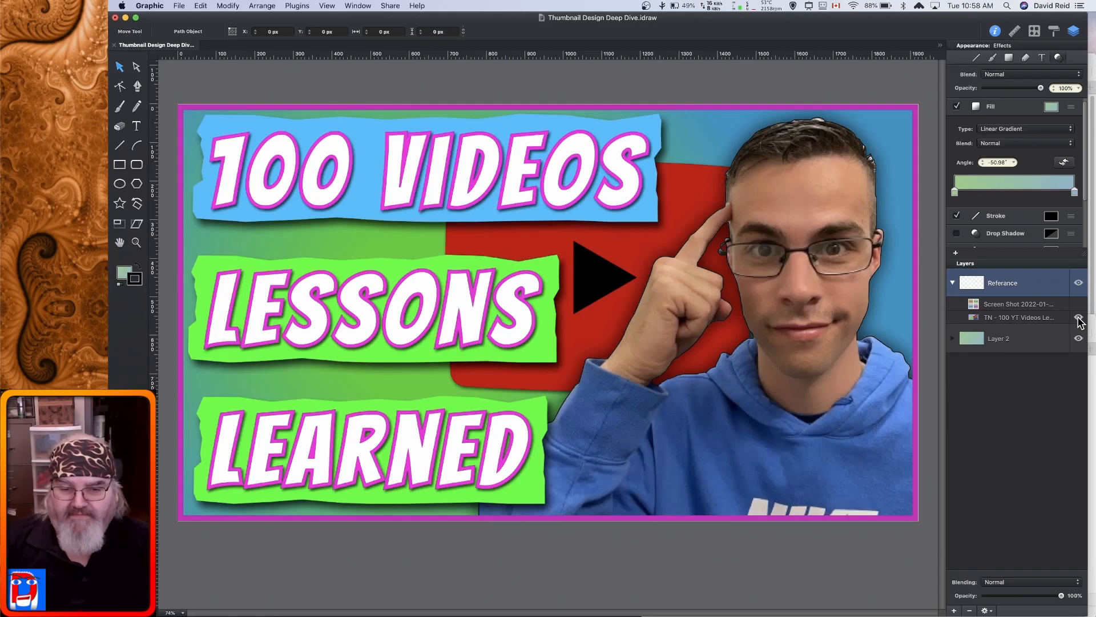
left_click(1078, 318)
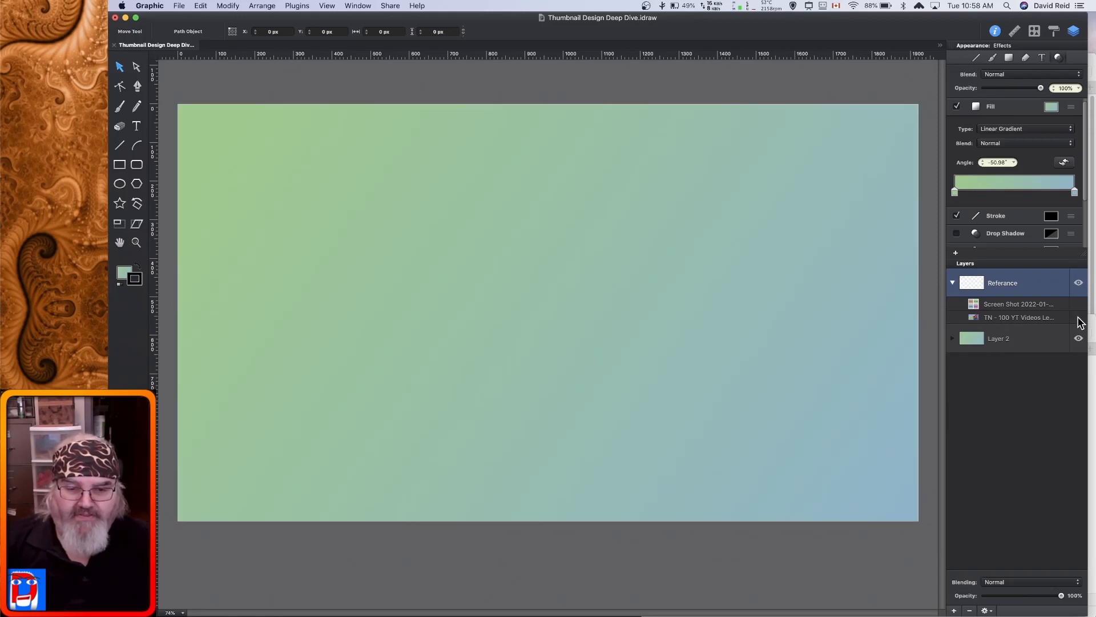
left_click(736, 315)
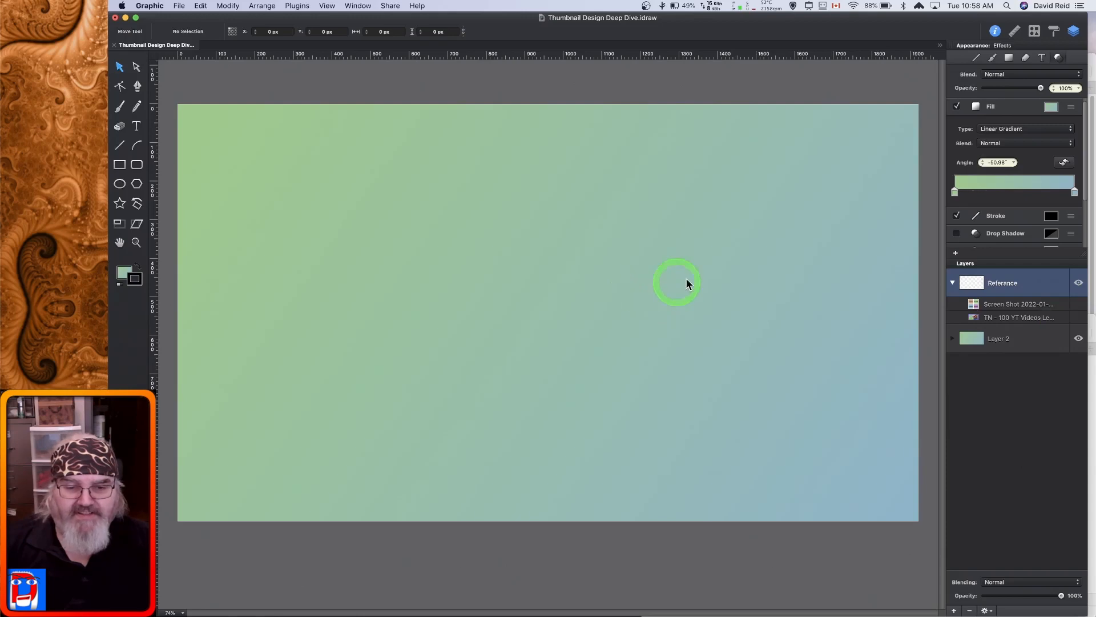
Select the background shape inside Layer 2 and change its fill type to Radial Gradient.
left_click(953, 339)
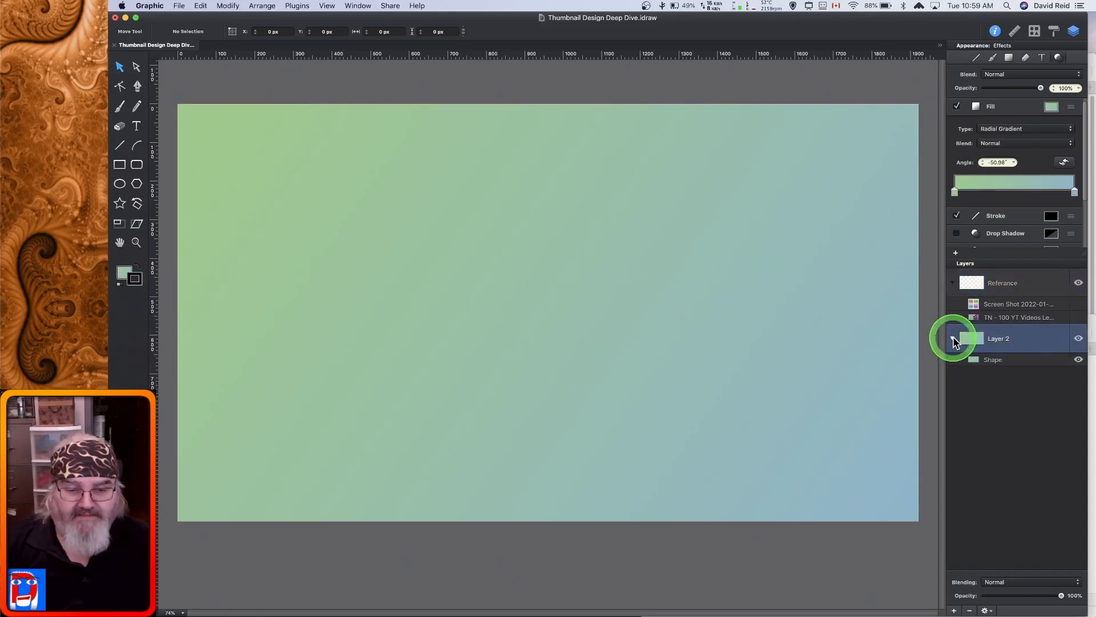
left_click(994, 360)
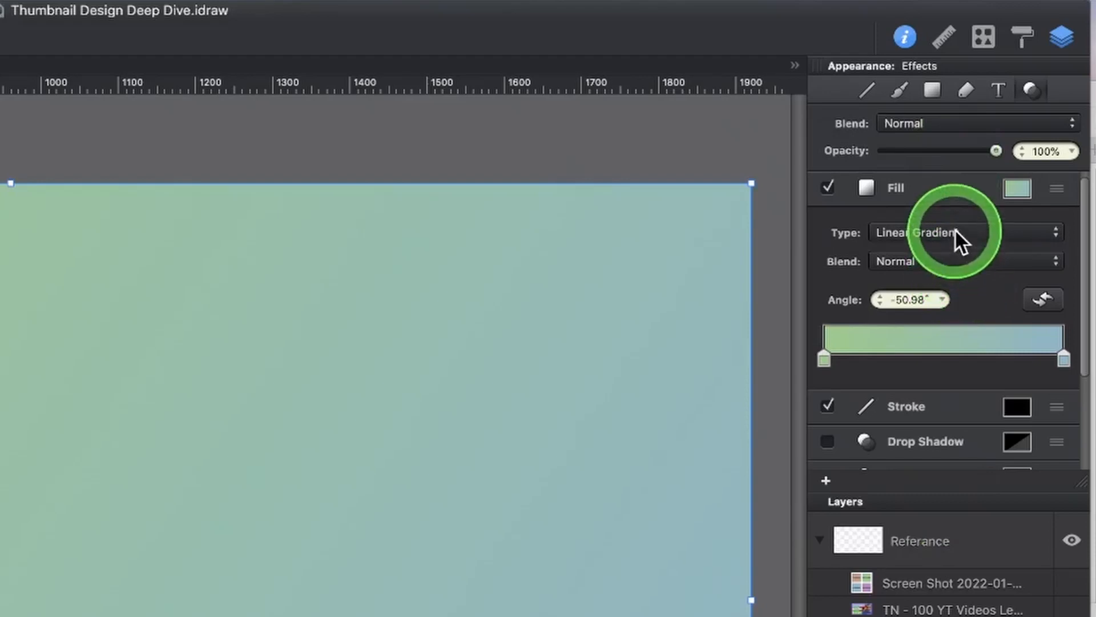
left_click(1020, 128)
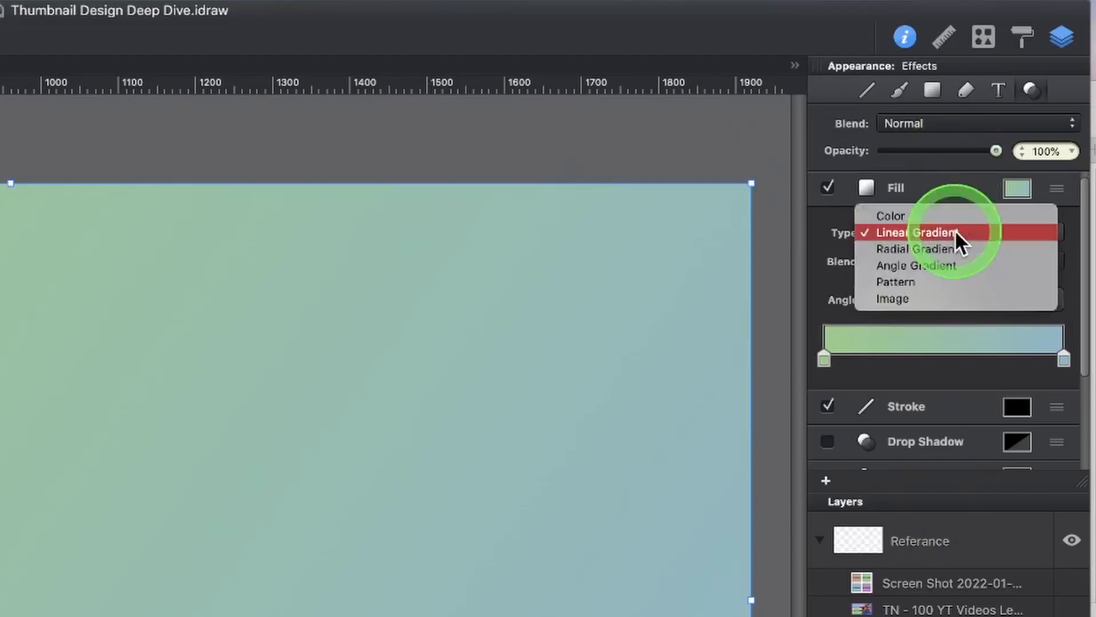
left_click(946, 249)
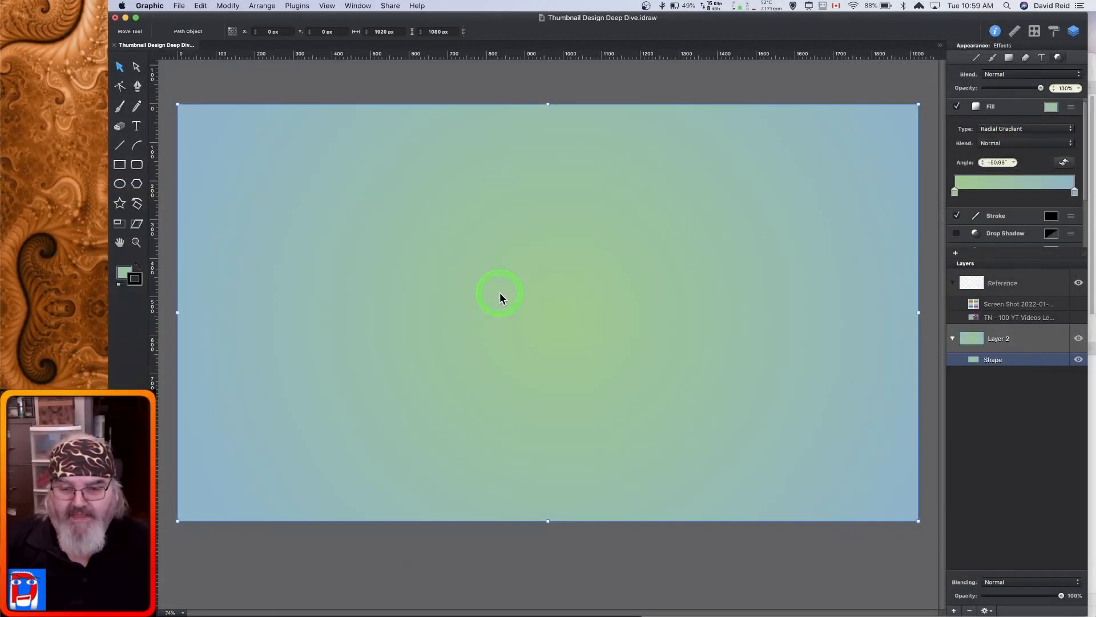
Place the radial gradient's centre at about X 710, Y 480 and its outer handle at about X 1270, Y 900, comparing with the reference thumbnail.
key("g")
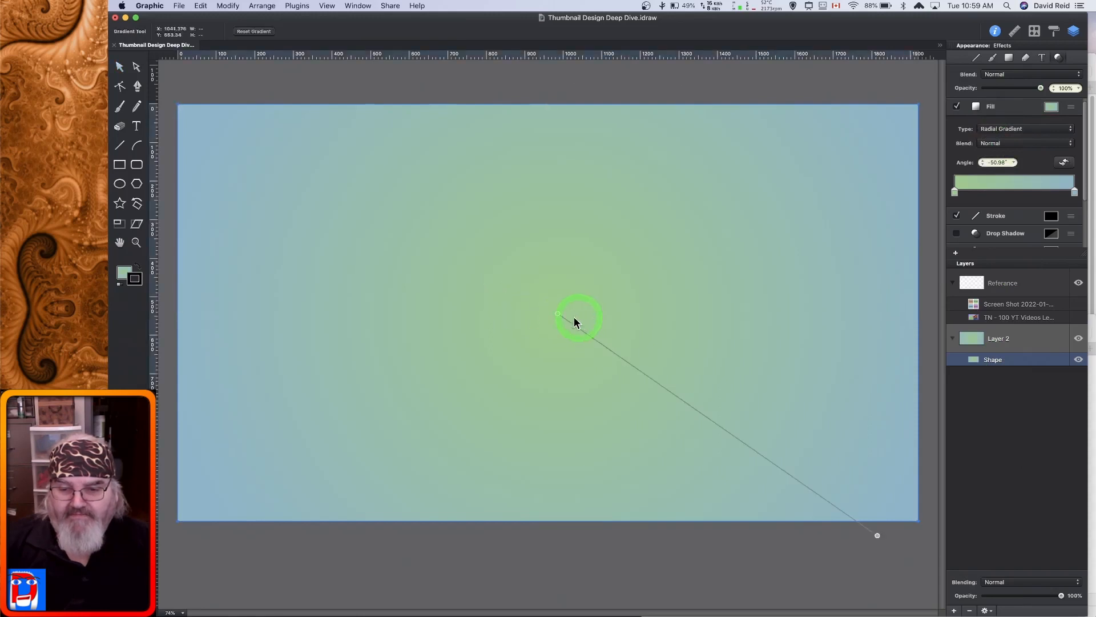
left_click_drag(557, 314, 460, 284)
left_click_drag(876, 533, 668, 450)
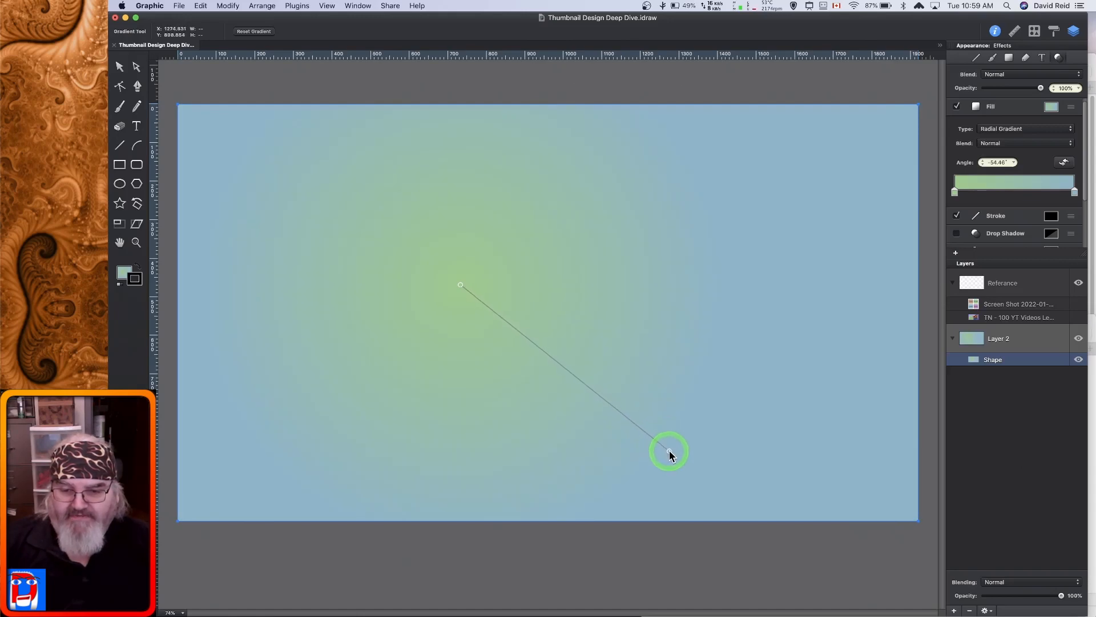
left_click(446, 327)
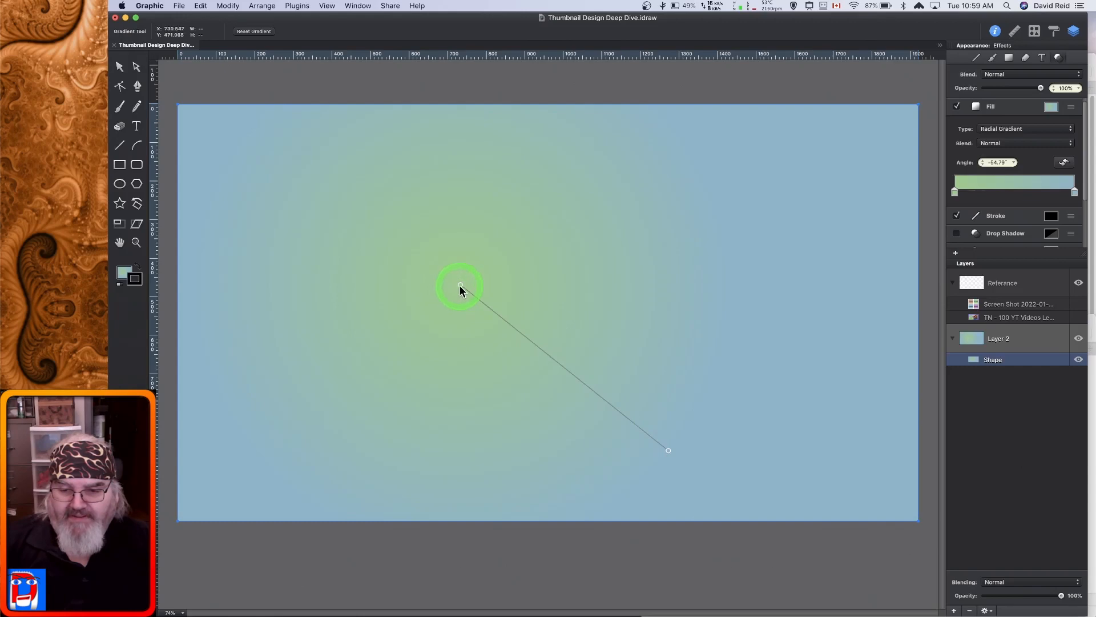
left_click_drag(460, 285, 452, 290)
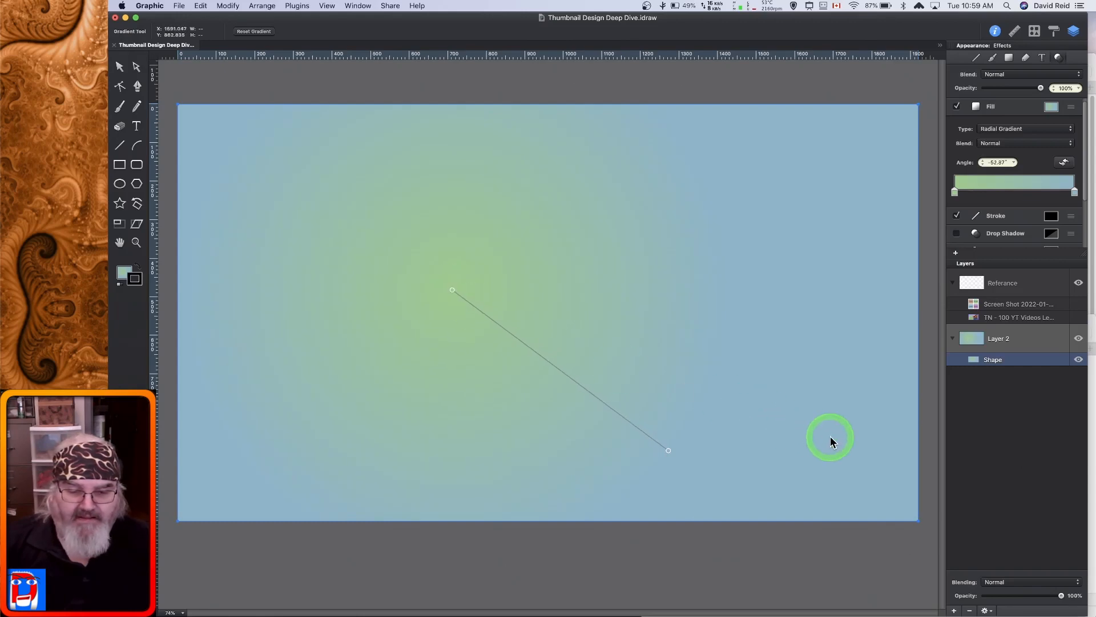
left_click(1079, 317)
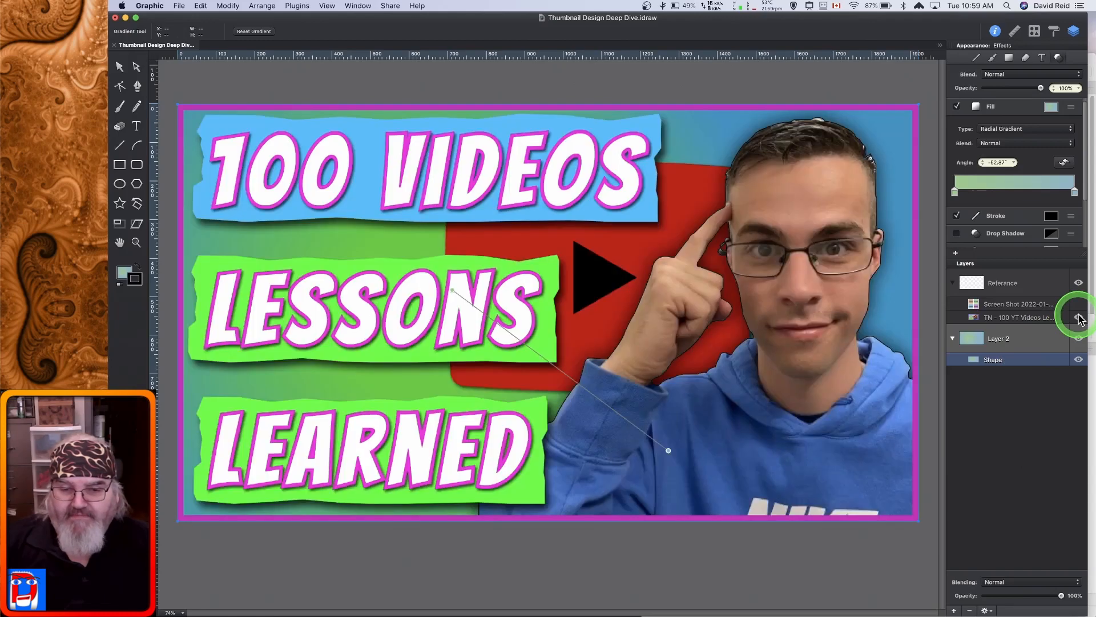
left_click(1079, 318)
Using the HSB sliders, raise the green gradient stop's saturation to 80%.
left_click(1052, 111)
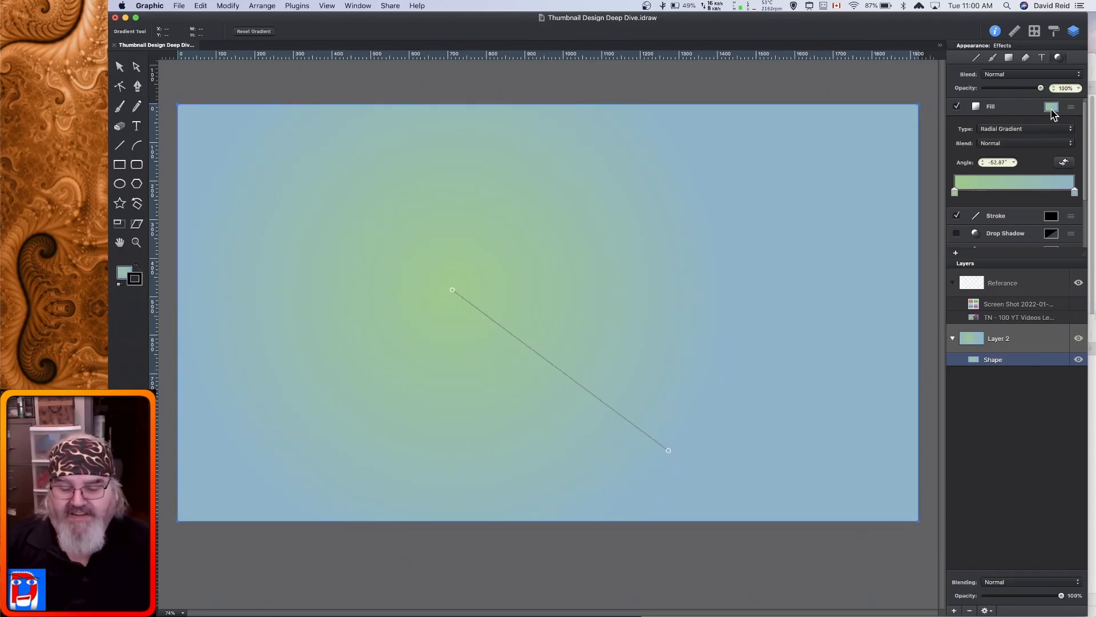
left_click(1053, 111)
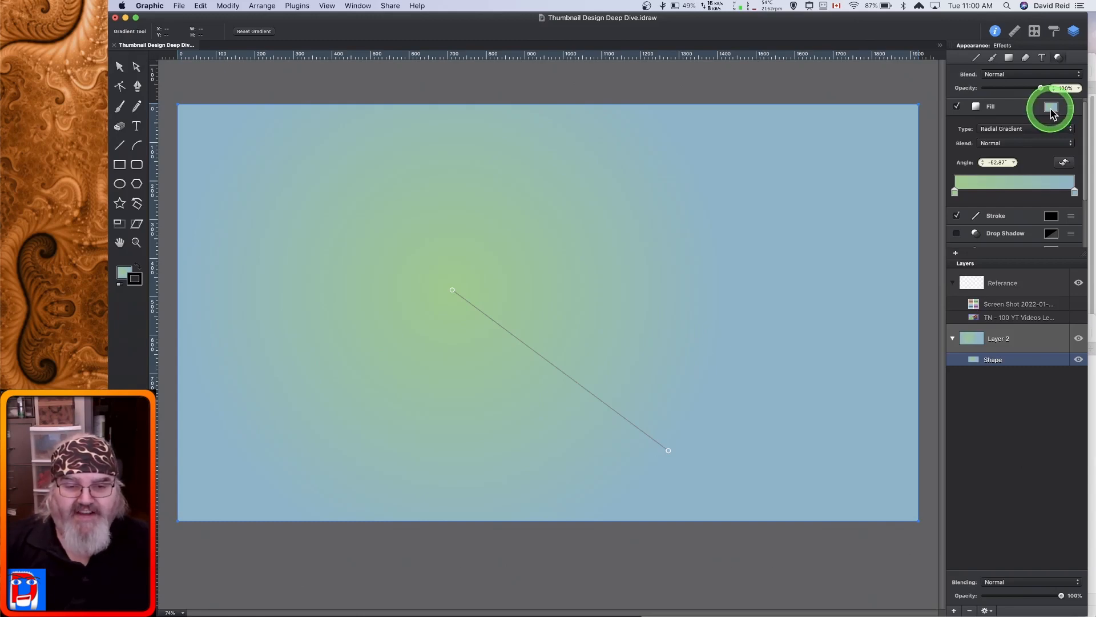
left_click(956, 194)
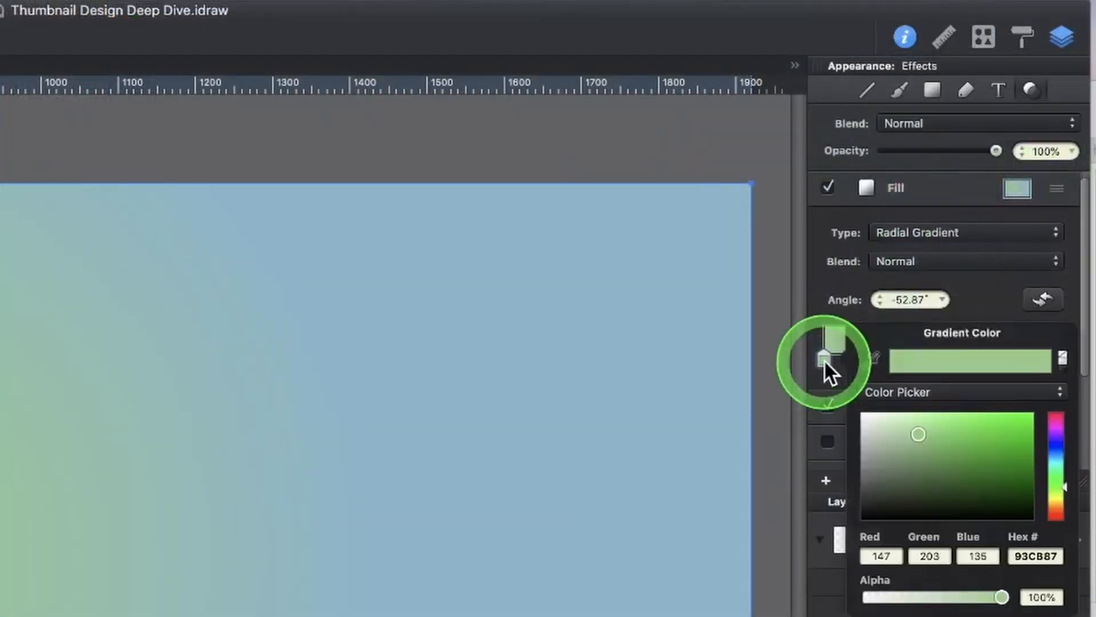
left_click(989, 401)
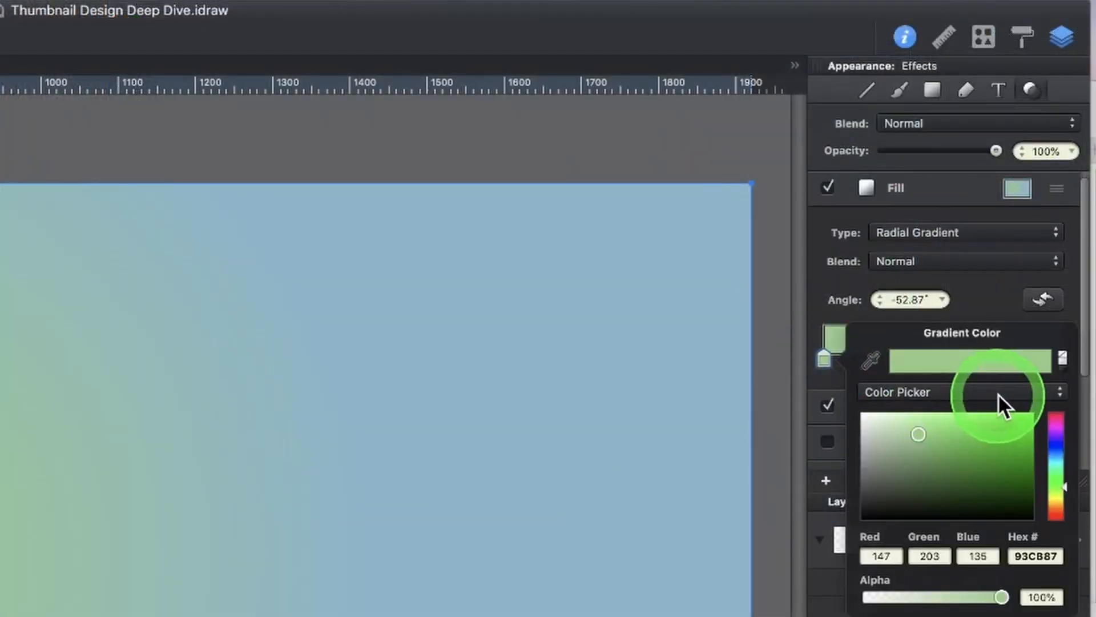
left_click(998, 393)
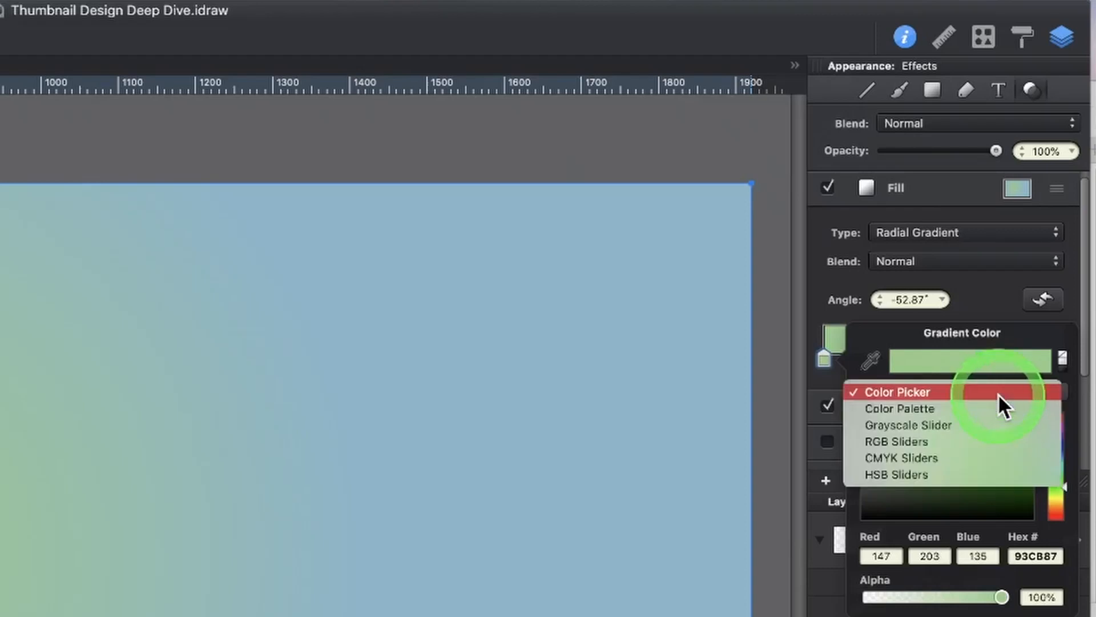
left_click(919, 474)
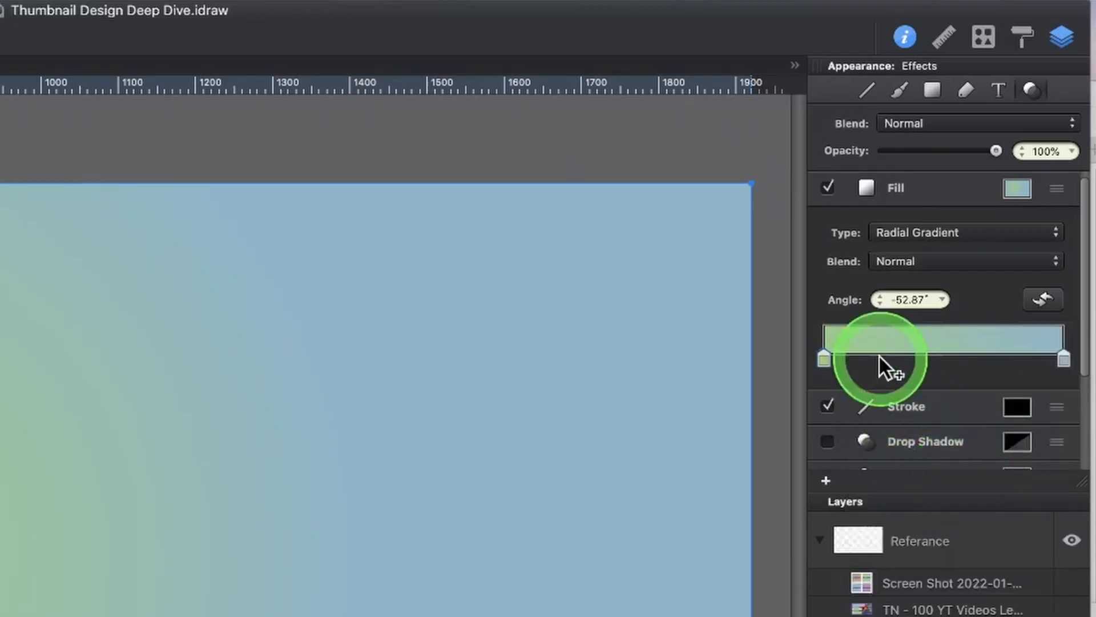
left_click(826, 361)
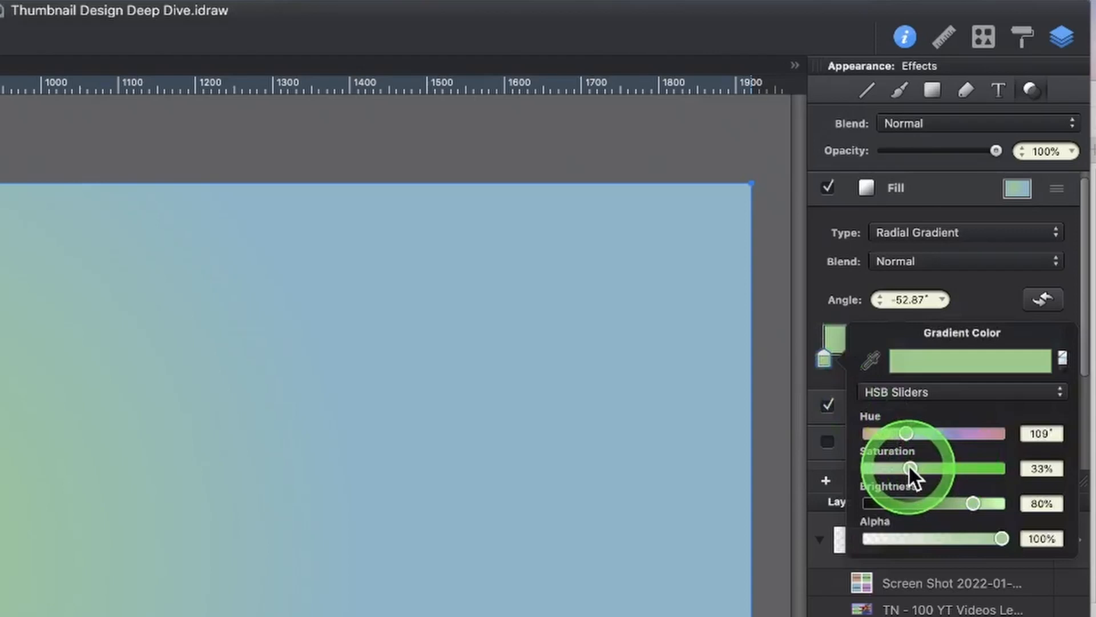
left_click_drag(909, 465, 978, 472)
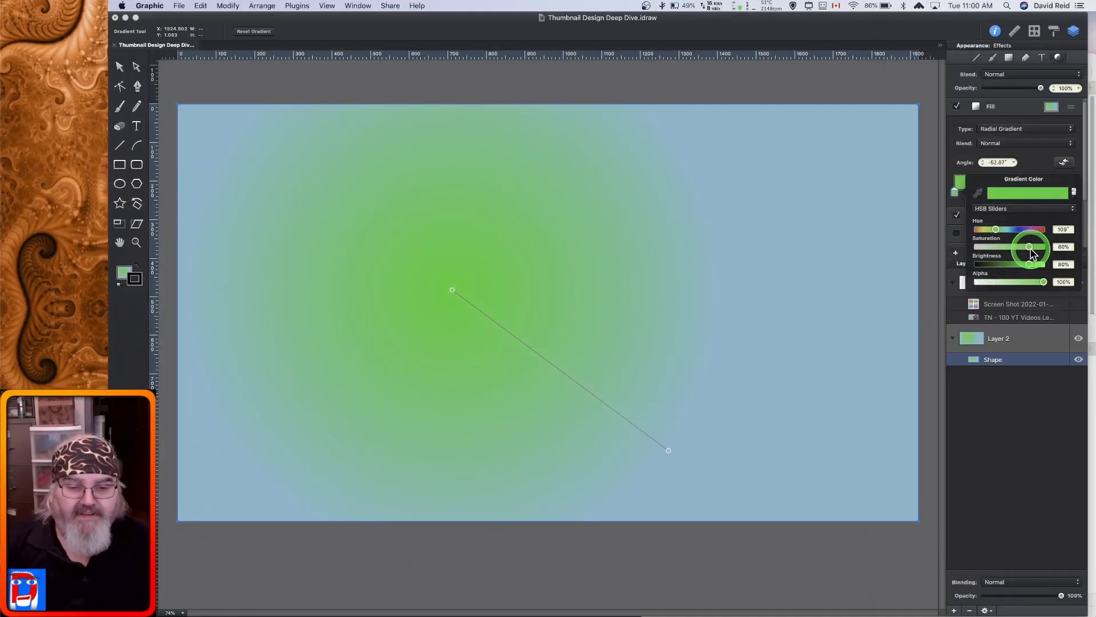
left_click(955, 193)
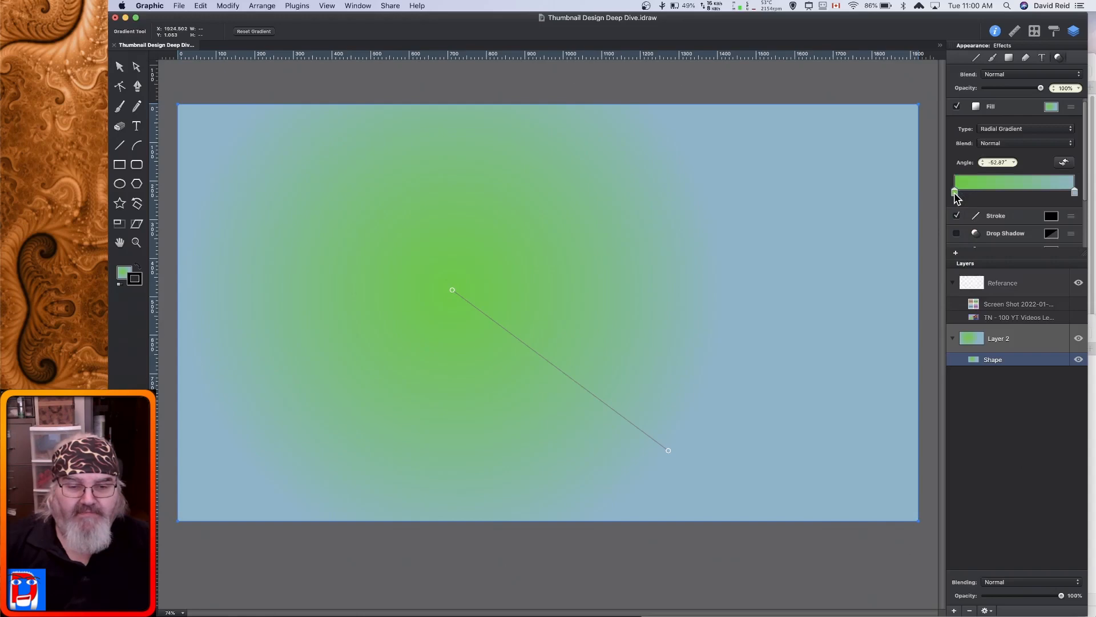
Raise the blue gradient stop's saturation to 79%.
left_click(1075, 193)
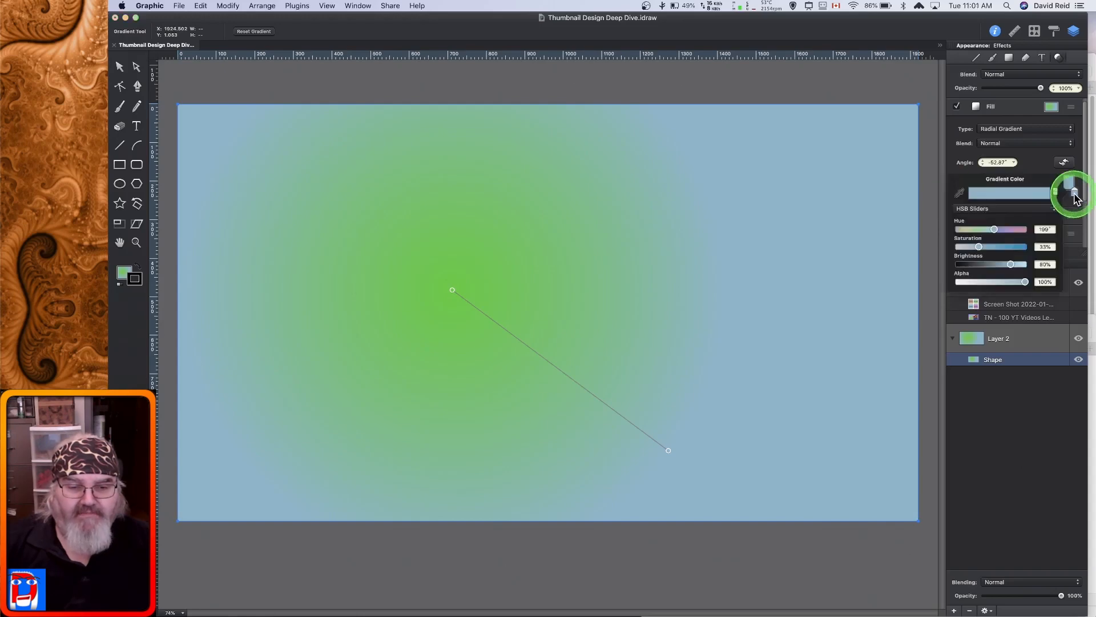
left_click_drag(979, 246, 1012, 254)
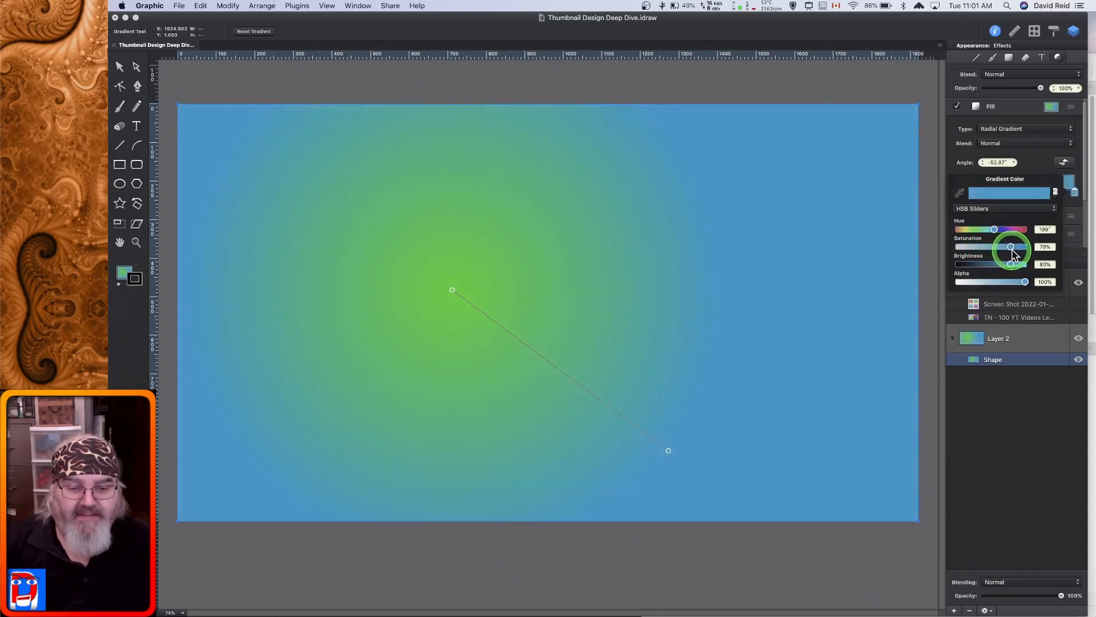
left_click(1074, 195)
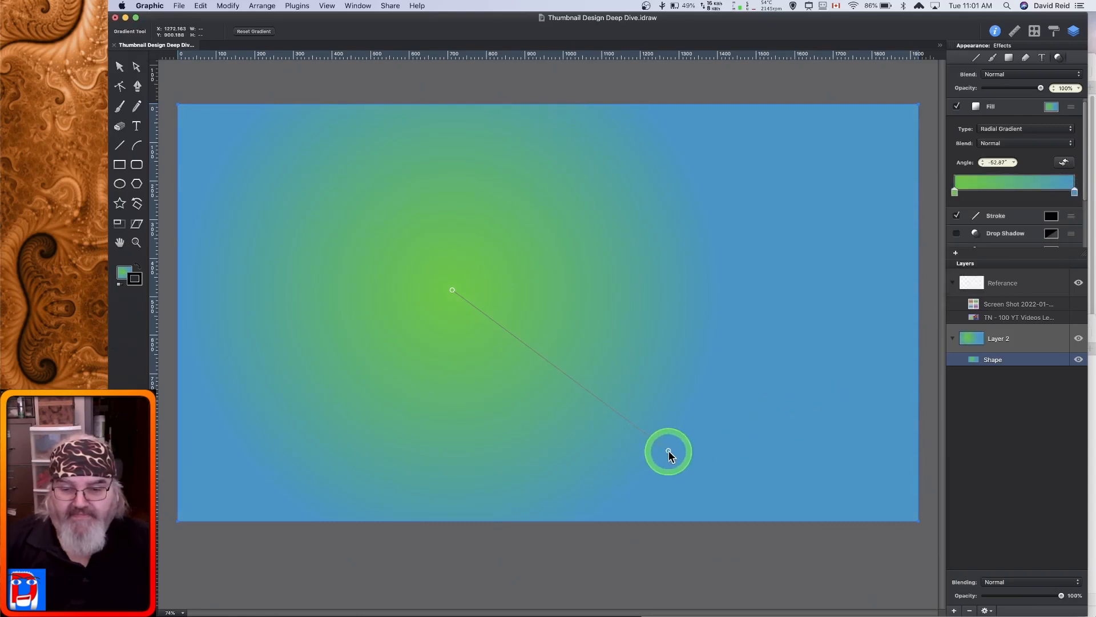
Enlarge the radial gradient to an outer handle at about X 1420, Y 1010, shift its centre to about X 650, Y 470, and collapse the fill settings.
left_click_drag(669, 451, 725, 495)
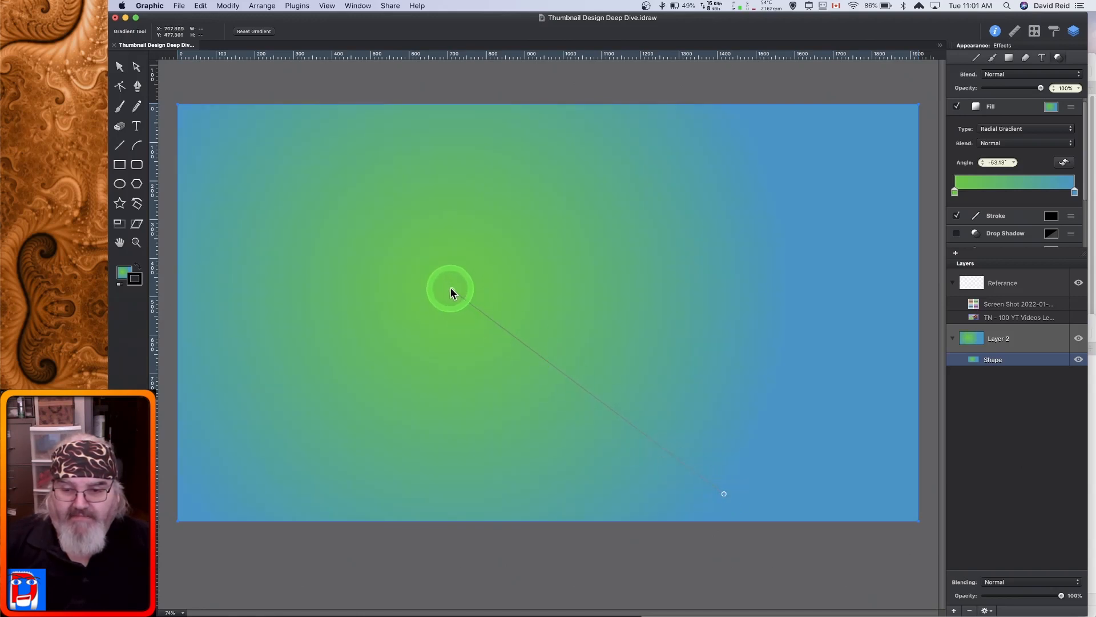
mouse_move(451, 290)
left_mouse_down()
mouse_move(415, 269)
mouse_move(431, 291)
left_mouse_up()
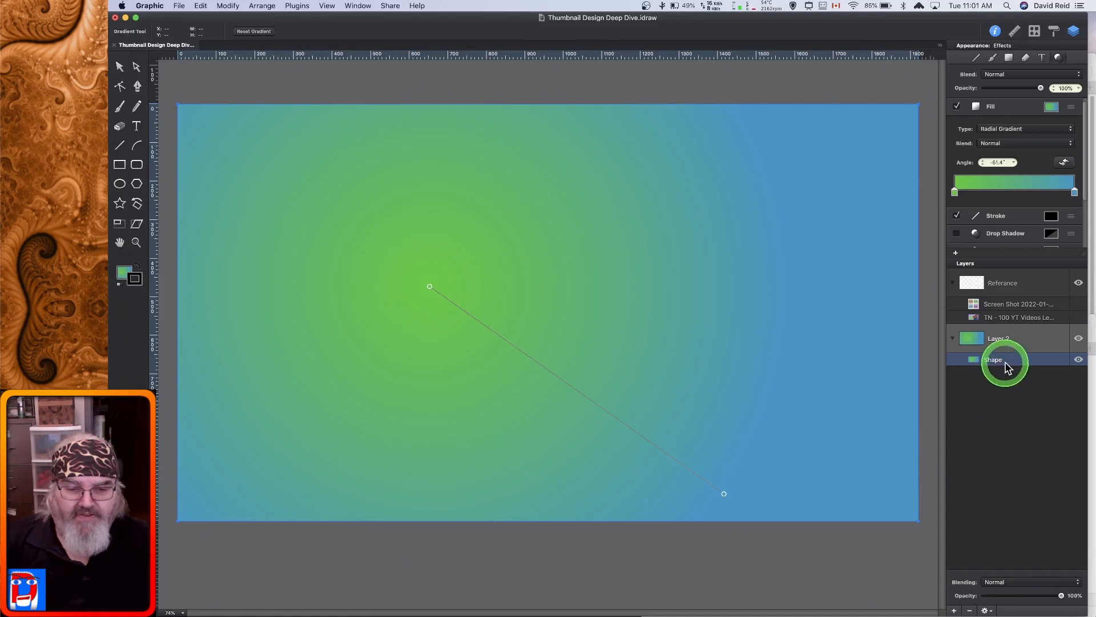
left_click(1012, 113)
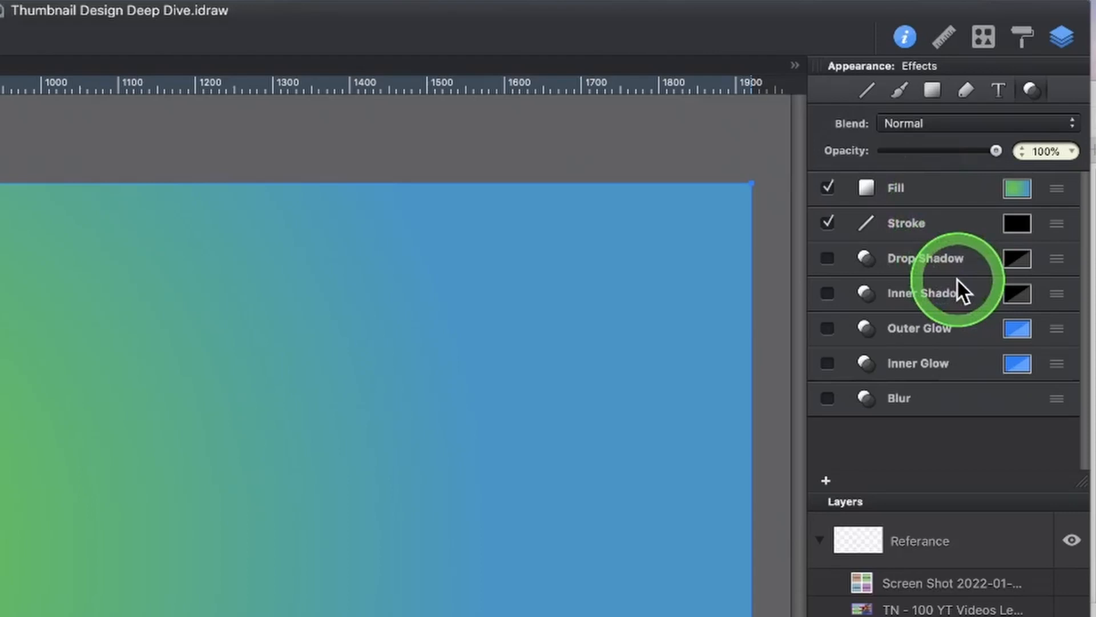
Give the background rectangle a 12 pt stroke and set the stroke position to Inside.
left_click(930, 224)
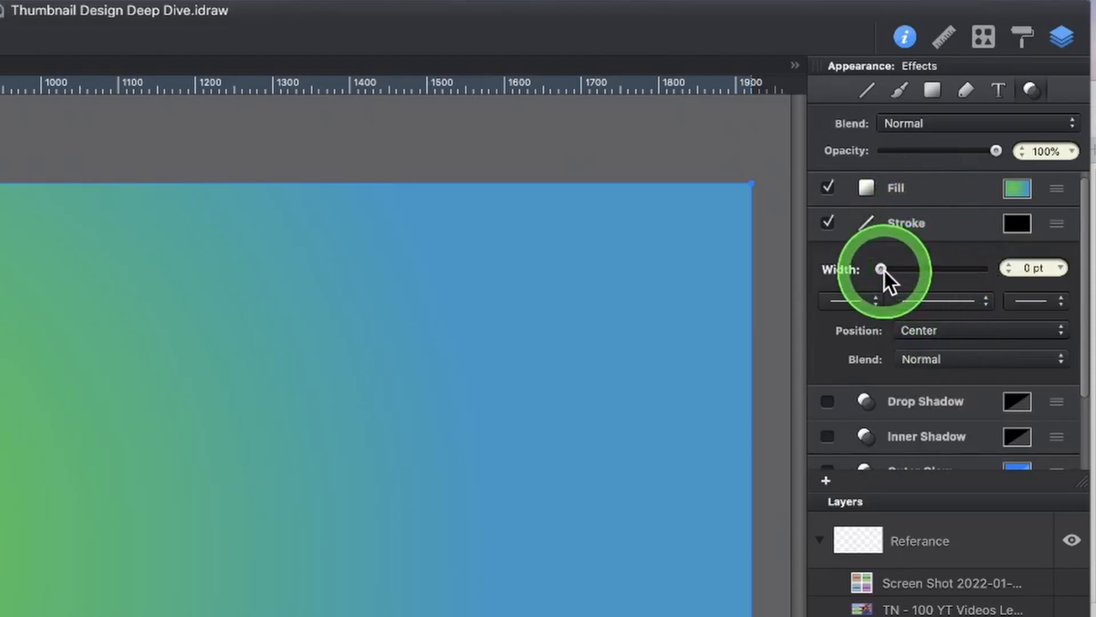
left_click_drag(884, 269, 896, 272)
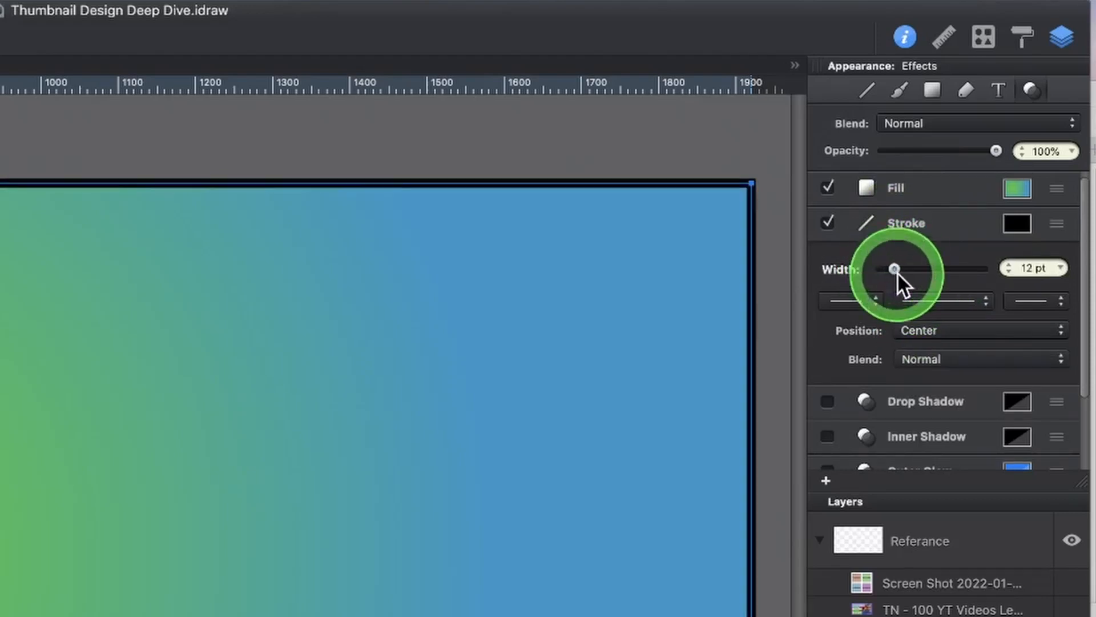
left_click(980, 331)
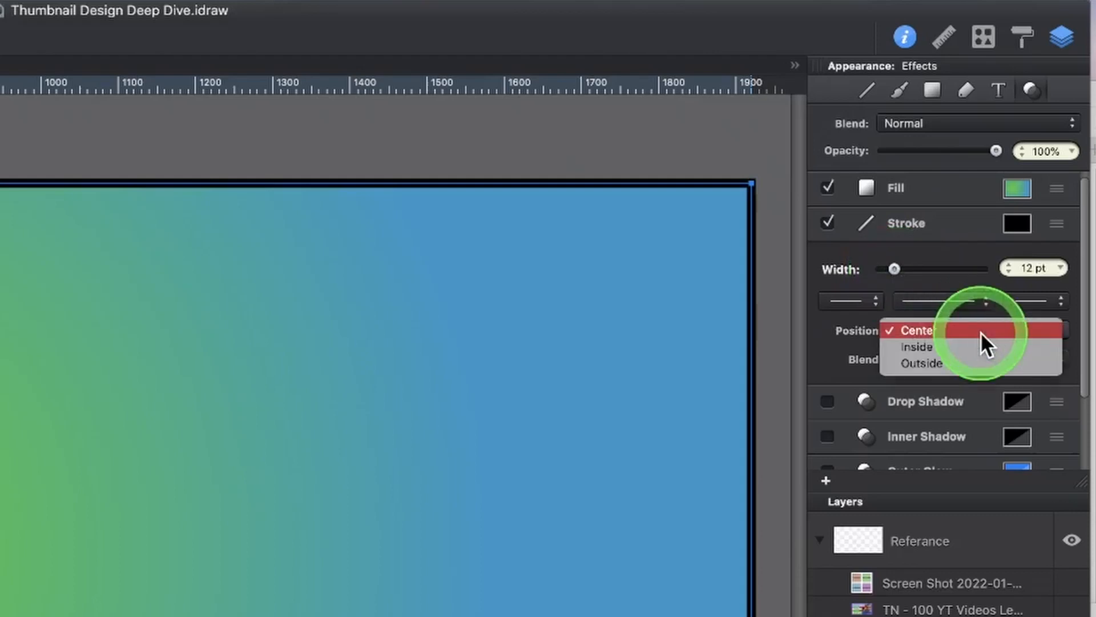
left_click(965, 343)
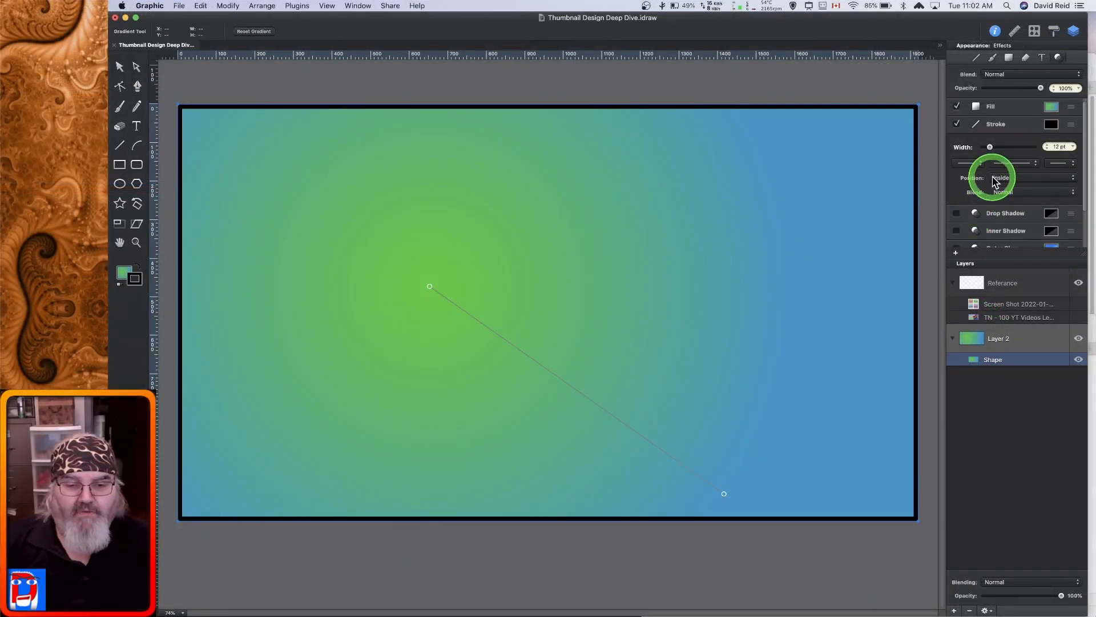
Switch the background's stroke colour to RGB sliders and set it to magenta with red 246 and blue 255.
left_click(1053, 130)
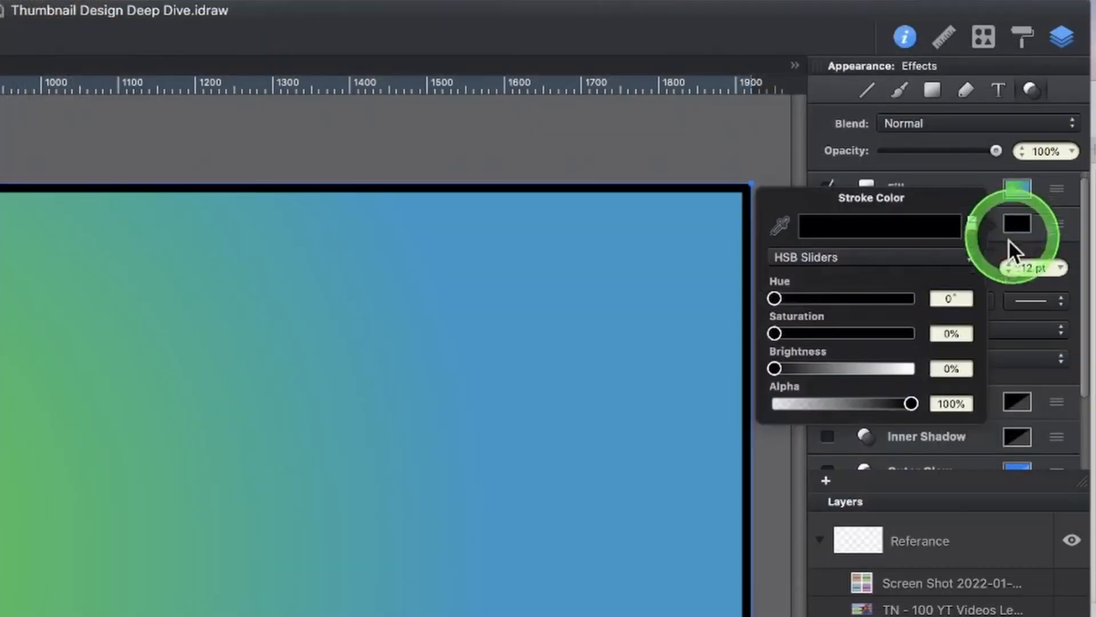
left_click(881, 258)
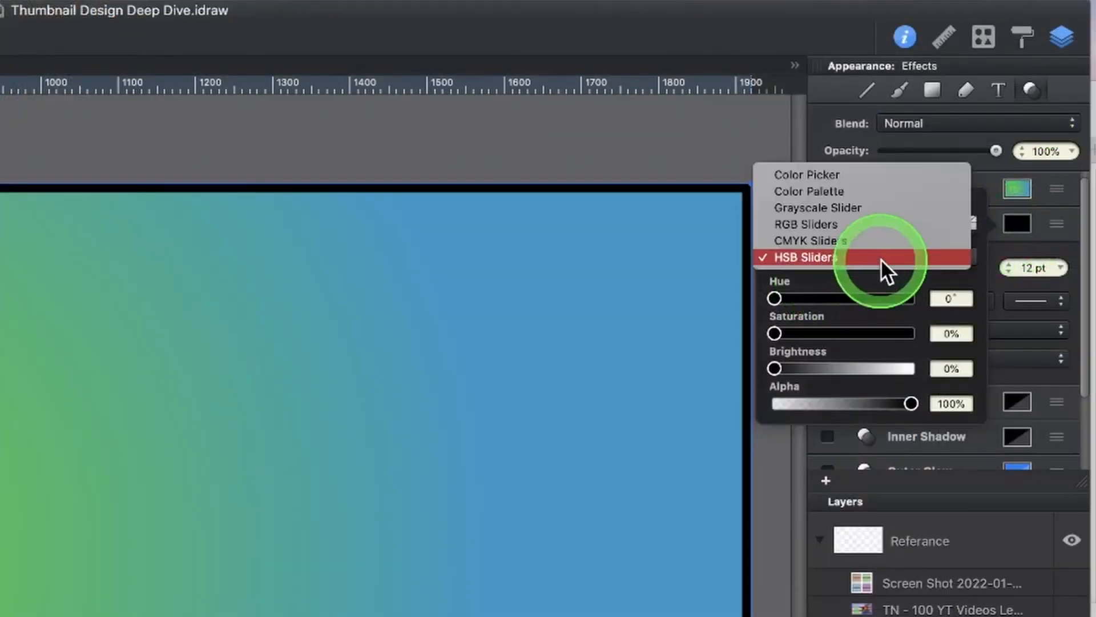
left_click(859, 223)
key("Escape")
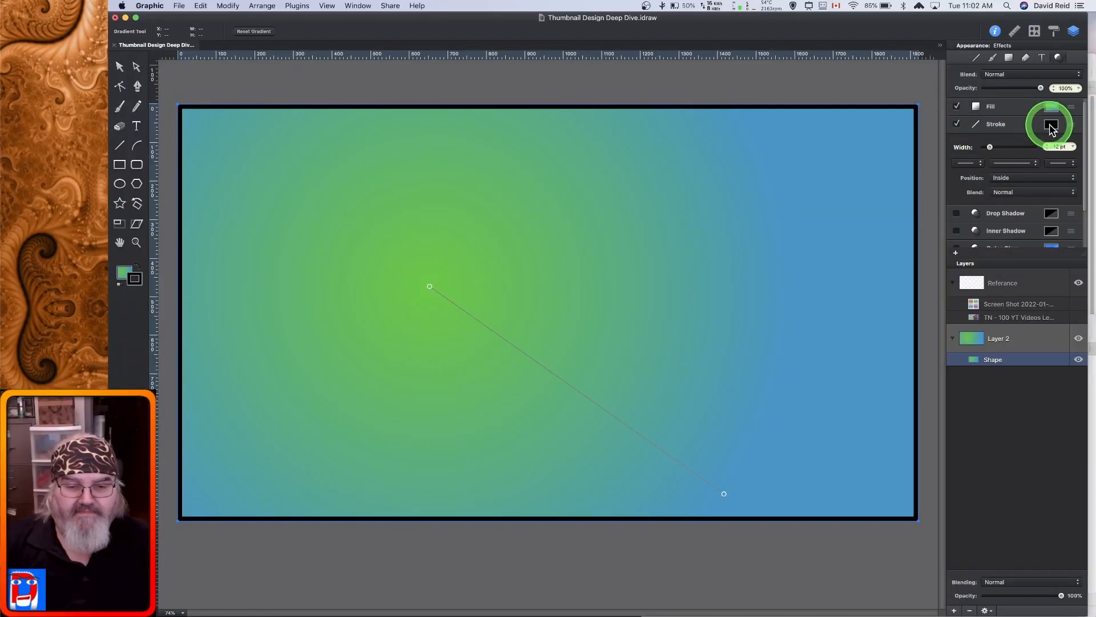
left_click(1051, 125)
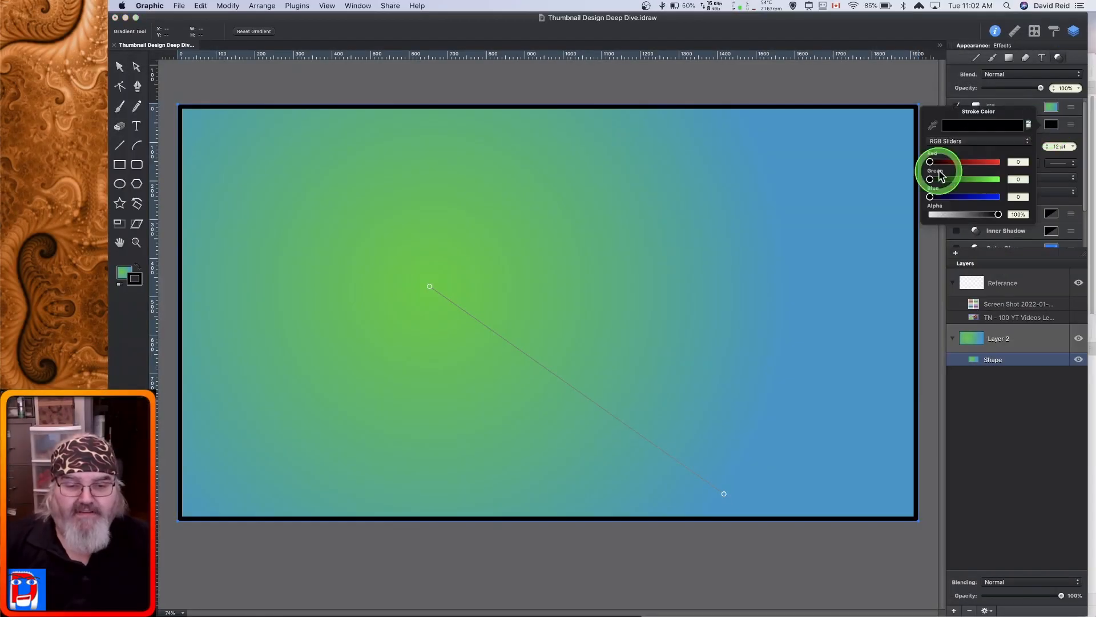
left_click_drag(930, 163, 999, 169)
left_click_drag(930, 196, 1000, 196)
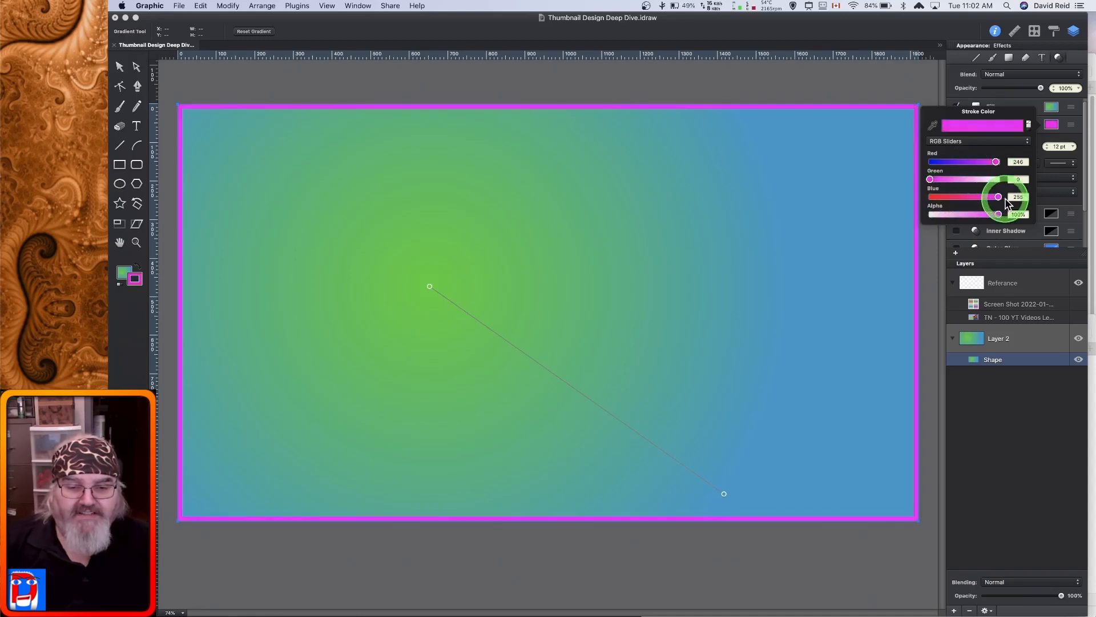
left_click(1052, 129)
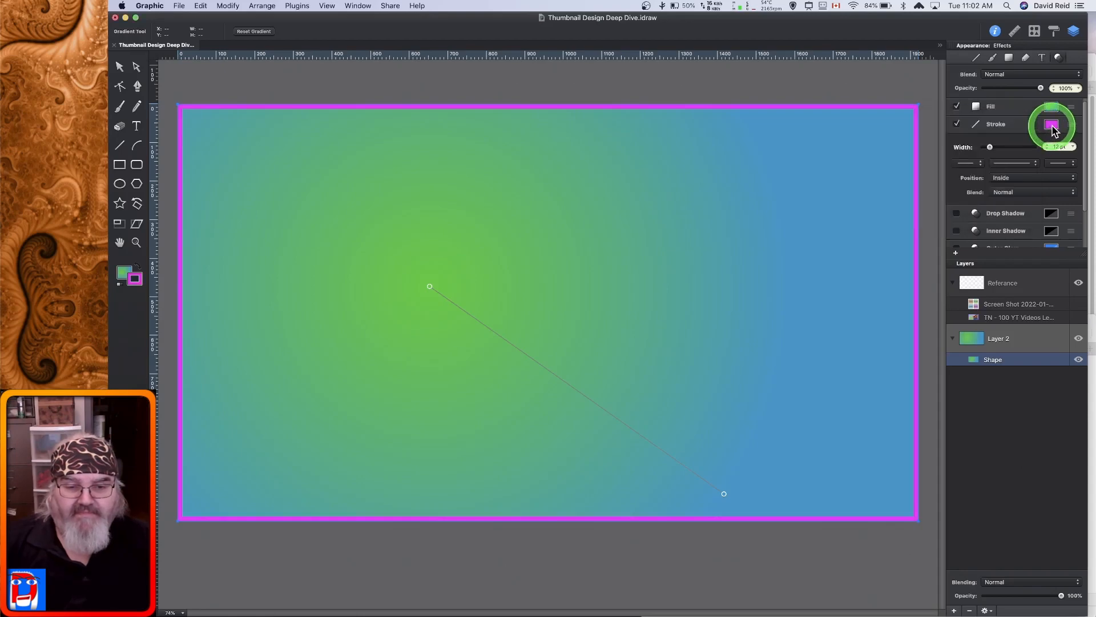
Reduce the red value of the background's stroke colour to 223 for a more purple border.
left_click(1053, 129)
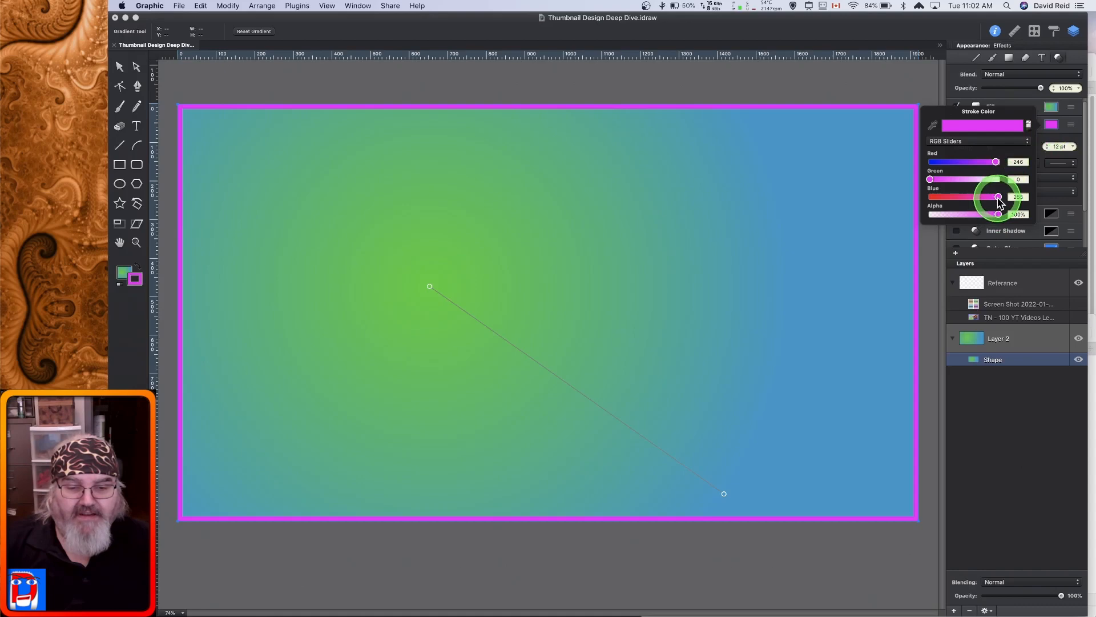
mouse_move(997, 162)
left_mouse_down()
mouse_move(984, 163)
mouse_move(992, 166)
left_mouse_up()
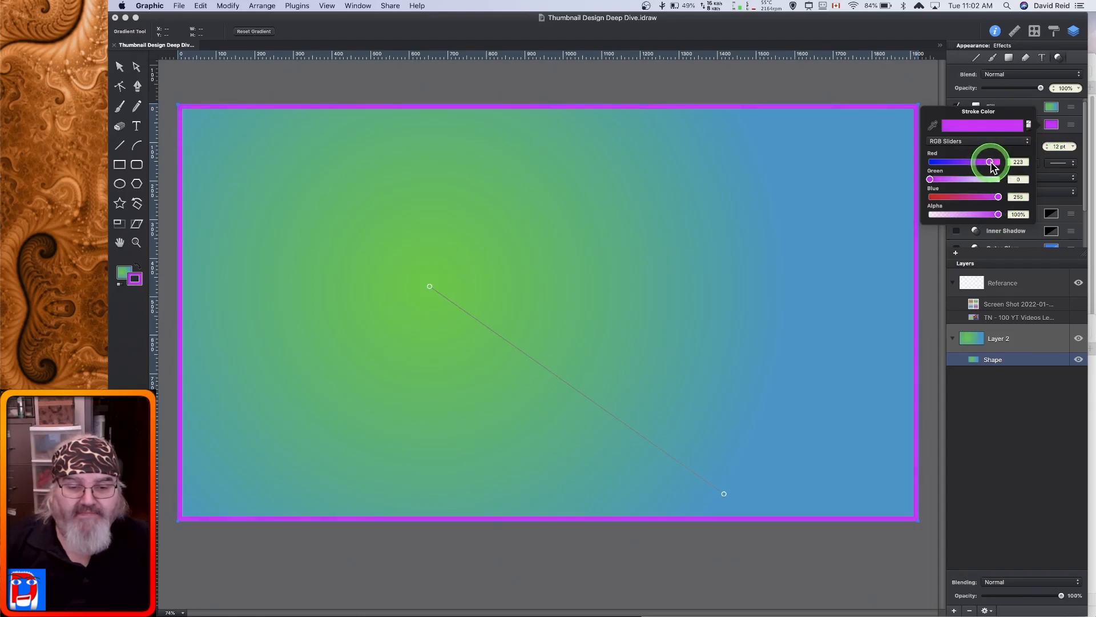
left_click(1053, 126)
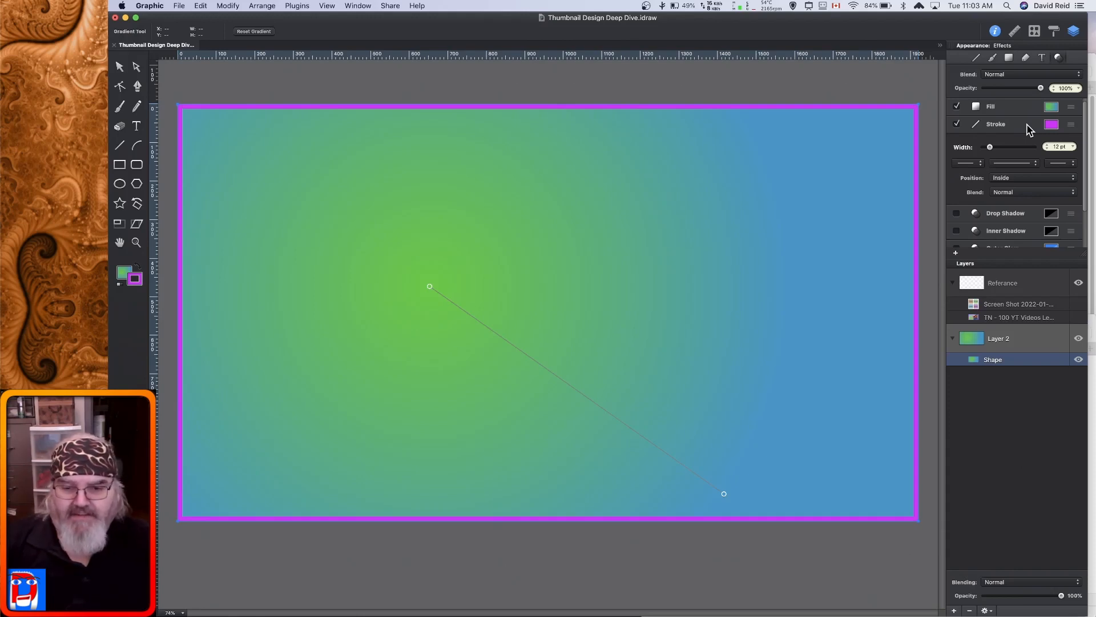
left_click(1026, 127)
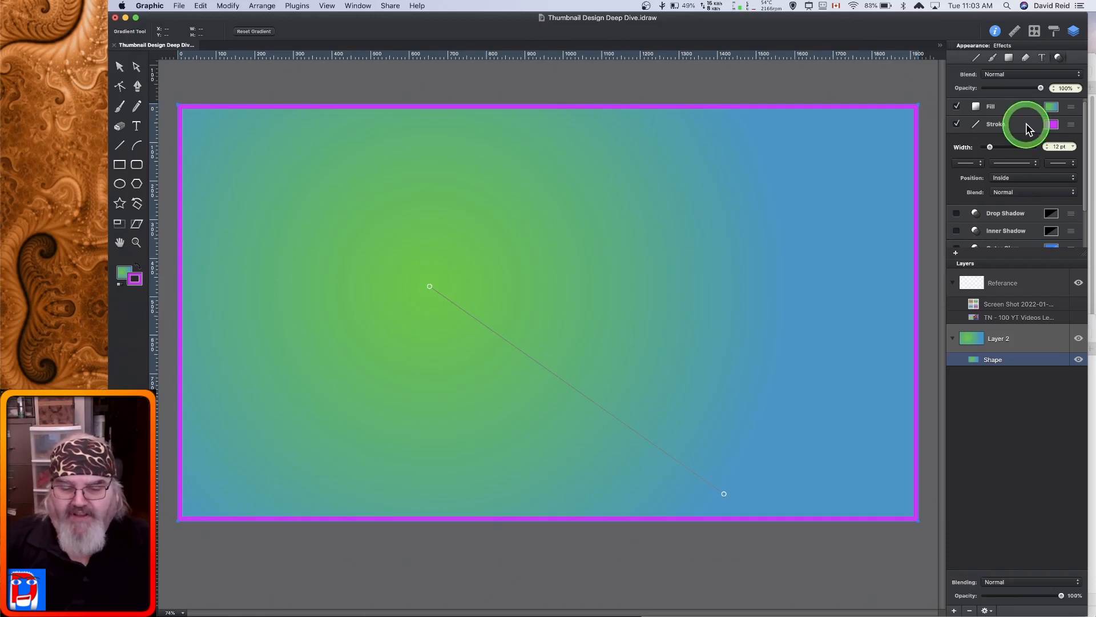
left_click(990, 147)
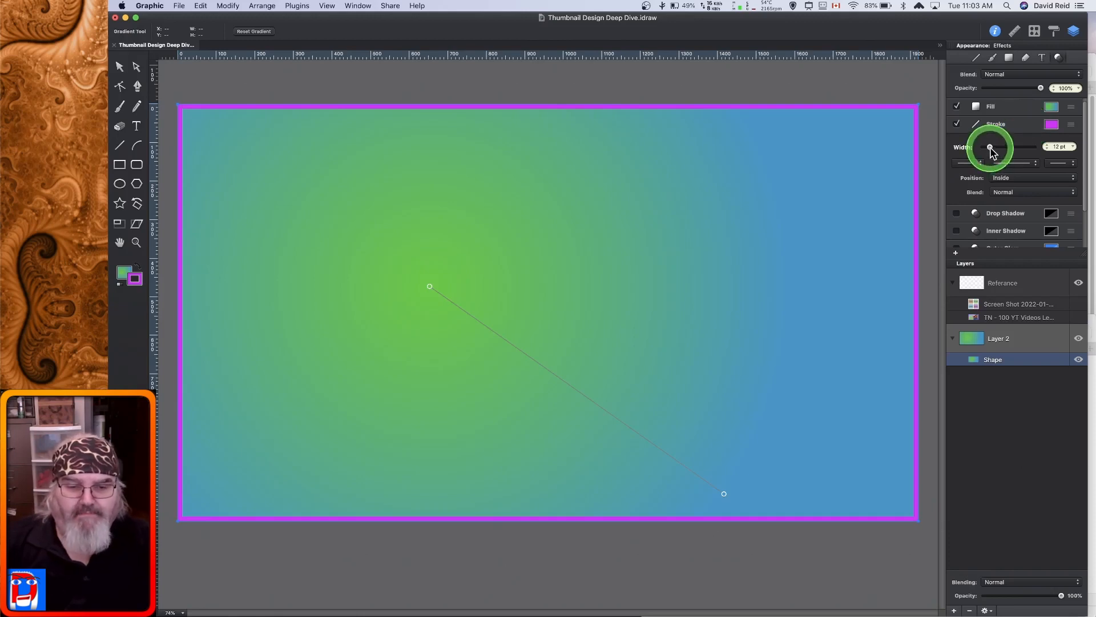
left_click_drag(991, 148, 991, 148)
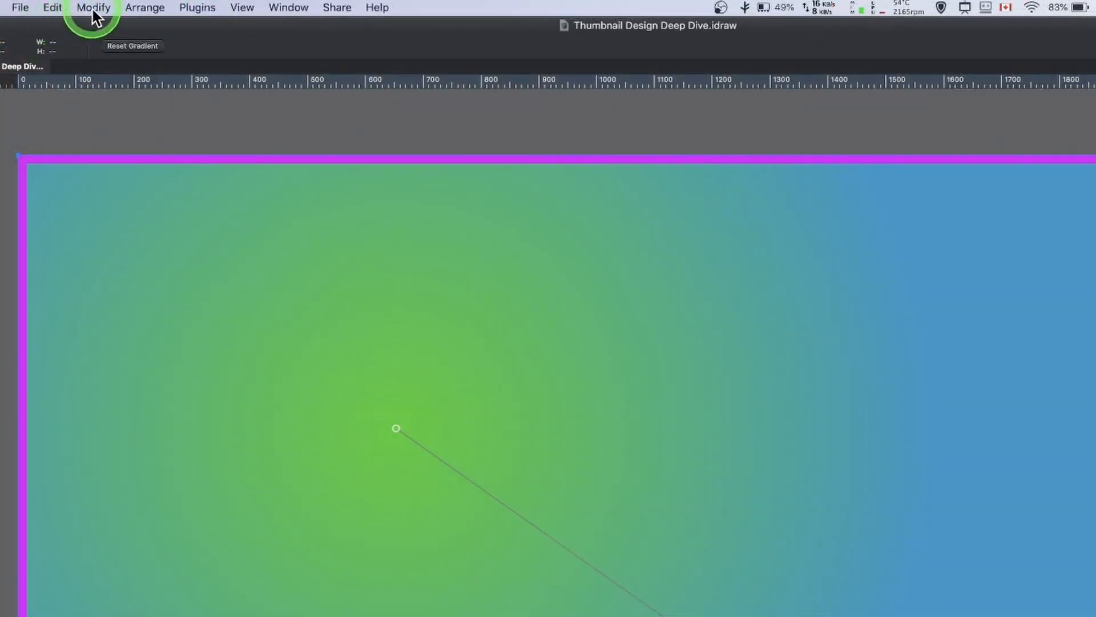
Convert the background's purple border into a separate shape with Outline Stroke, and disable the stroke on the group.
left_click(93, 8)
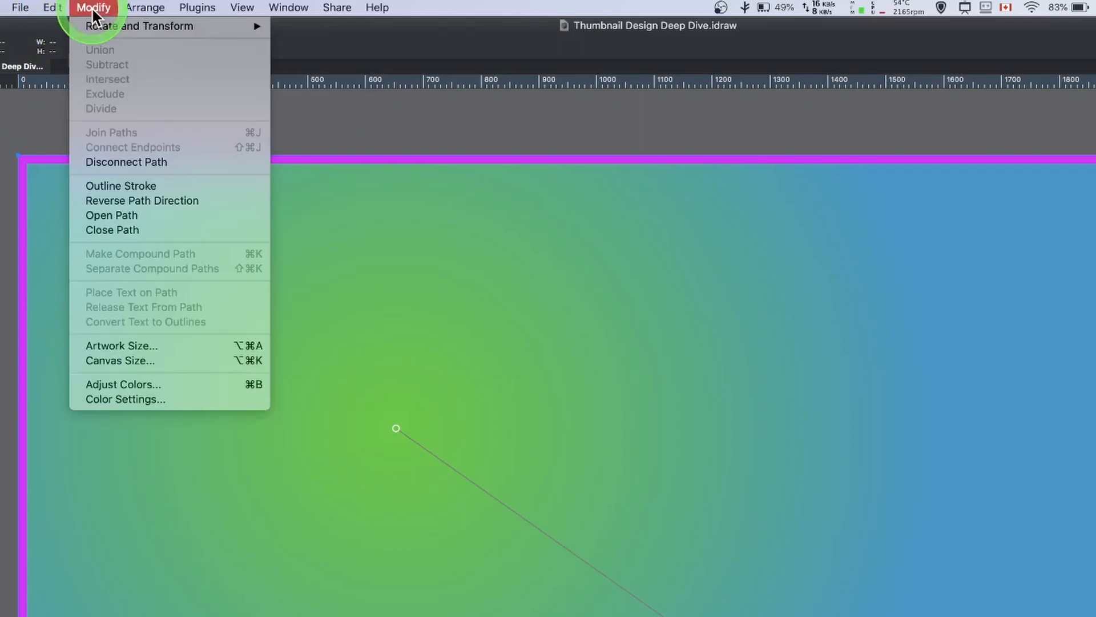
left_click(110, 189)
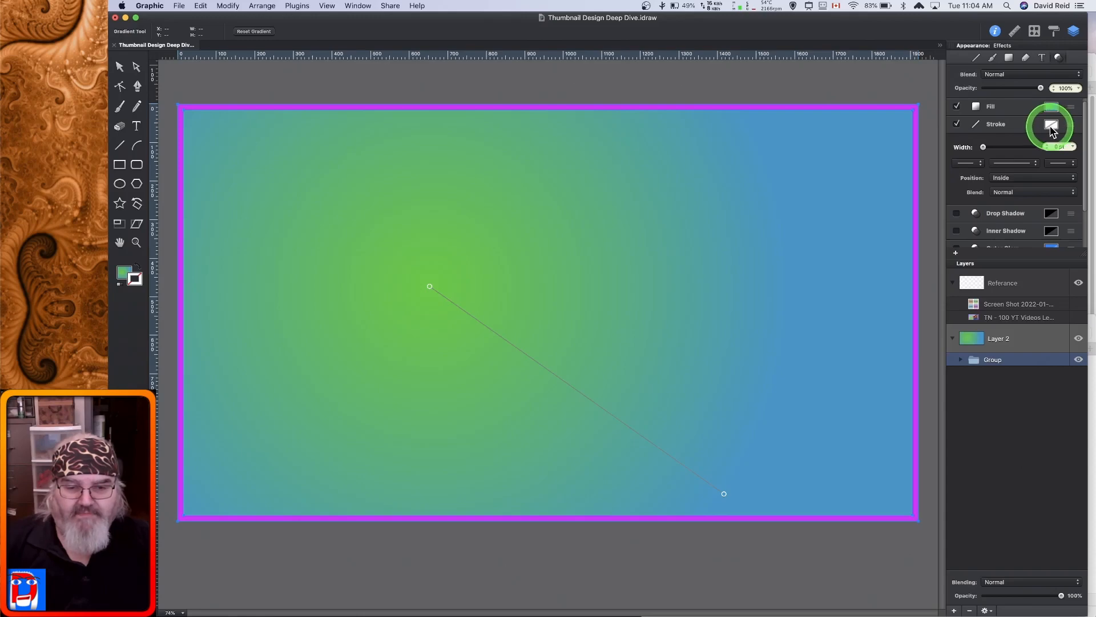
left_click(957, 124)
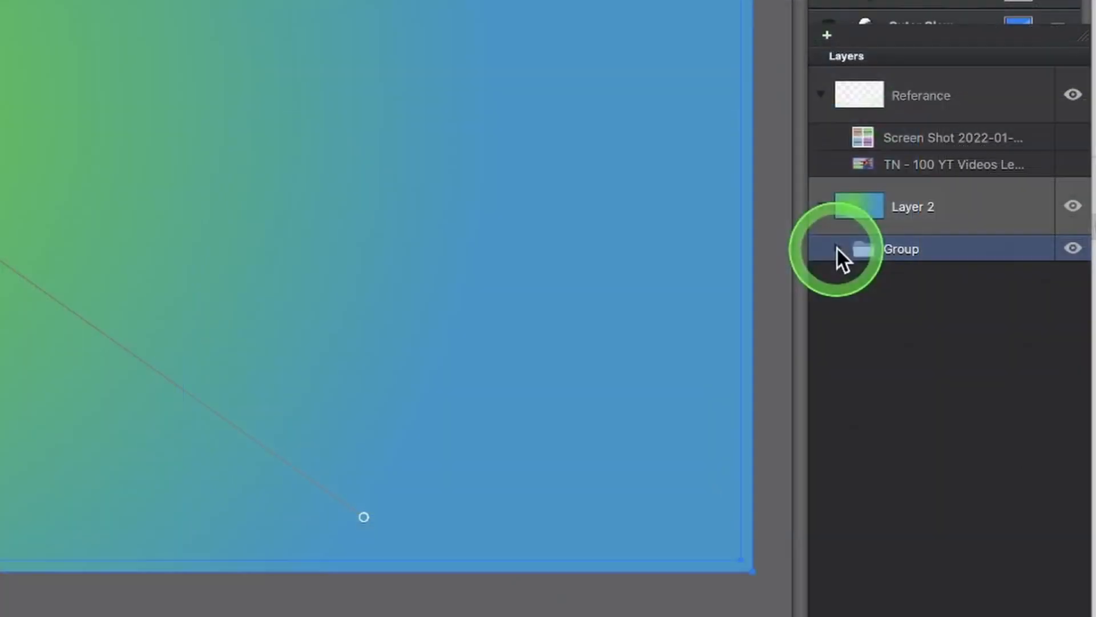
Inside the group on Layer 2, select the upper border shape and replace its gradient fill with the solid purple, raising its red slightly.
left_click(837, 249)
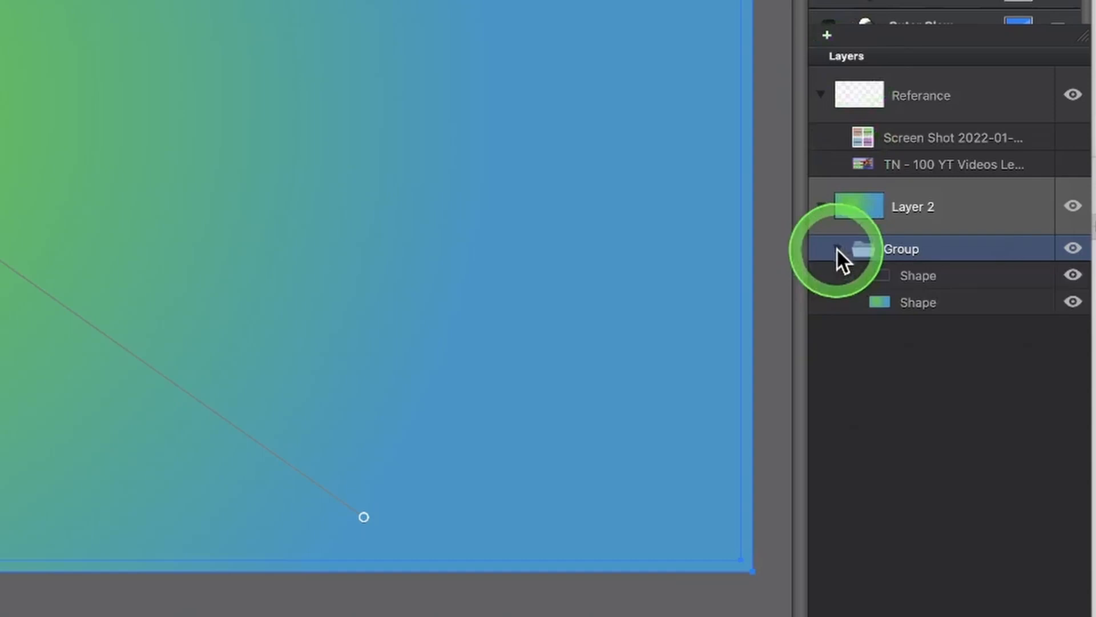
left_click(956, 280)
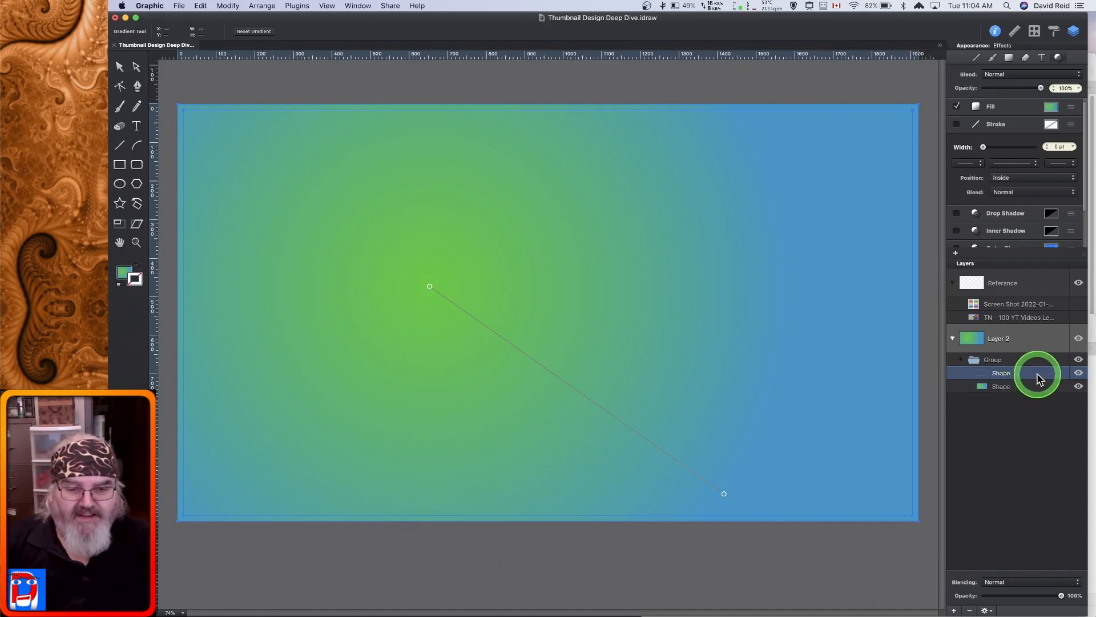
left_click(1052, 107)
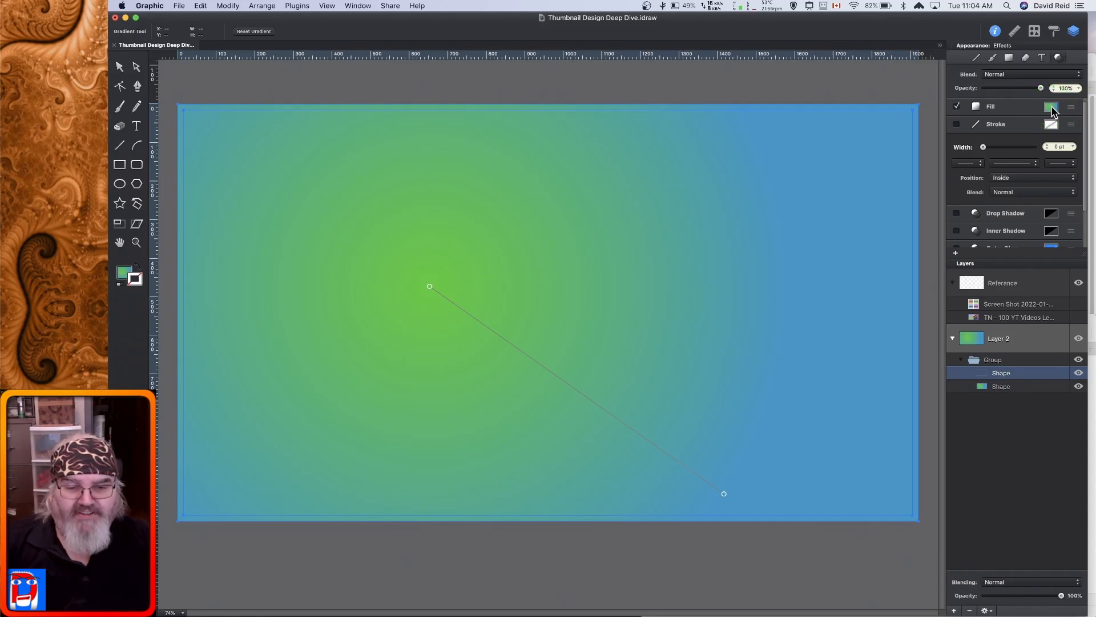
left_click(1053, 108)
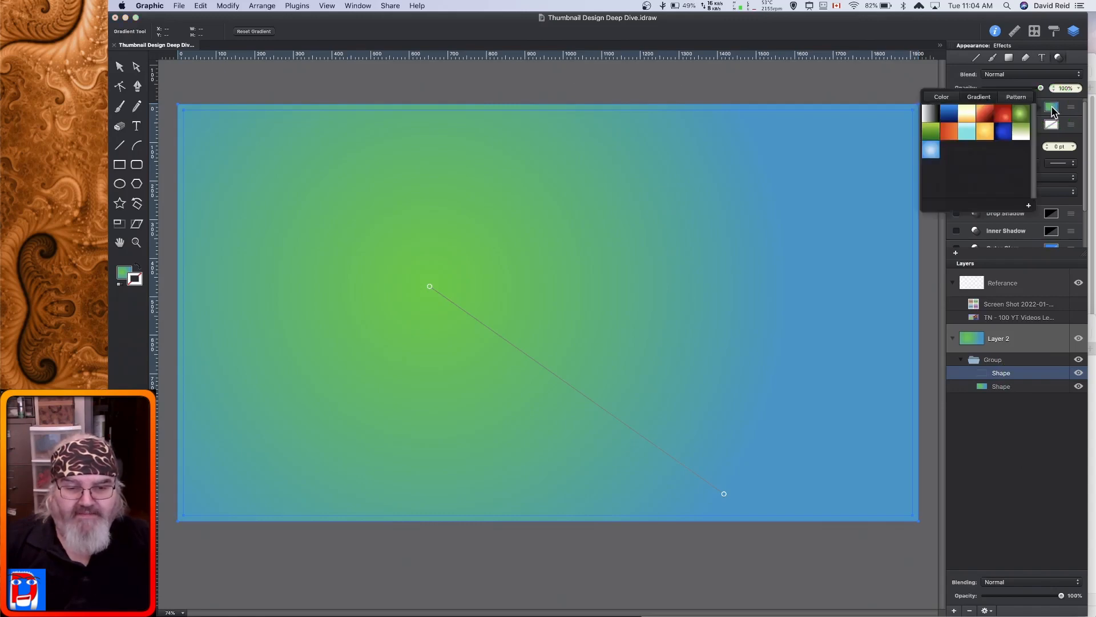
left_click(942, 99)
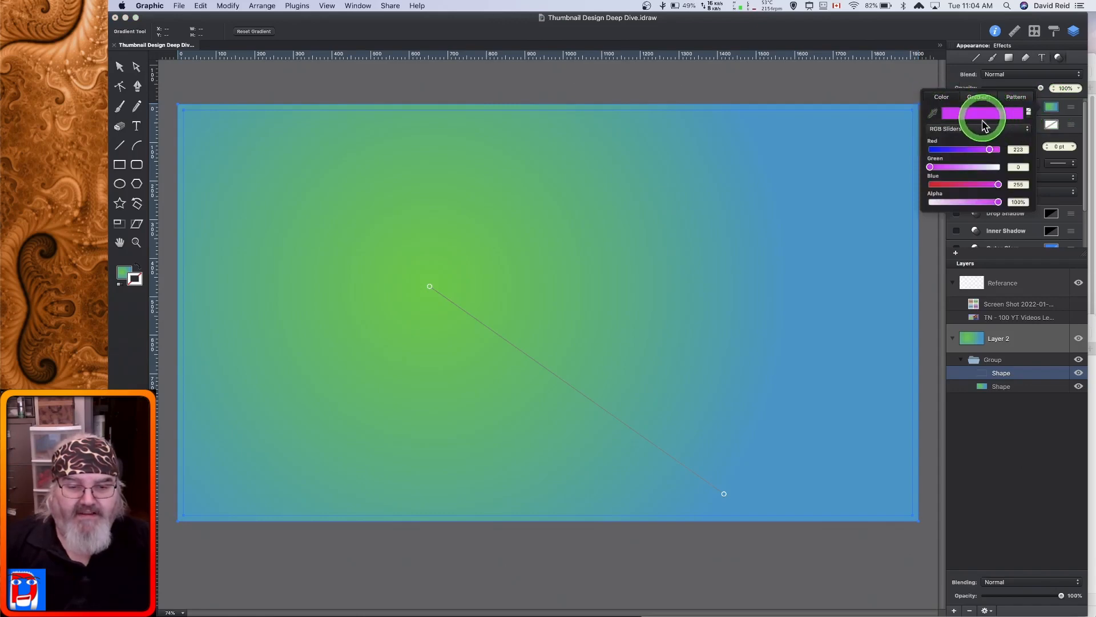
left_click_drag(997, 153, 995, 155)
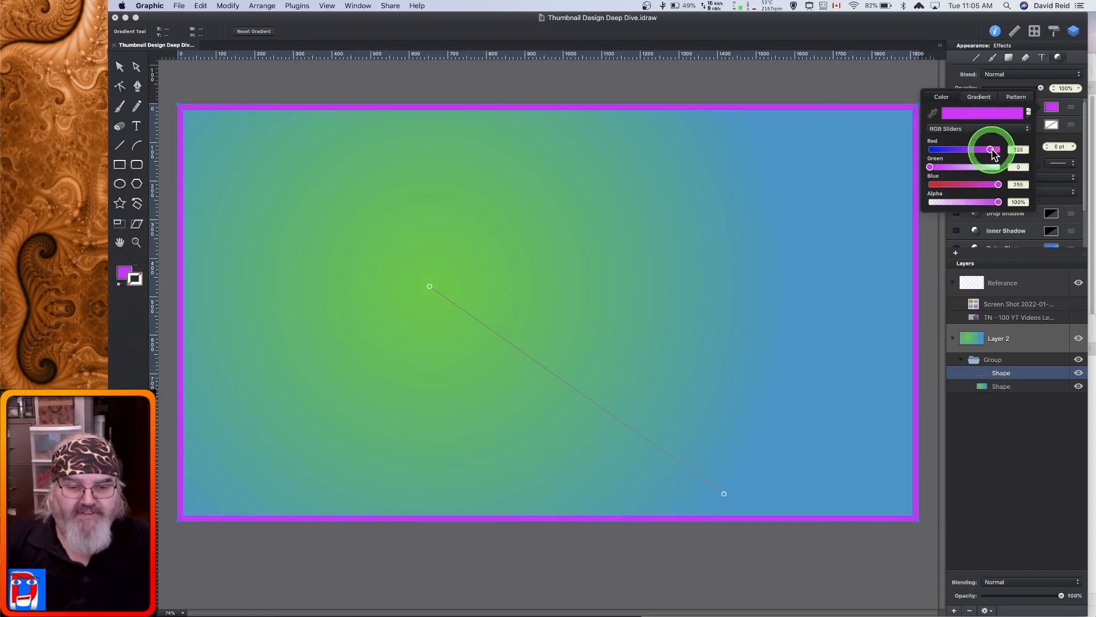
left_click(1051, 107)
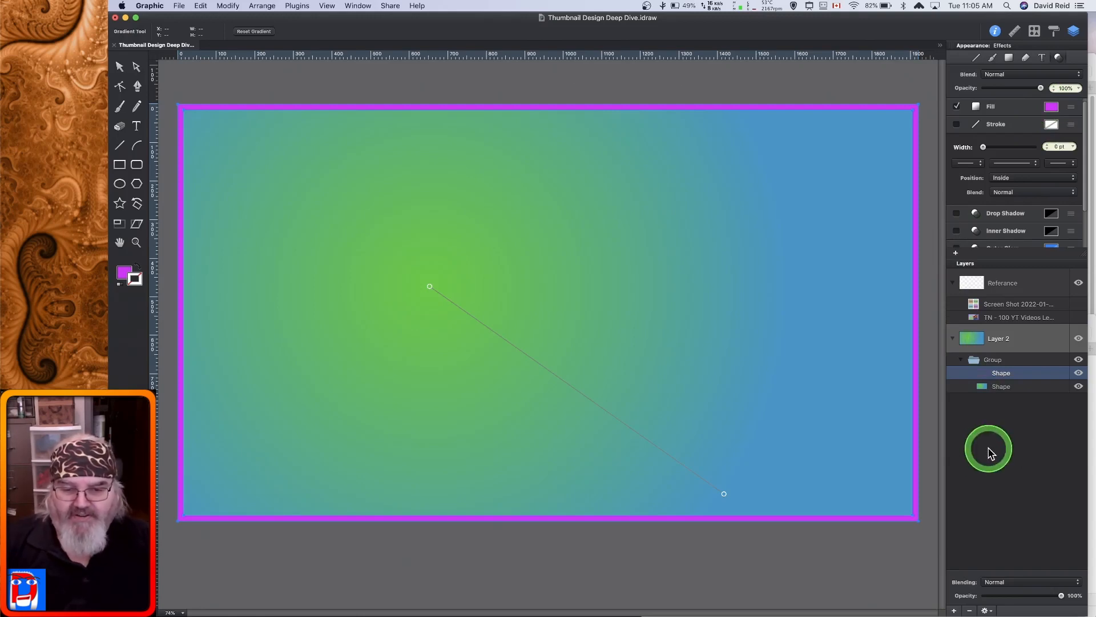
Switch to the Move tool and briefly show the reference thumbnail to compare its border with the purple frame.
left_click(120, 68)
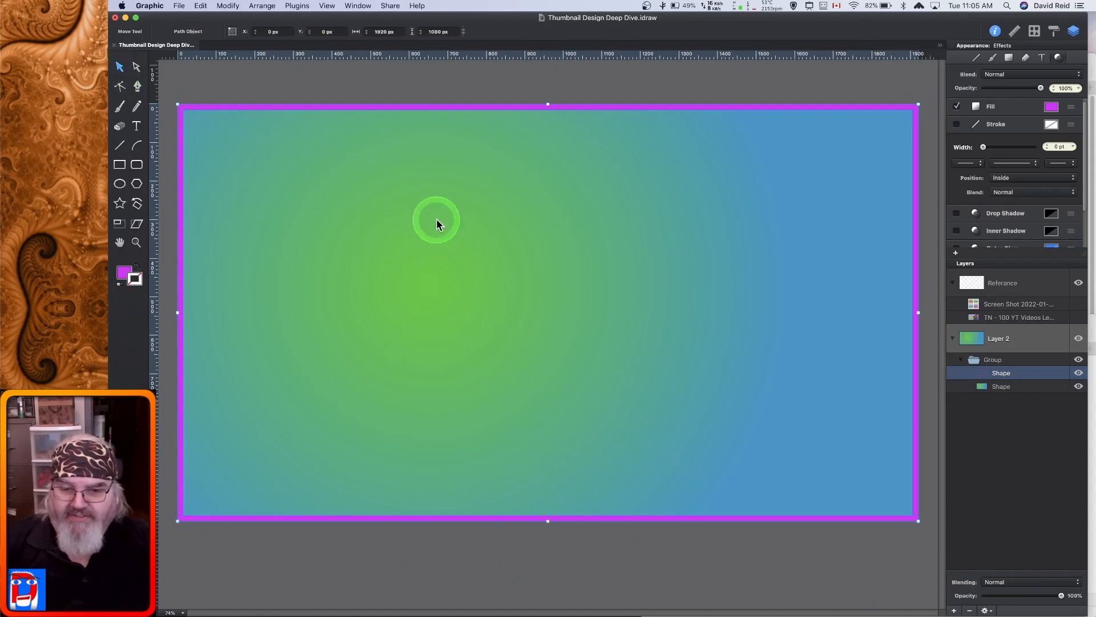
left_click(1026, 374)
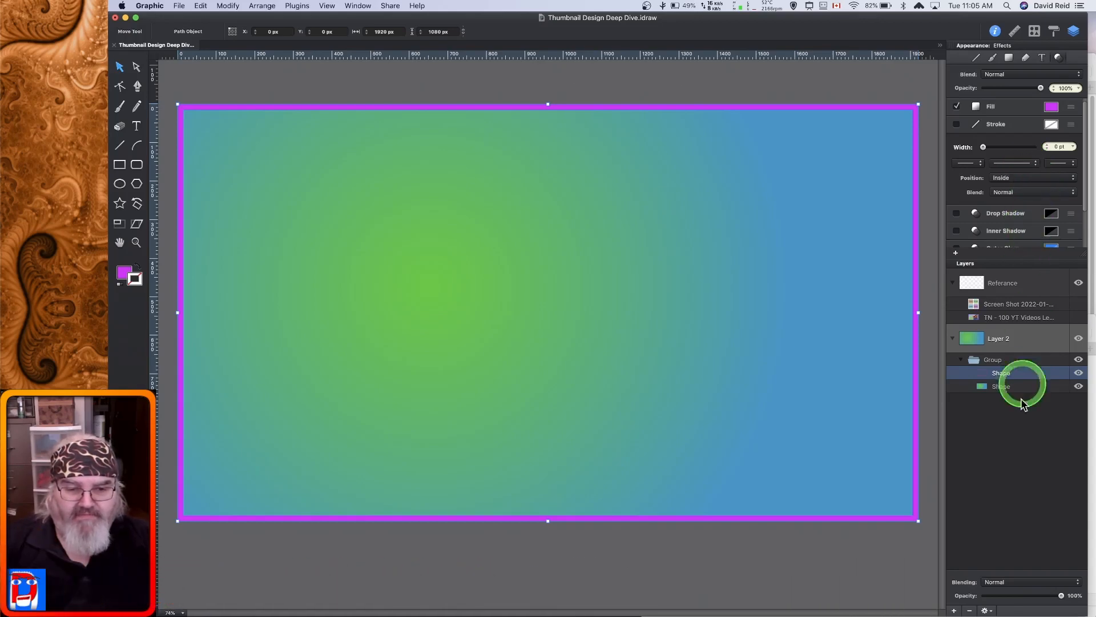
left_click(1078, 319)
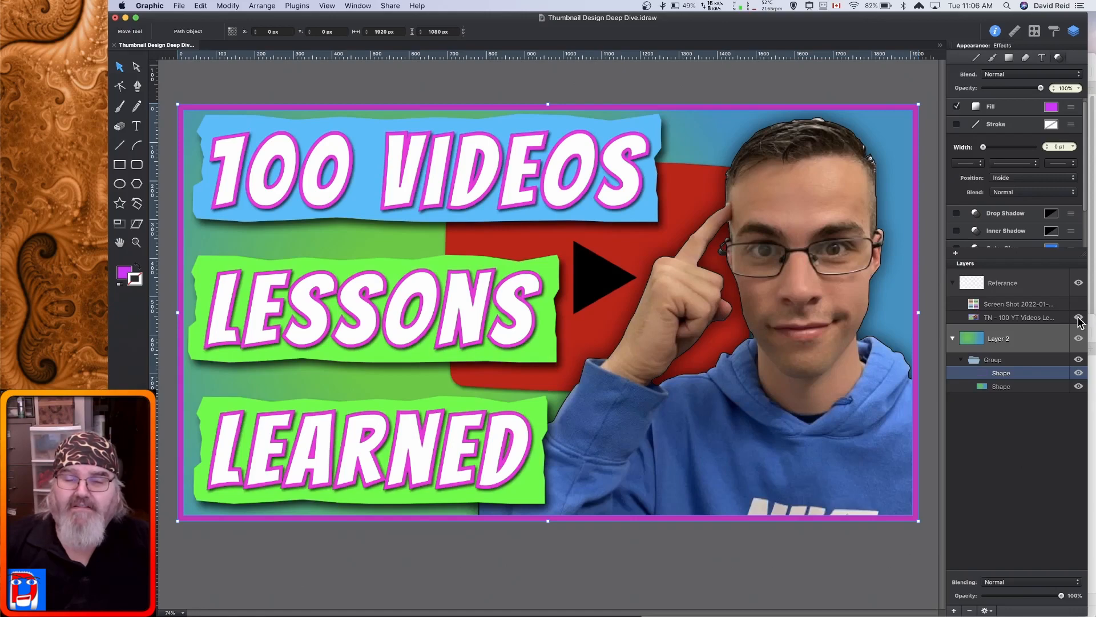
left_click(1079, 317)
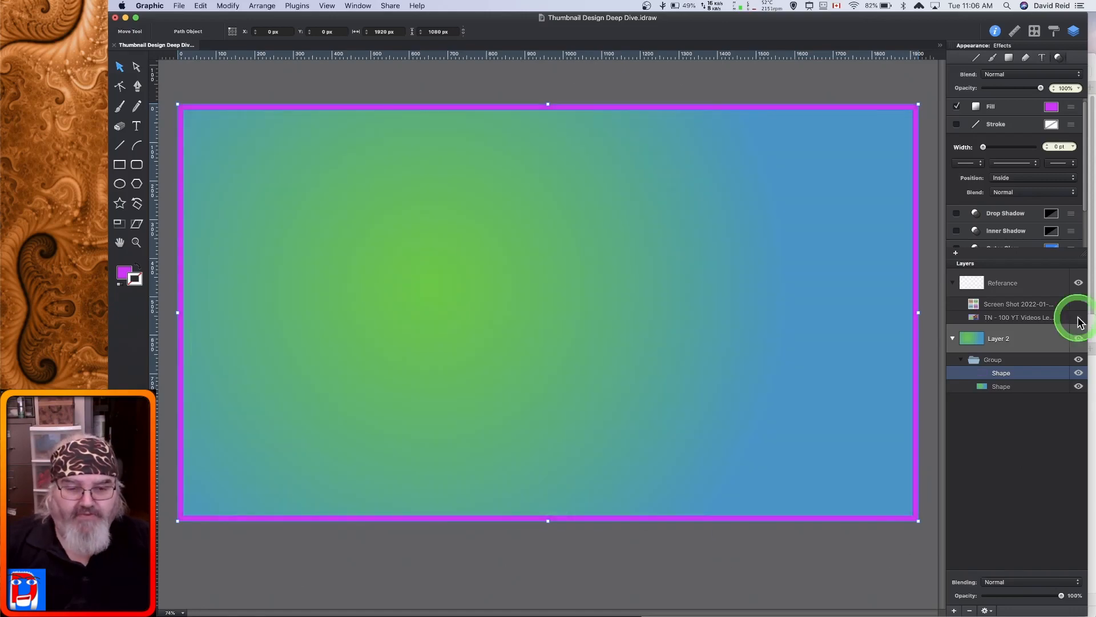
Place the cut-out of the man pointing at his temple from the Client Pics shape library and enlarge it to about 1468 × 1050 px.
left_click(1034, 32)
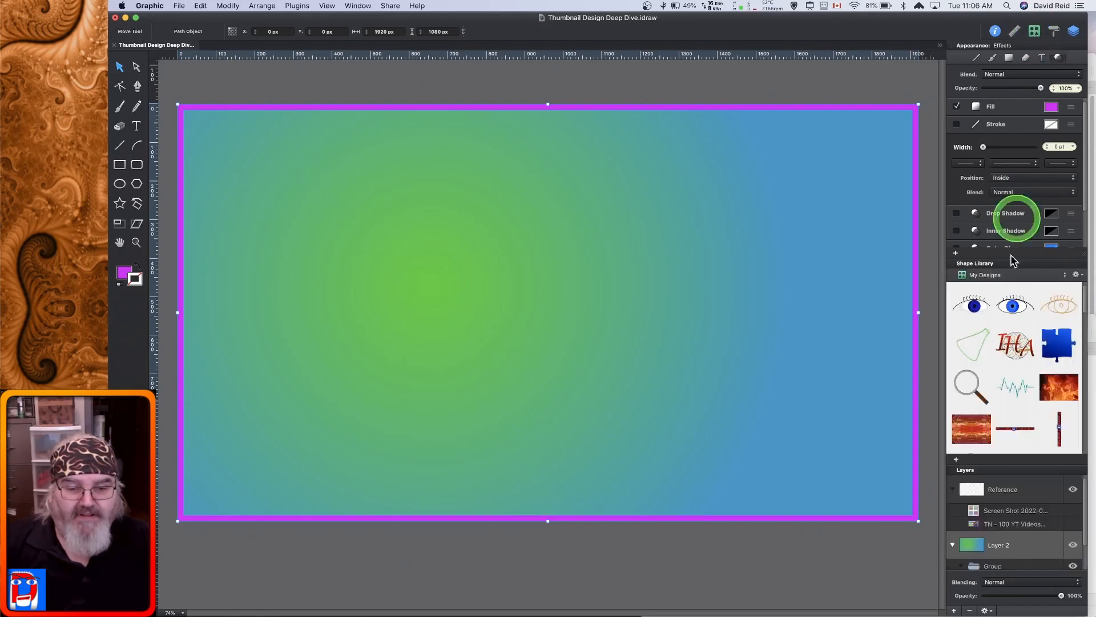
left_click(1015, 278)
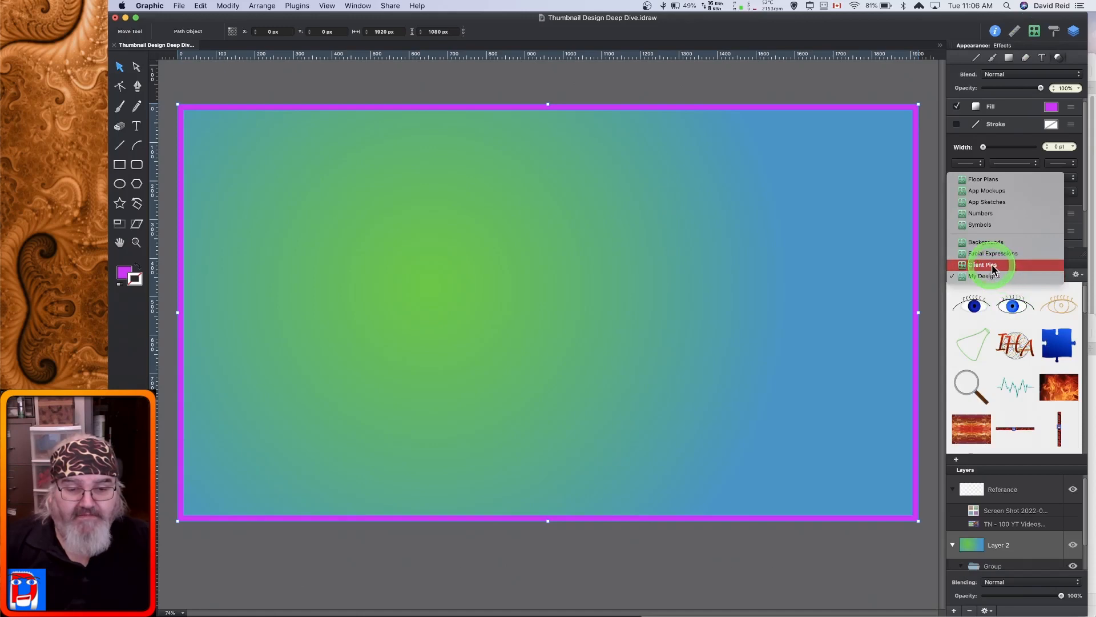
left_click(992, 266)
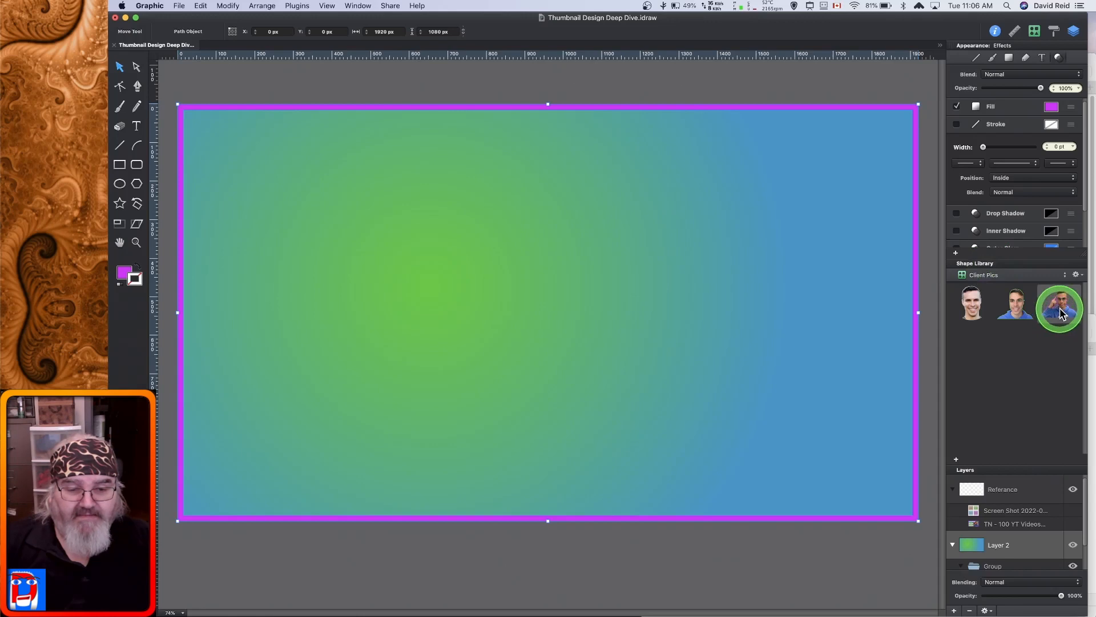
left_click_drag(1060, 310, 814, 423)
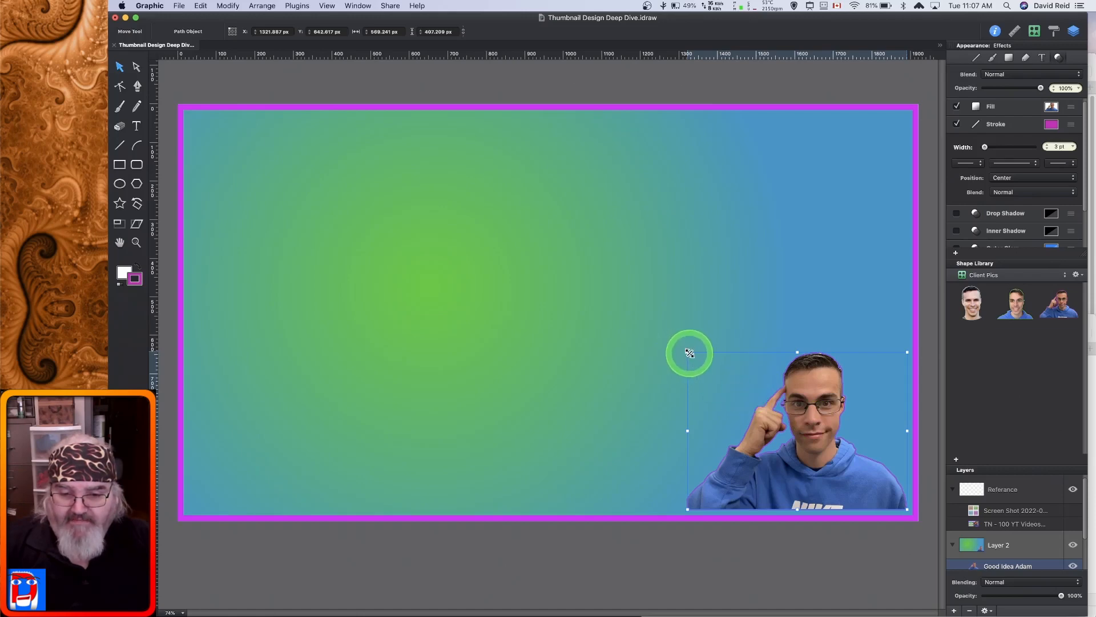
left_click_drag(689, 353, 422, 105)
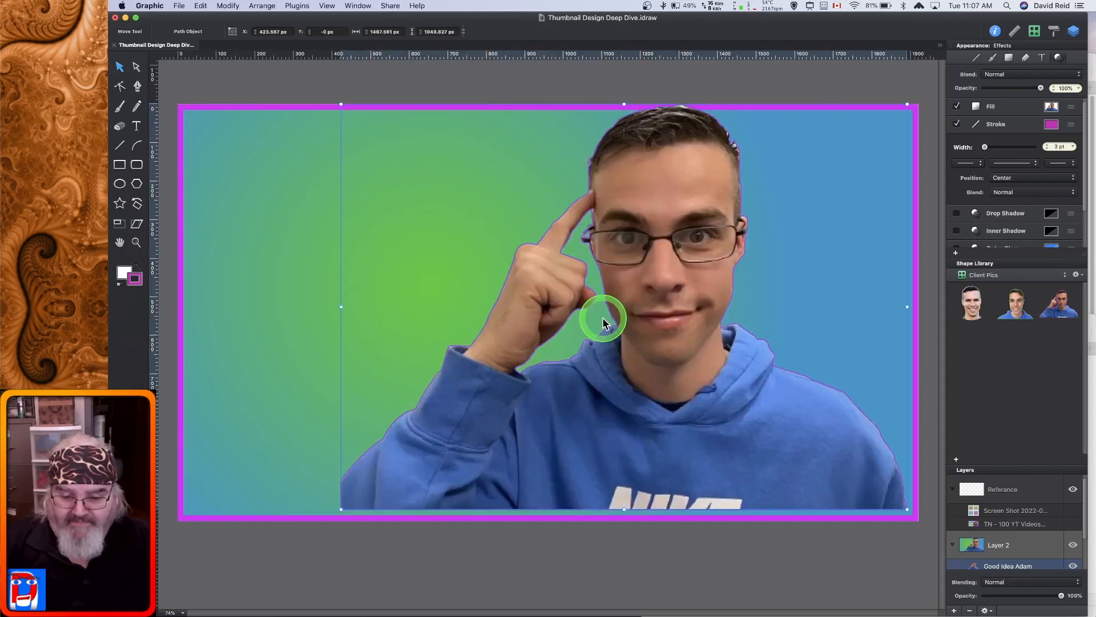
Shift the man's cut-out to about X 796, Y 45 px and pull the purple frame shape out of the group, placing it above the cut-out.
left_click_drag(638, 191, 787, 205)
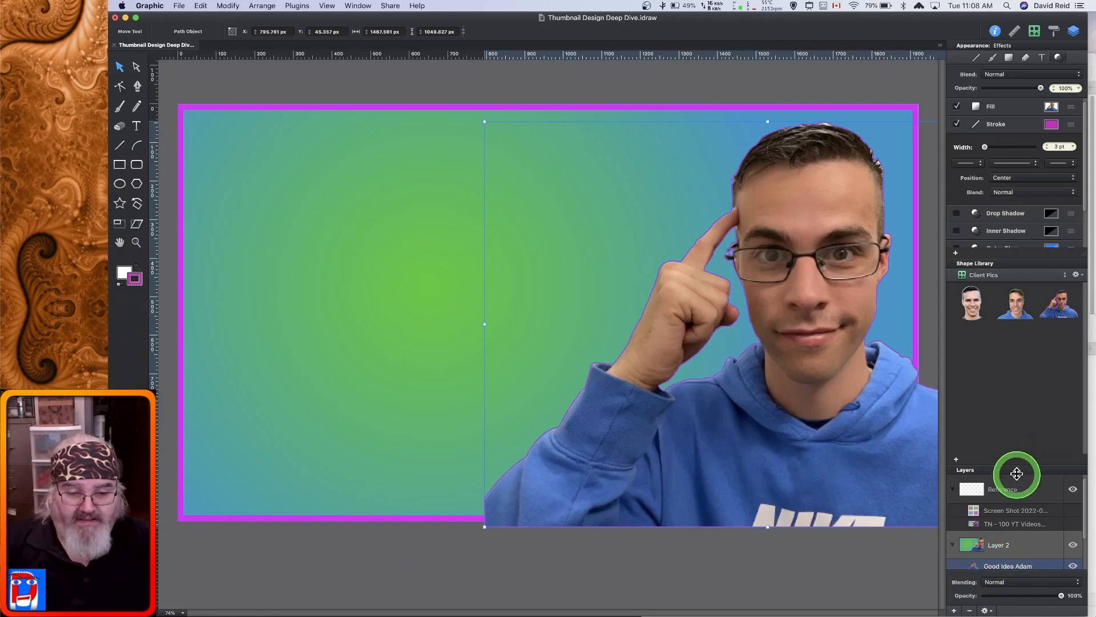
left_click(1034, 34)
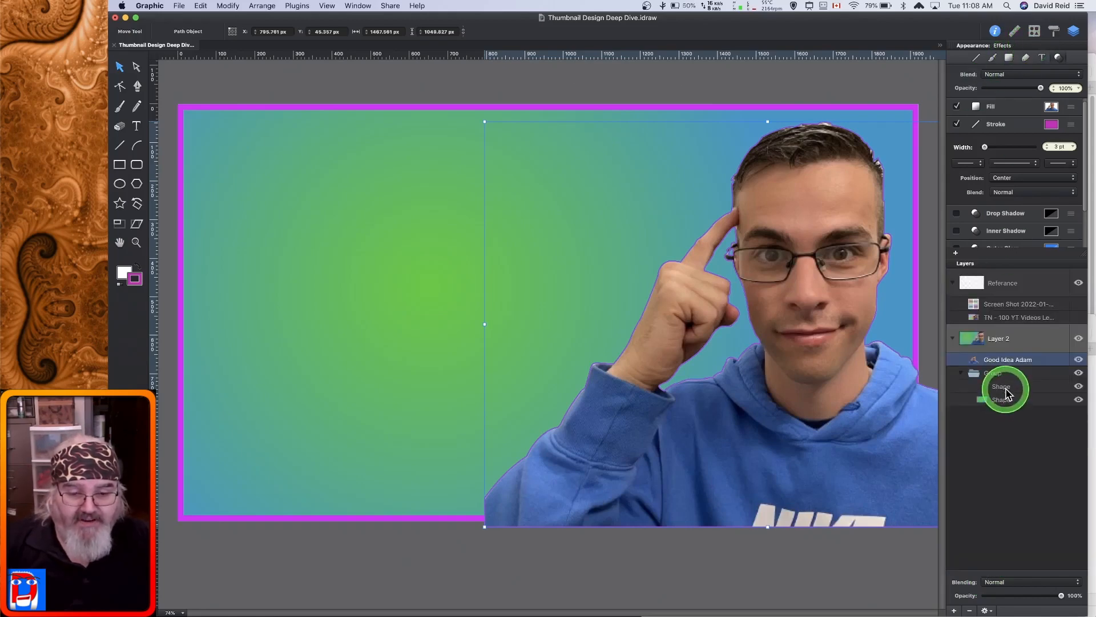
left_click_drag(1007, 392, 1005, 364)
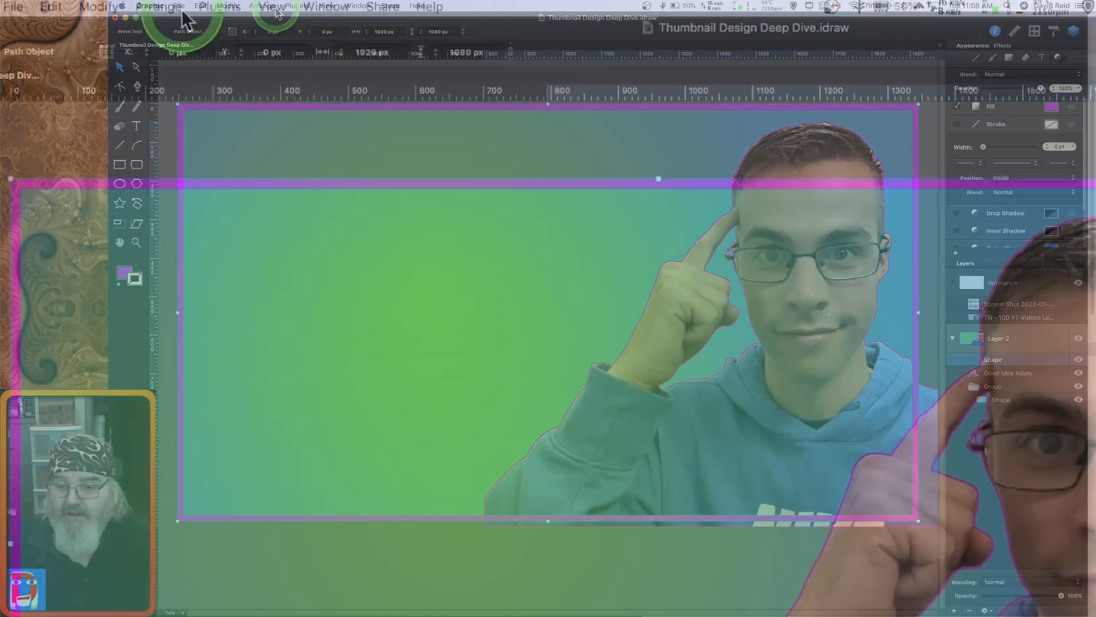
Take the gradient background shape out of its group and keep it directly below the cut-out in Layer 2.
left_click(264, 6)
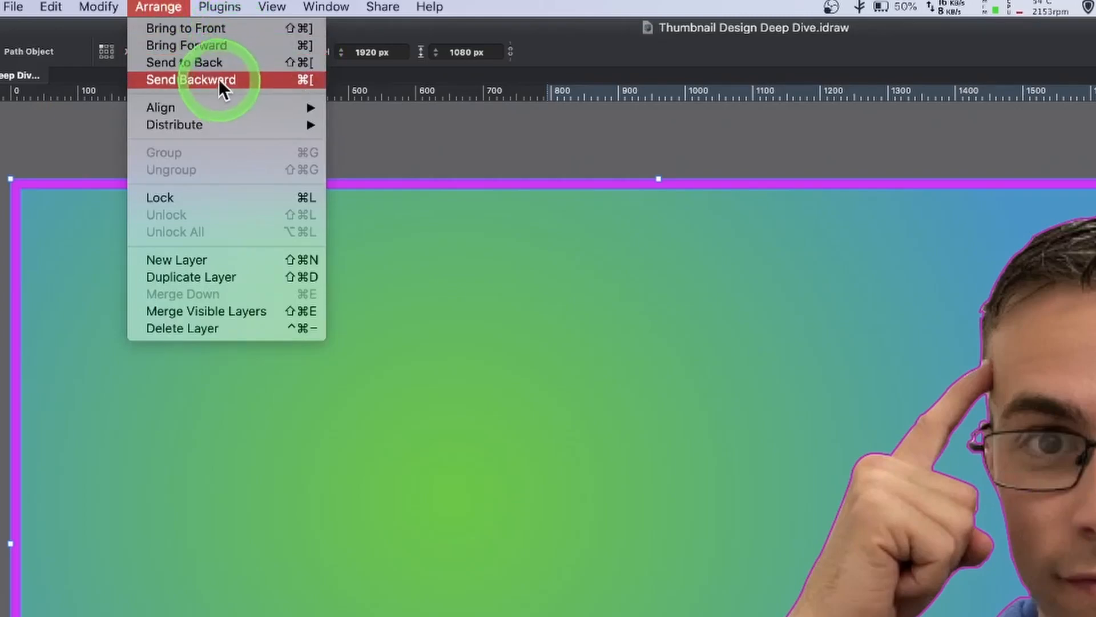
left_click(163, 6)
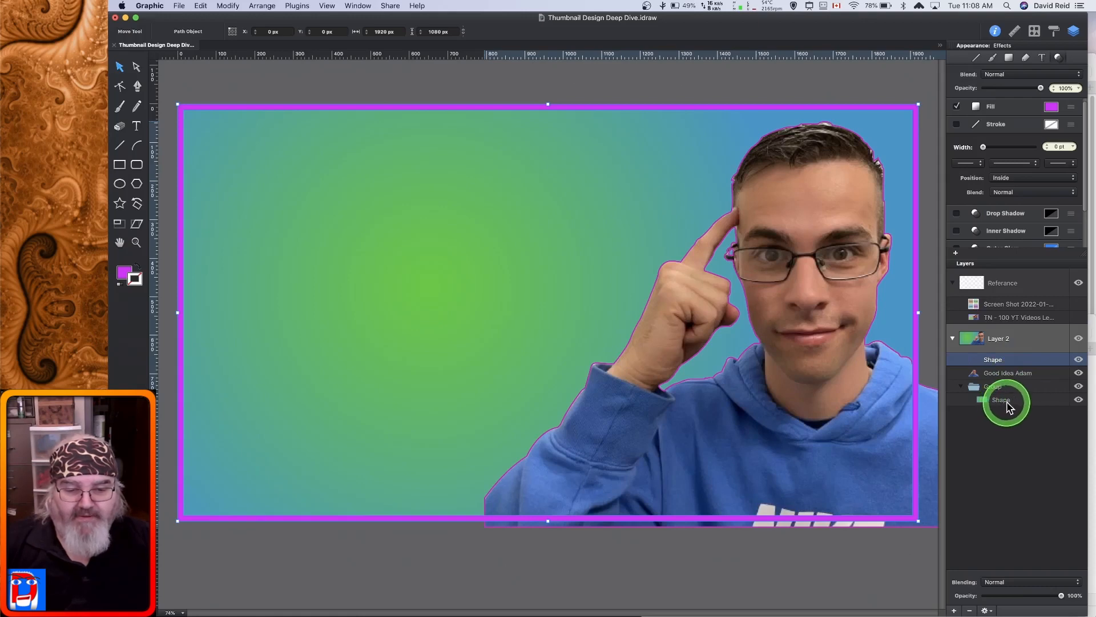
left_click_drag(1009, 407, 1004, 383)
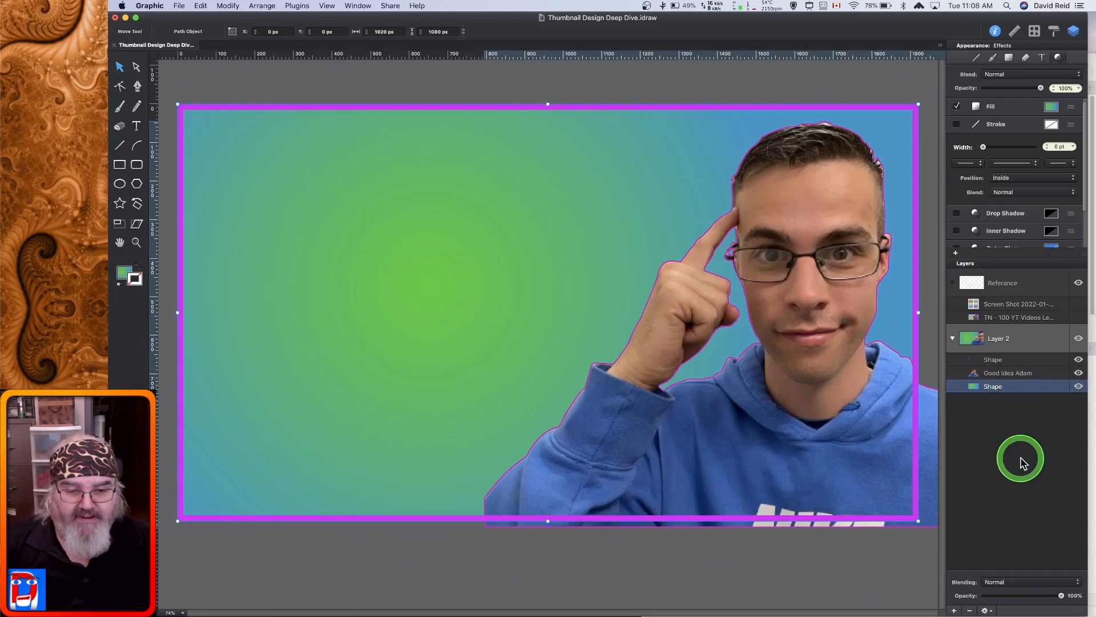
Recolour the cut-out's stroke to black and toggle the stroke off and on to compare the outline.
left_click(1028, 374)
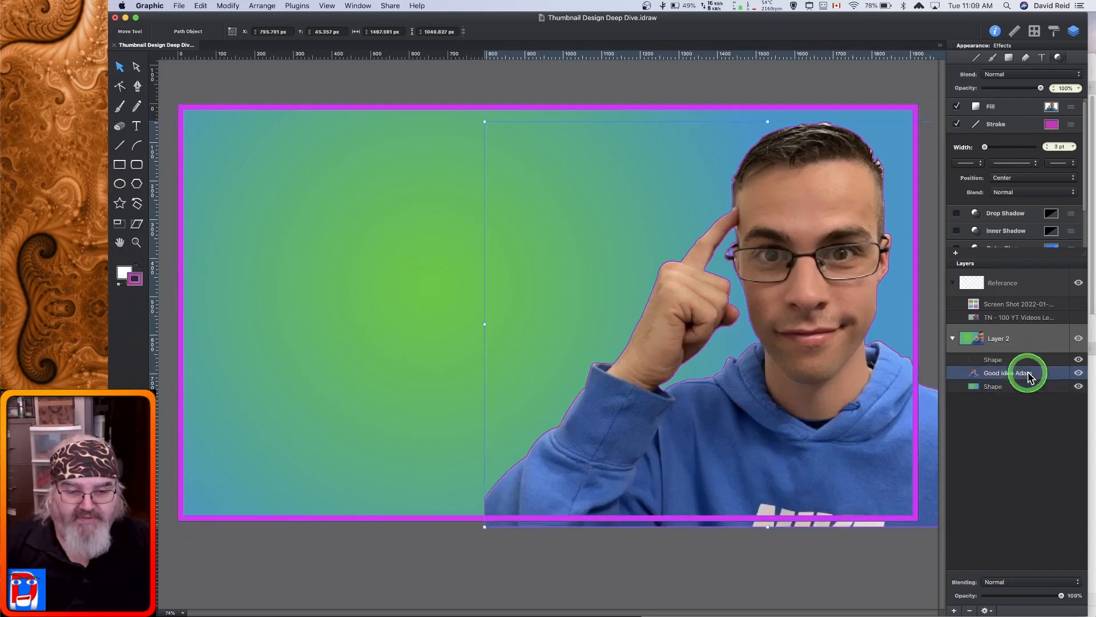
left_click(1052, 126)
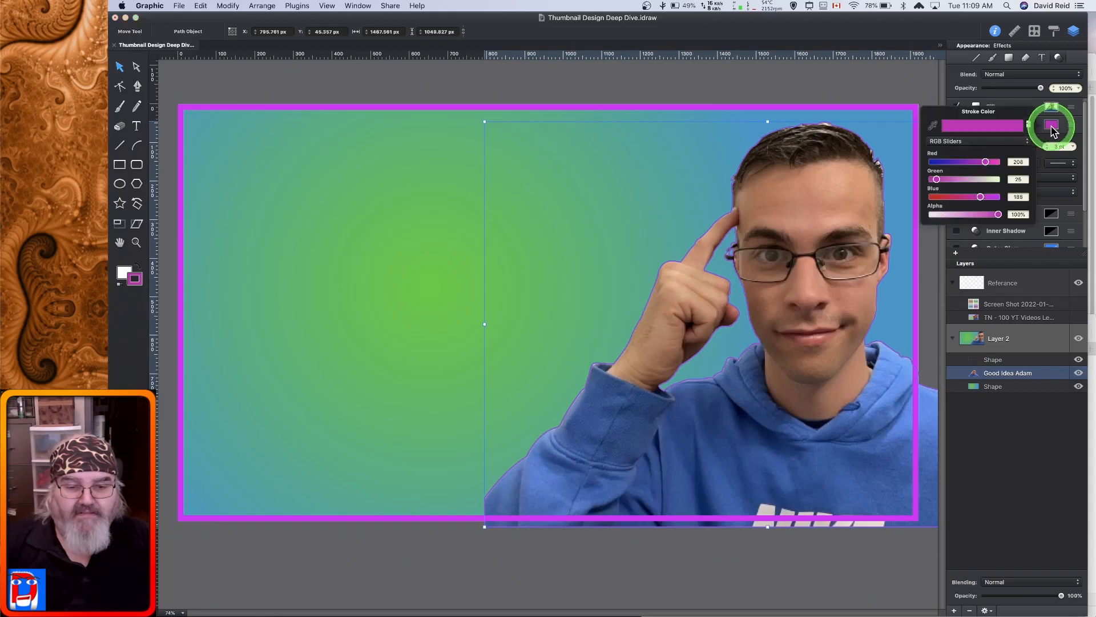
mouse_move(986, 162)
left_mouse_down()
mouse_move(925, 162)
mouse_move(937, 179)
mouse_move(920, 183)
mouse_move(949, 195)
mouse_move(929, 197)
left_mouse_up()
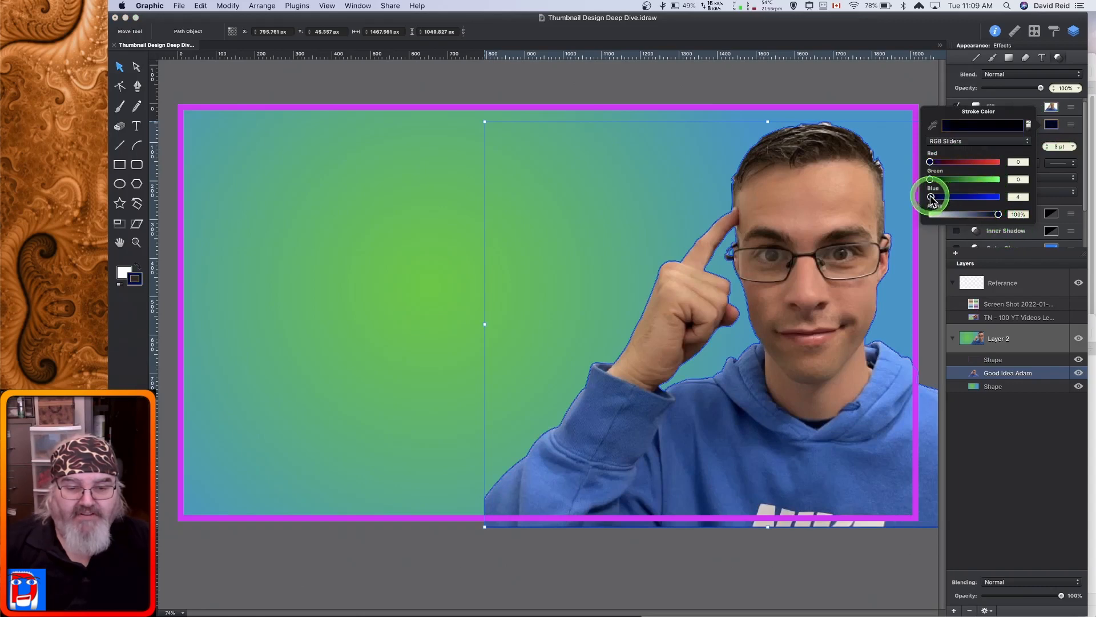
left_click(1052, 125)
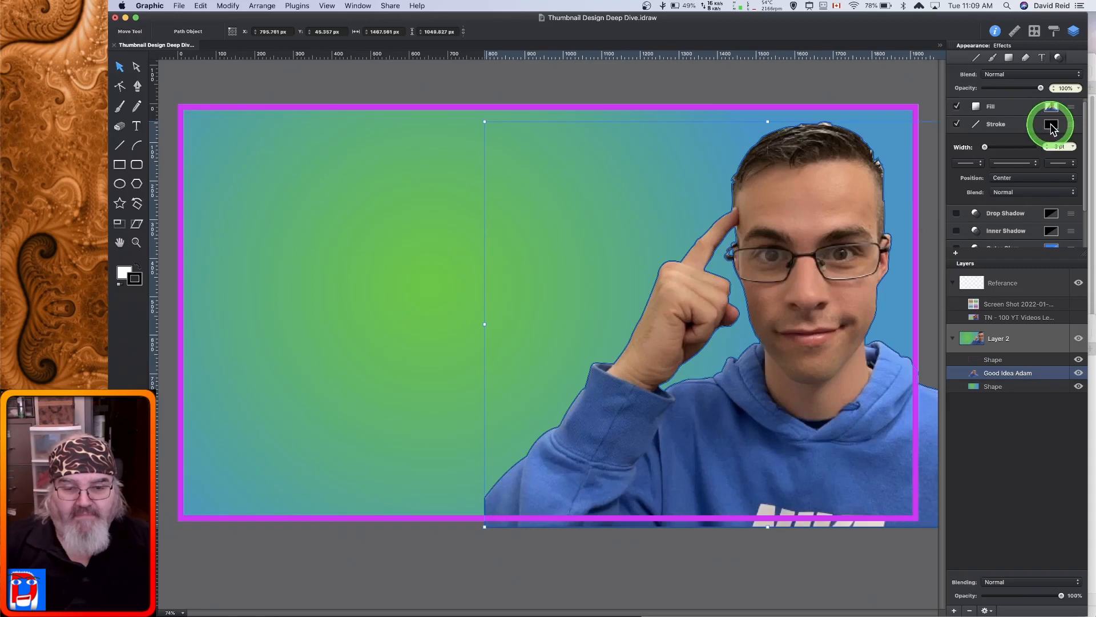
left_click(957, 125)
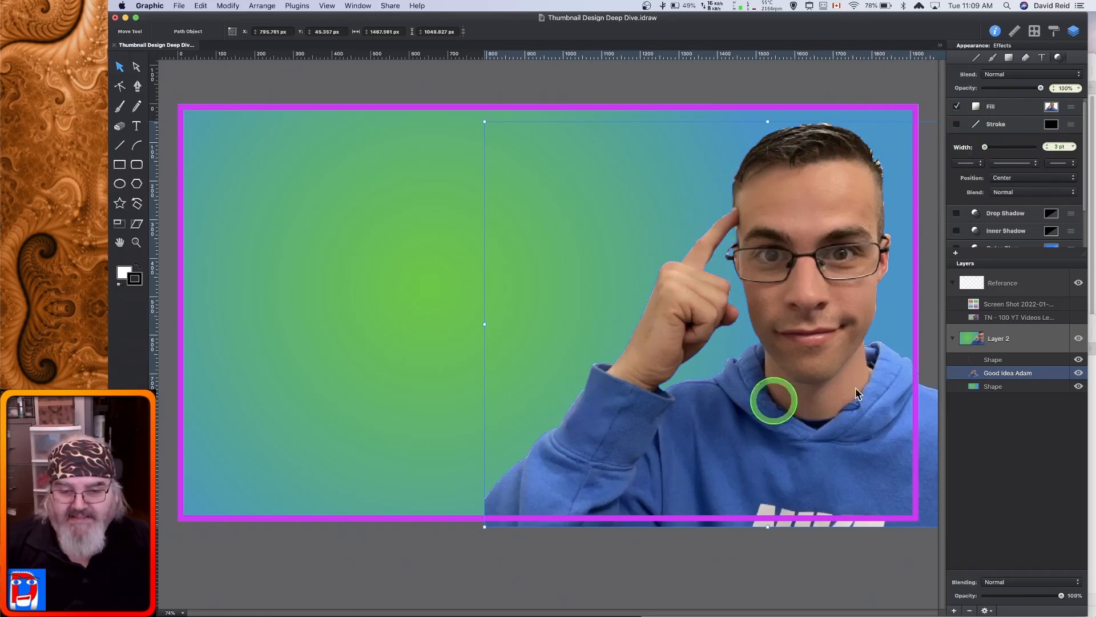
left_click(957, 125)
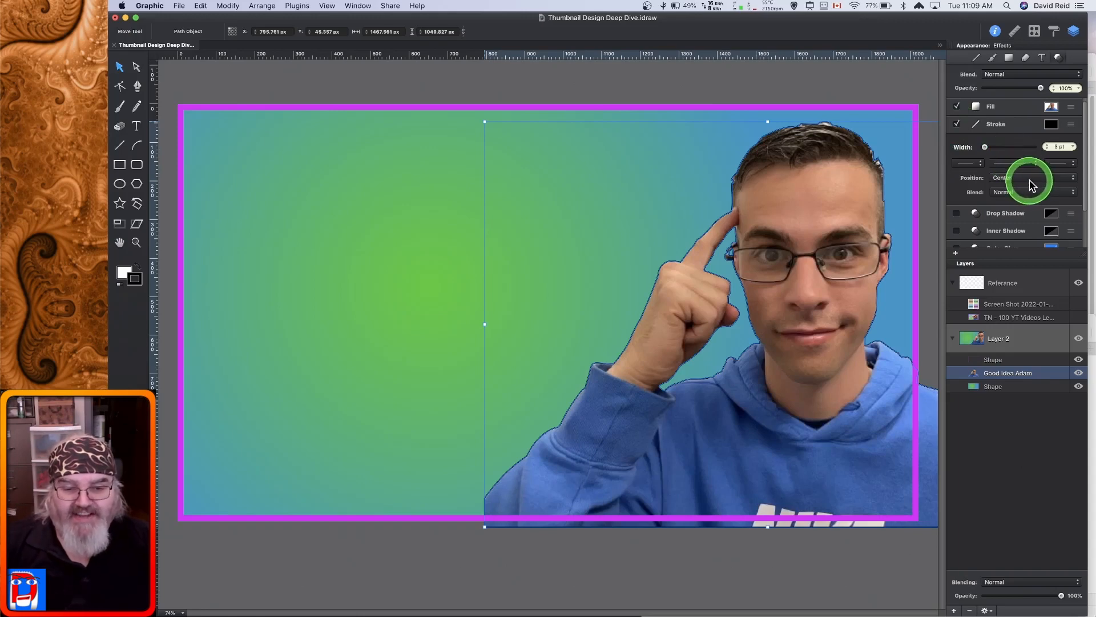
Give the cut-out a 50 pt drop shadow with 0 pt X and Y offsets, and compare it with the reference thumbnail.
left_click(998, 125)
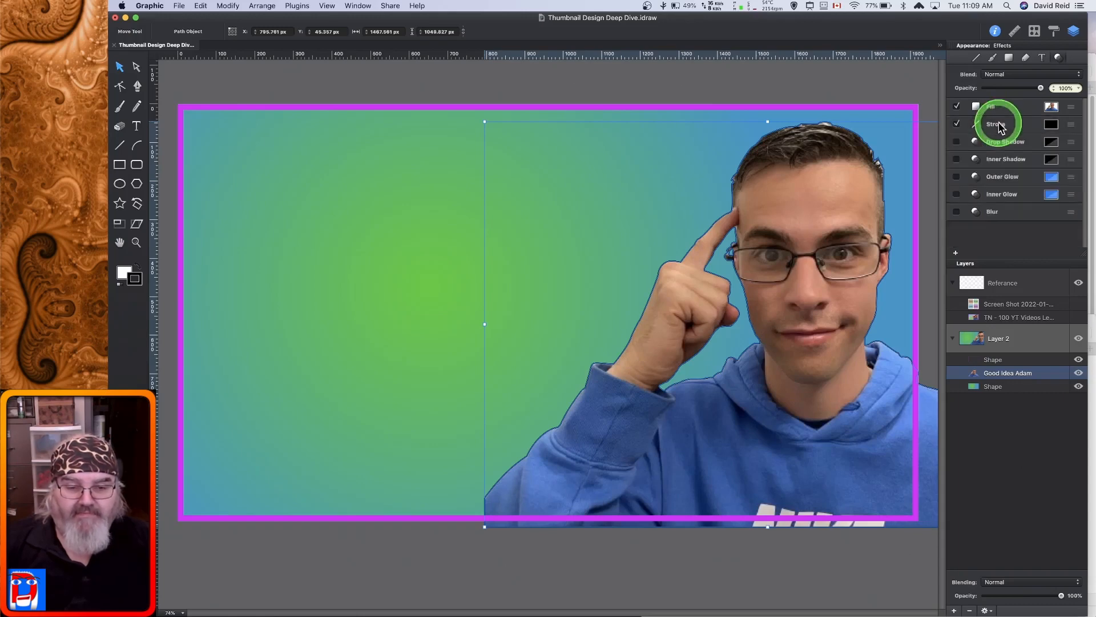
left_click(1006, 149)
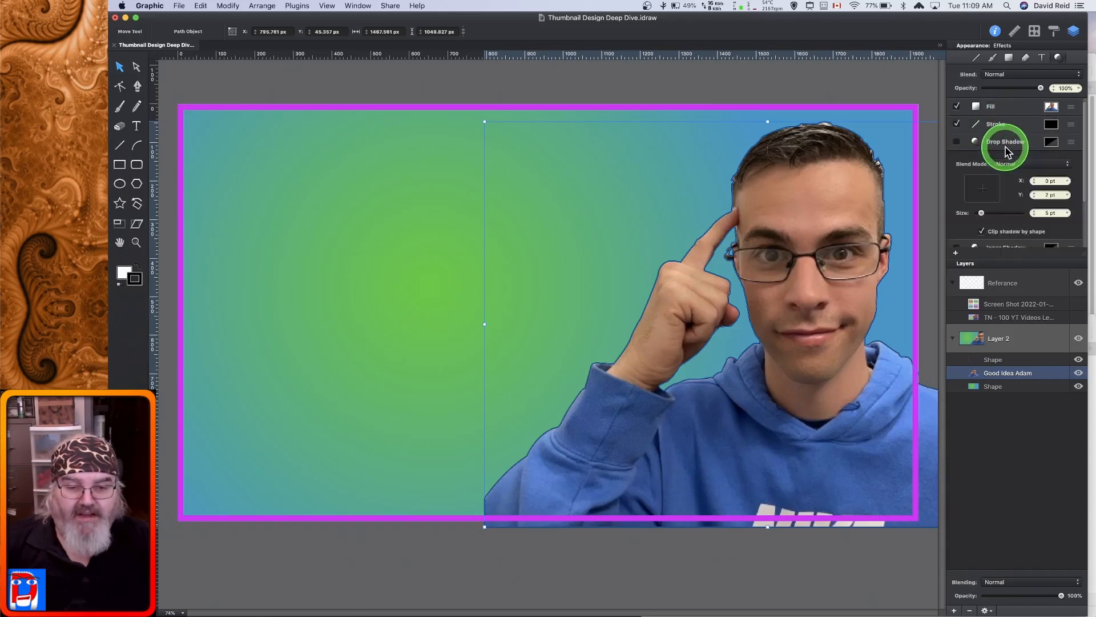
left_click(1067, 196)
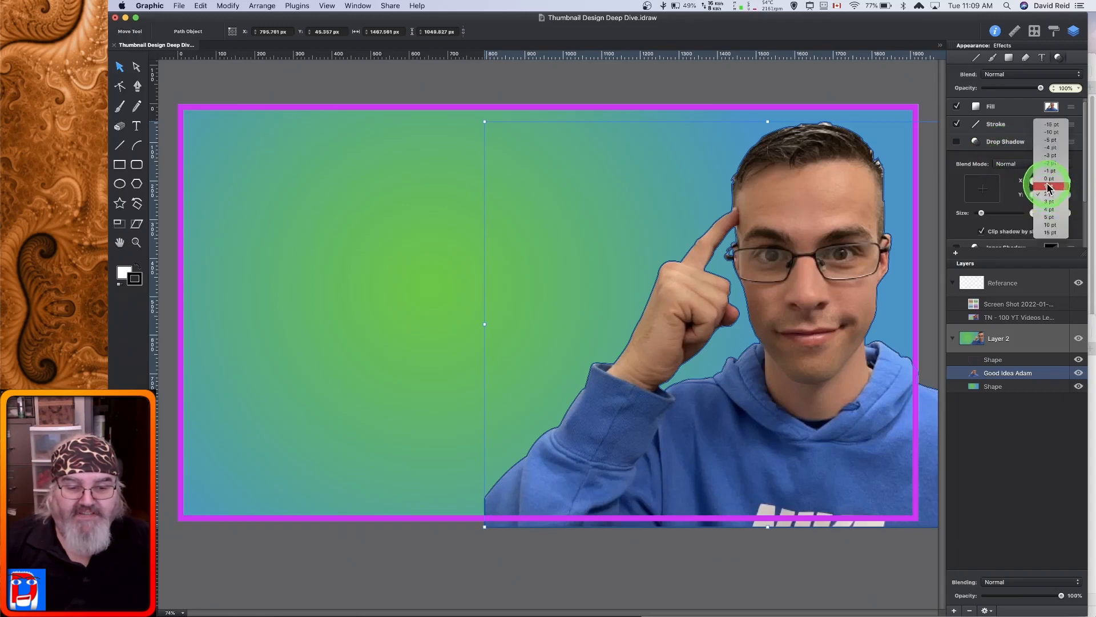
left_click(1048, 180)
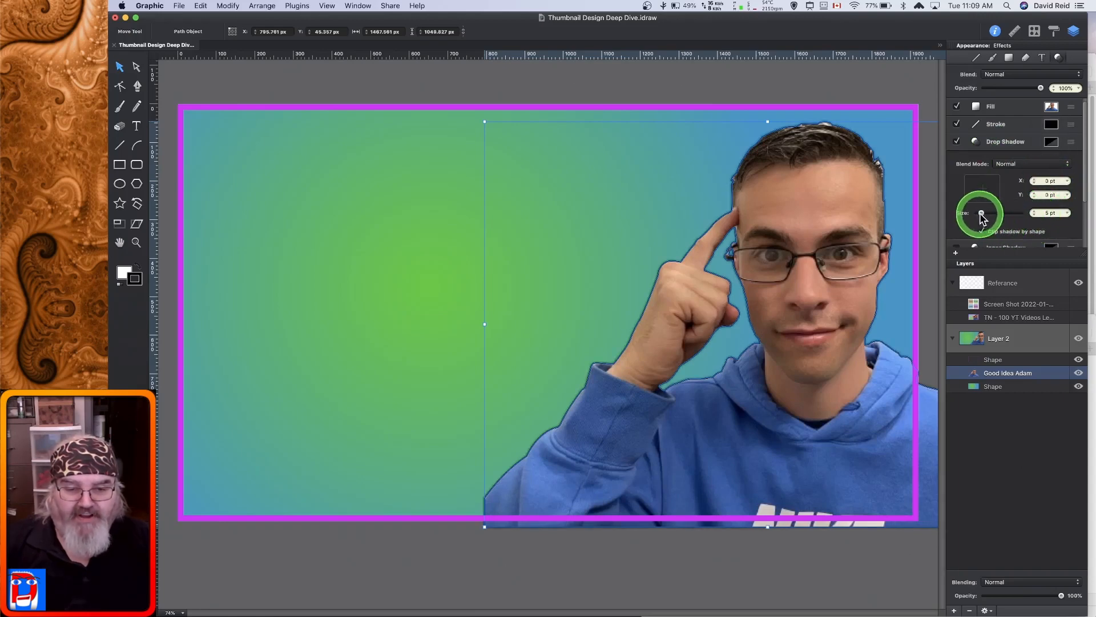
left_click_drag(982, 215, 1023, 218)
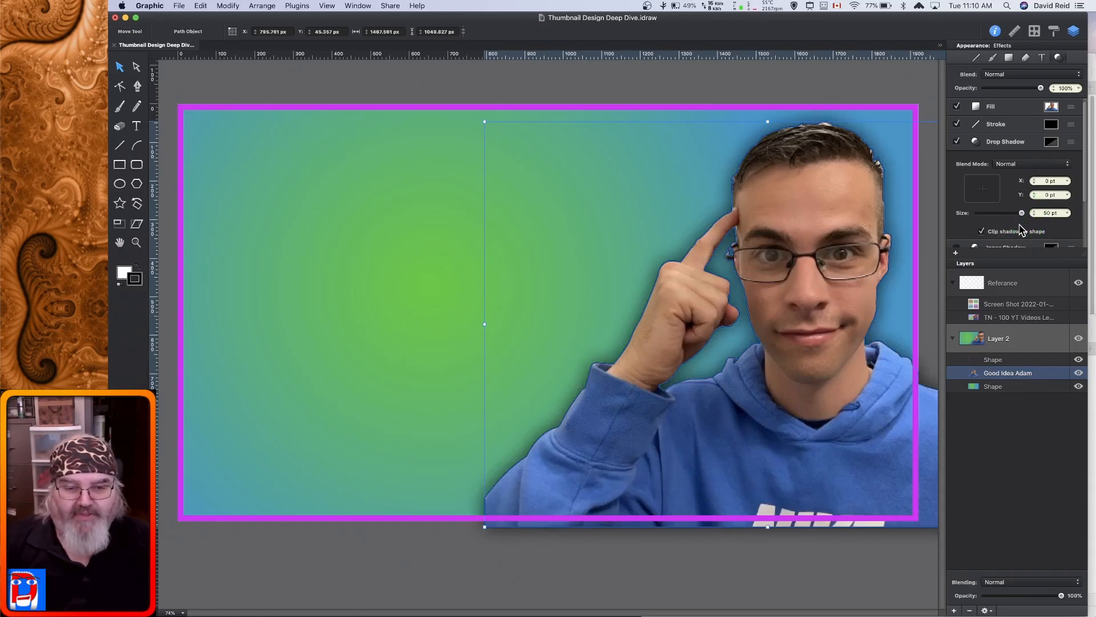
left_click(1080, 319)
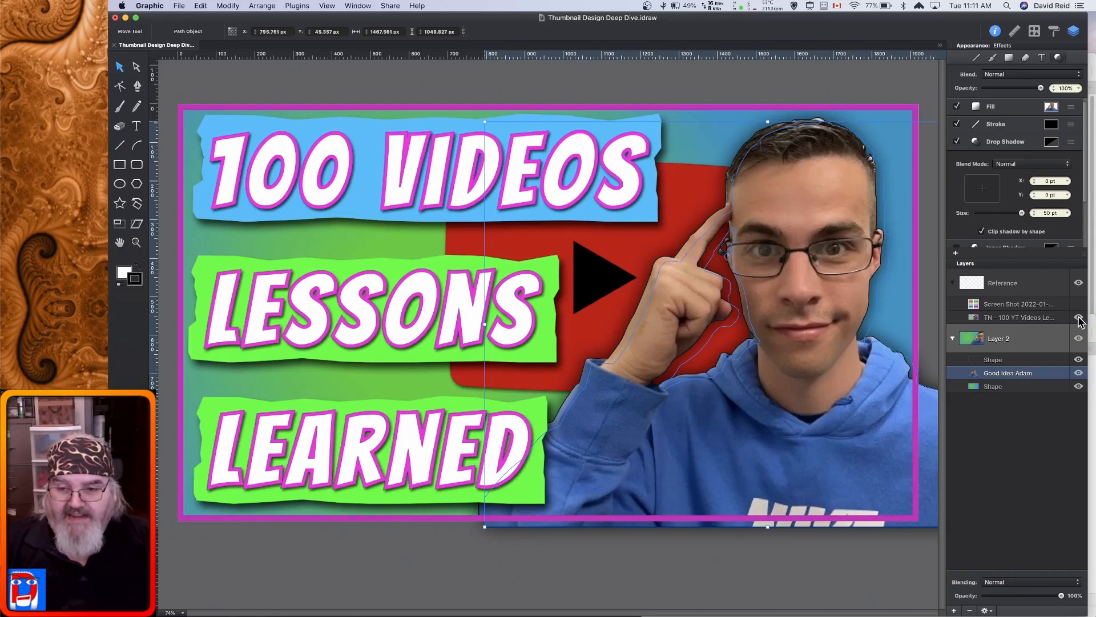
left_click(1079, 318)
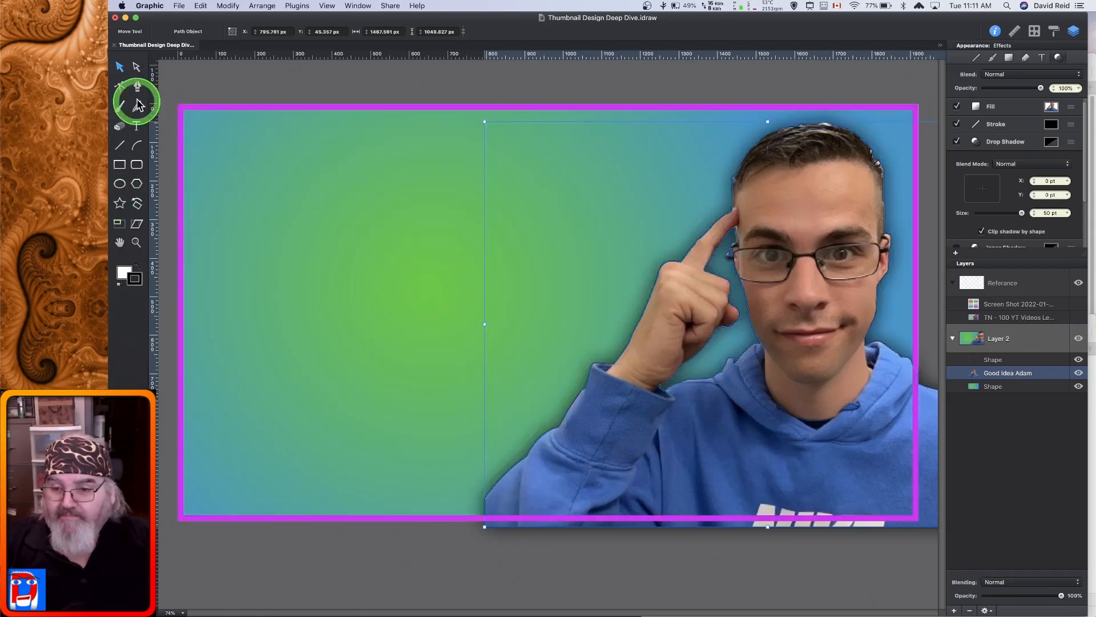
Add a text object reading "100 Videos" in the upper-left area of the canvas and return to the Move tool.
left_click(137, 127)
left_click(231, 174)
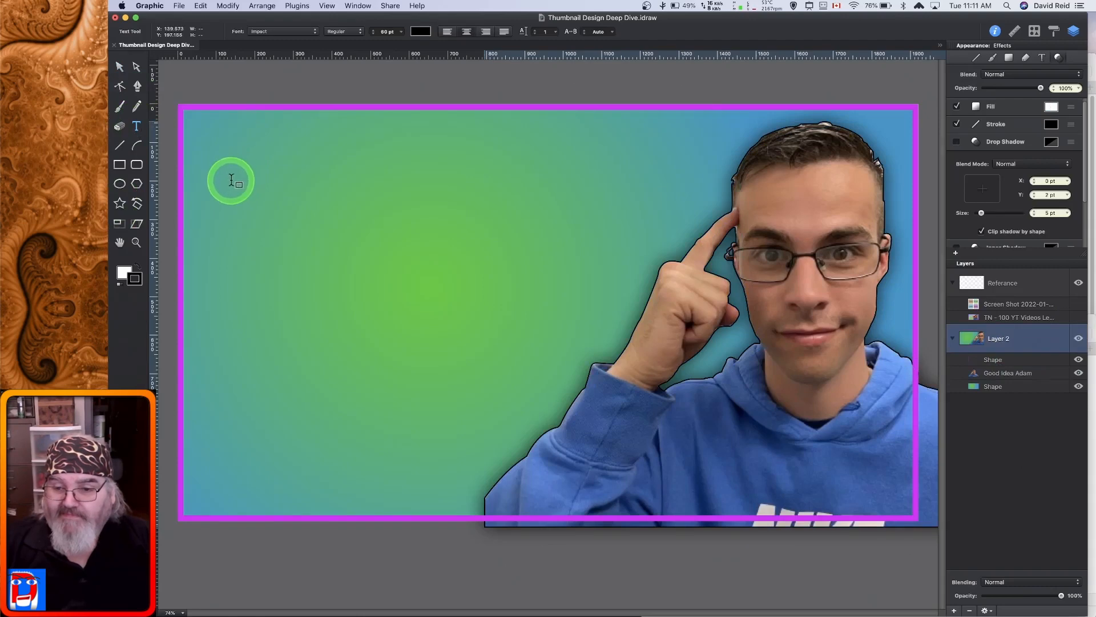
left_click(231, 181)
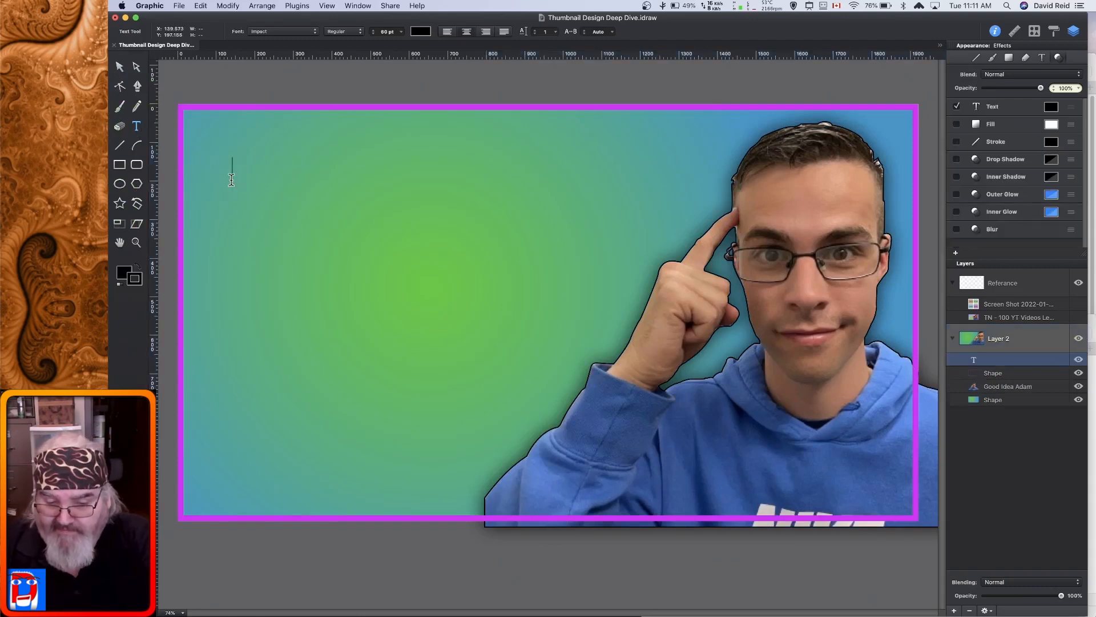
type("1")
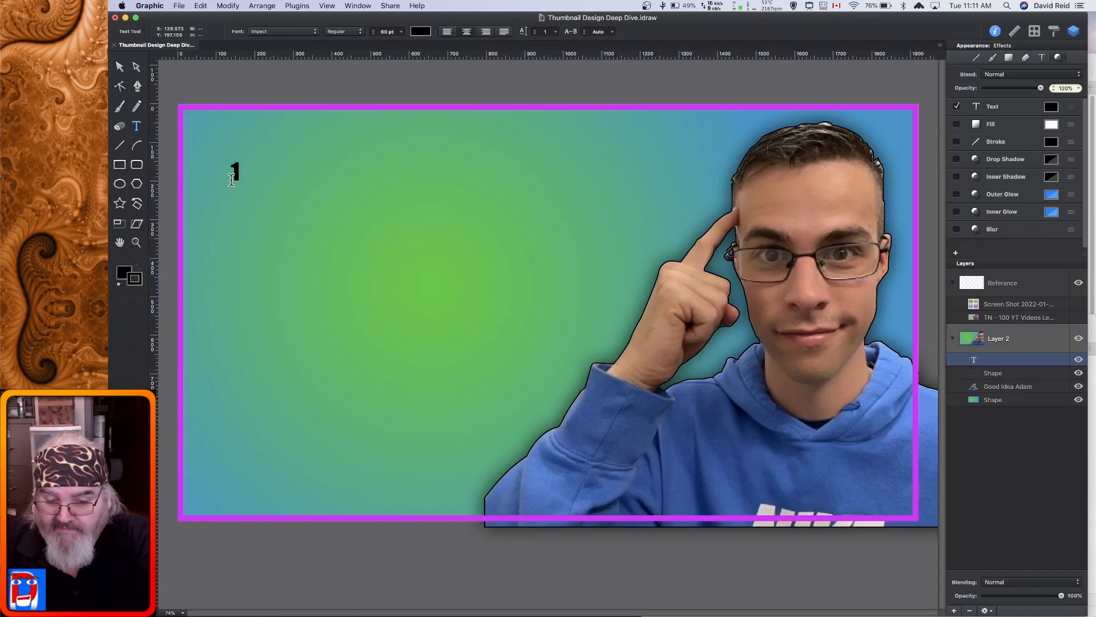
type("00 Videos")
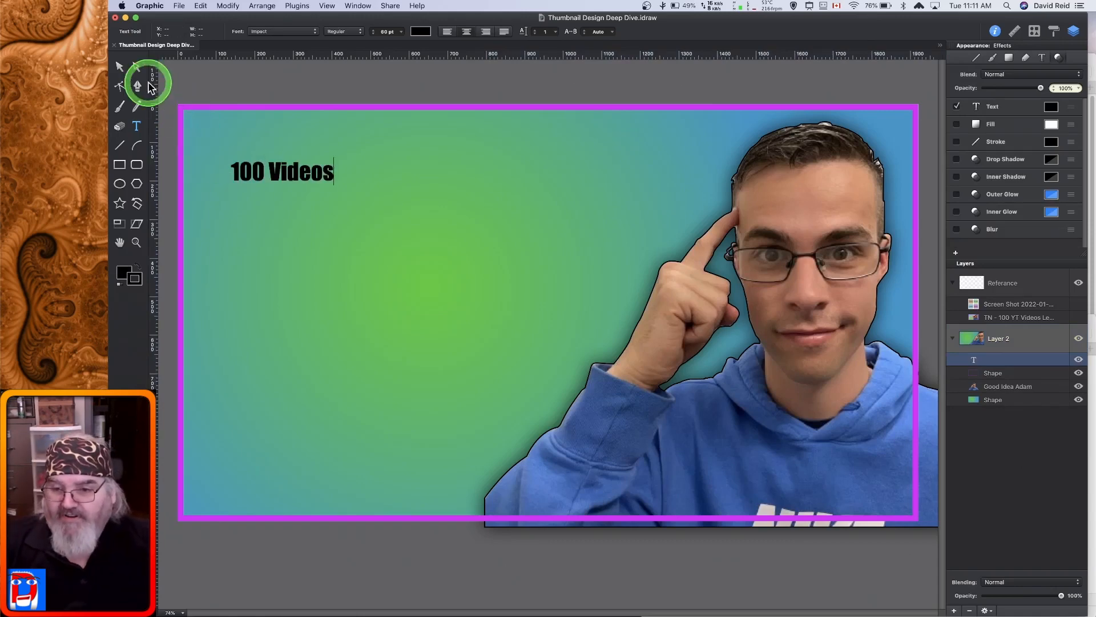
left_click(121, 68)
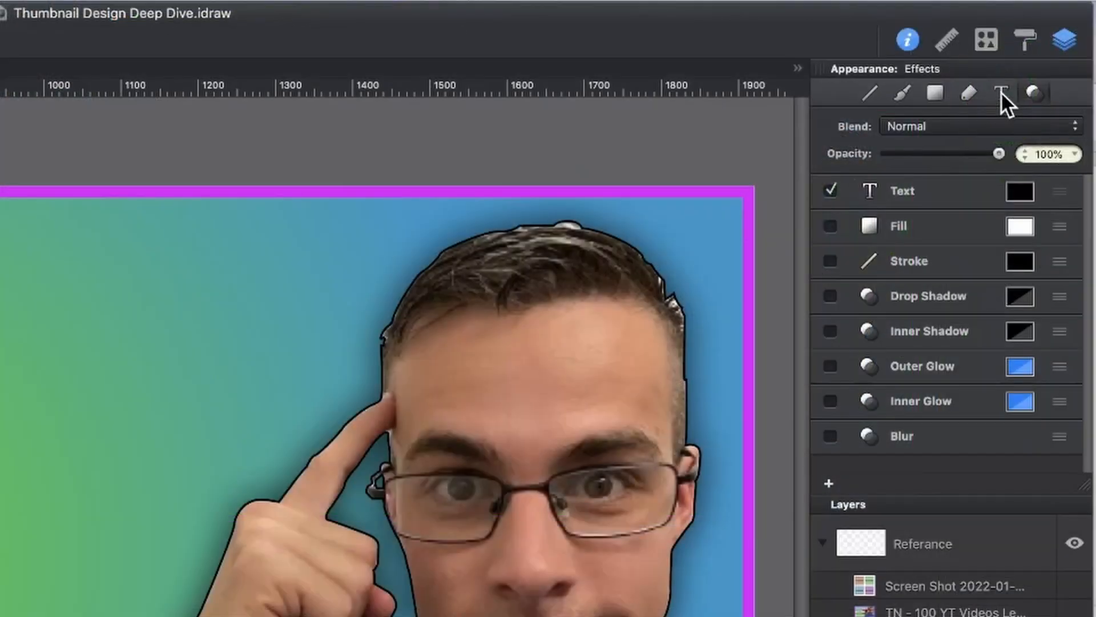
Change the font of the "100 Videos" text to Bangers.
left_click(1002, 91)
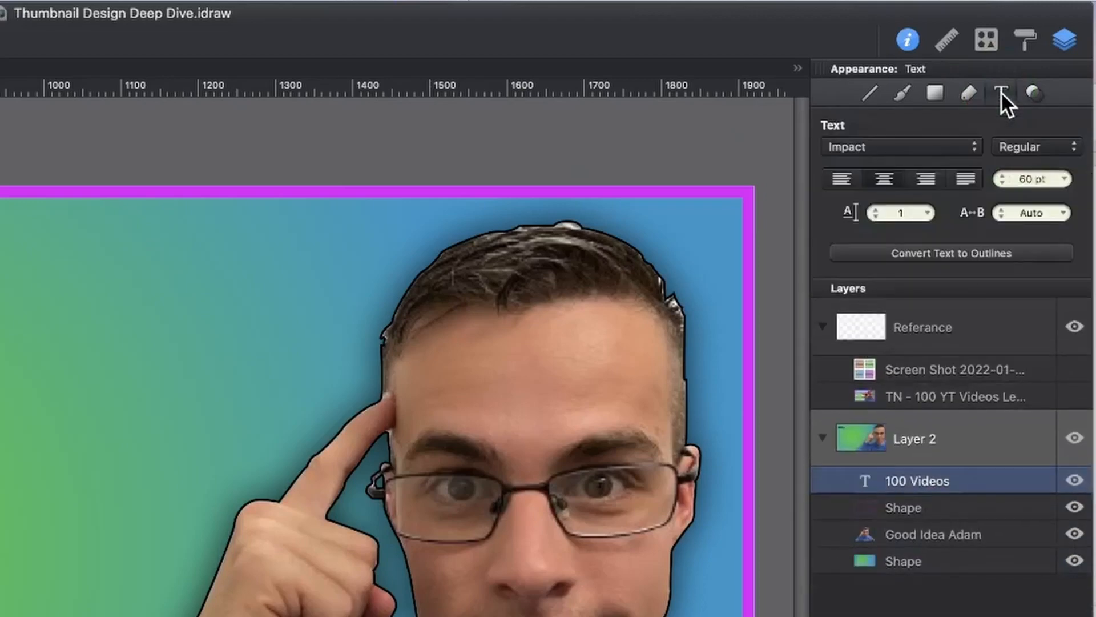
left_click(972, 146)
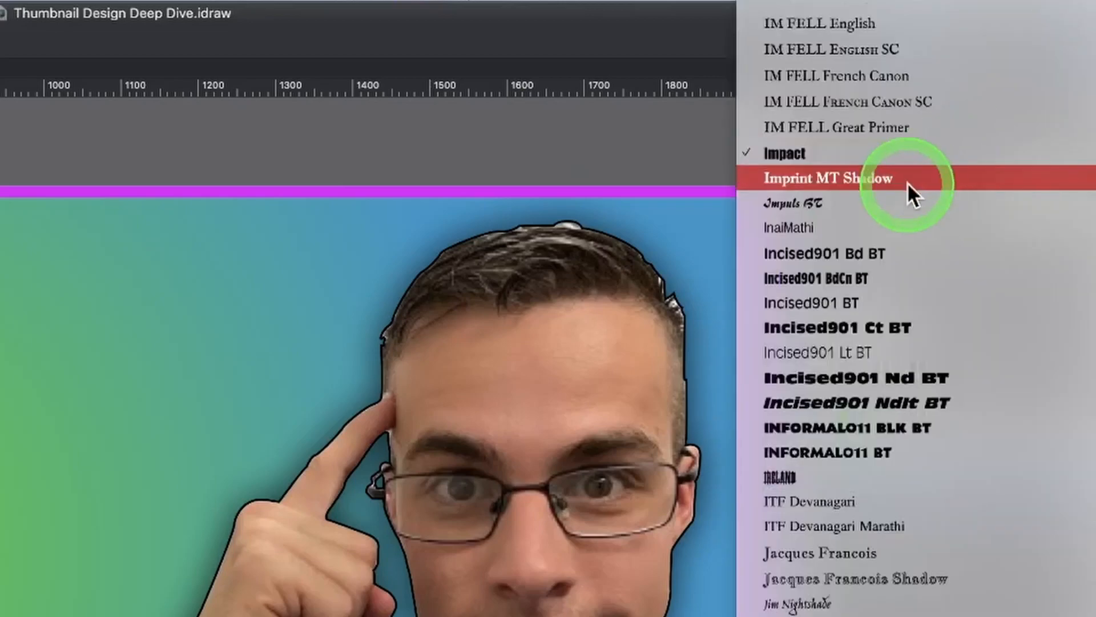
key("b")
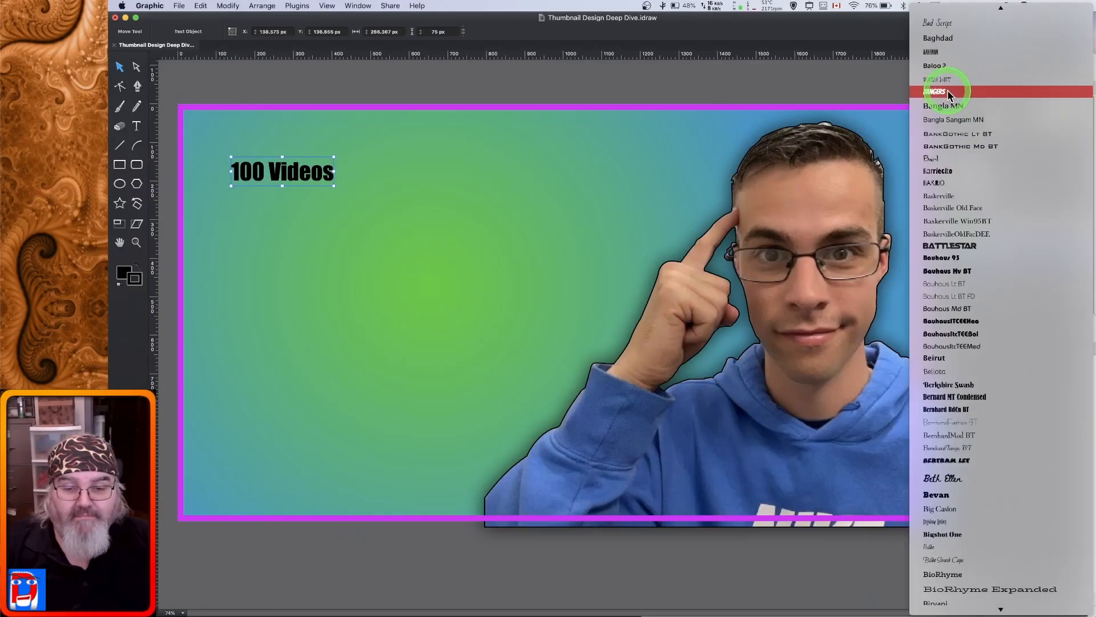
left_click(824, 166)
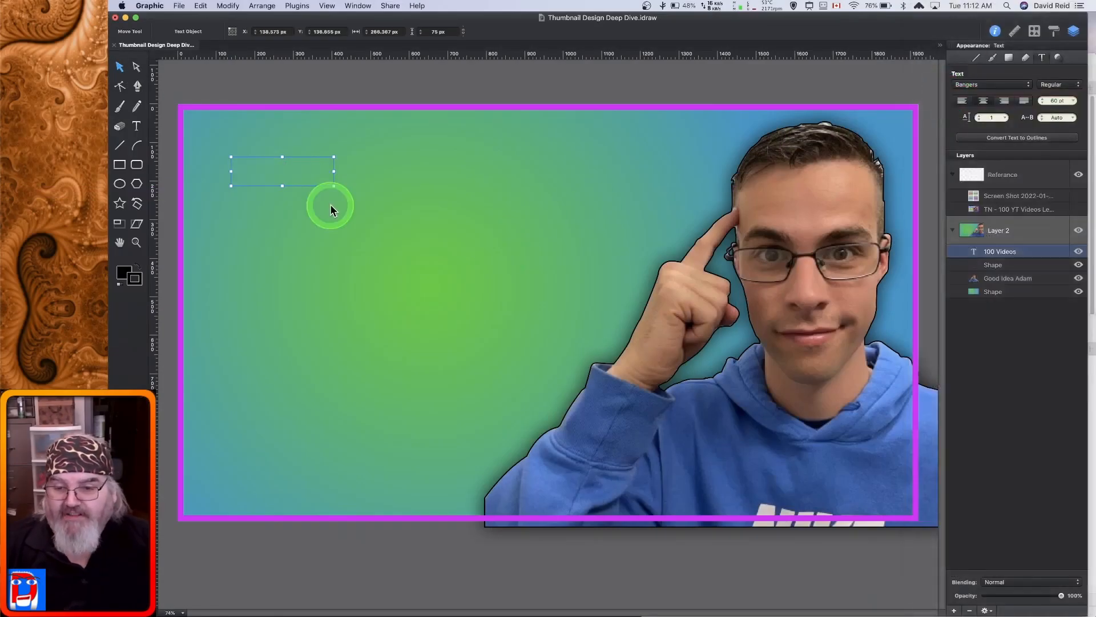
Set the "100 Videos" text to 250 pt, with its box about 1081 × 368 px and positioned at about X 59, Y 58 px.
left_click_drag(333, 181, 572, 218)
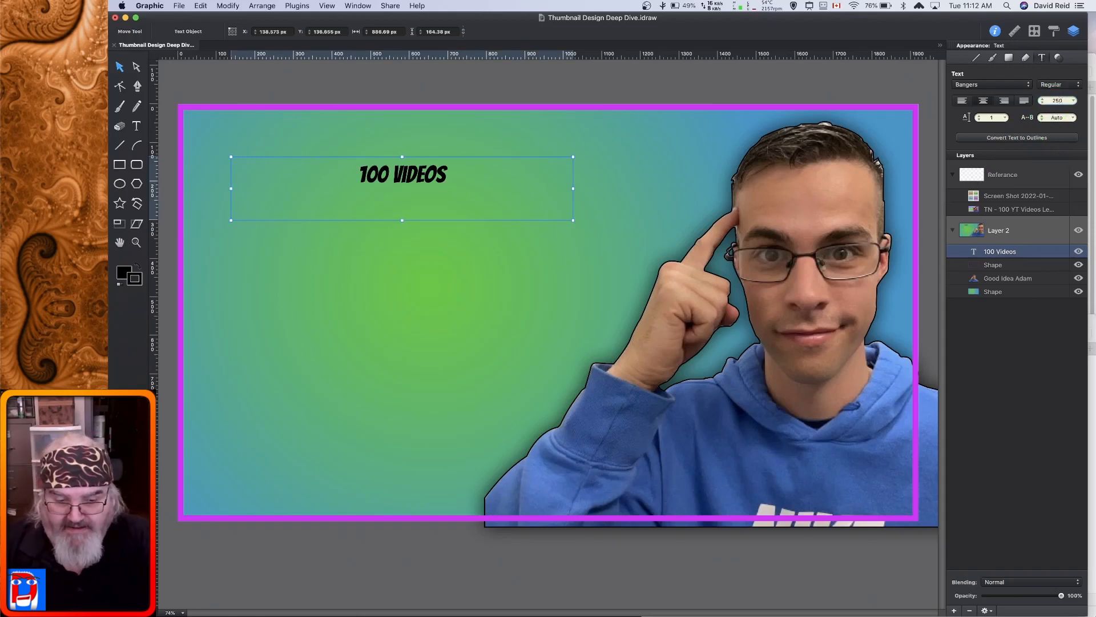
key("Return")
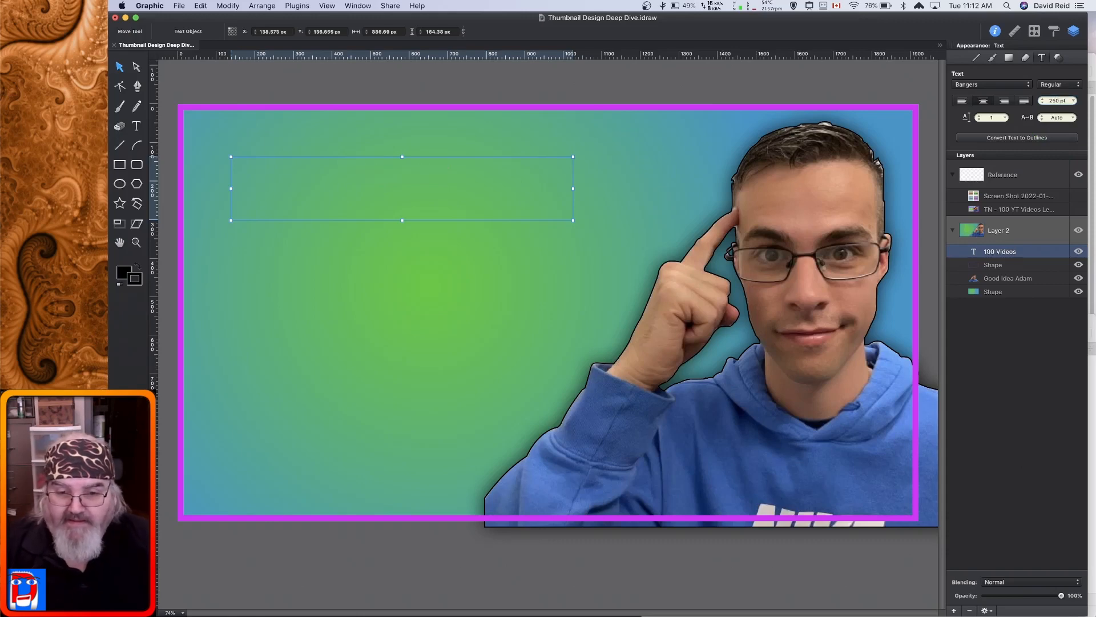
left_click_drag(403, 220, 399, 299)
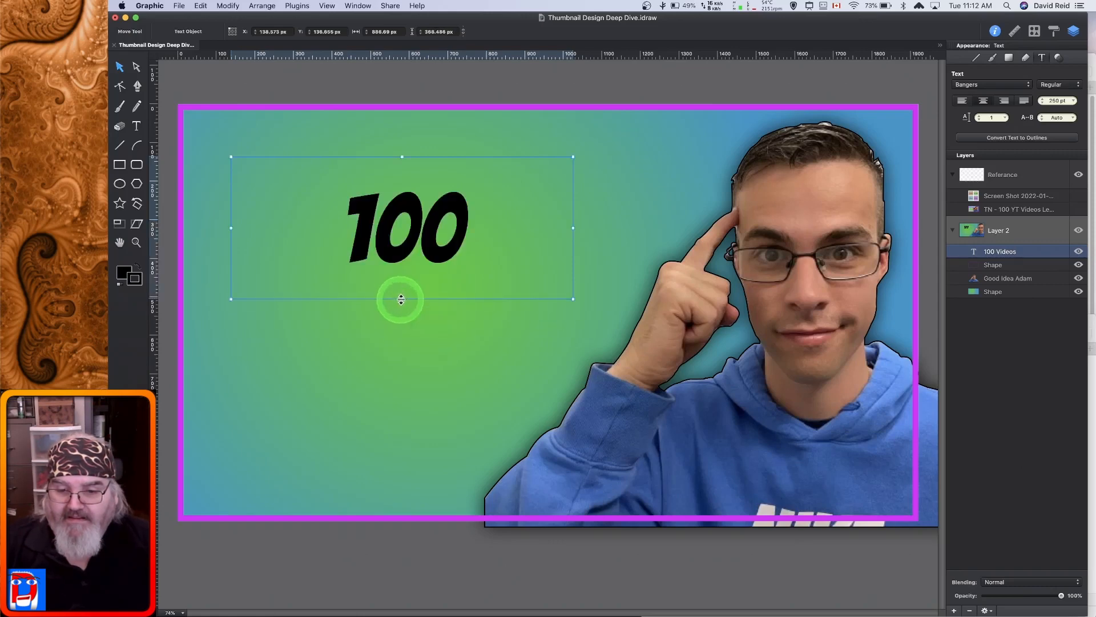
left_click_drag(573, 229, 649, 229)
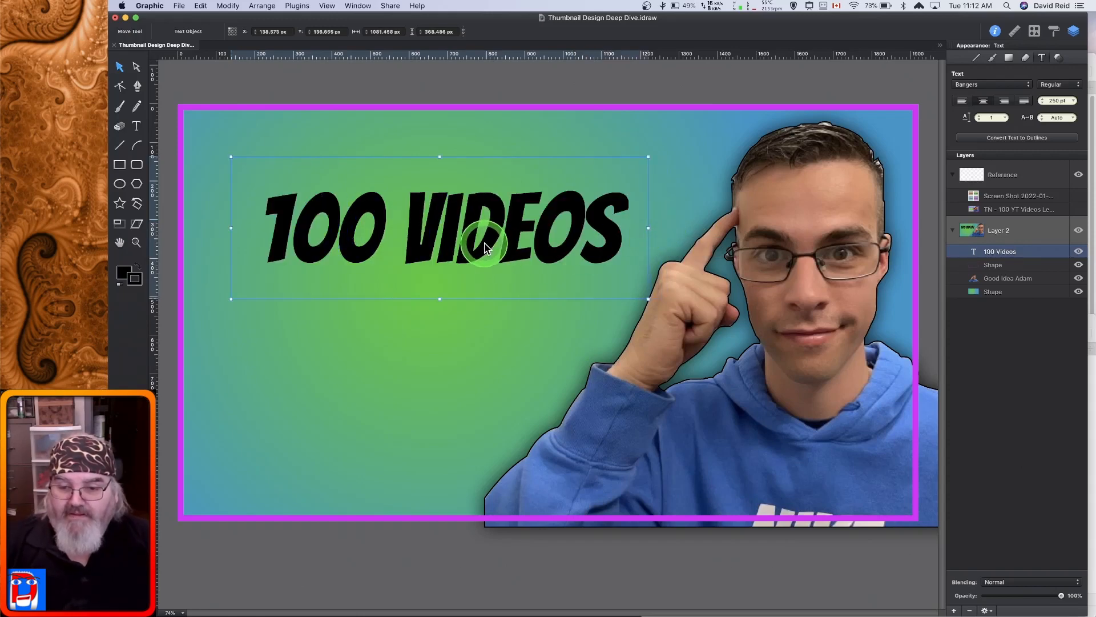
left_click_drag(484, 246, 446, 214)
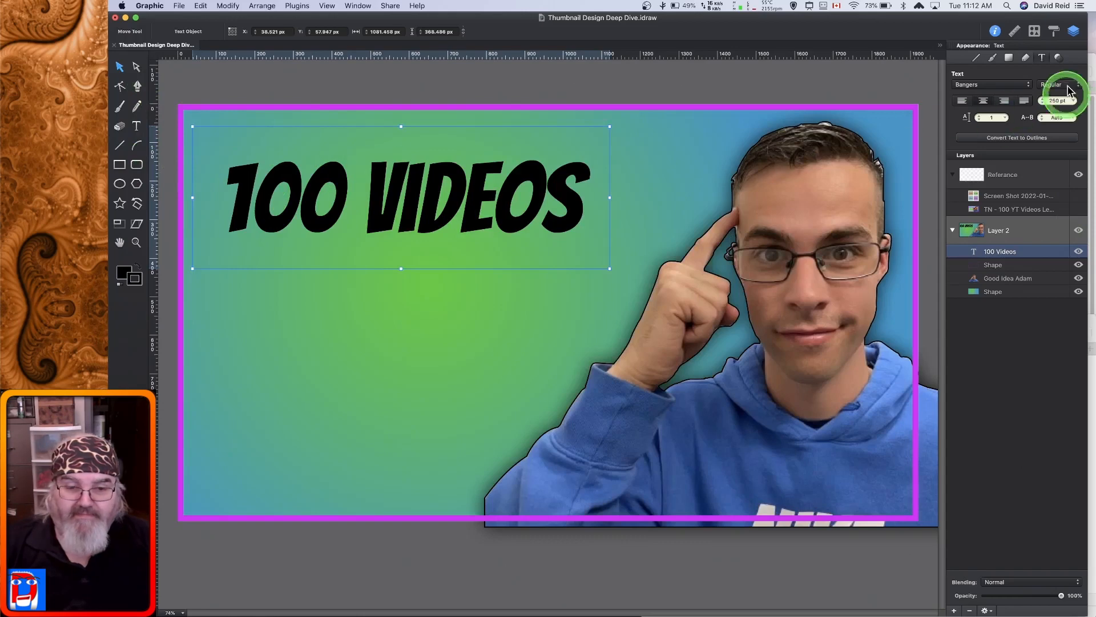
Change the "100 Videos" text color to white by setting its red, green and blue values to 255.
left_click(1058, 59)
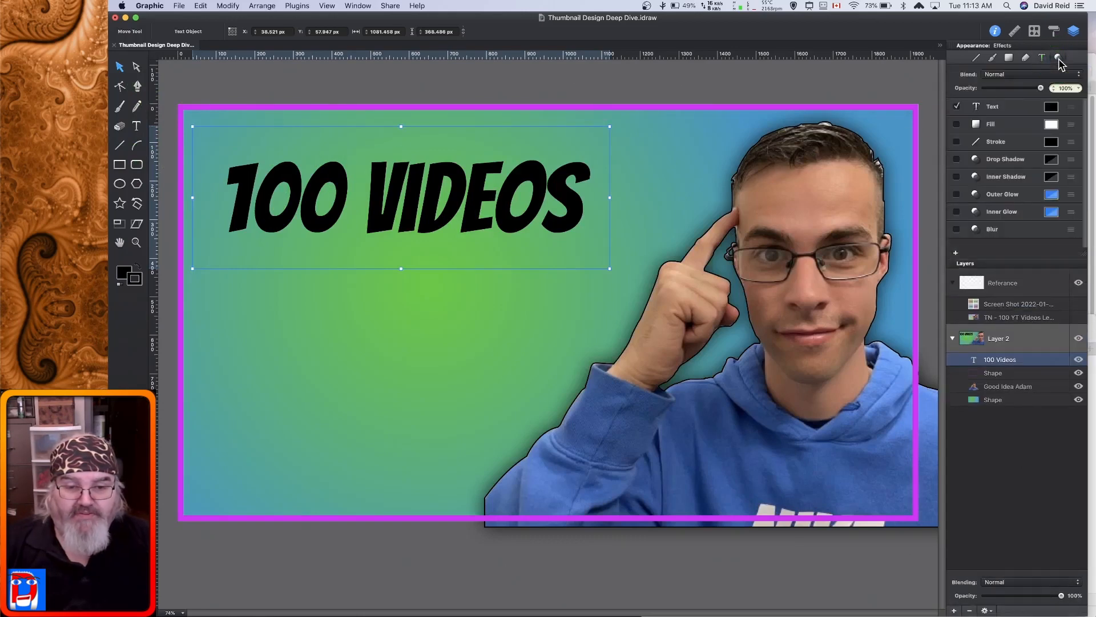
left_click(1052, 110)
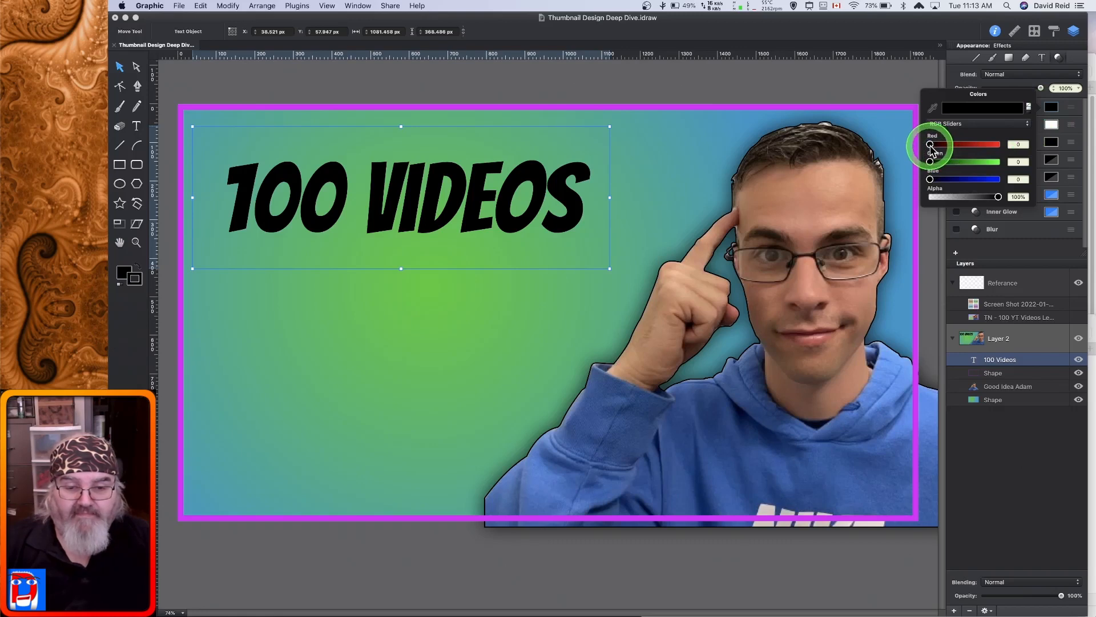
left_click_drag(931, 145, 1045, 146)
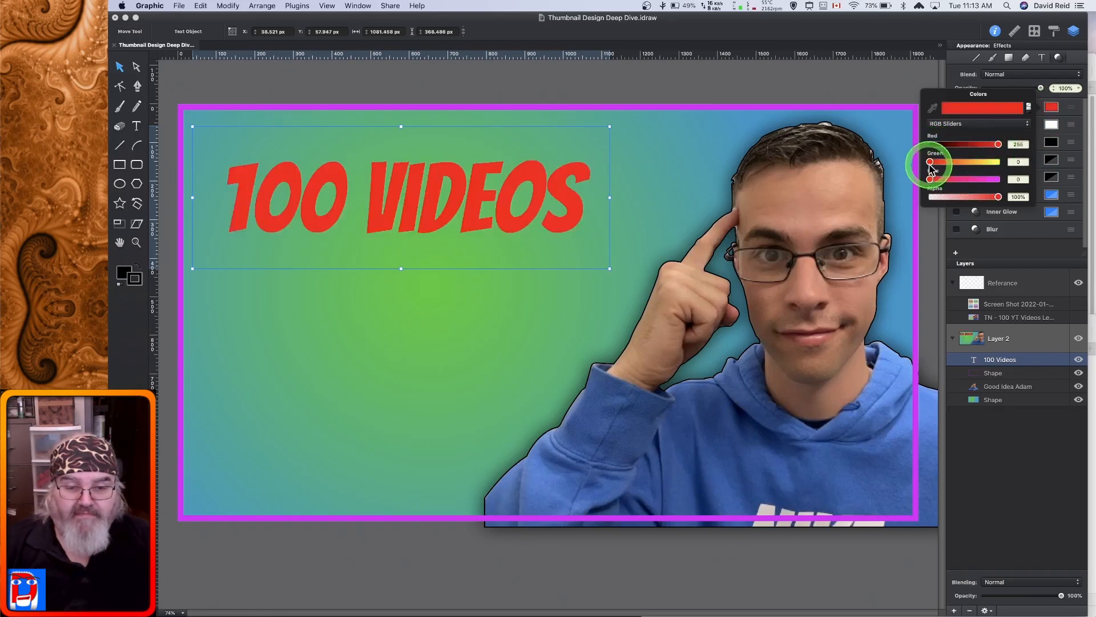
left_click_drag(930, 163, 1037, 162)
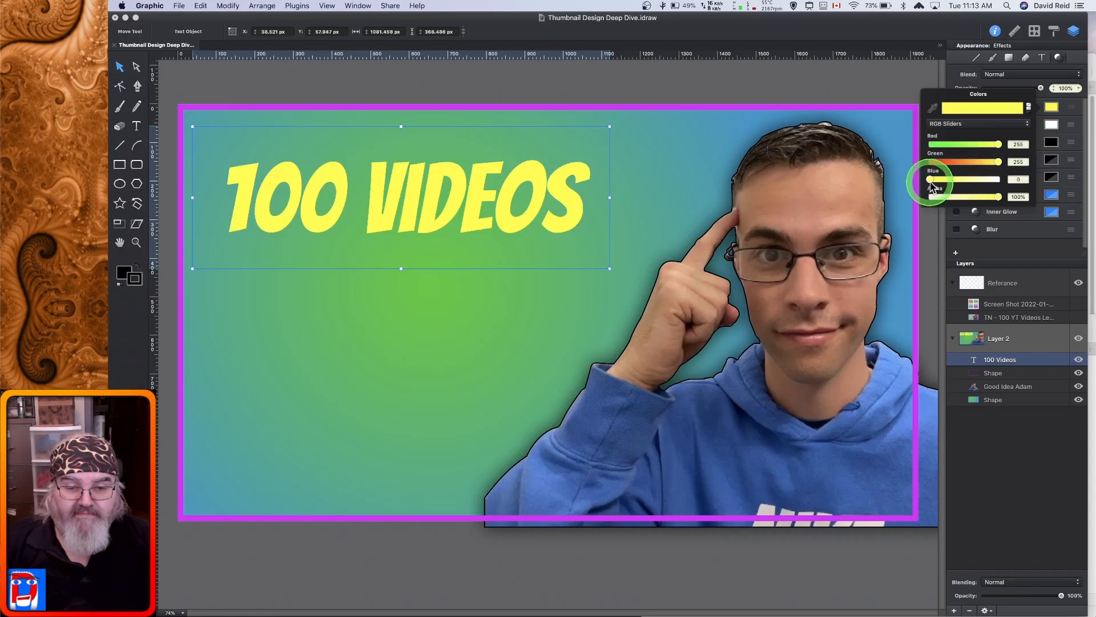
left_click_drag(931, 180, 1022, 178)
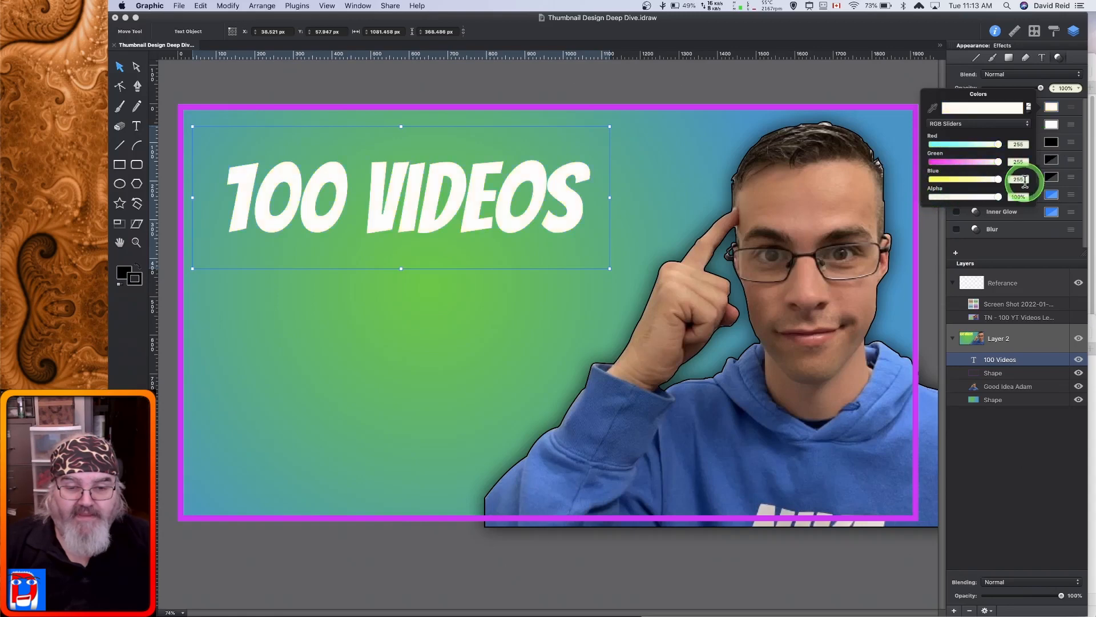
left_click(1054, 130)
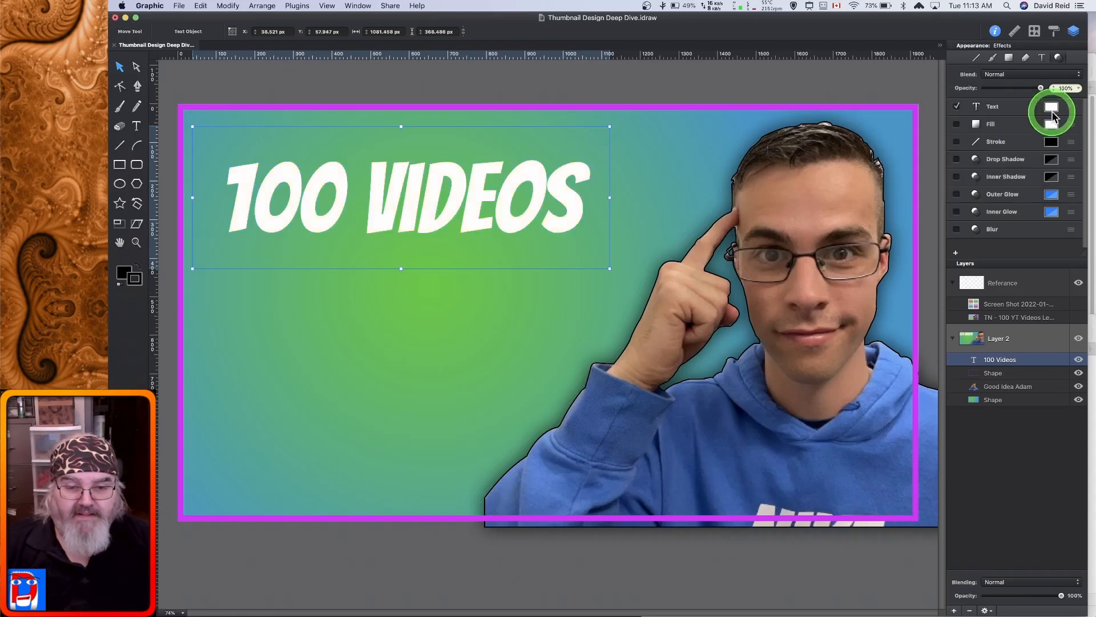
Enable a stroke on the "100 Videos" text and sample the purple canvas border as its color.
left_click(989, 134)
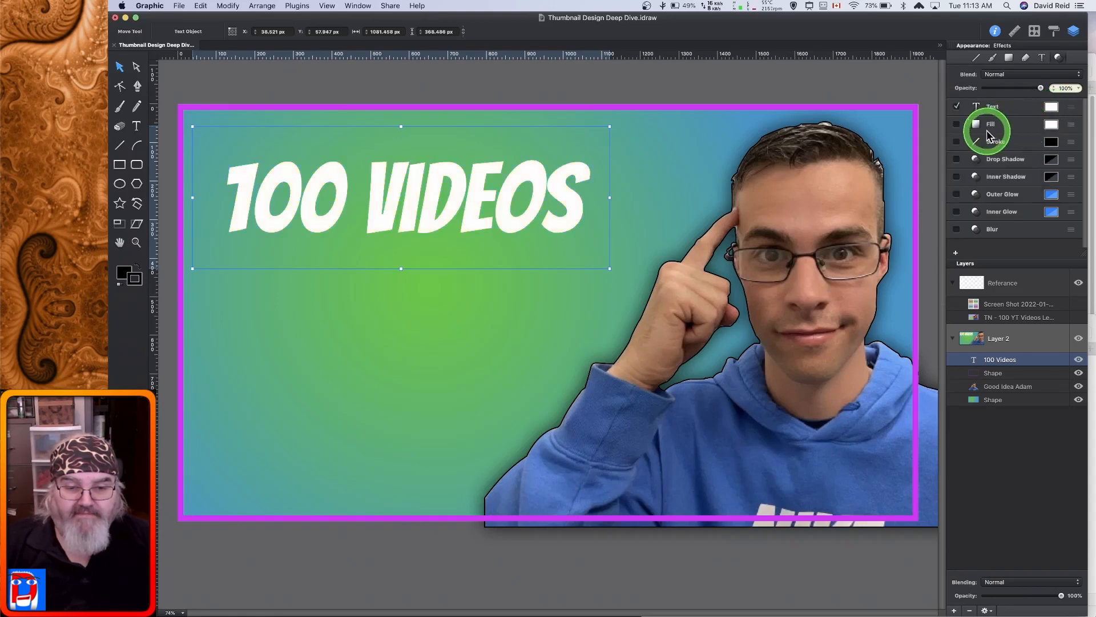
left_click(957, 142)
left_click(1015, 143)
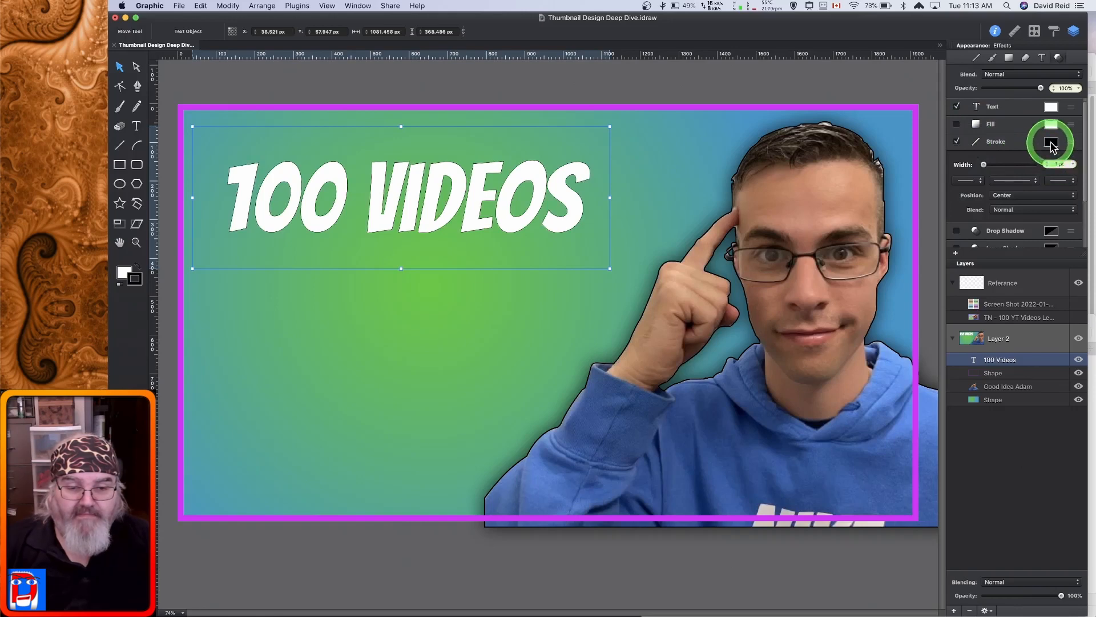
left_click(1053, 142)
left_click(929, 143)
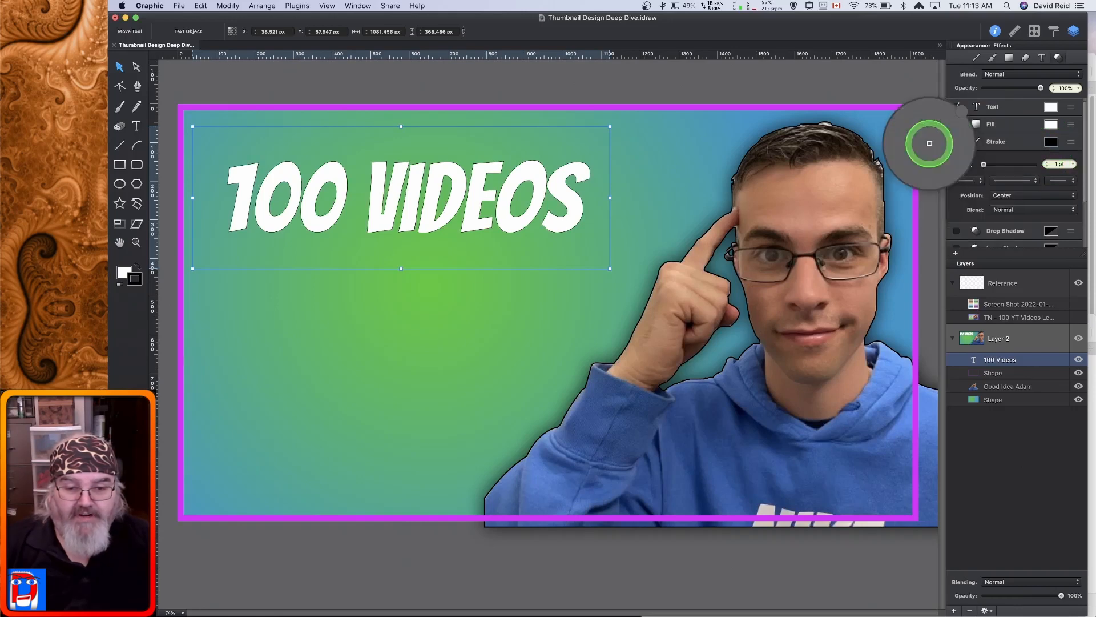
left_click(916, 147)
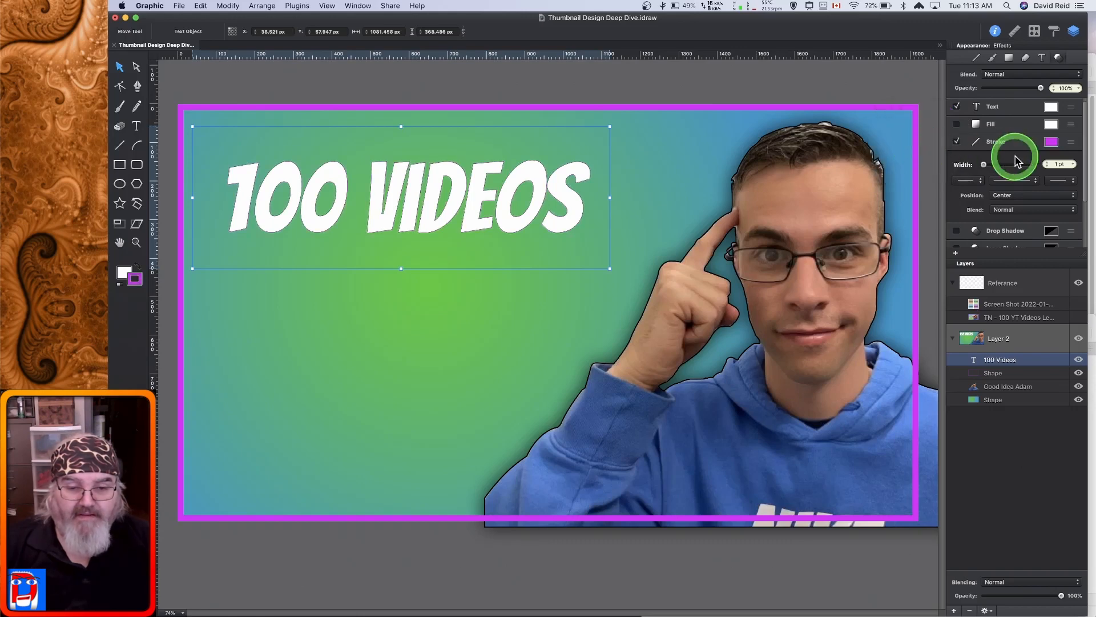
Set the "100 Videos" stroke width to 9 pt and its position to Outside.
left_click_drag(987, 165, 991, 165)
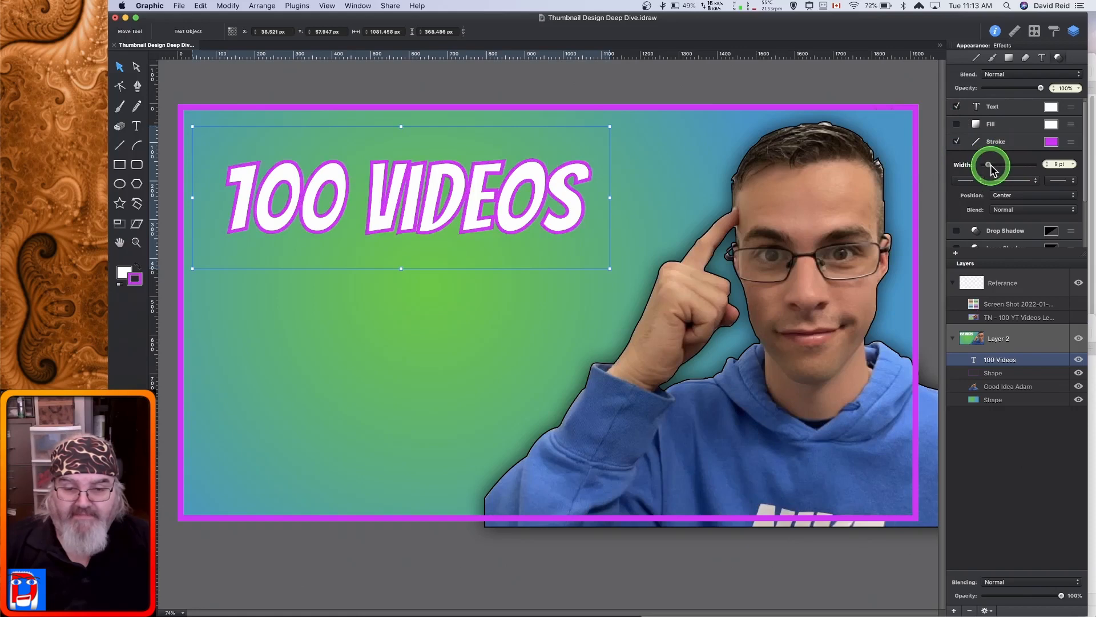
left_click(1015, 195)
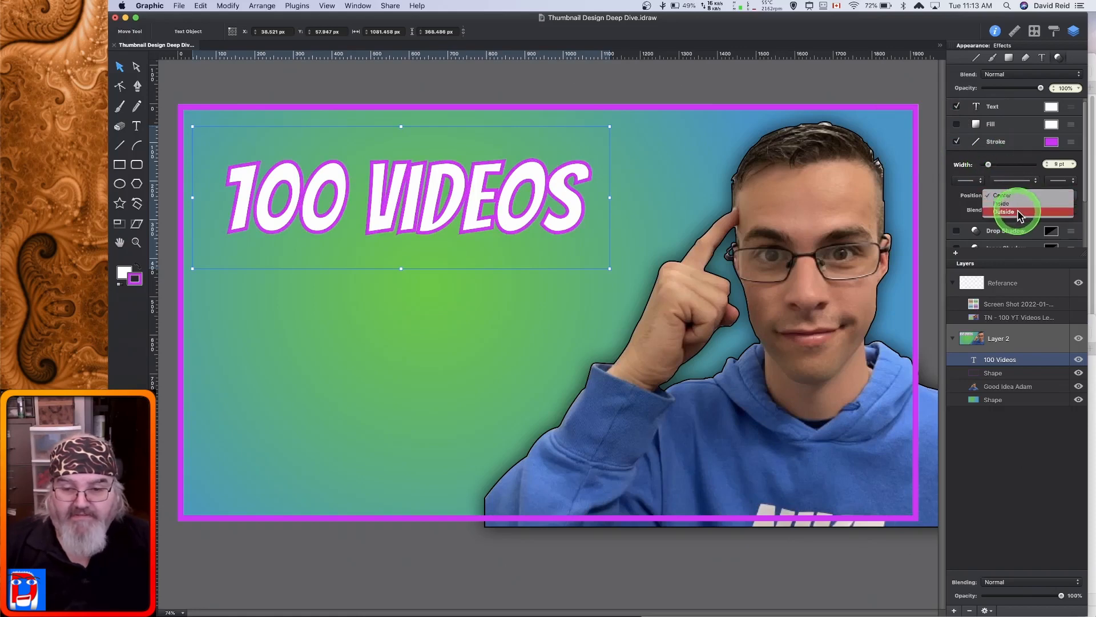
left_click(1019, 213)
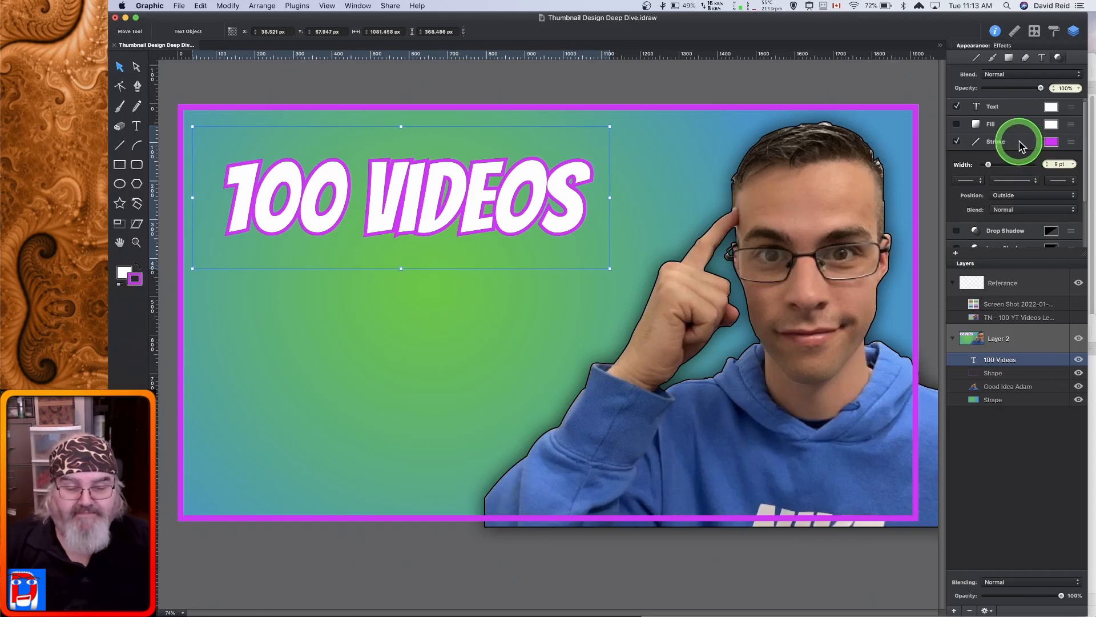
Set the "100 Videos" character spacing to 20 and widen its text box to about 1272 px so both words fit.
left_click(1042, 58)
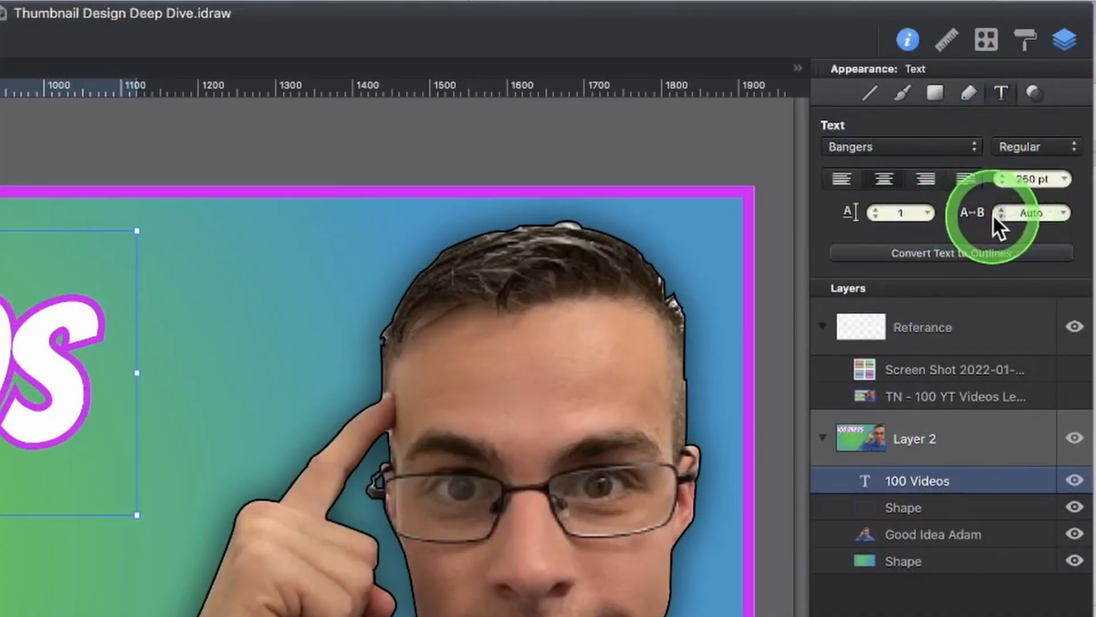
left_click(1063, 213)
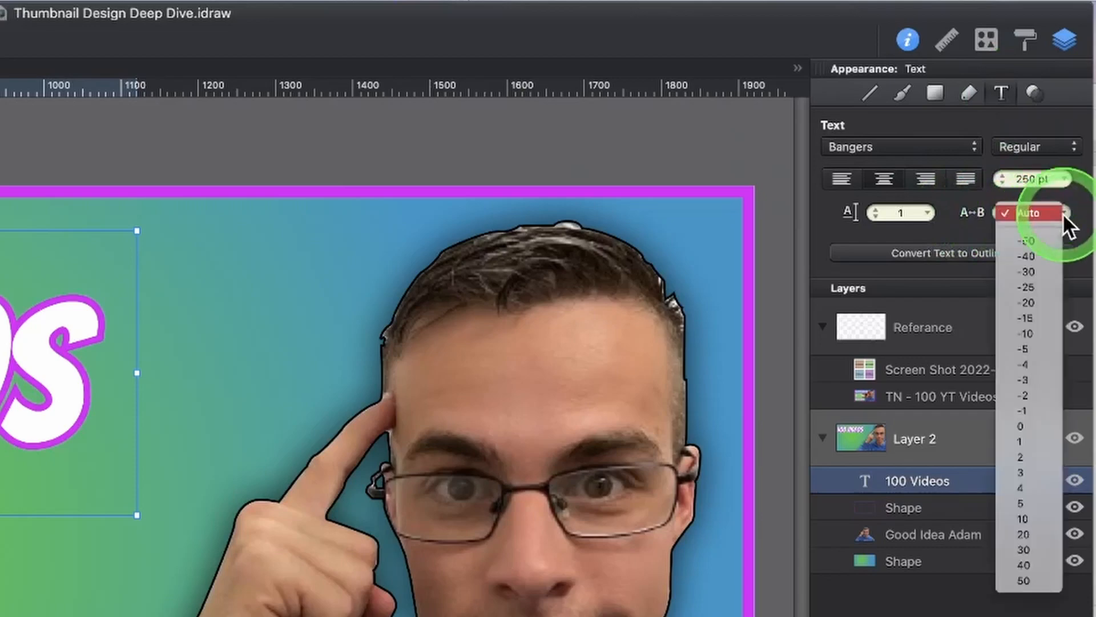
left_click(1032, 534)
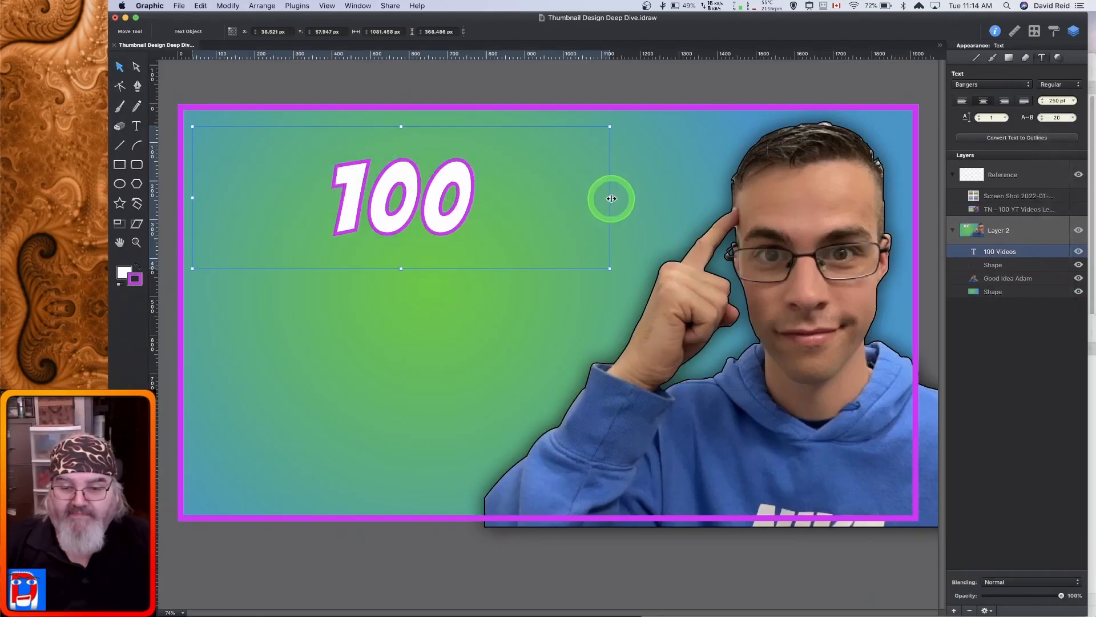
left_click_drag(612, 198, 684, 200)
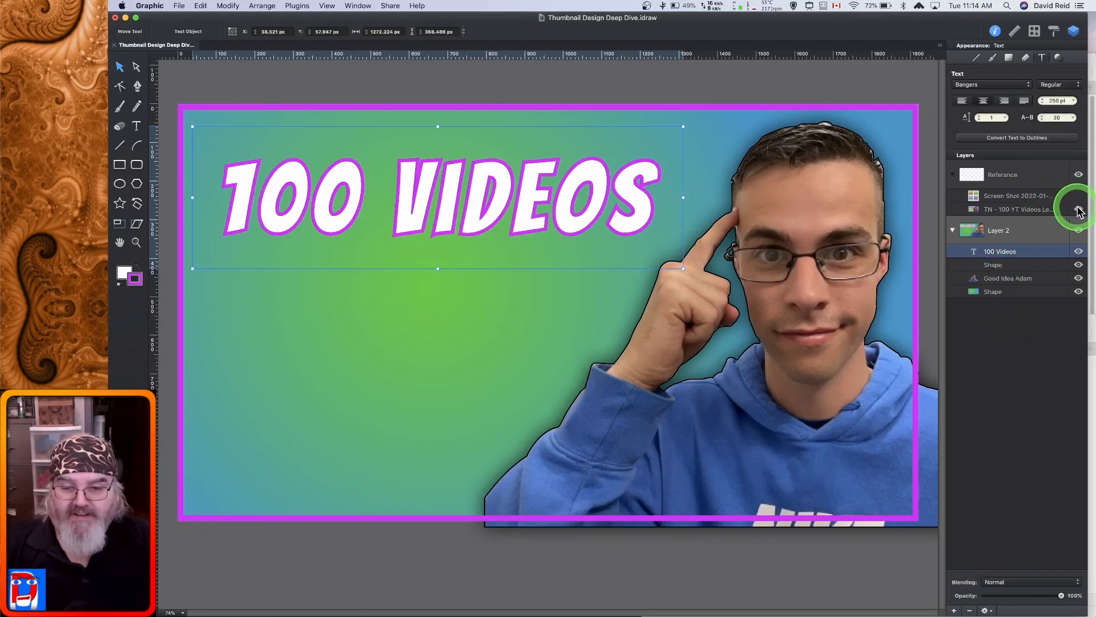
Compare the text with the reference thumbnail and raise the red value of the "100 Videos" stroke color to its maximum.
left_click(1078, 210)
left_click(1078, 210)
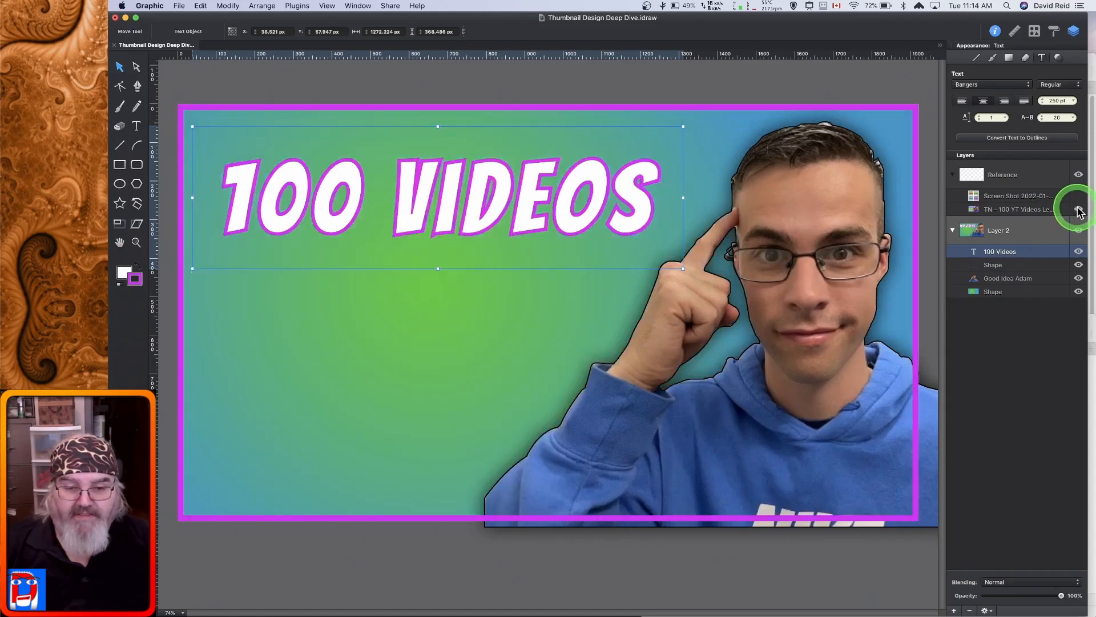
left_click(1078, 210)
left_click(1079, 210)
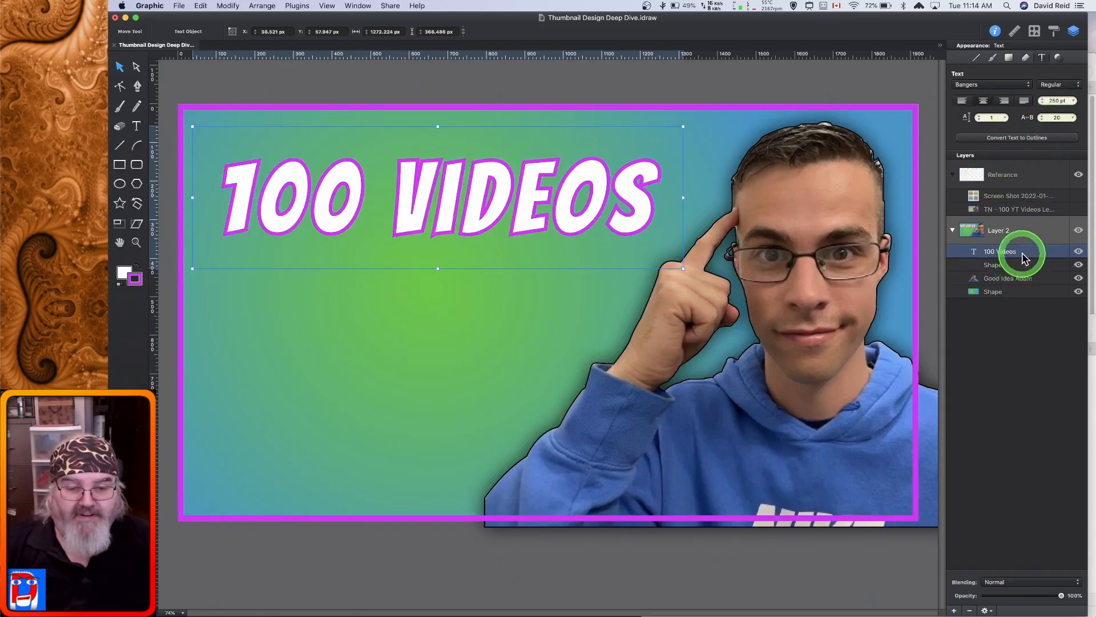
left_click(1059, 59)
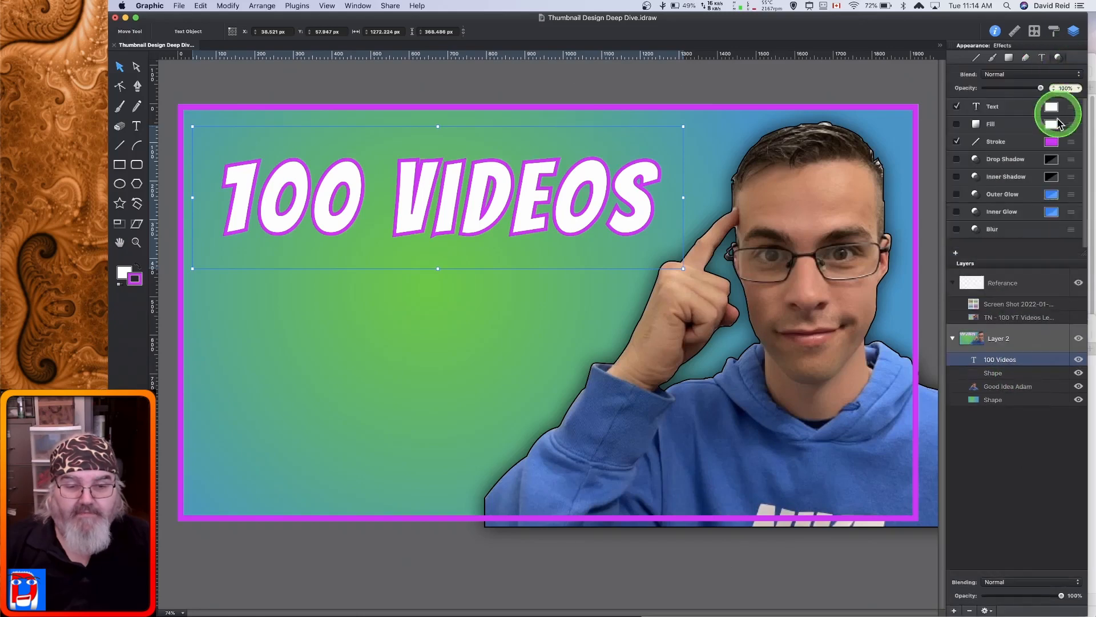
left_click(1053, 144)
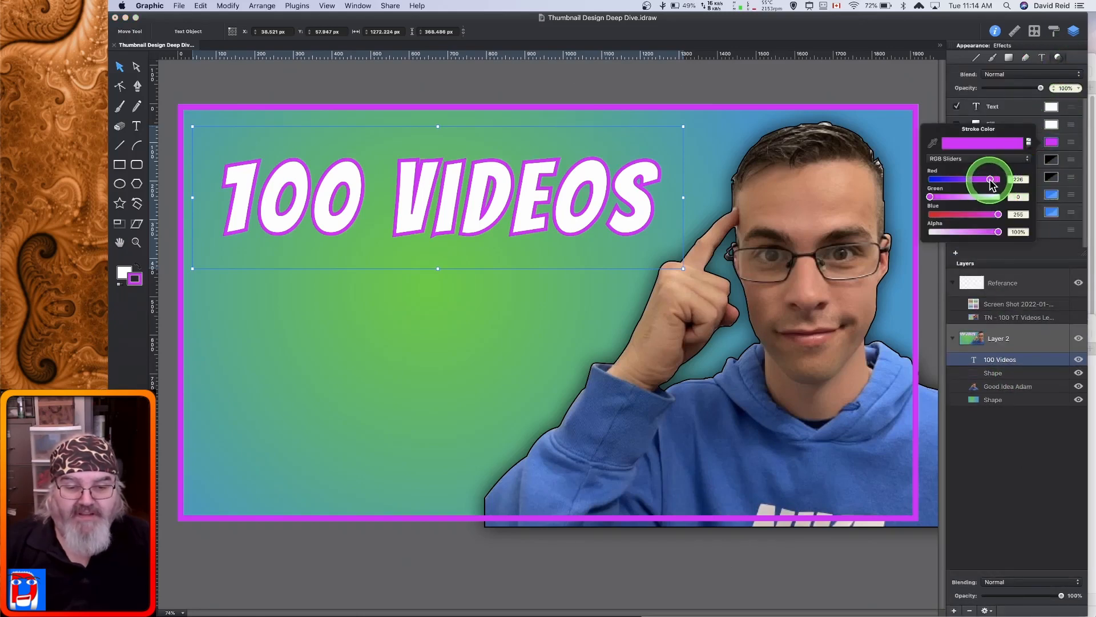
left_click_drag(991, 180, 1001, 179)
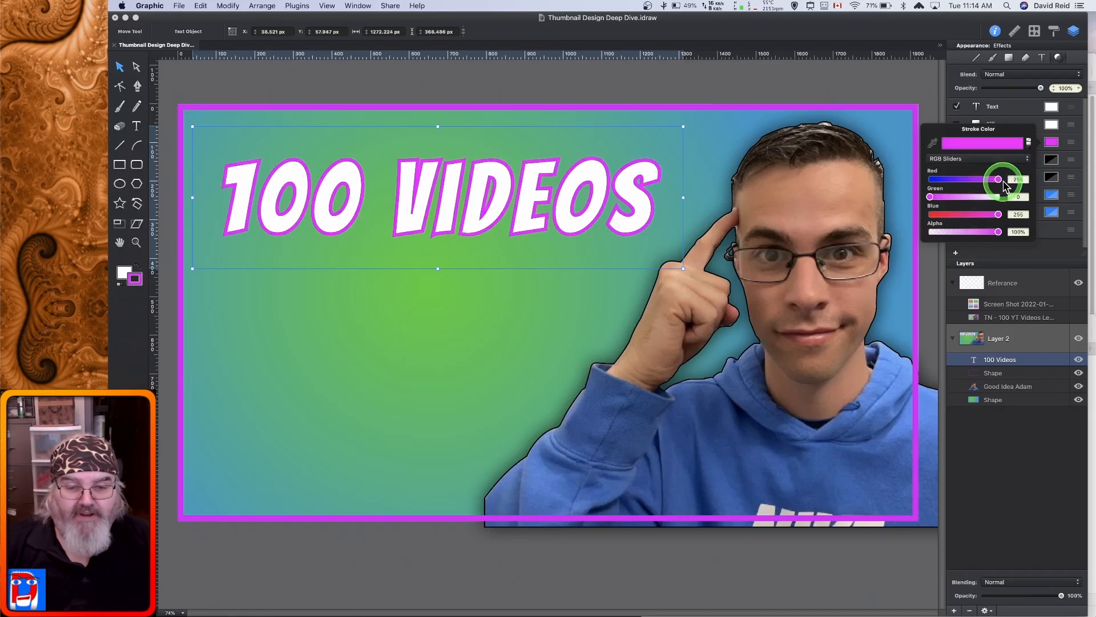
left_click(1052, 144)
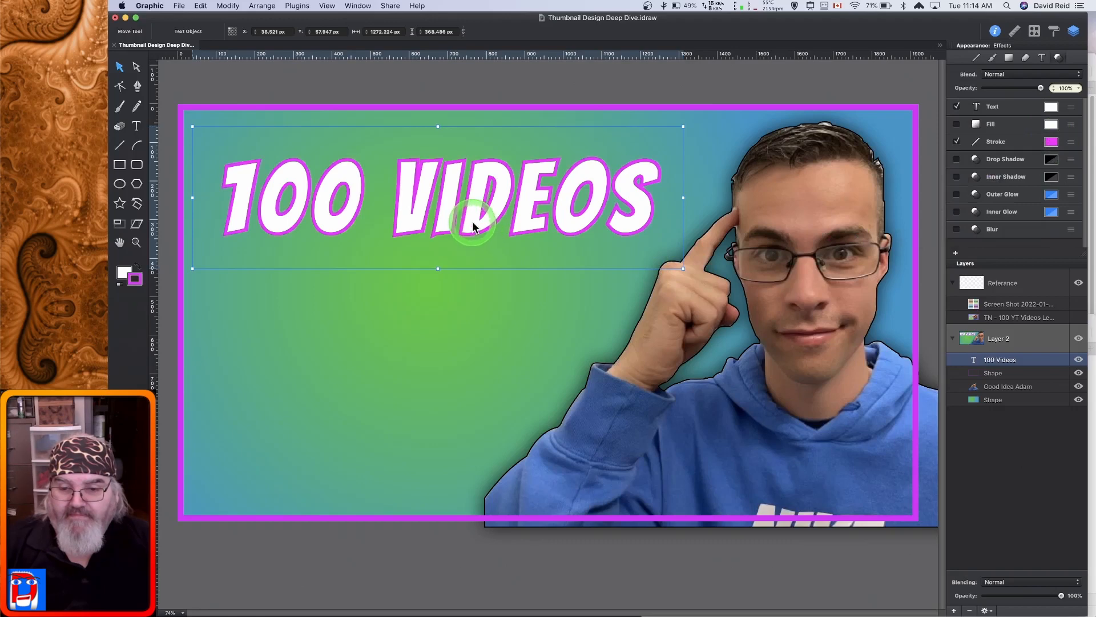
Move the "100 Videos" text to about X 17, Y 21 px and duplicate it twice.
left_click_drag(473, 225, 465, 208)
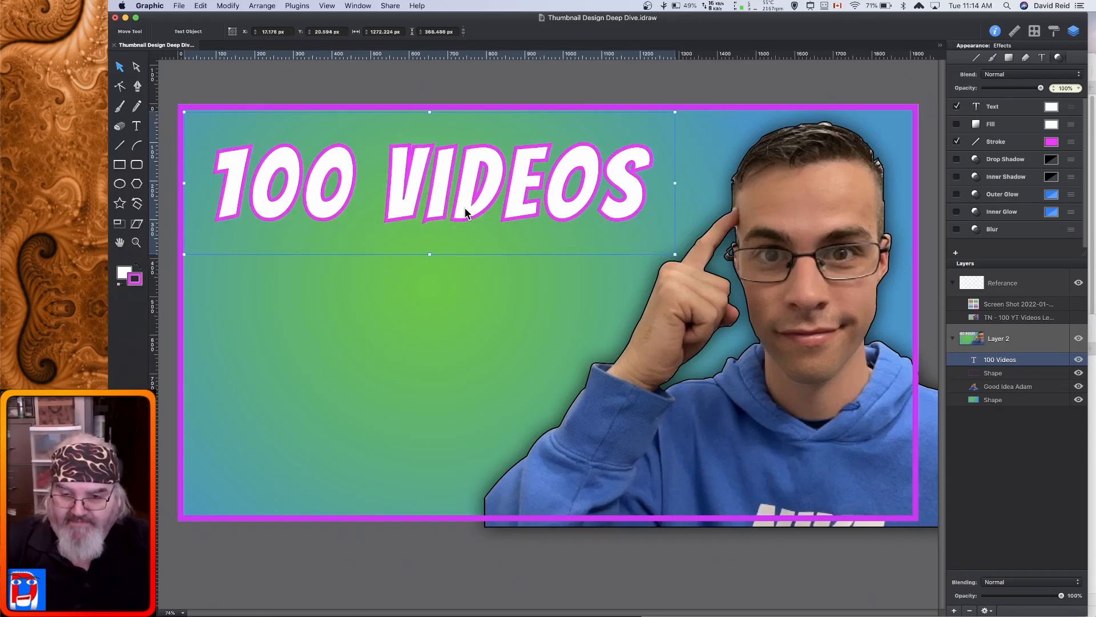
key("super+d")
key("super+d")
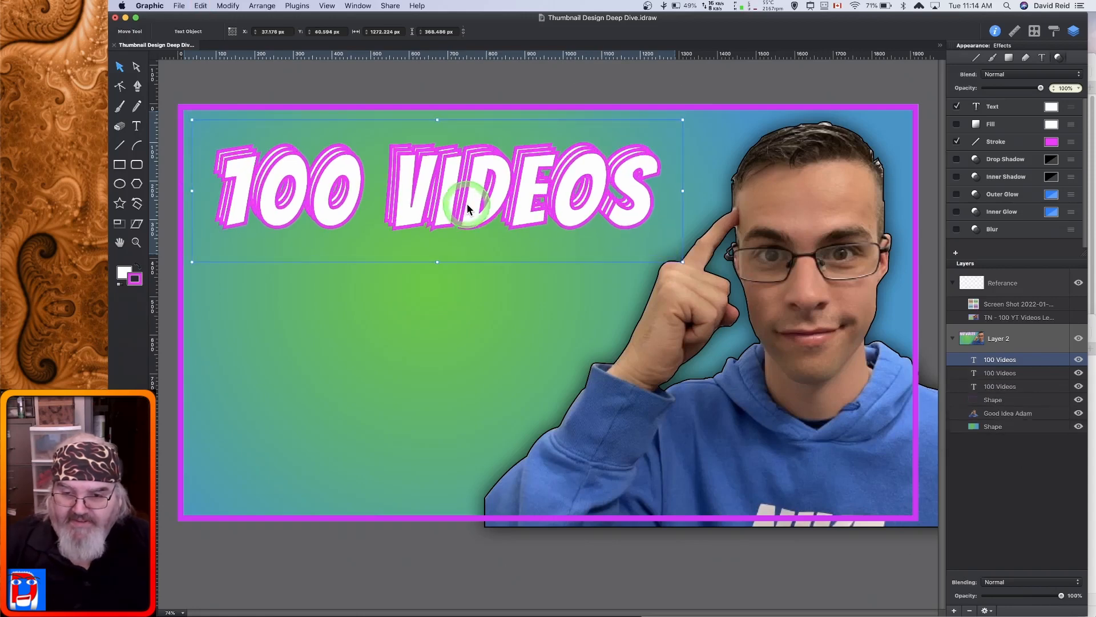
Place the two copies as second and third lines at about Y 310 and Y 652 px, and check the reference thumbnail.
left_click_drag(467, 203, 456, 308)
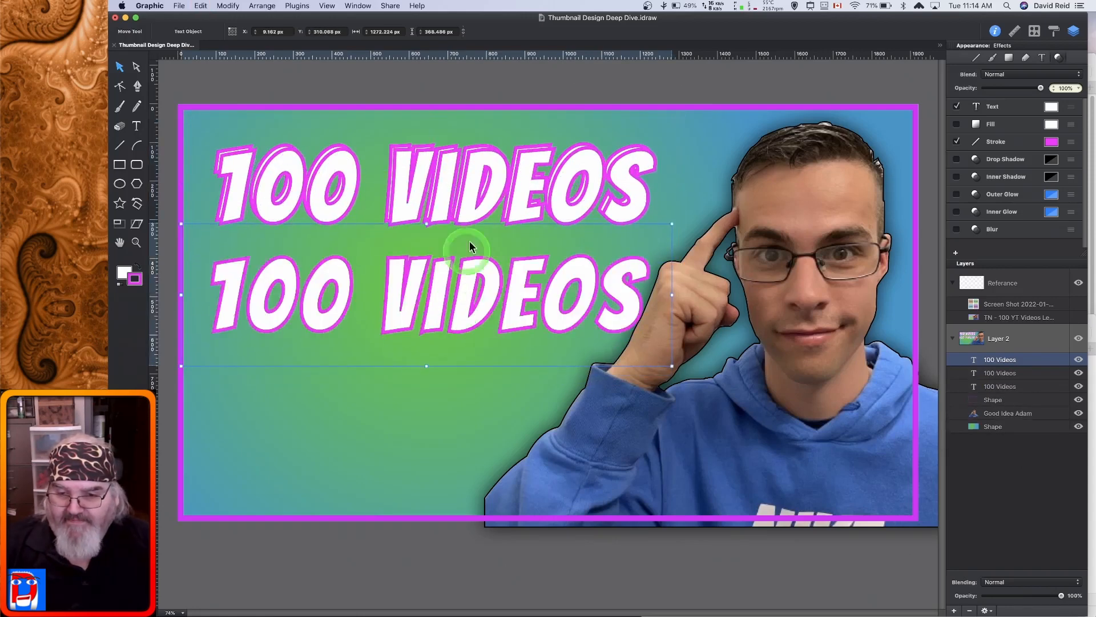
left_click_drag(470, 211, 455, 447)
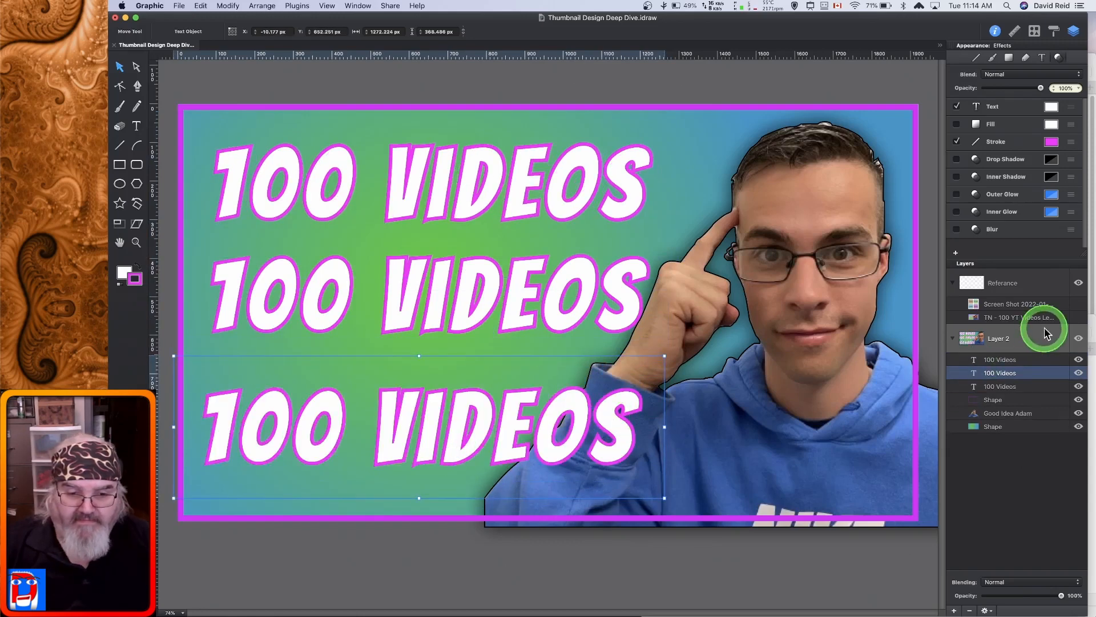
left_click(1078, 318)
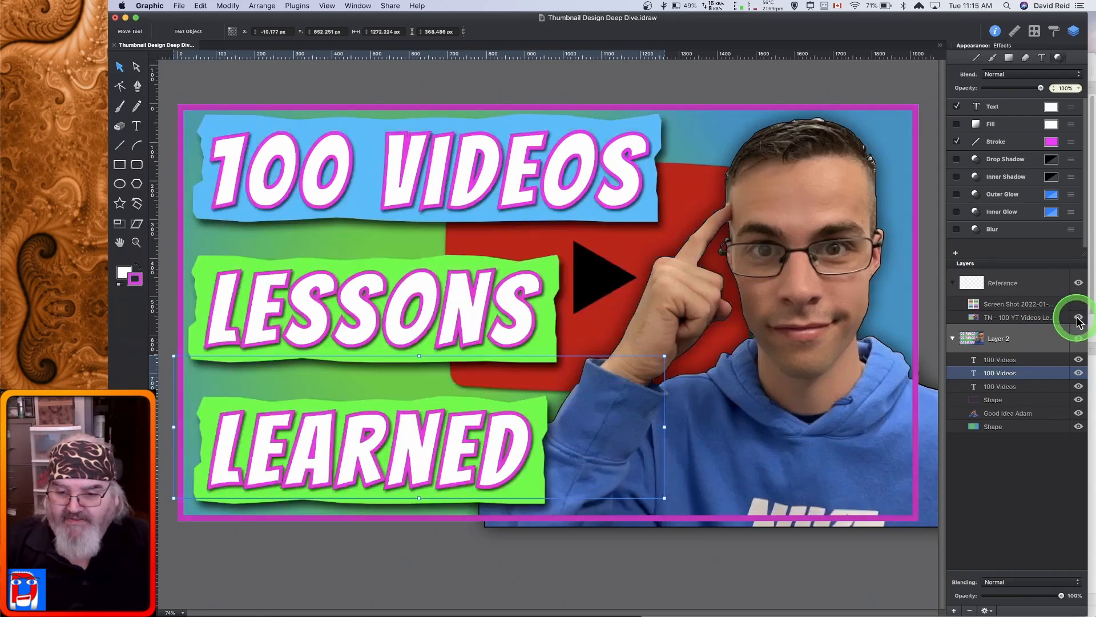
left_click(1078, 319)
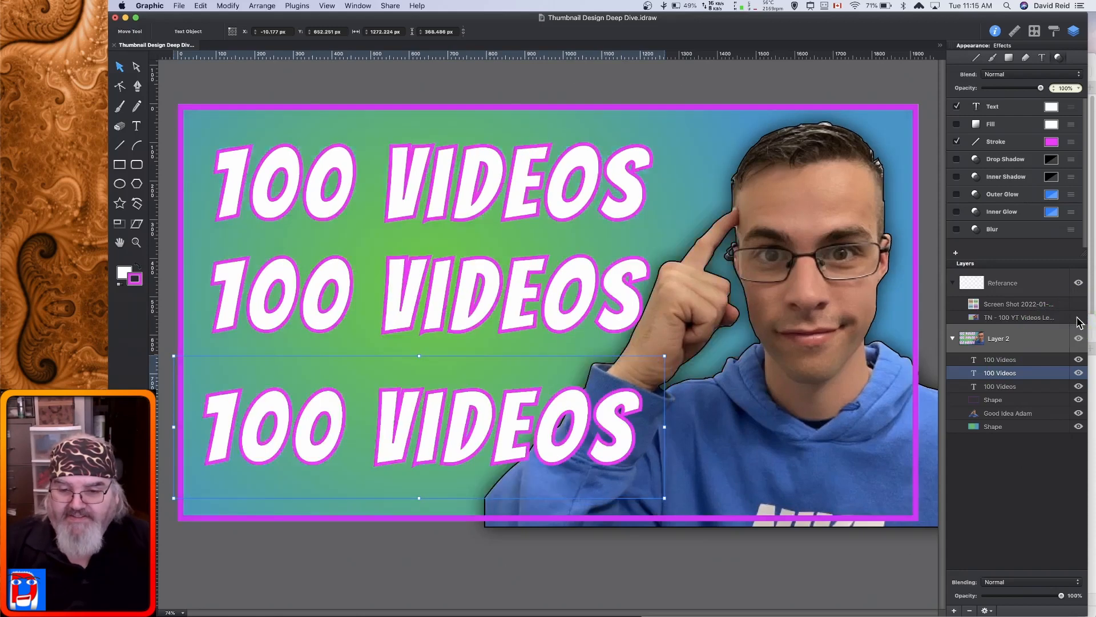
Replace the middle copy's text with "Lessons" and the lowest copy's text with "Learned".
double_click(639, 301)
left_click_drag(642, 299, 220, 297)
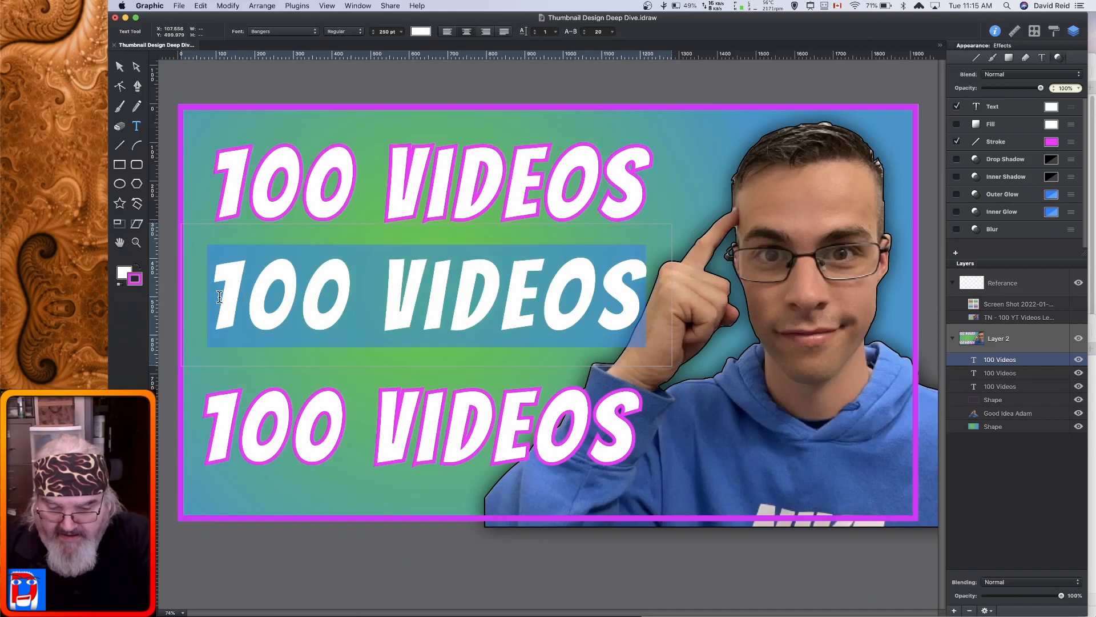
type("LESSONS")
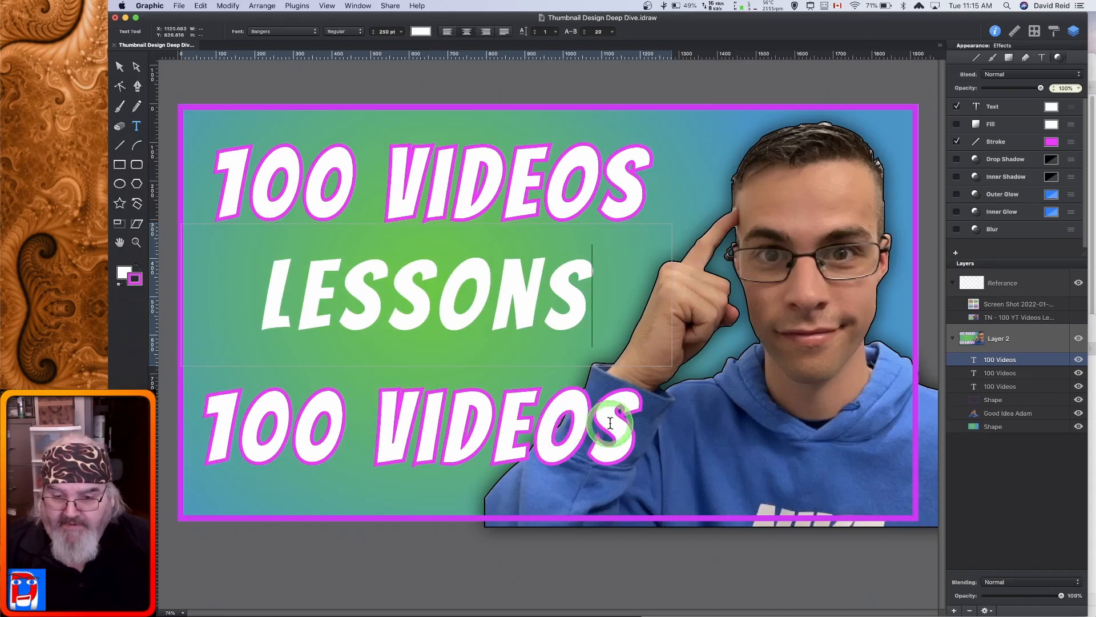
double_click(636, 431)
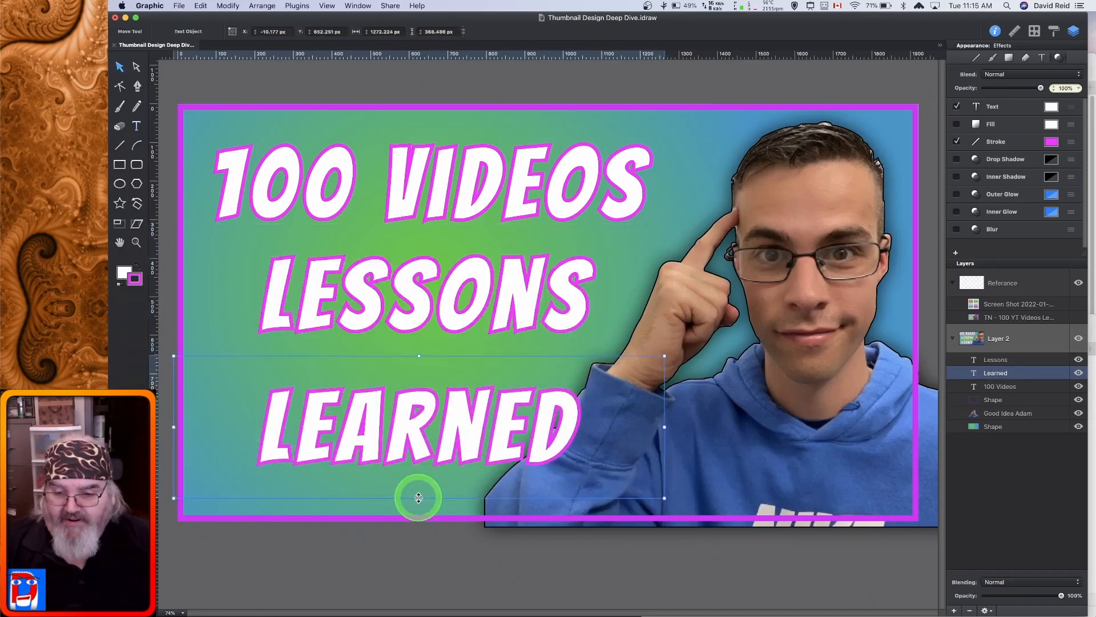
Shorten the "Learned", "Lessons" and "100 Videos" text boxes to about 325 px high.
left_click_drag(419, 498, 420, 481)
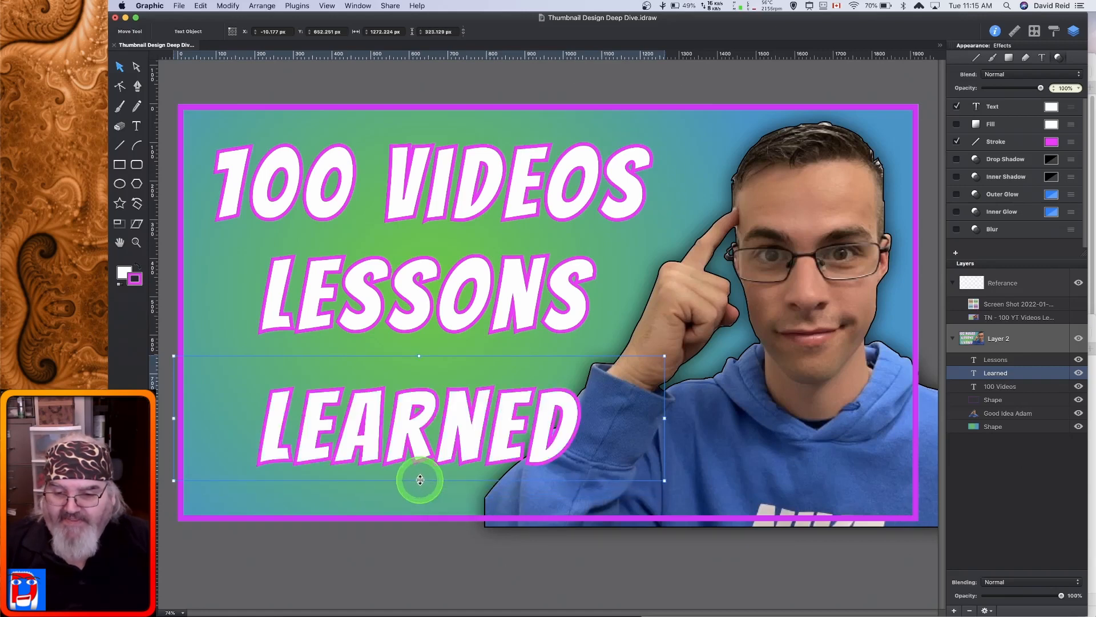
left_click(457, 293)
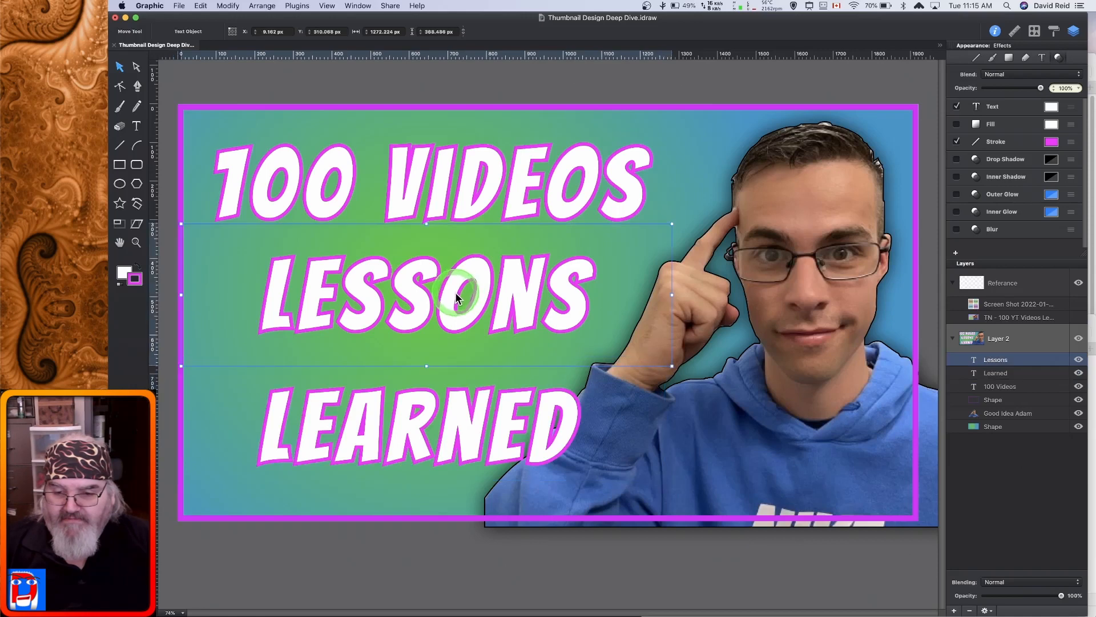
left_click_drag(426, 366, 427, 349)
left_click(468, 188)
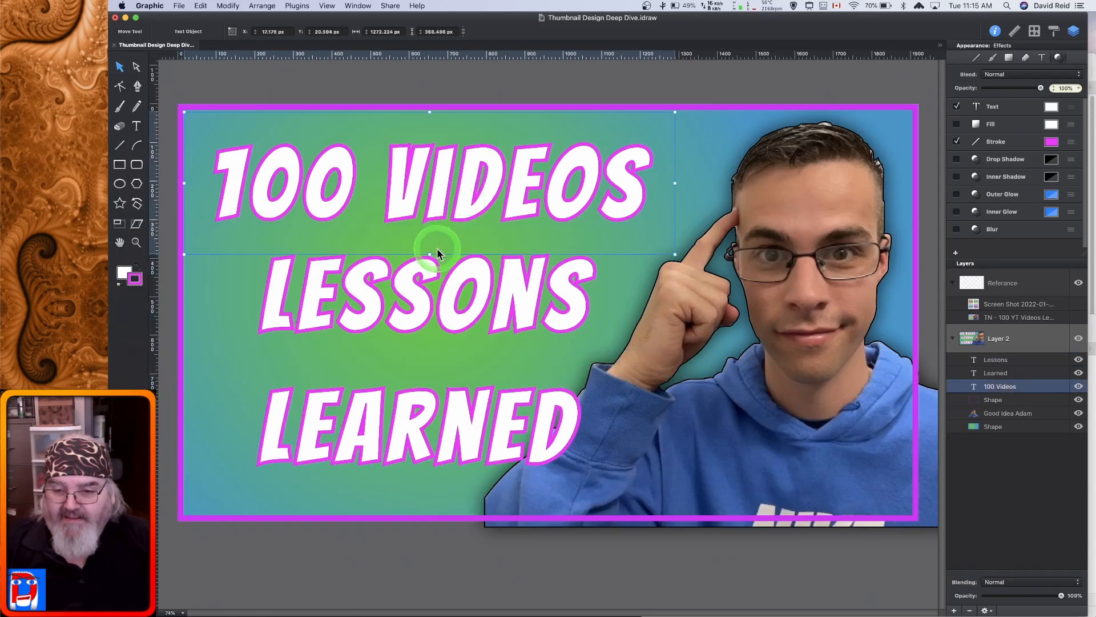
left_click_drag(430, 255, 431, 237)
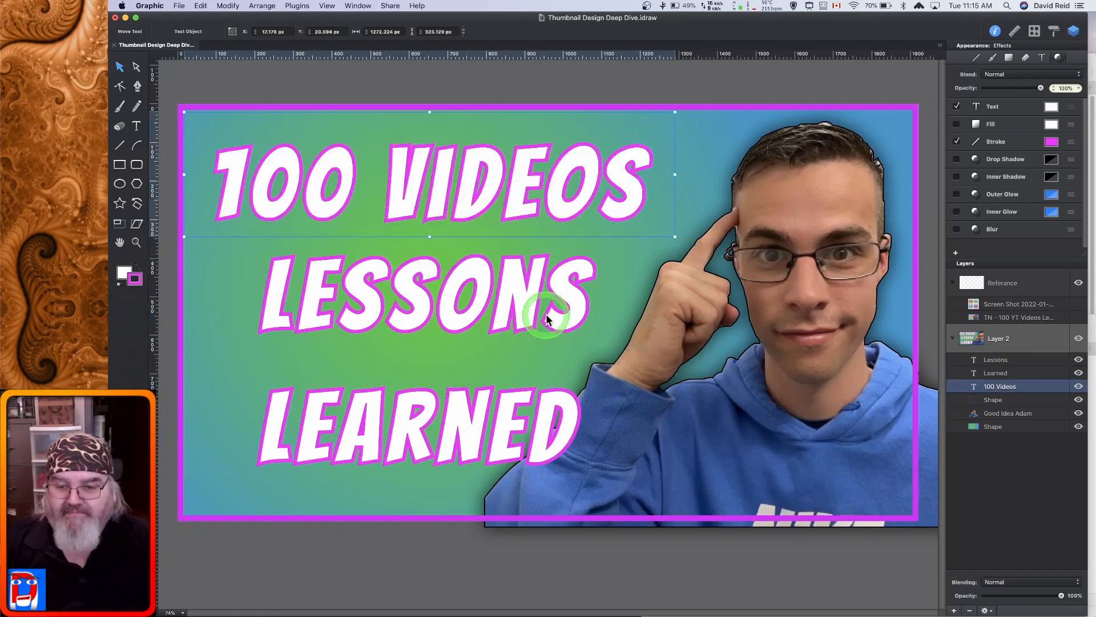
Shift the "Lessons" and "Learned" text lines left so they start roughly in line with "100 Videos".
left_click(447, 312)
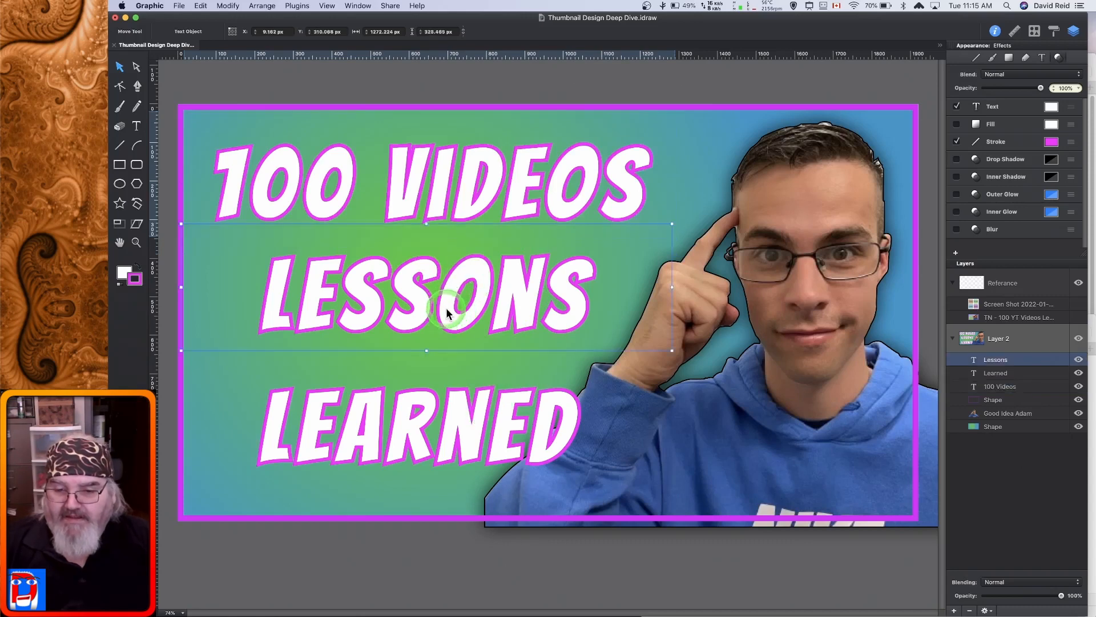
left_click_drag(447, 308, 403, 308)
left_click(455, 432)
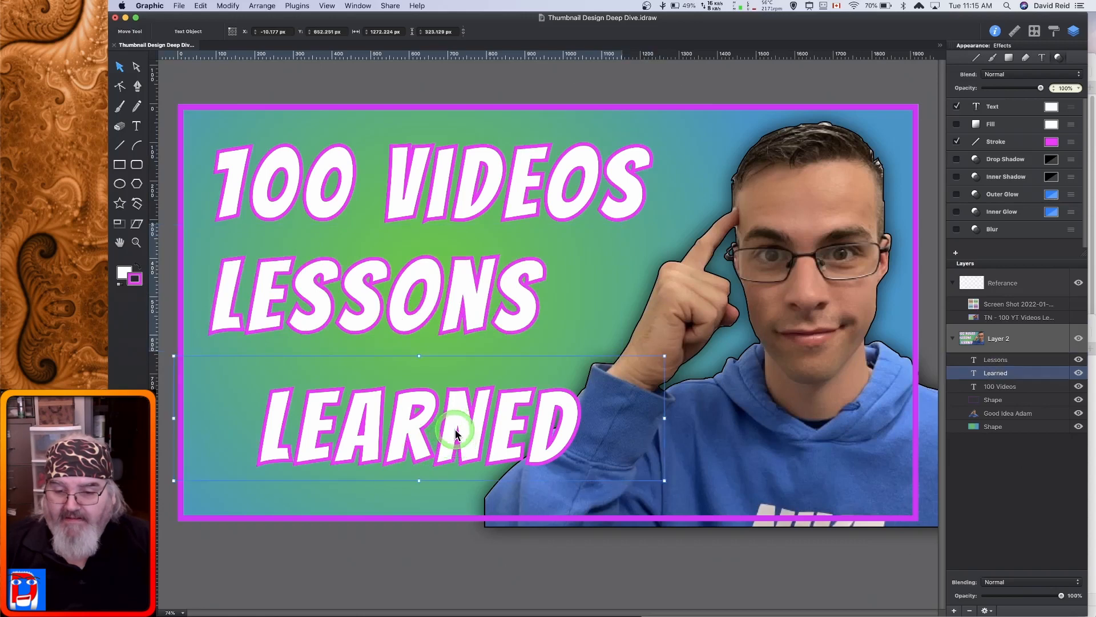
left_click_drag(455, 432, 402, 426)
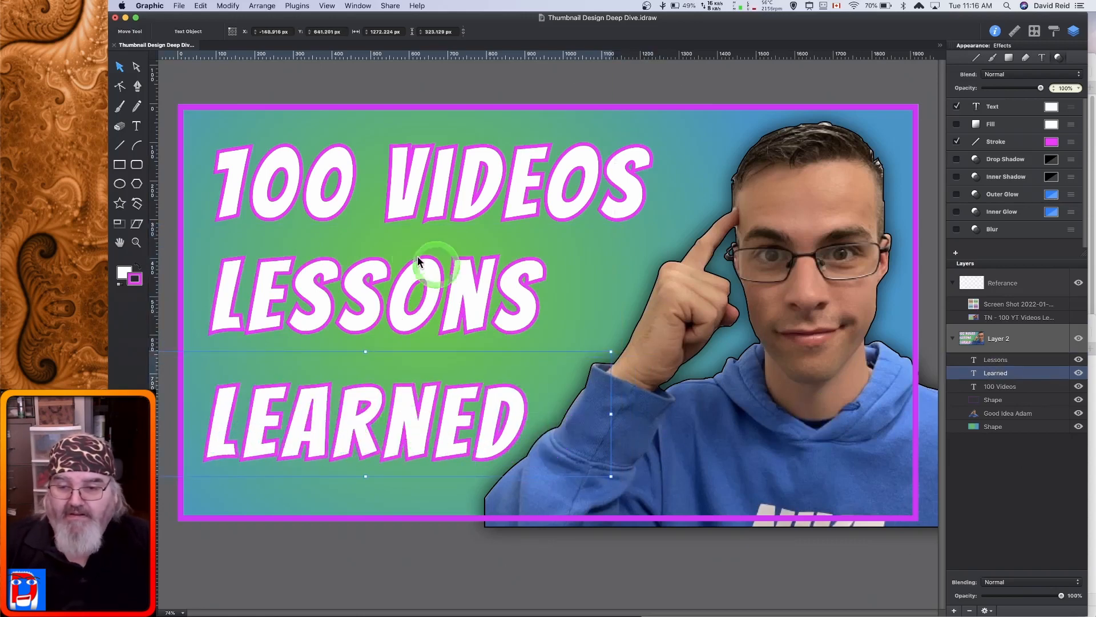
Draw a rectangle about 1202 by 241 px over the "100 Videos" text and turn off its stroke.
left_click(120, 165)
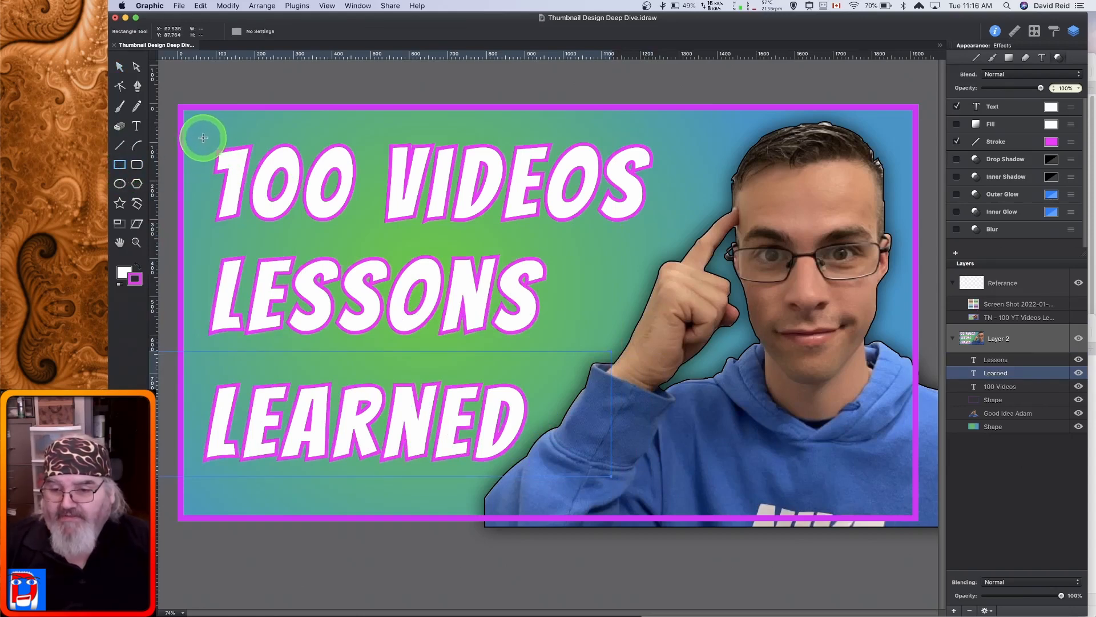
mouse_move(203, 138)
left_mouse_down()
mouse_move(260, 210)
mouse_move(298, 228)
mouse_move(666, 230)
left_mouse_up()
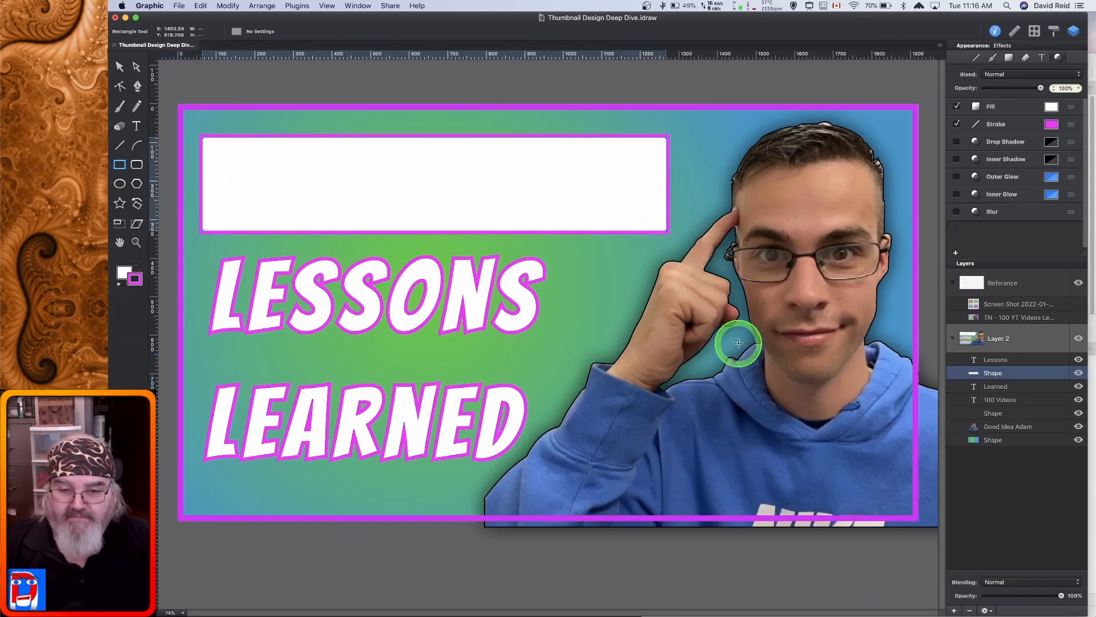
left_click(120, 68)
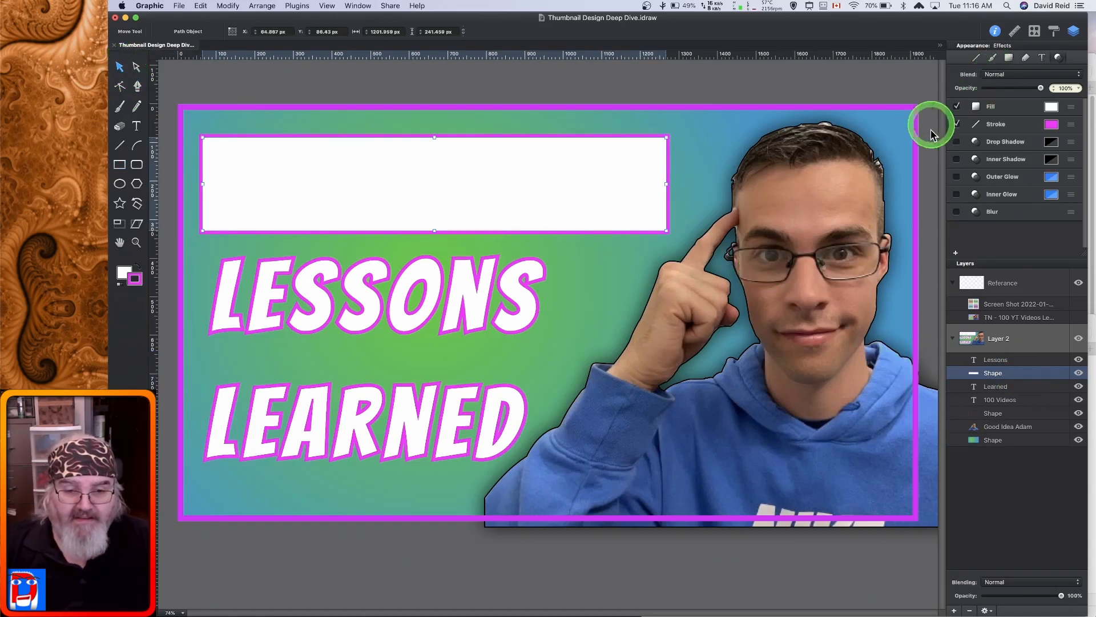
left_click(958, 125)
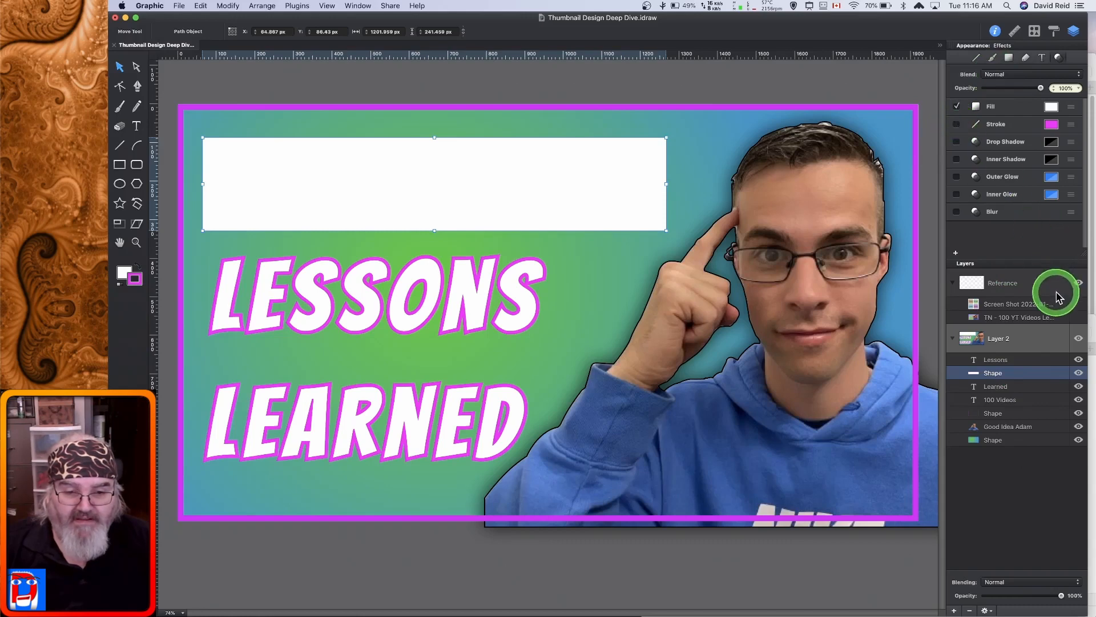
Check the reference thumbnail and set the red value of the new rectangle's fill color to 0.
left_click(1079, 318)
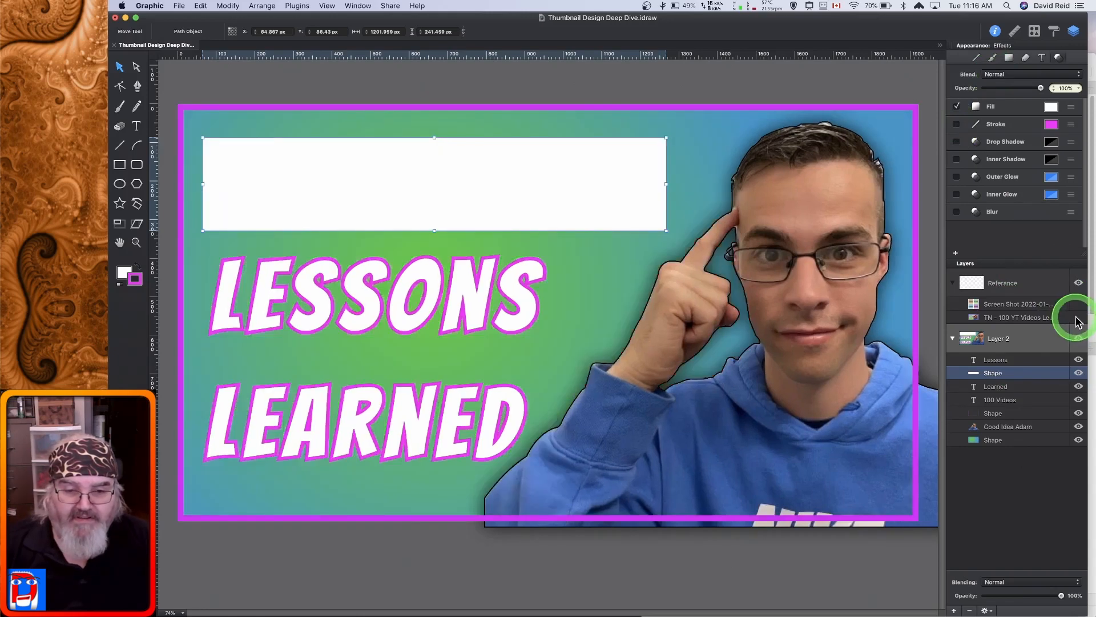
left_click(1056, 255)
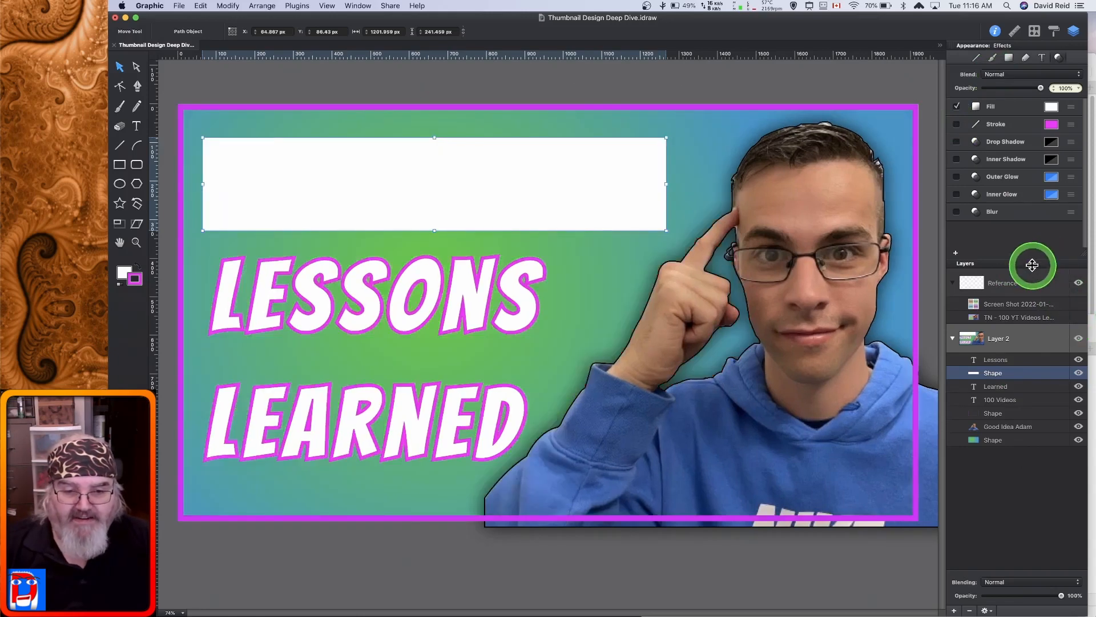
left_click(1051, 108)
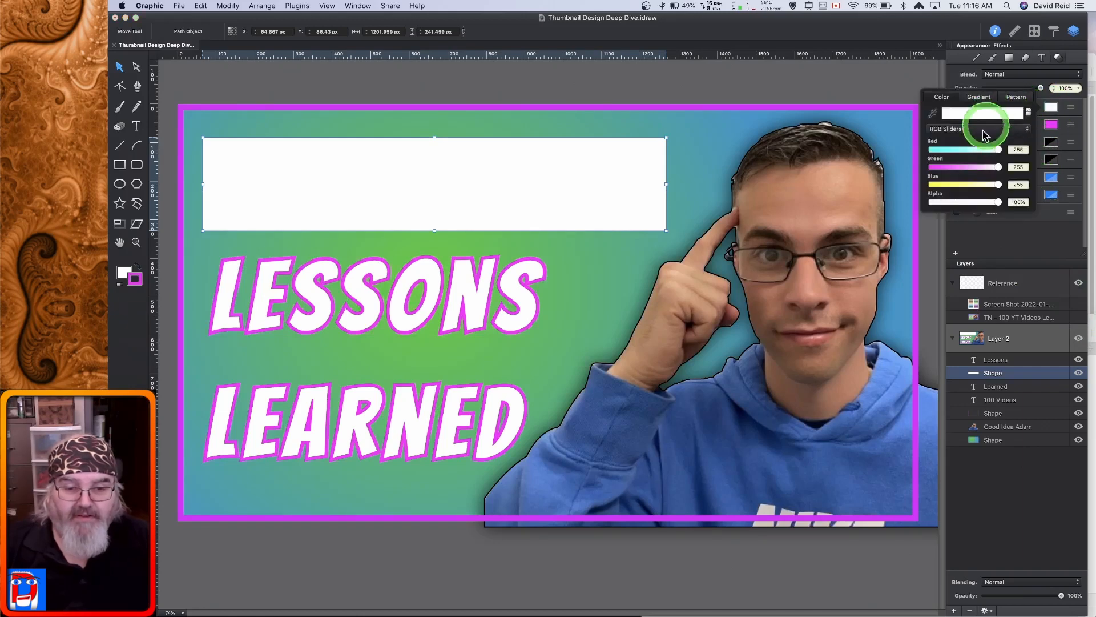
left_click_drag(999, 149, 924, 151)
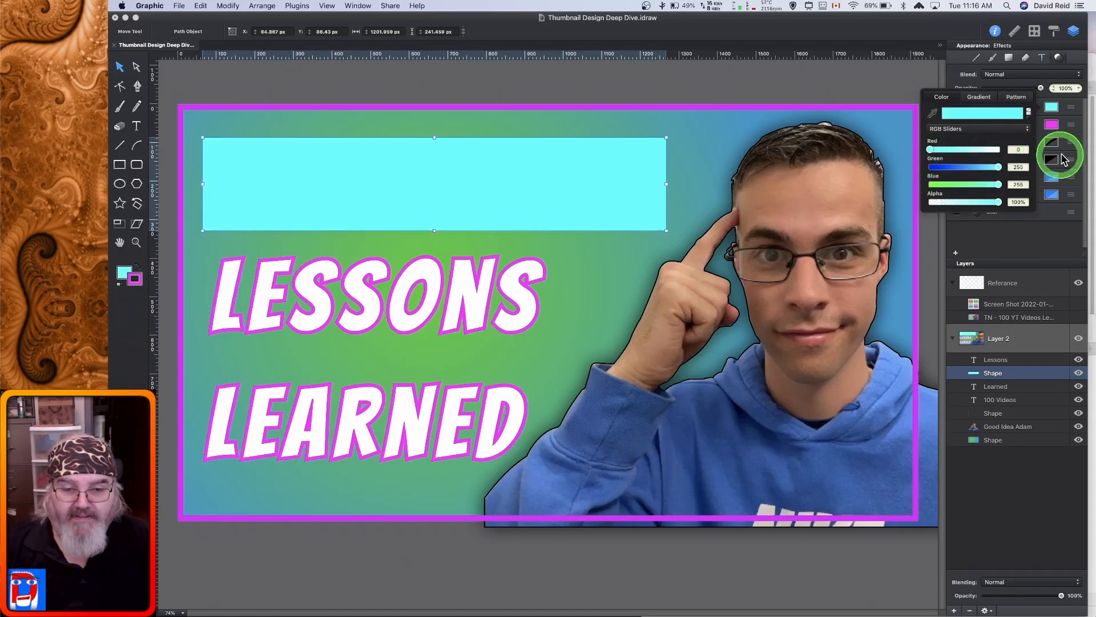
left_click(1052, 108)
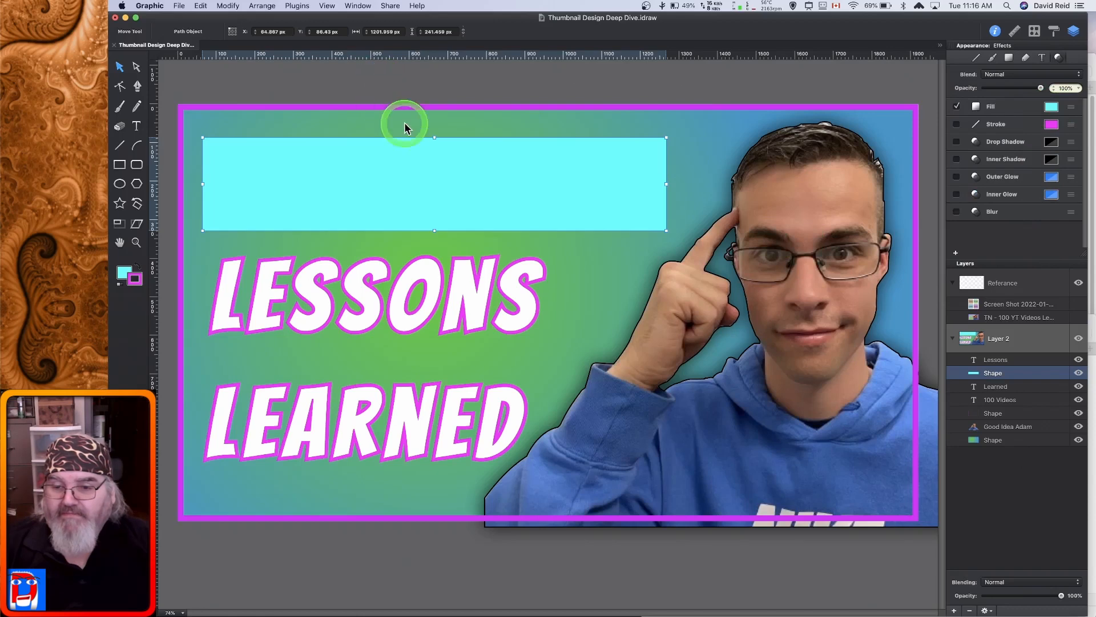
Compare the rectangle with the reference thumbnail and lower its fill's green value to get a sky blue.
left_click(1078, 317)
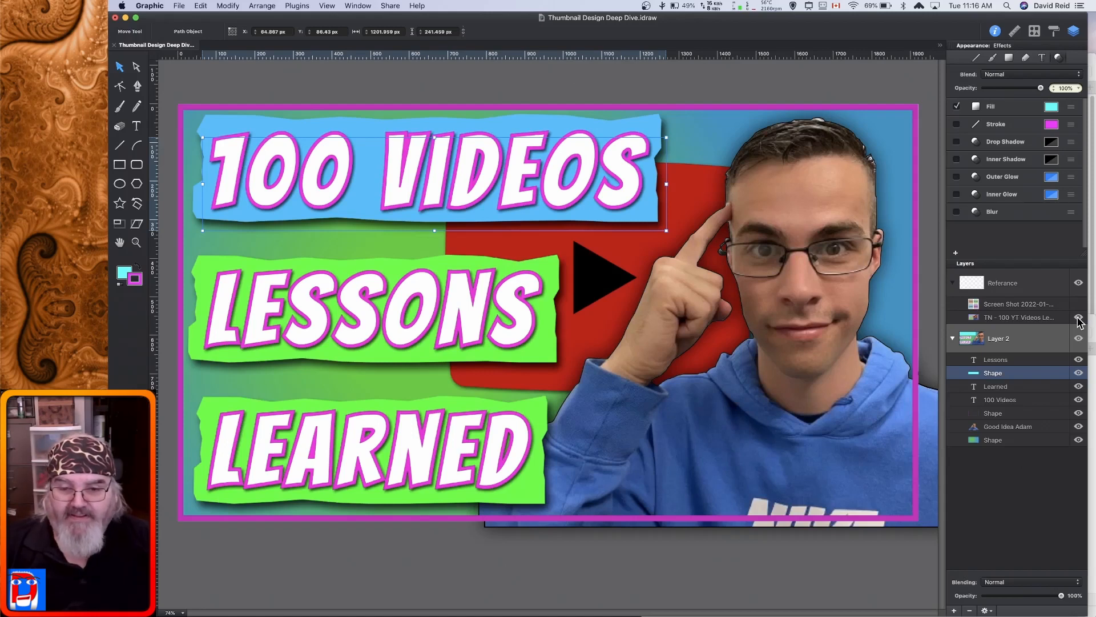
left_click(1079, 318)
left_click(547, 187)
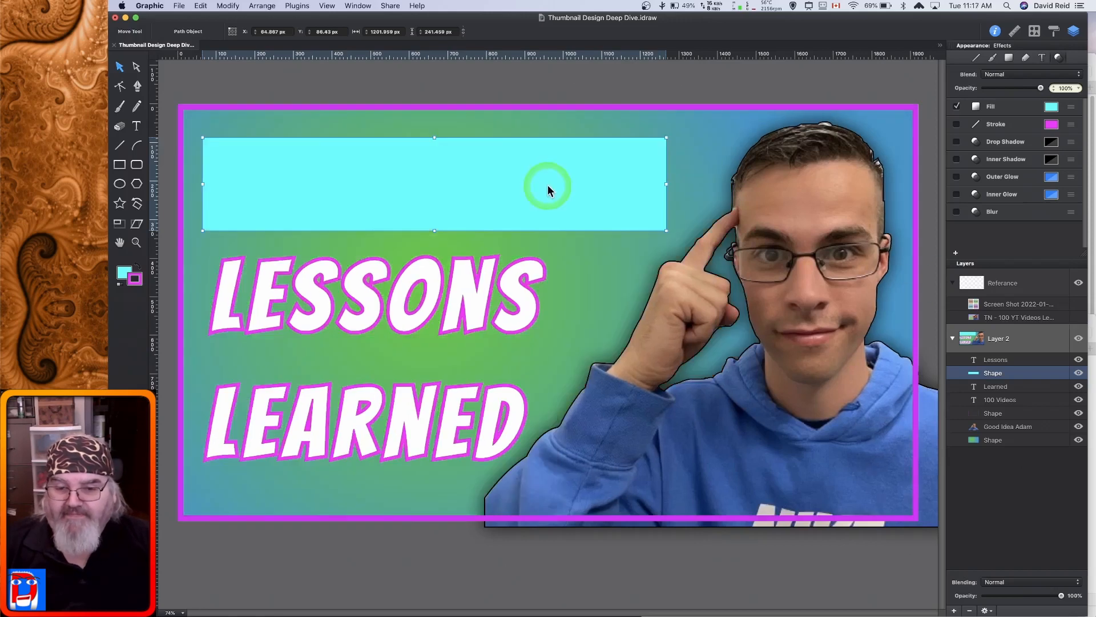
left_click(1052, 109)
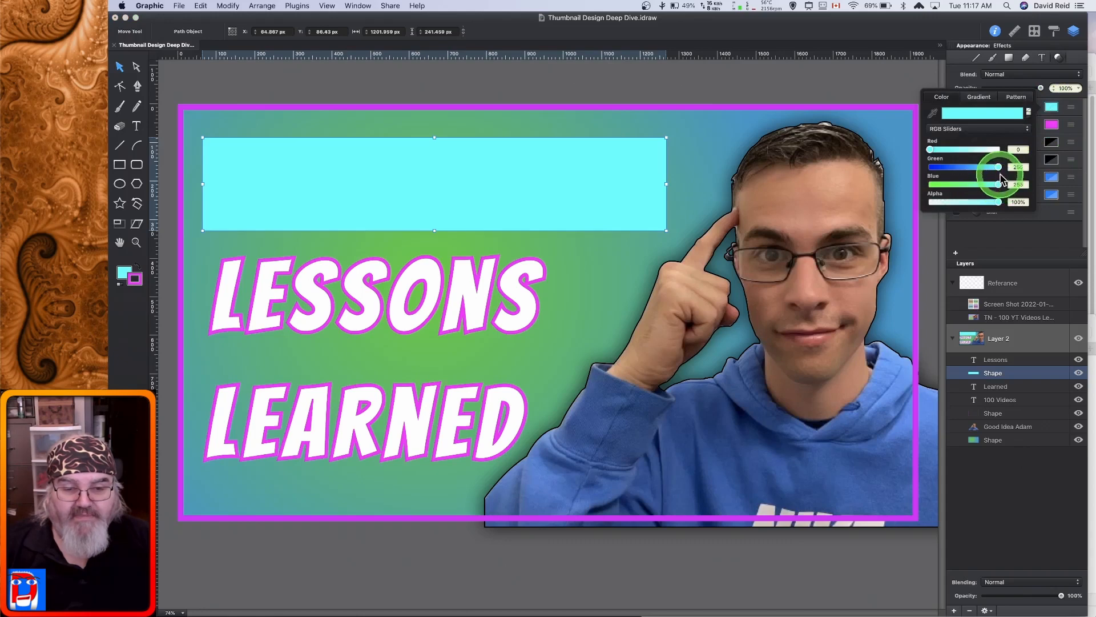
left_click_drag(999, 173, 991, 169)
left_click(1053, 109)
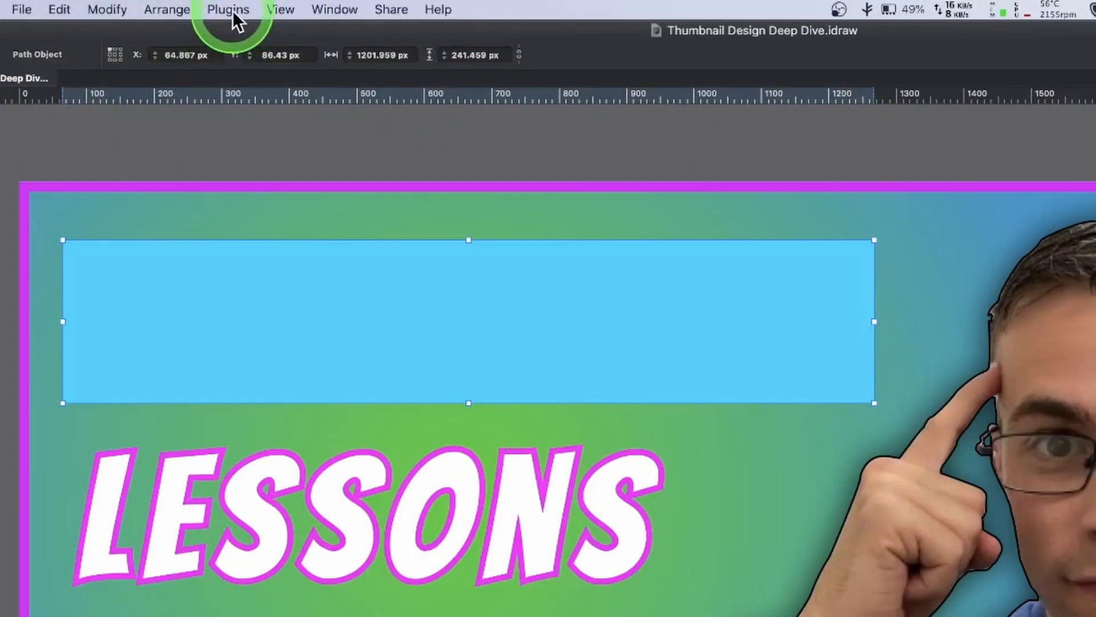
Try the Crumple Path plugin on the blue rectangle with Crumple 15 and Segments 10, and undo it.
left_click(232, 14)
mouse_move(246, 39)
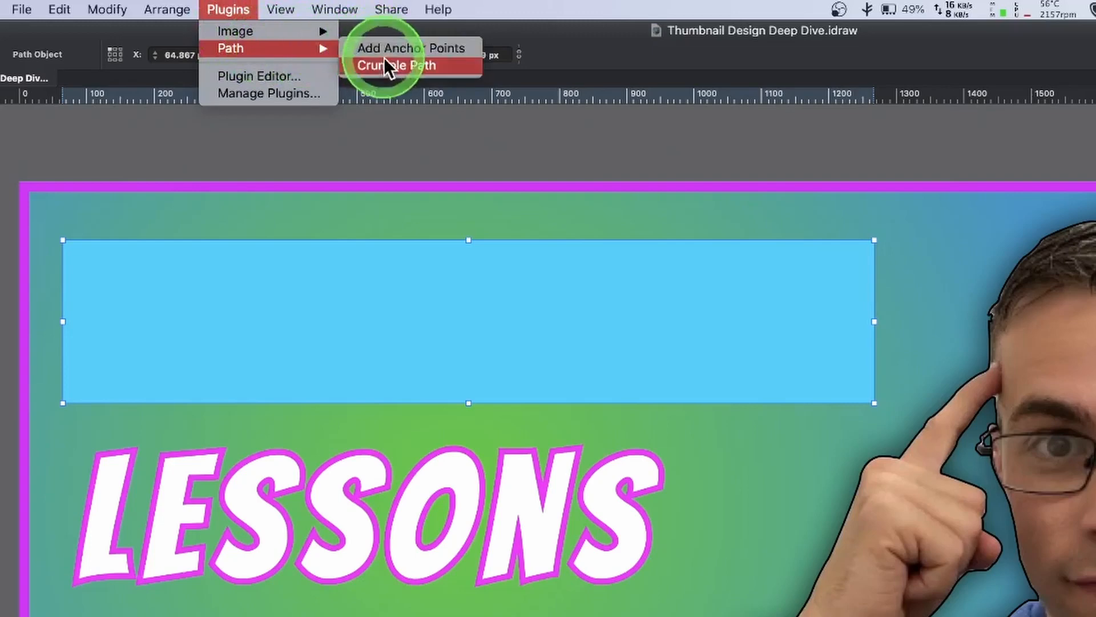
left_click(409, 63)
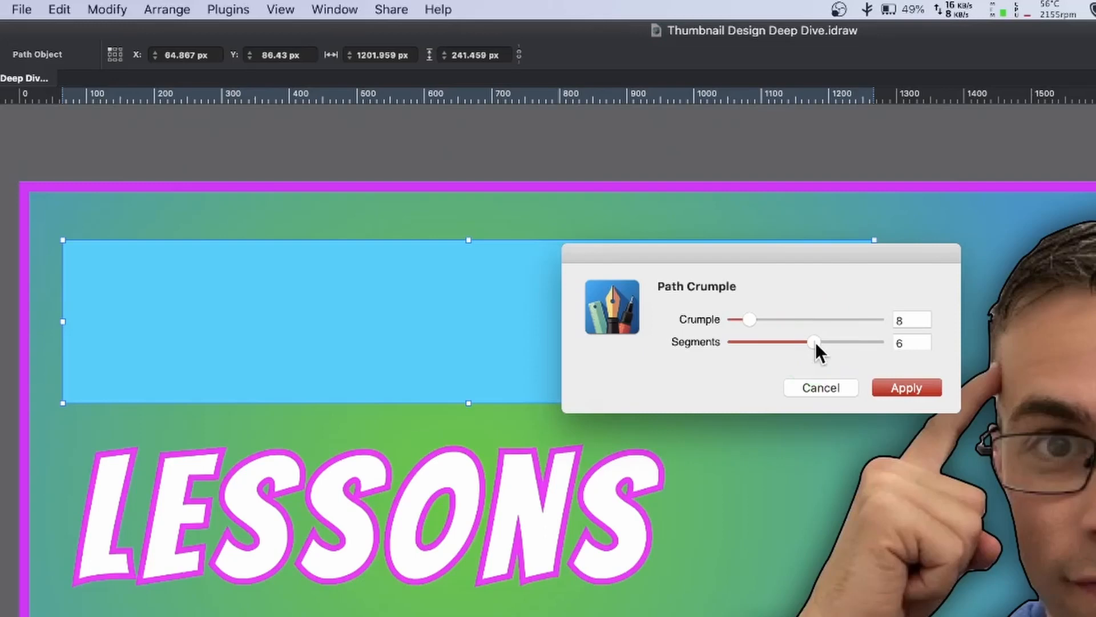
left_click_drag(748, 321, 765, 320)
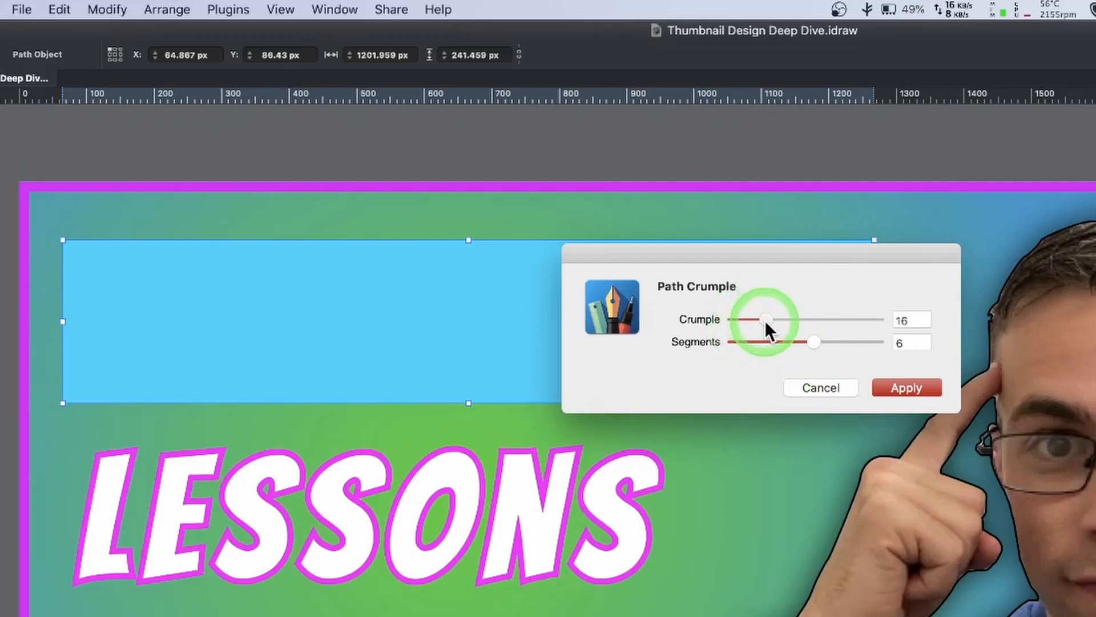
left_click(817, 344)
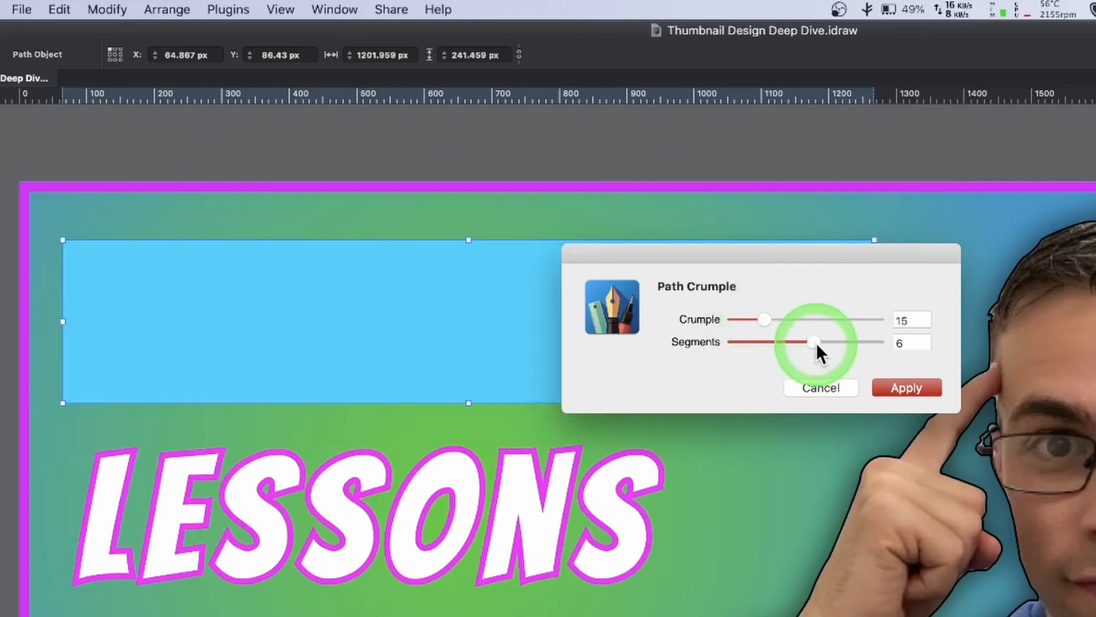
left_click_drag(820, 344, 882, 342)
left_click(889, 375)
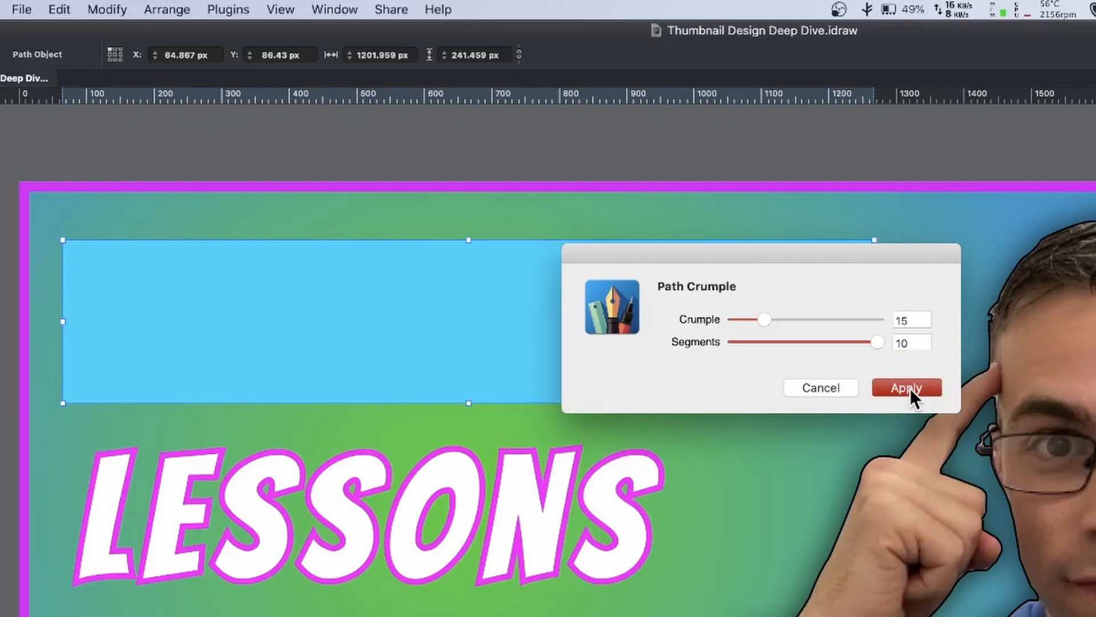
left_click_drag(880, 407, 950, 433)
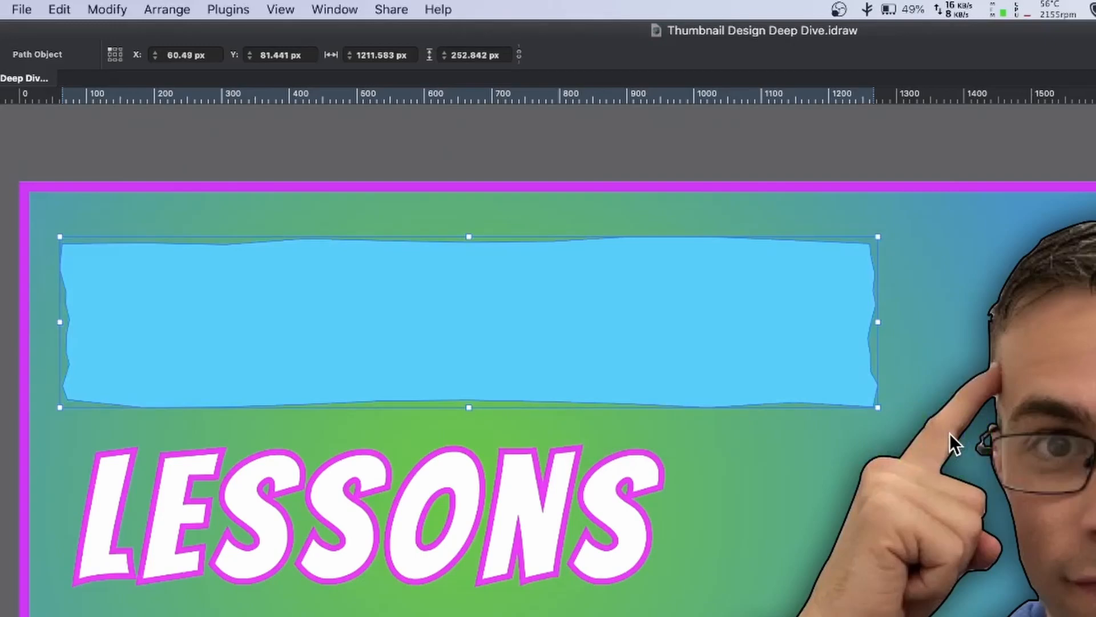
key("super+z")
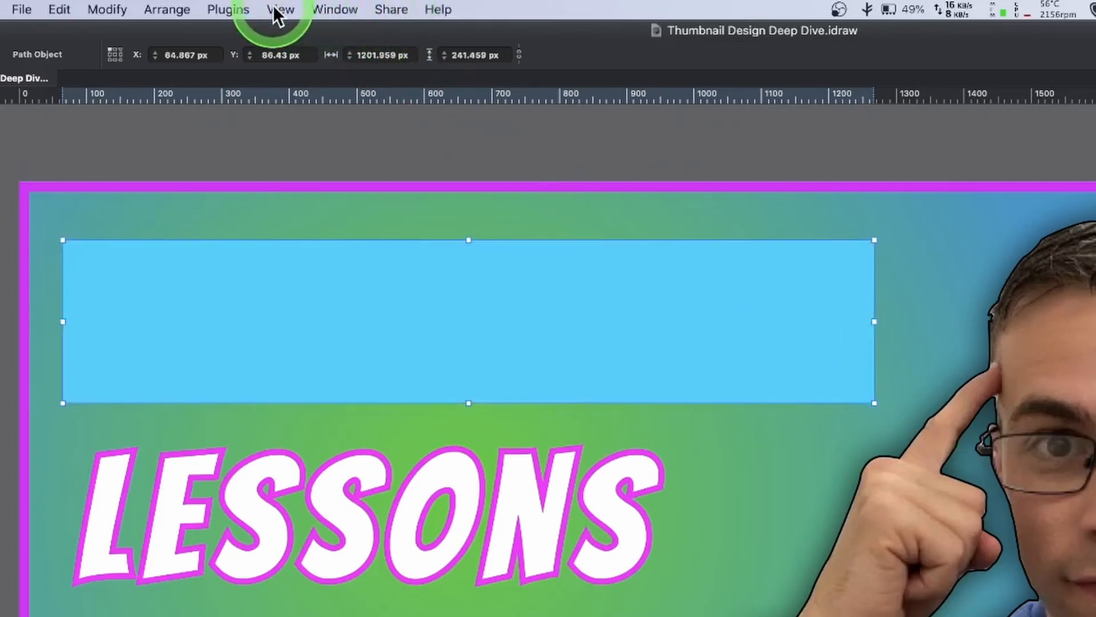
Roughen the blue rectangle's edges with Crumple Path, using a crumple amount above 12 and 10 segments.
left_click(235, 8)
mouse_move(269, 49)
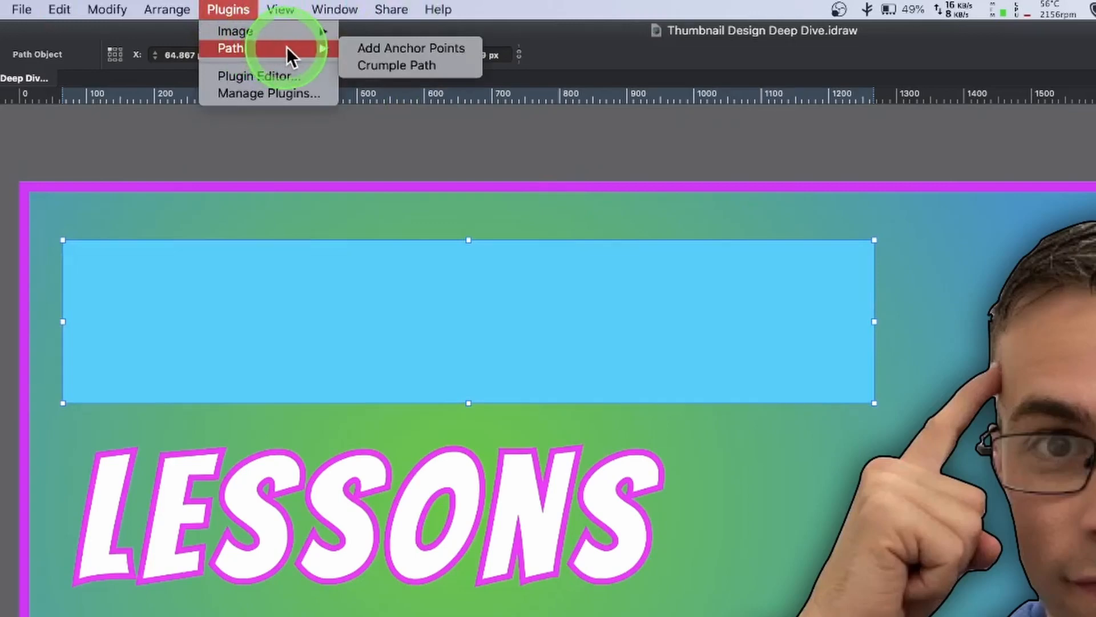
left_click(400, 66)
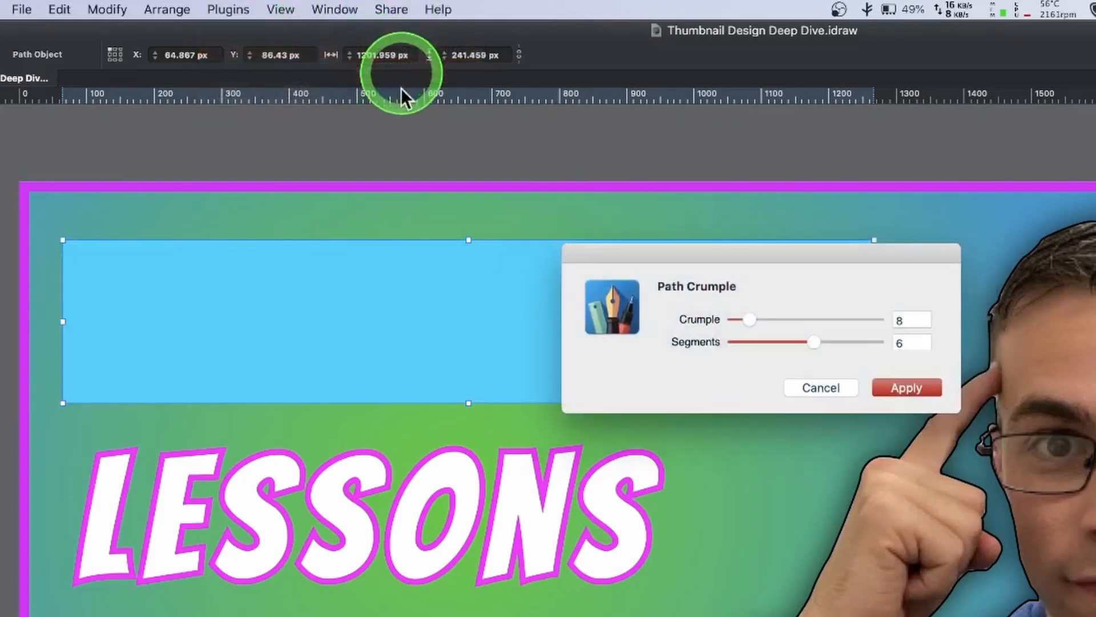
left_click_drag(750, 319, 759, 324)
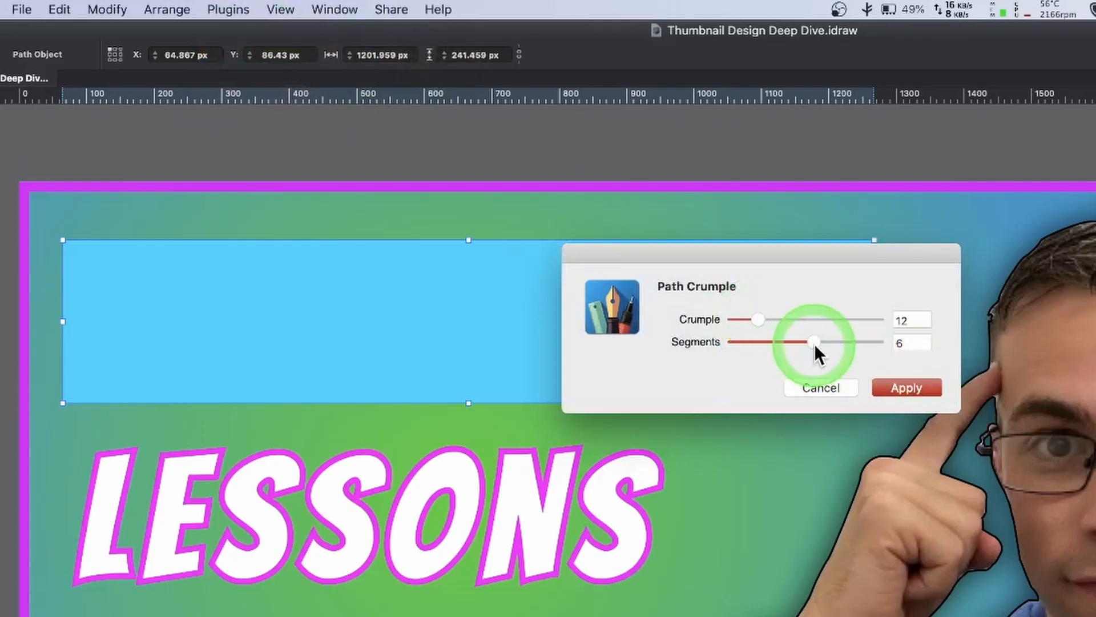
left_click_drag(815, 344, 913, 343)
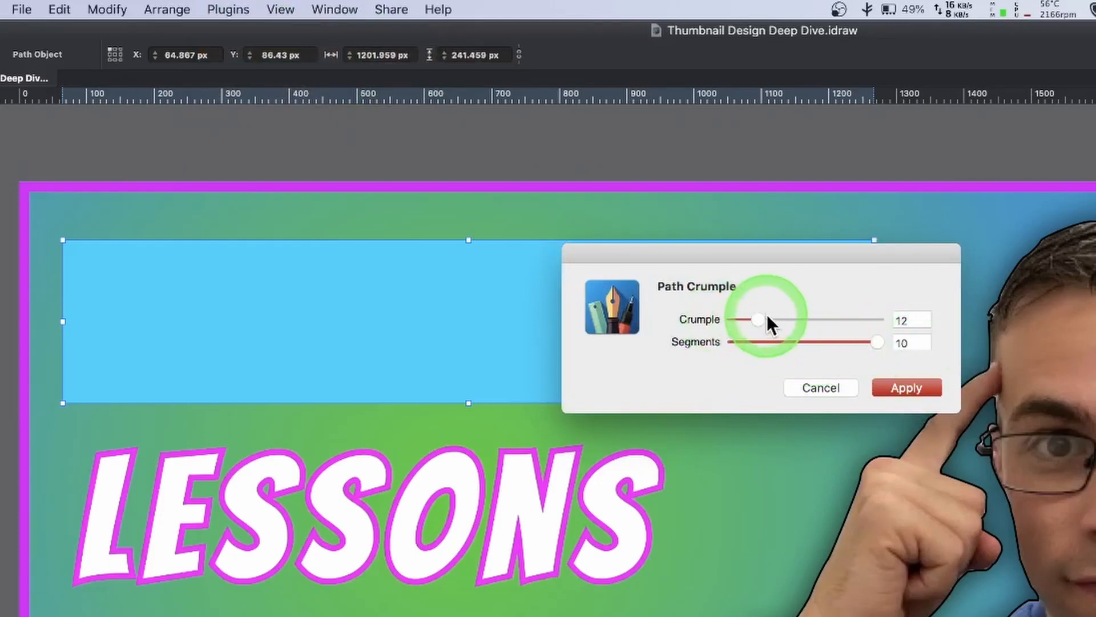
left_click_drag(760, 317, 770, 319)
left_click(908, 391)
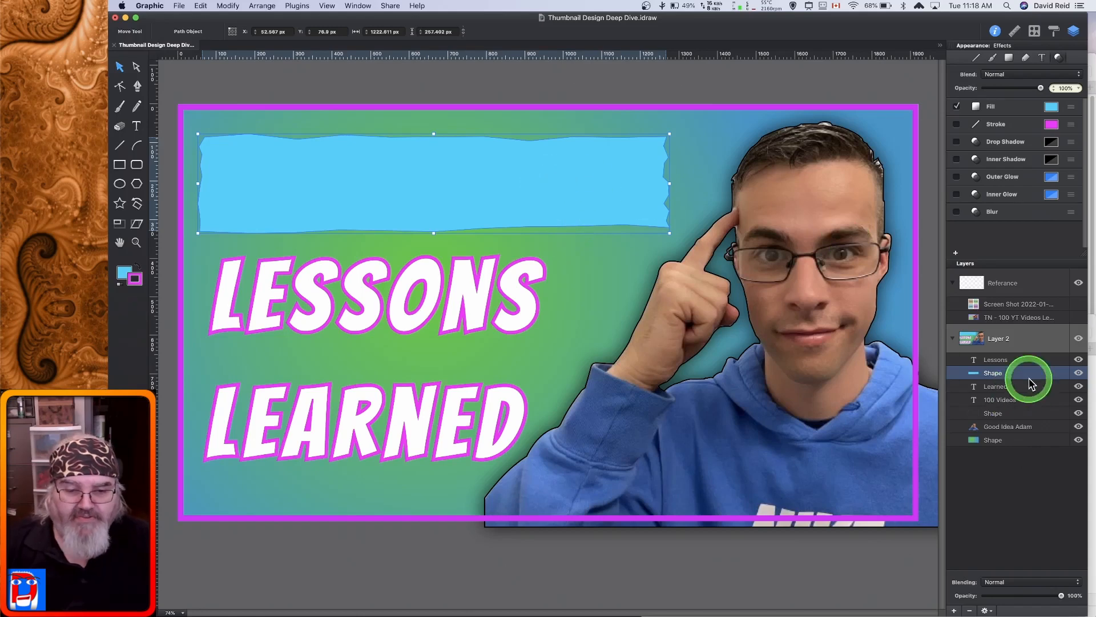
Move the crumpled rectangle beneath the "100 Videos" text in the layer order and duplicate it twice.
left_click_drag(1032, 382, 1027, 403)
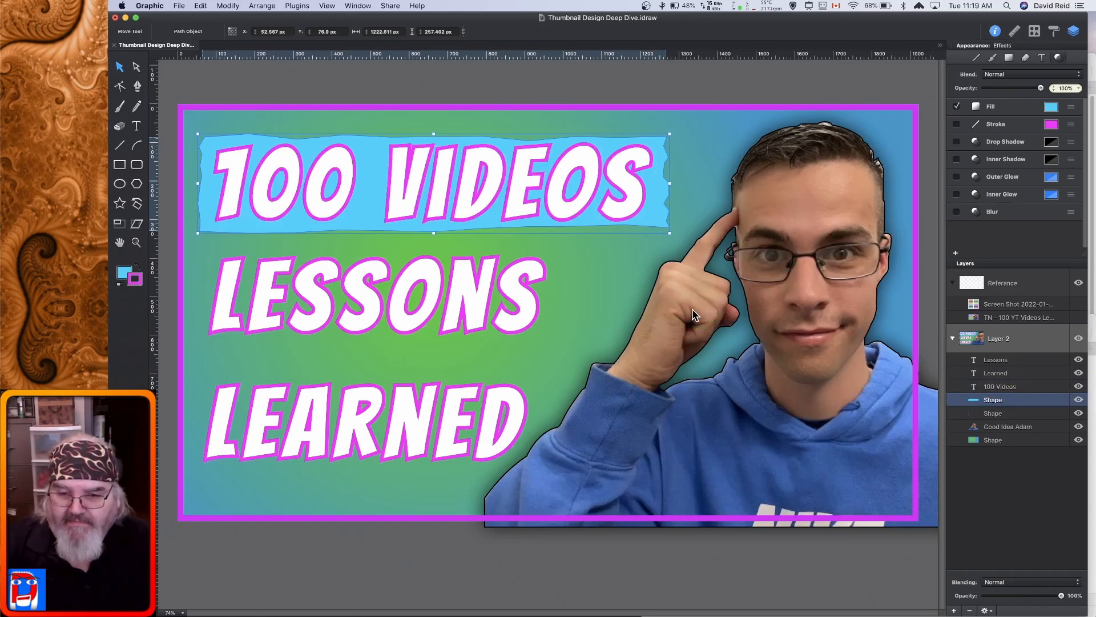
key("super+d")
key("super+d")
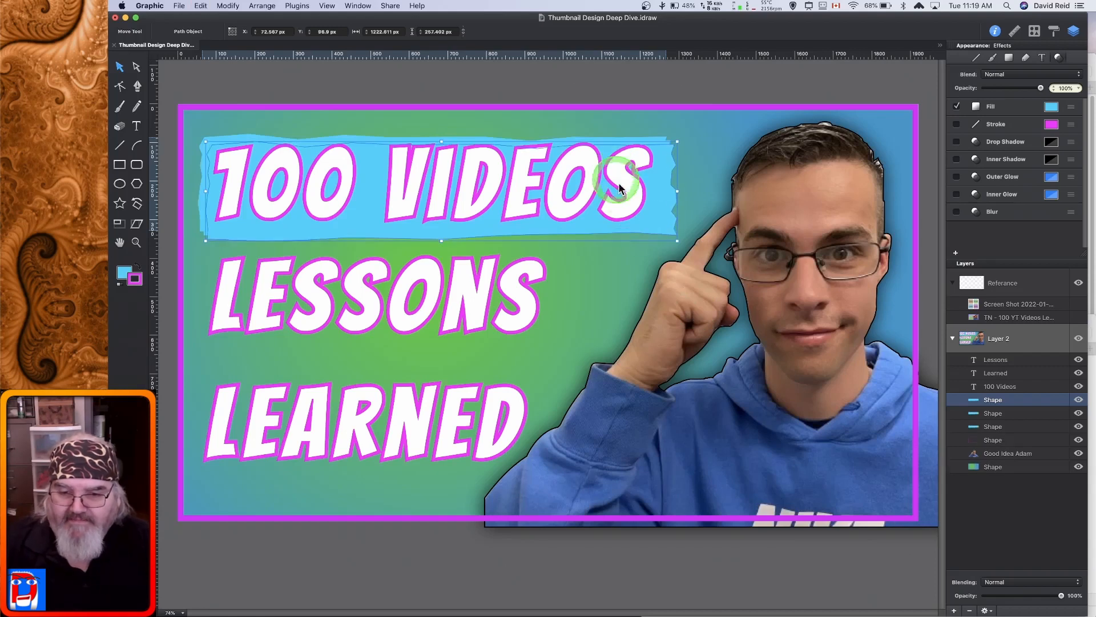
left_click_drag(659, 215, 647, 315)
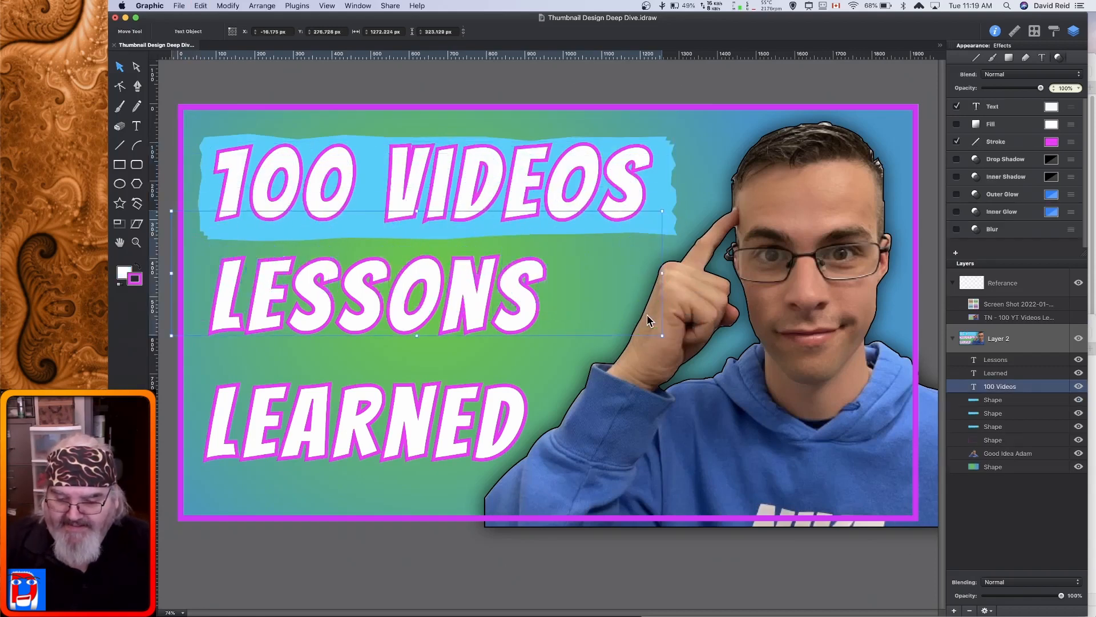
Undo the "100 Videos" text move, and fit one blue banner copy behind "Lessons" at about 930 px wide.
key("super+z")
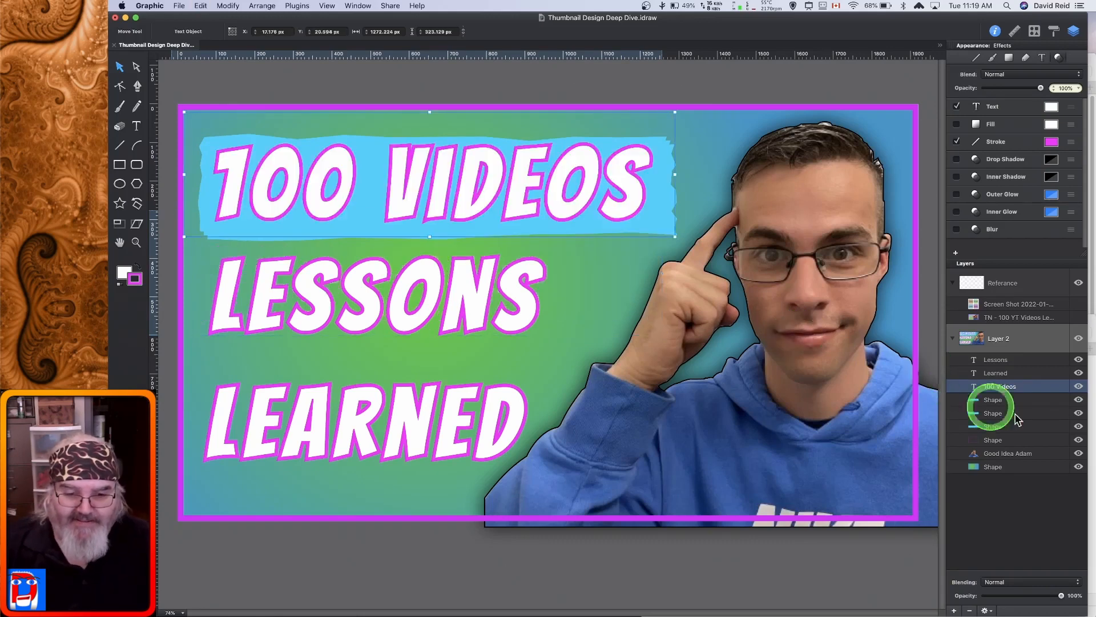
left_click(1021, 417)
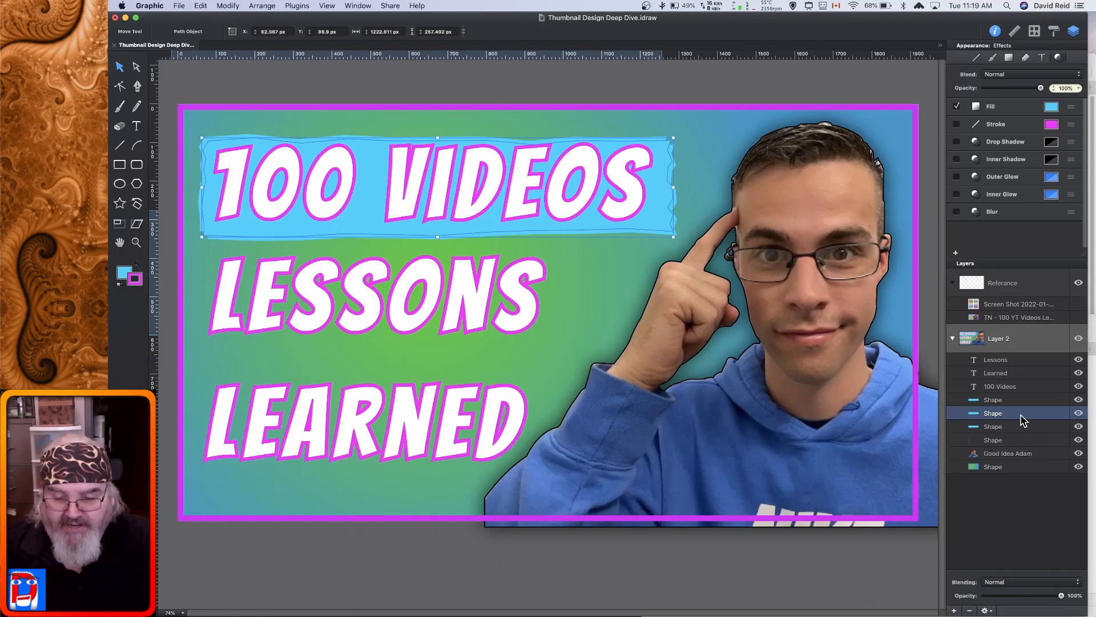
key("shift+Down")
key("shift+Down")
key("shift+Down")
key("shift+Down")
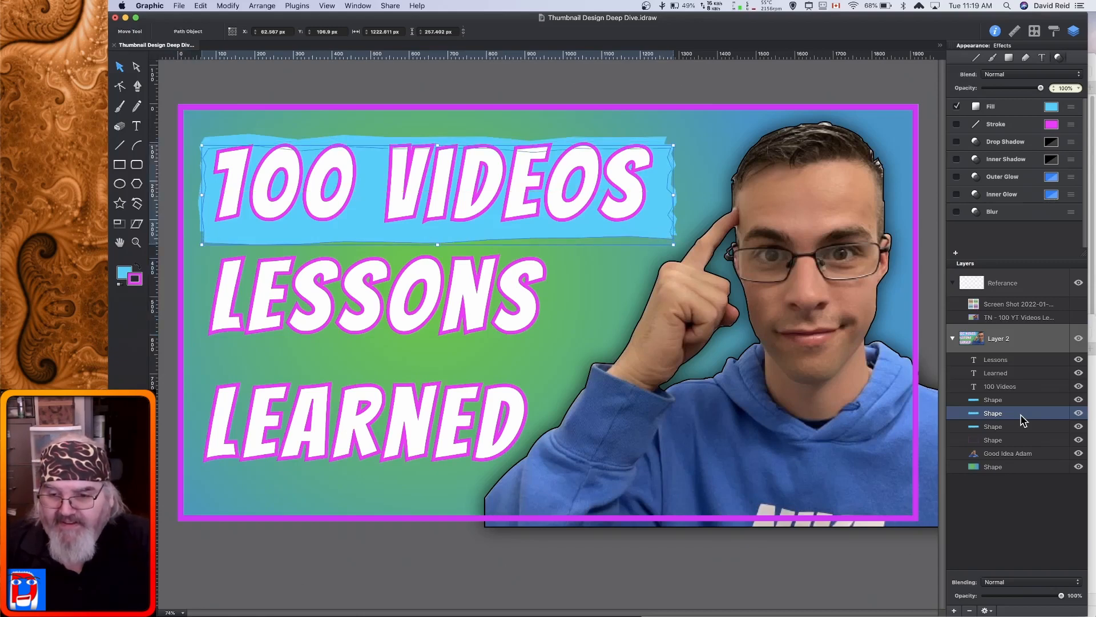
key("shift+Down")
key("shift+Down")
key("shift+Down")
key("shift+Down")
key("shift+Down")
key("shift+Down")
key("shift+Down")
key("shift+Down")
key("shift+Down")
key("shift+Down")
key("shift+Down")
key("shift+Down")
key("shift+Down")
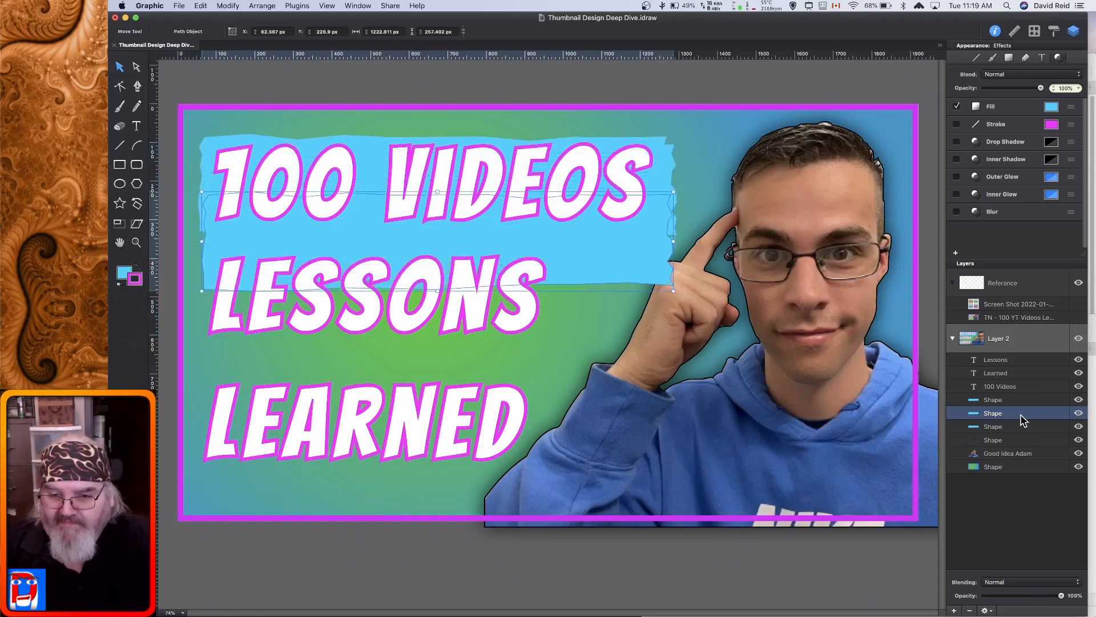
key("shift+Down")
key("shift+Down")
key("shift+Down")
key("shift+Down")
key("shift+Down")
key("shift+Down")
key("shift+Down")
key("shift+Down")
key("shift+Down")
key("shift+Down")
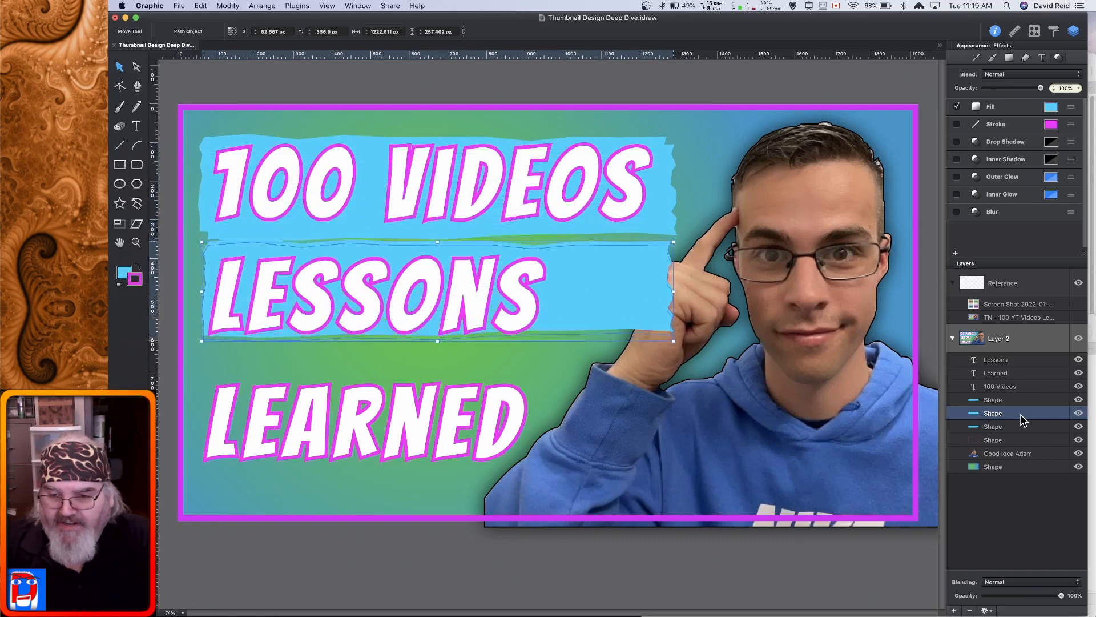
key("Down")
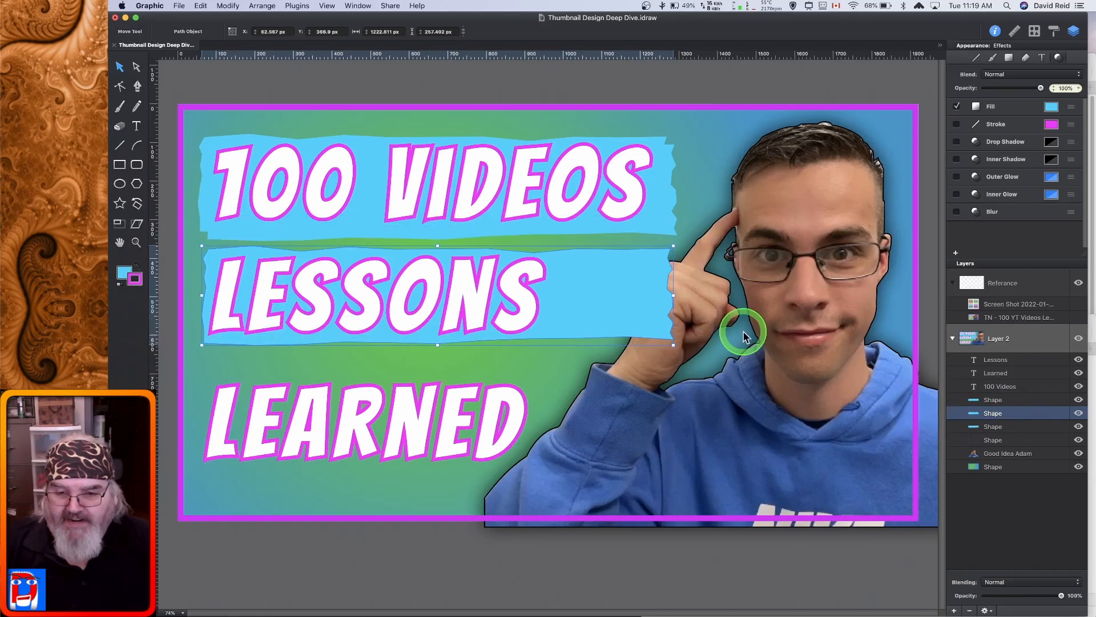
left_click_drag(672, 293, 562, 298)
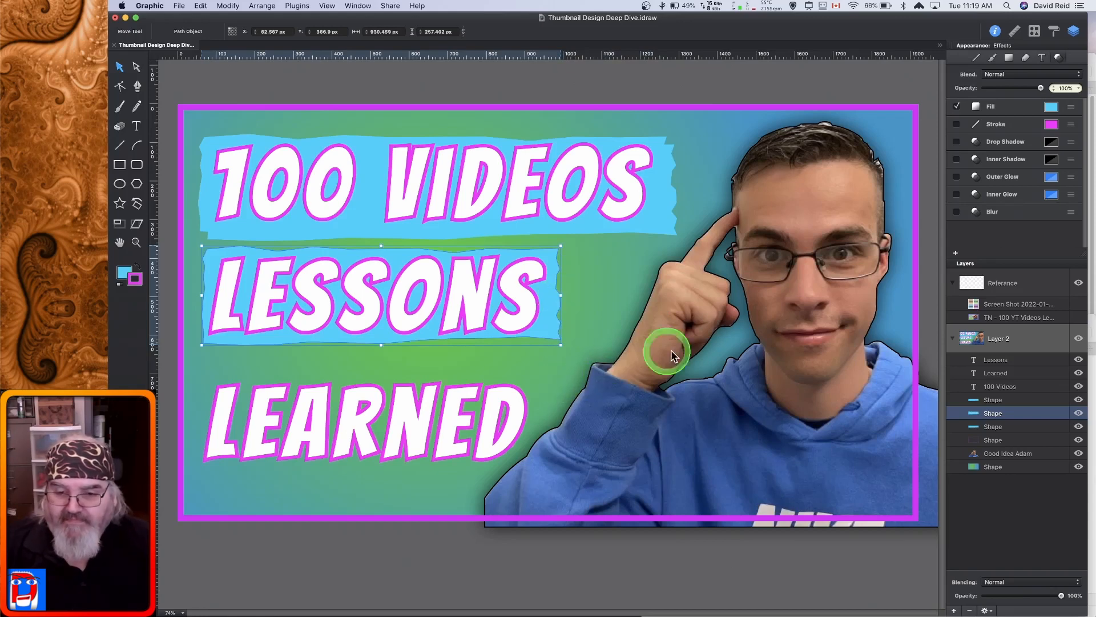
Move the other blue banner copy down behind "Learned" and narrow it to about 897 px to fit the word.
left_click(1022, 402)
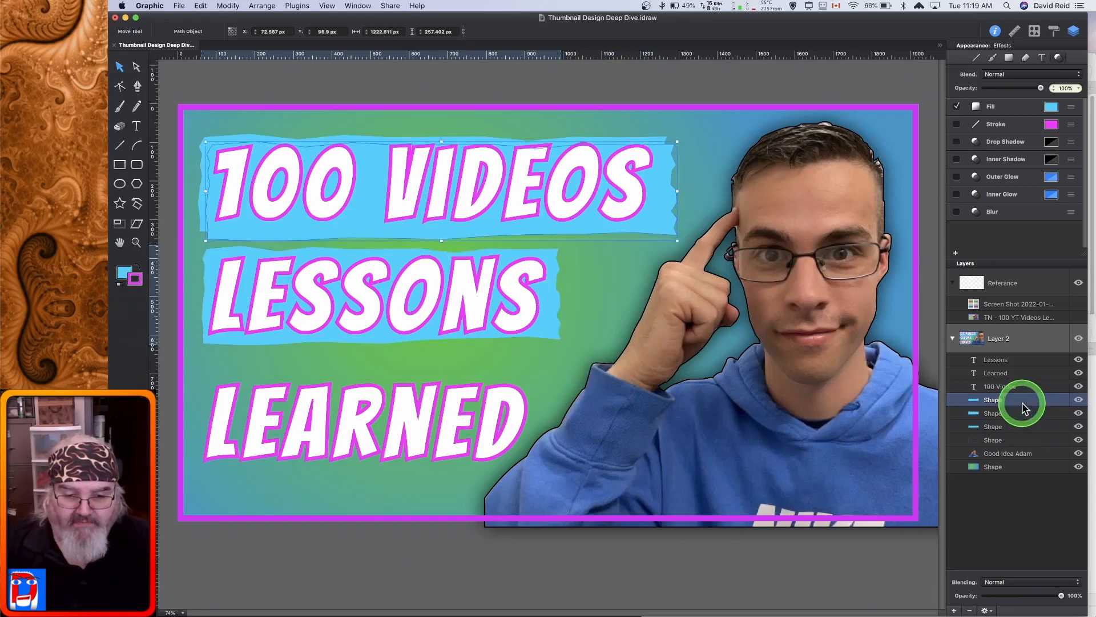
key("shift+Down")
key("shift+Down")
key("shift+Down")
key("shift+Down")
key("shift+Down")
key("shift+Down")
key("shift+Down")
key("shift+Down")
key("shift+Down")
key("shift+Down")
key("shift+Down")
key("shift+Down")
key("shift+Down")
key("shift+Down")
key("shift+Down")
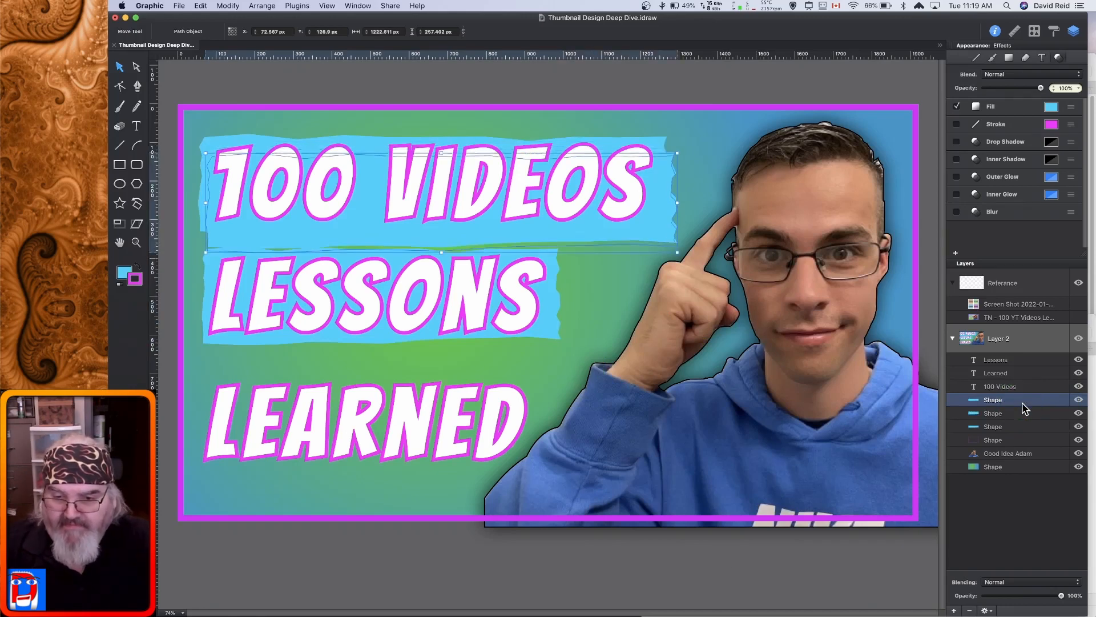
key("shift+Down")
key("shift+Down")
key("shift+Down")
key("shift+Down")
key("shift+Down")
key("shift+Down")
key("shift+Down")
key("shift+Down")
key("shift+Down")
key("shift+Down")
key("shift+Down")
key("shift+Down")
key("shift+Down")
key("shift+Down")
key("shift+Down")
key("shift+Down")
key("shift+Down")
key("shift+Down")
key("shift+Down")
key("shift+Down")
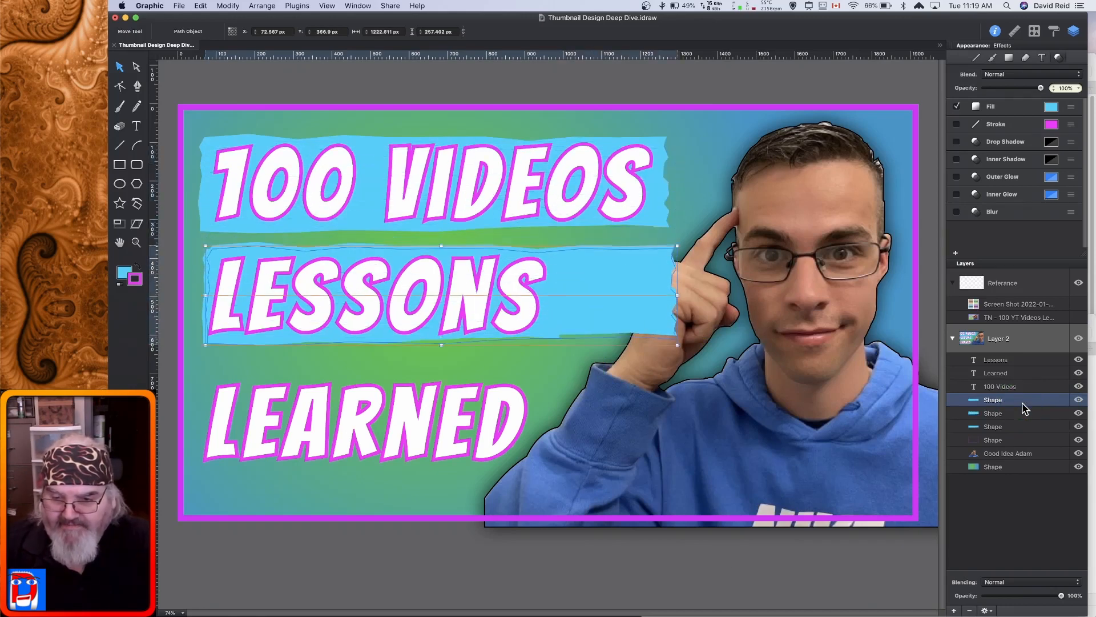
key("shift+Down")
key("shift+Down")
key("shift+Down")
key("shift+Down")
key("shift+Down")
key("shift+Down")
key("shift+Down")
key("shift+Down")
key("shift+Down")
key("shift+Down")
key("shift+Down")
key("shift+Down")
key("shift+Down")
key("shift+Down")
key("shift+Down")
key("shift+Down")
key("shift+Down")
key("shift+Down")
key("shift+Down")
key("shift+Down")
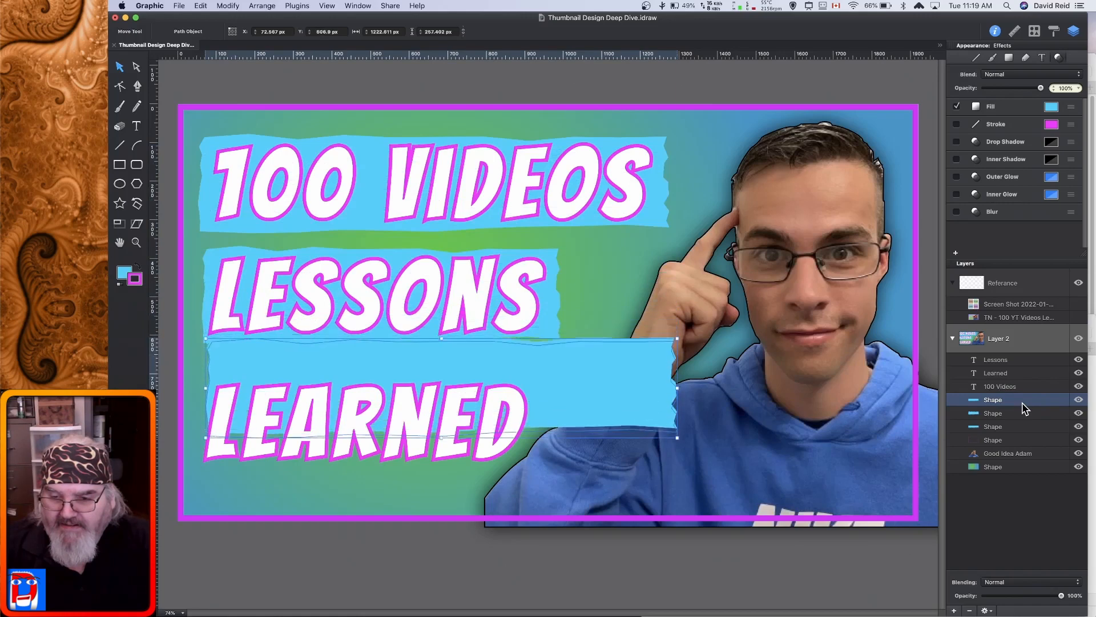
key("shift+Down")
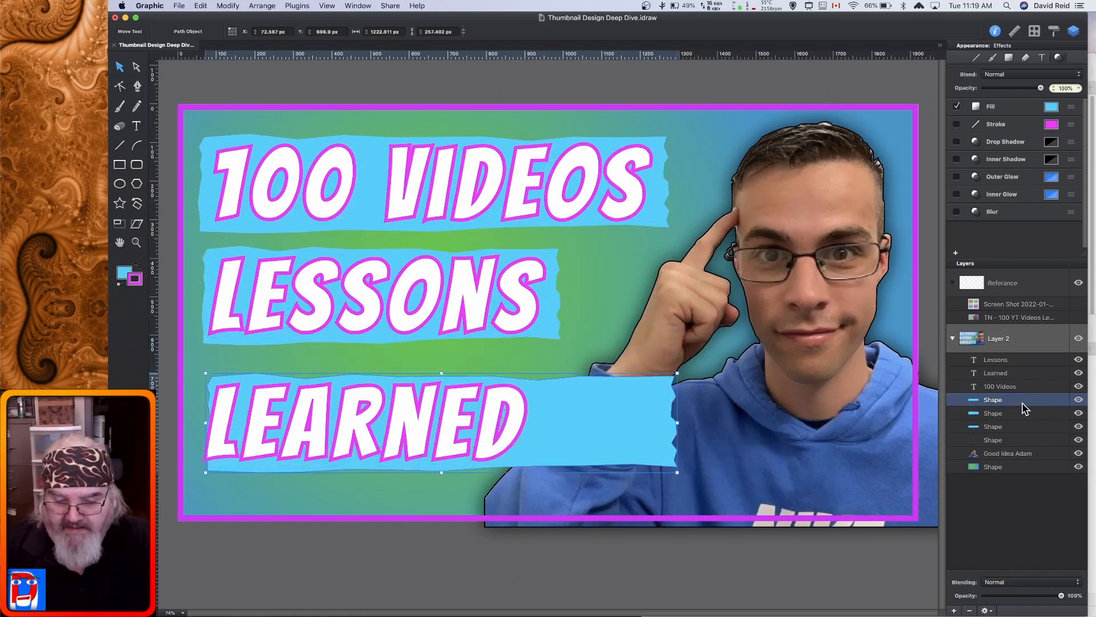
key("shift+Left")
key("shift+Left")
key("shift+Left")
key("shift+Left")
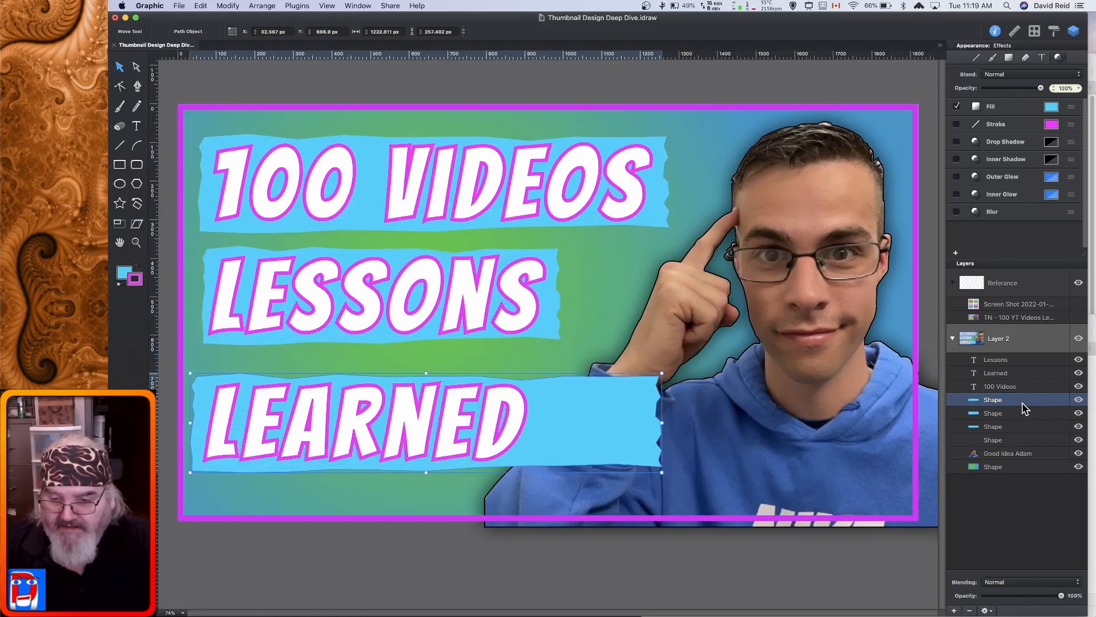
key("shift+Right")
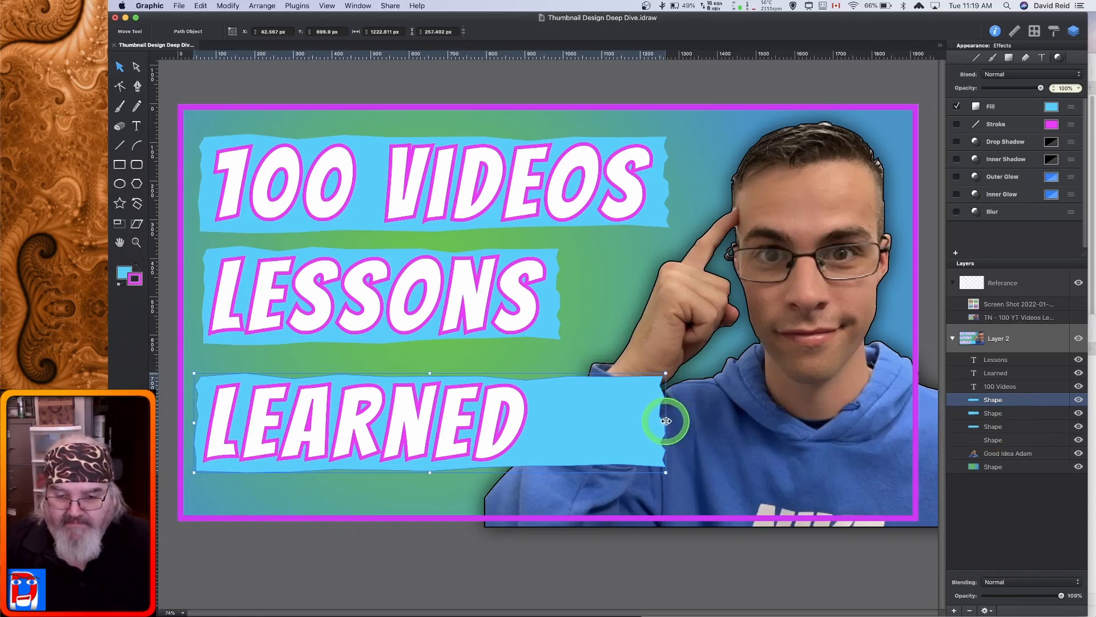
left_click_drag(665, 422, 540, 426)
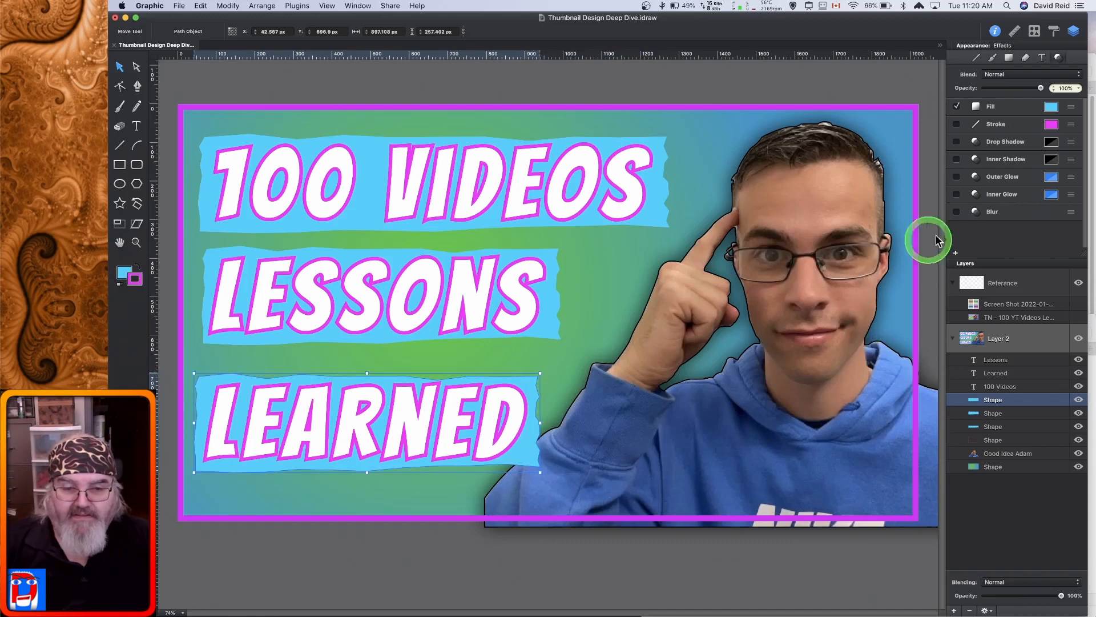
Compare with the reference thumbnail and give all three banners a drop shadow with X 10 pt, Y 15 pt and size 32 pt.
left_click(1079, 318)
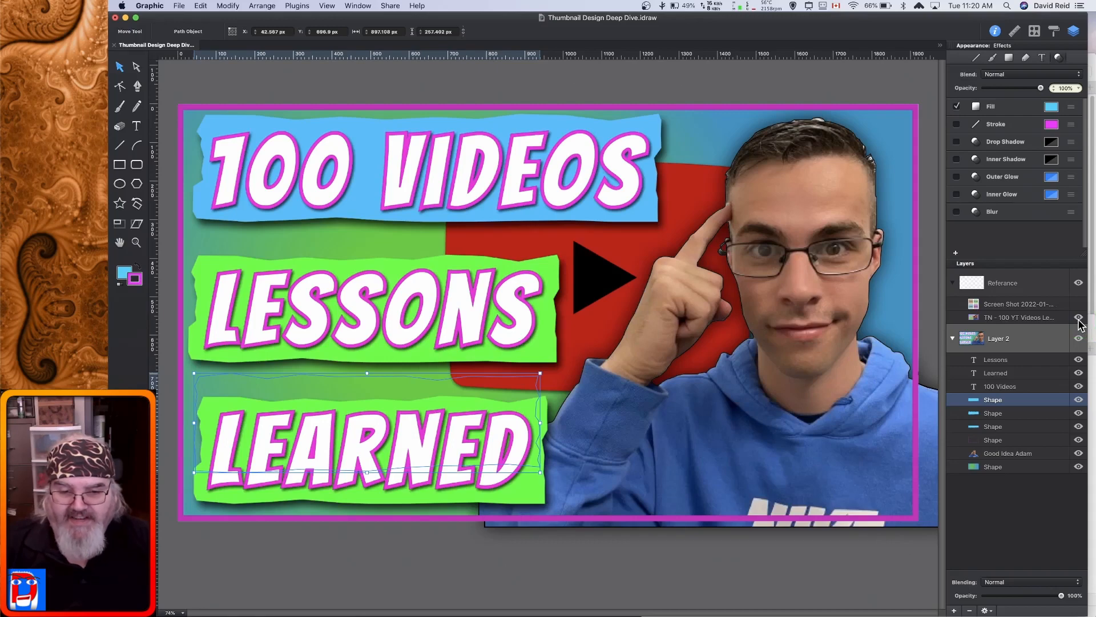
left_click(1079, 318)
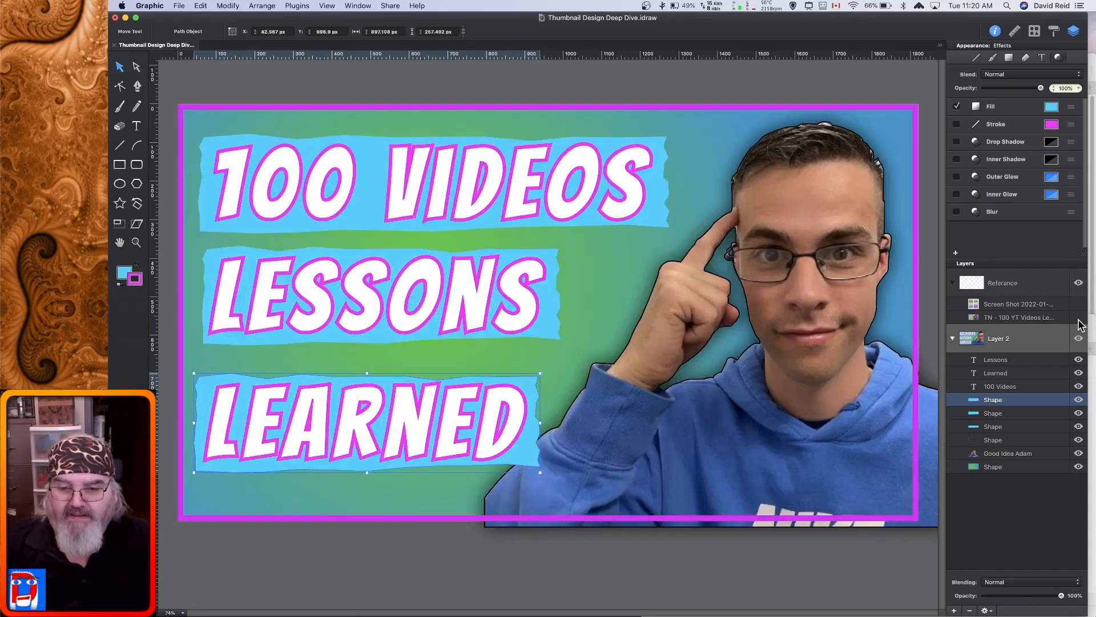
left_click(1009, 428, "shift")
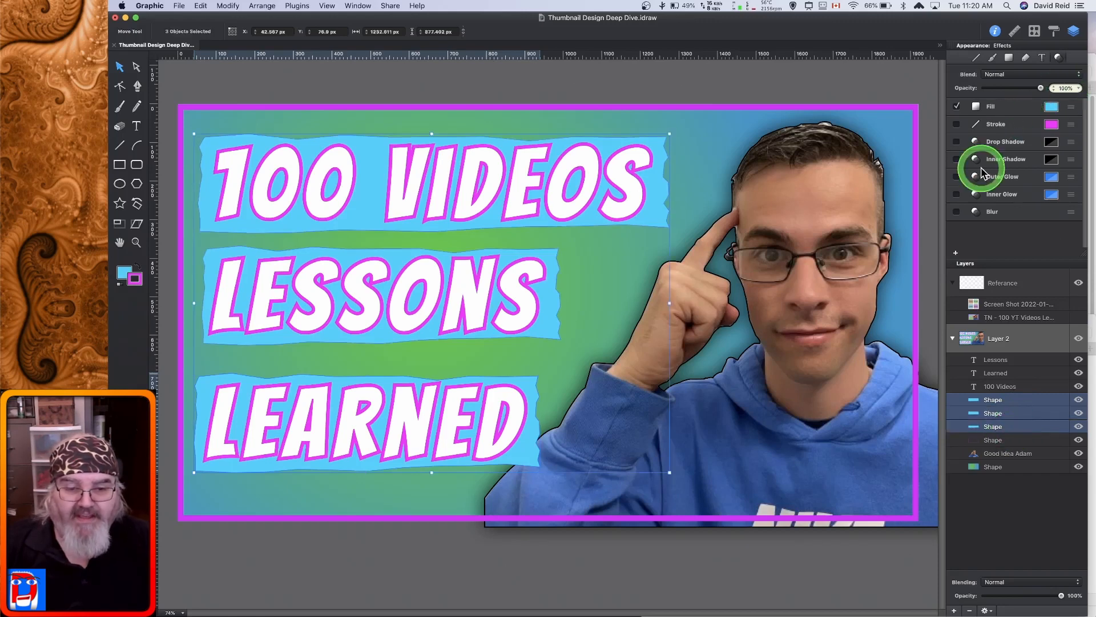
left_click(1000, 144)
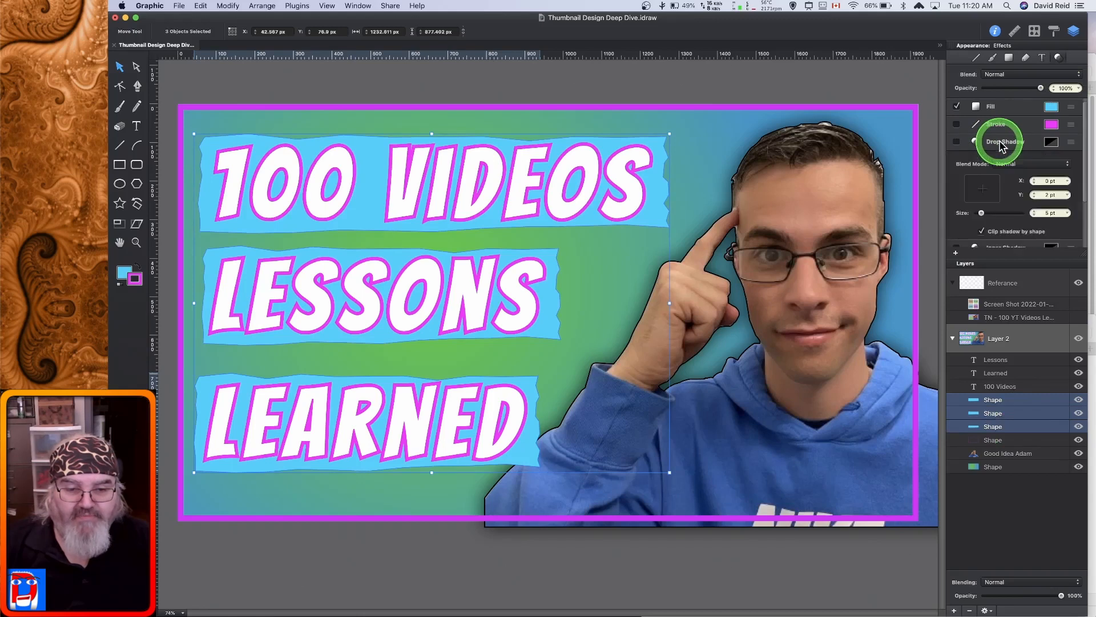
left_click(1067, 181)
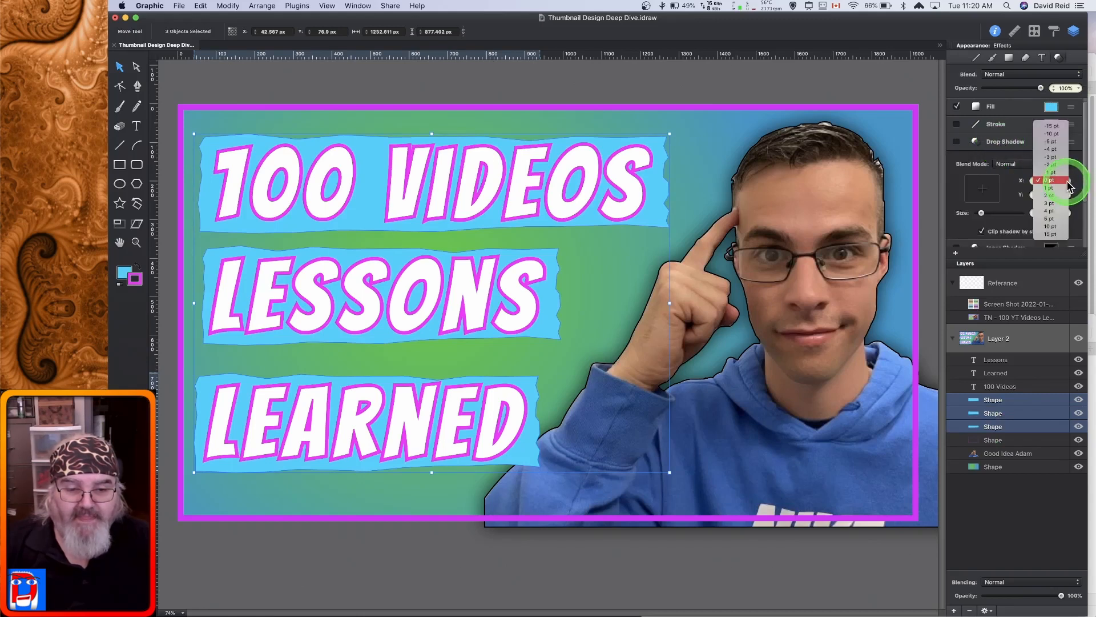
left_click(1061, 227)
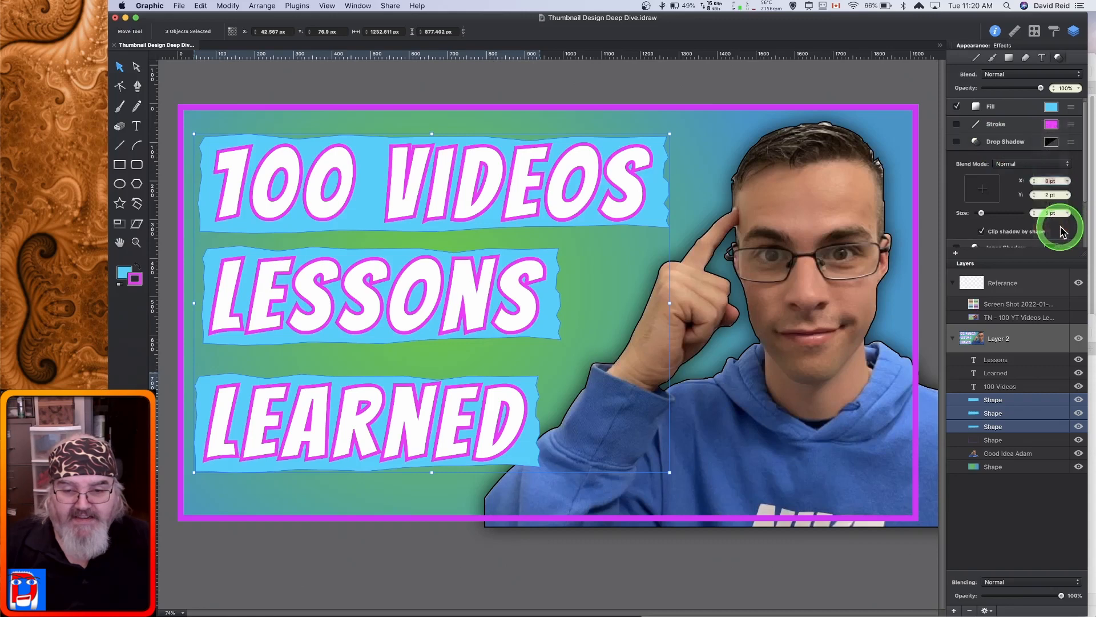
left_click(1067, 196)
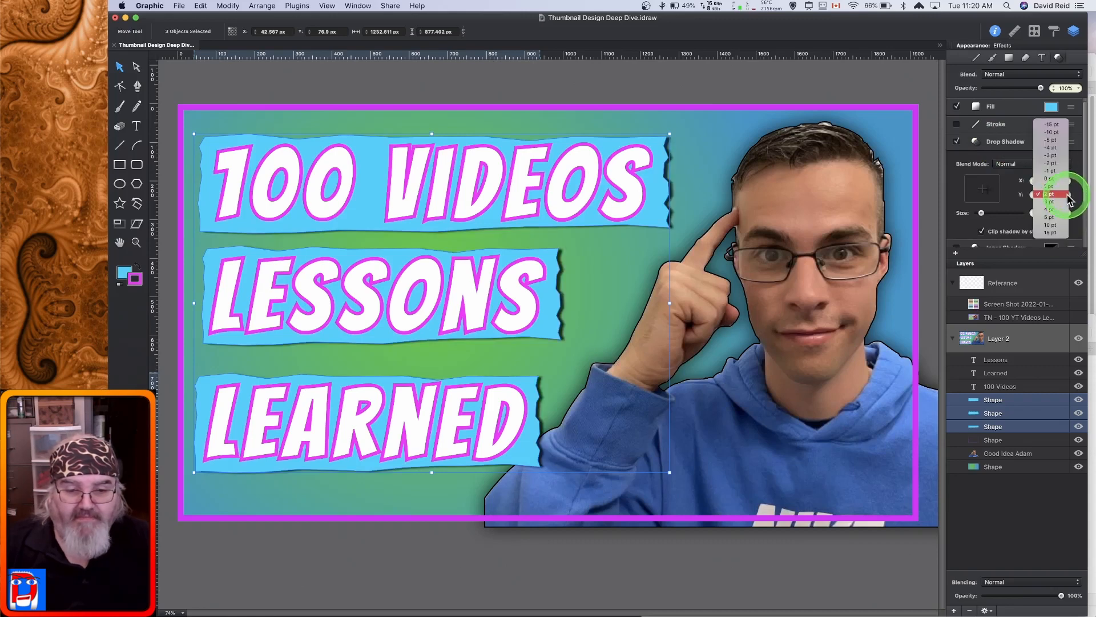
left_click(1058, 232)
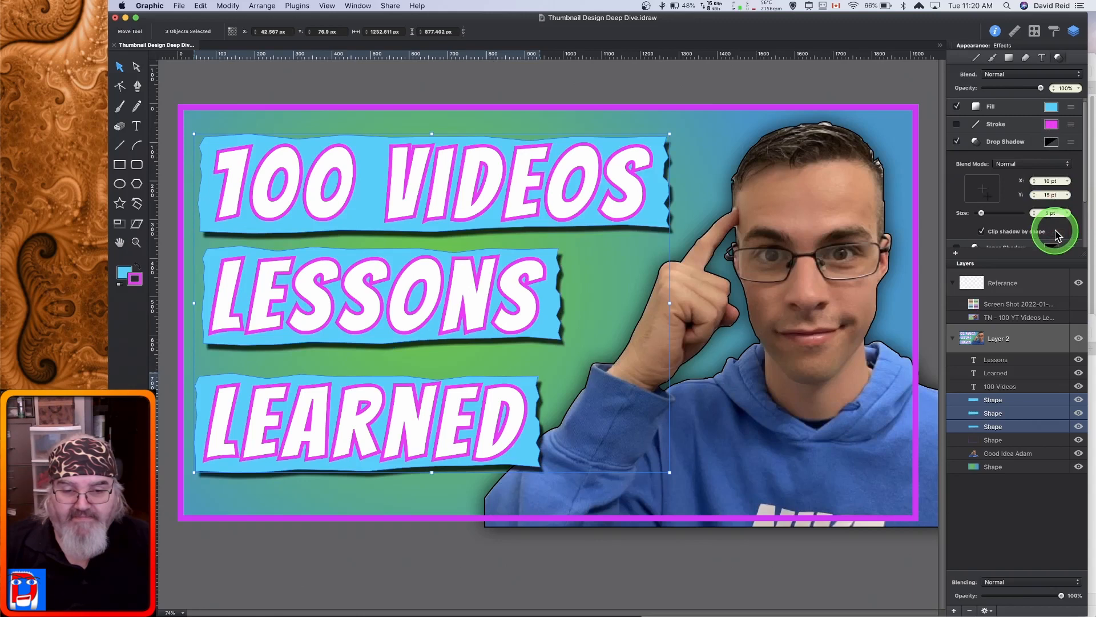
left_click_drag(982, 213, 1006, 217)
Refine the banners' drop shadow to X 8 pt, Y 10 pt and size 20 pt, and dismiss the system notification.
left_click(1066, 181)
left_click(1050, 181)
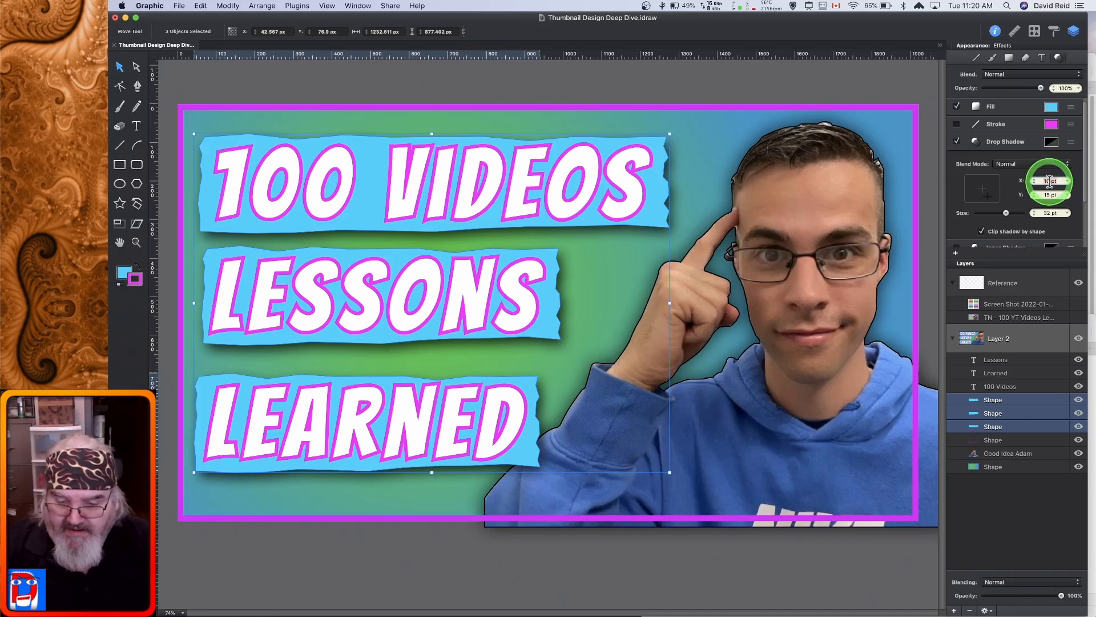
type("8")
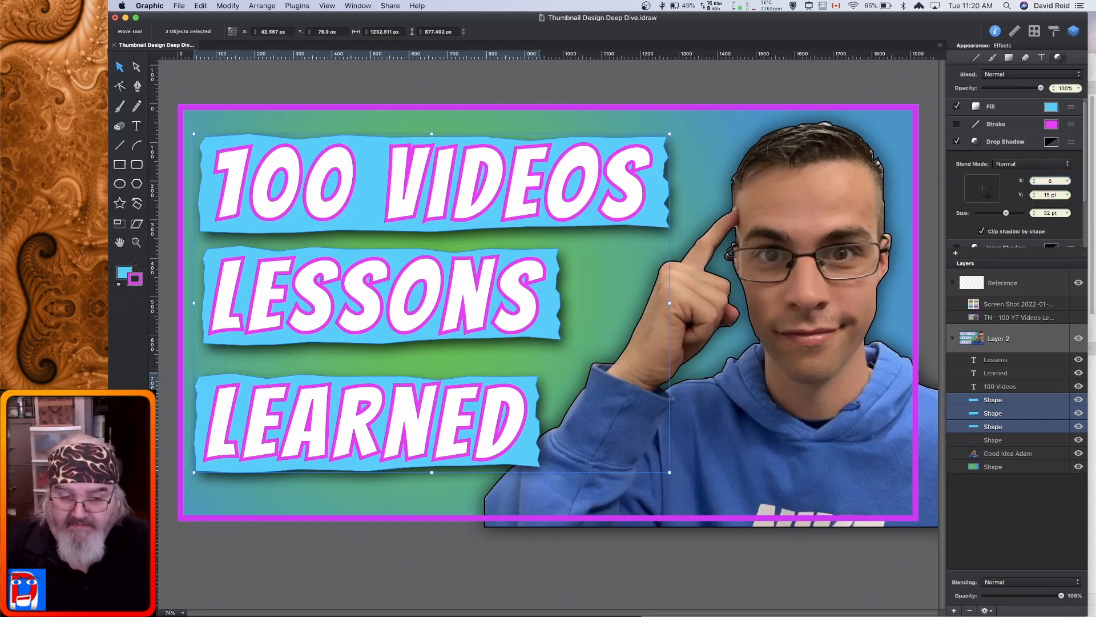
key("Tab")
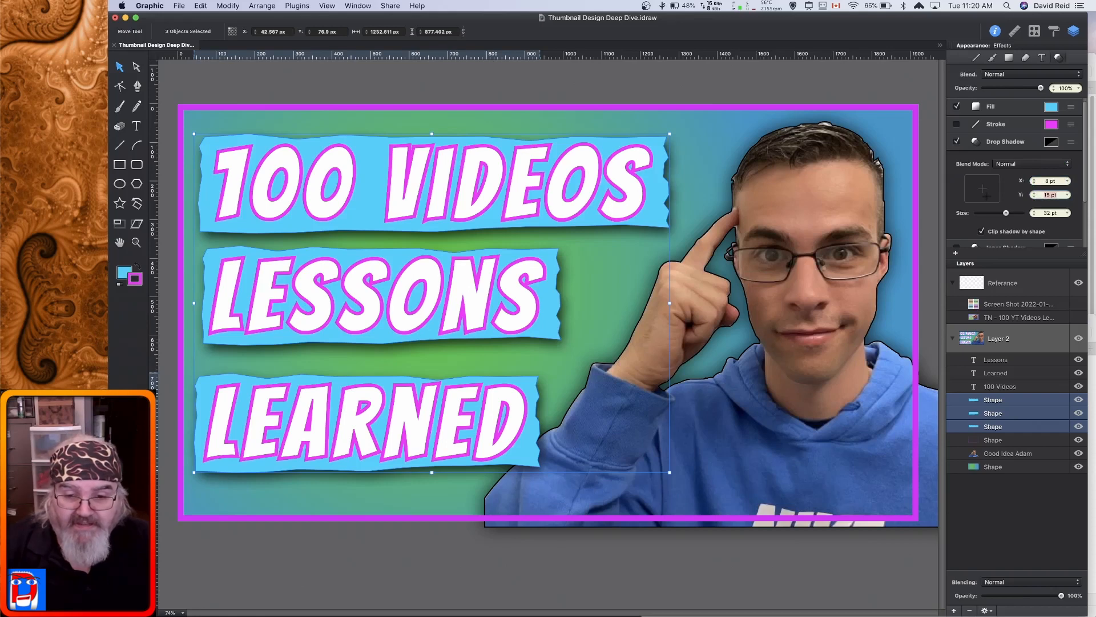
type("1")
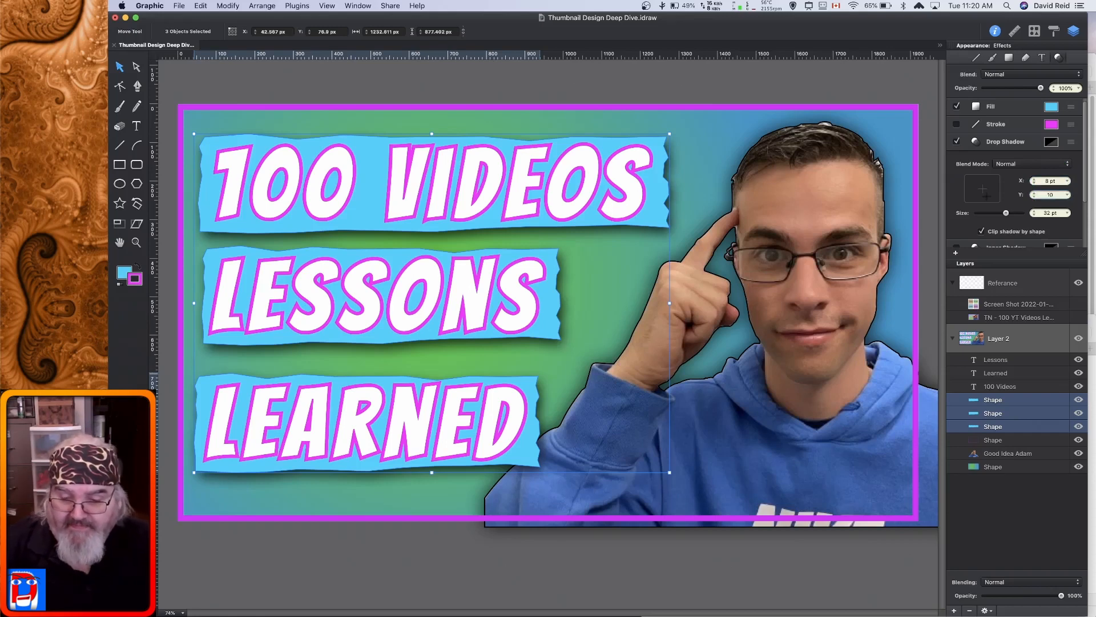
type("0")
key("Return")
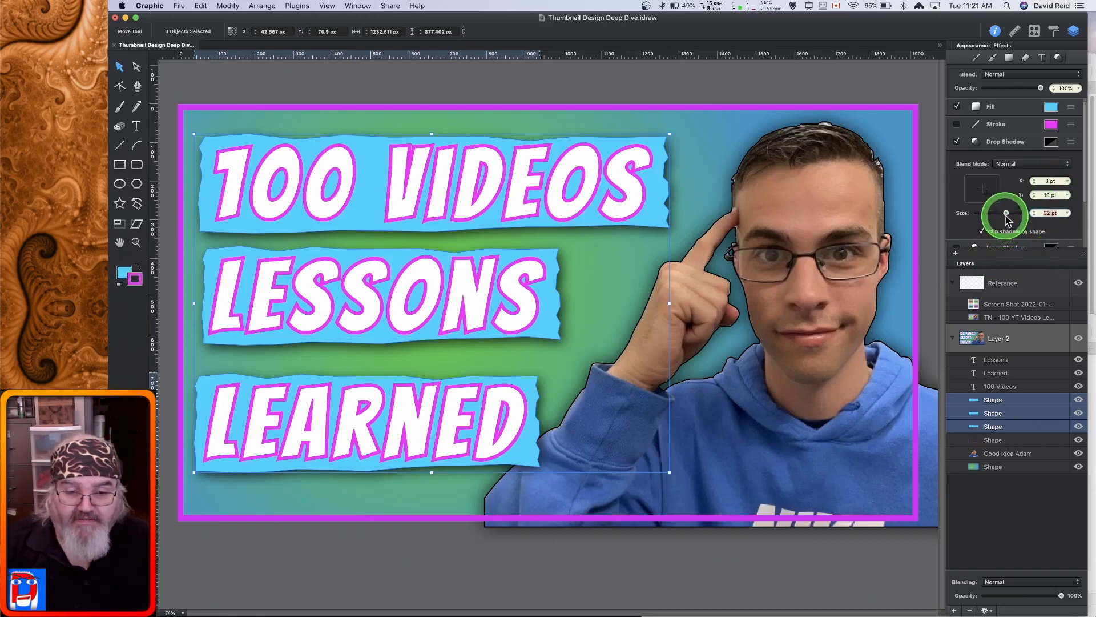
left_click_drag(1006, 219, 998, 221)
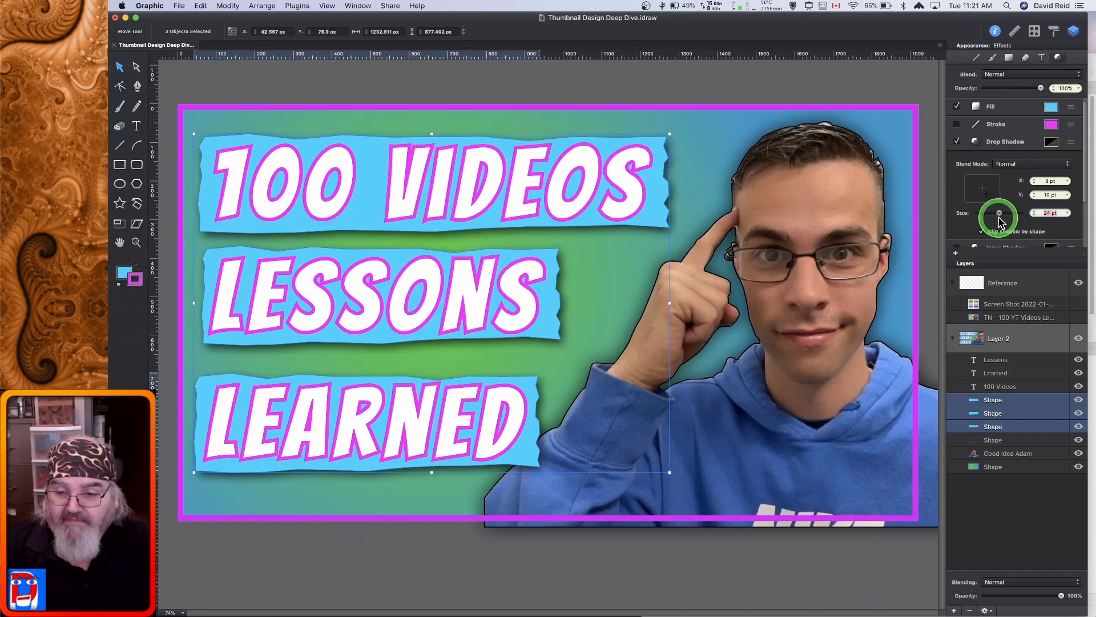
left_click_drag(1001, 222, 995, 222)
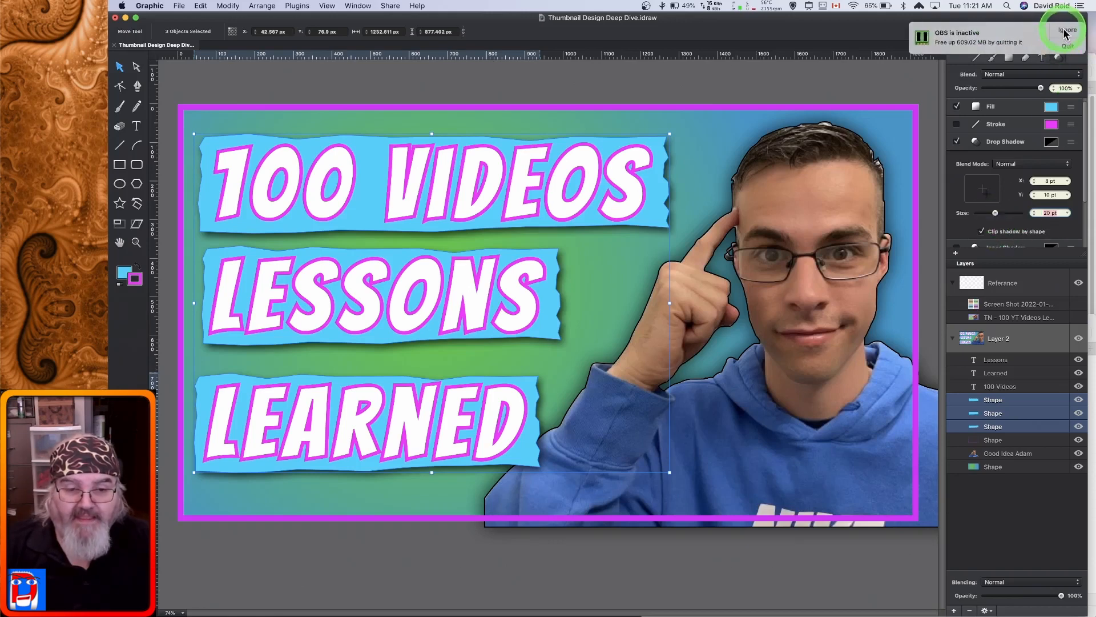
left_click(1067, 29)
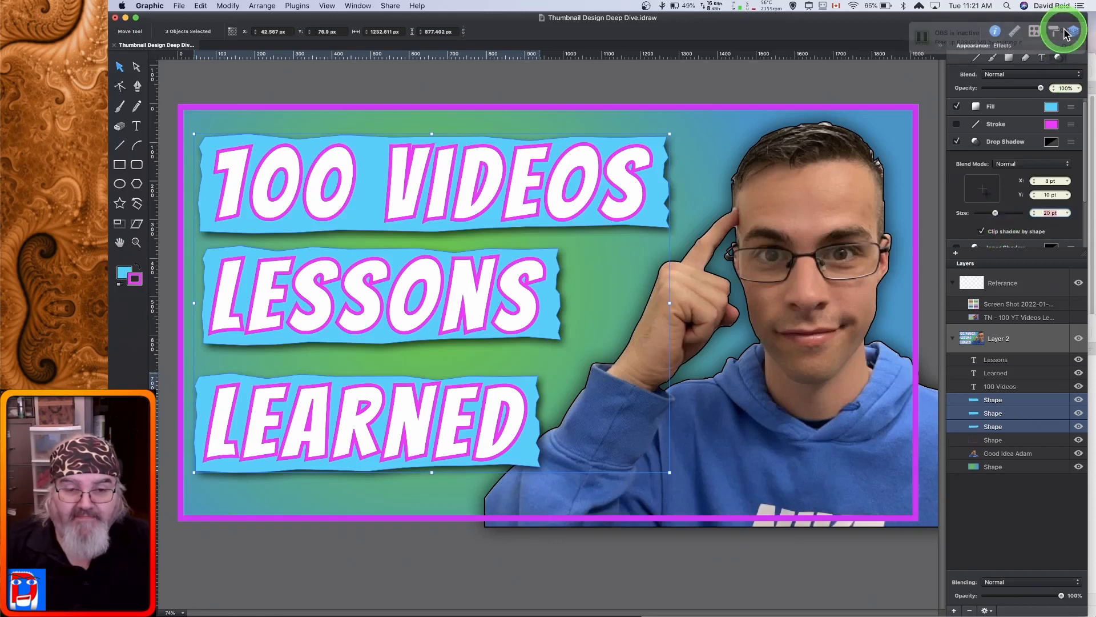
Move the "Learned" banner directly beneath the "Learned" text in the layer order and select that text.
left_click(993, 400)
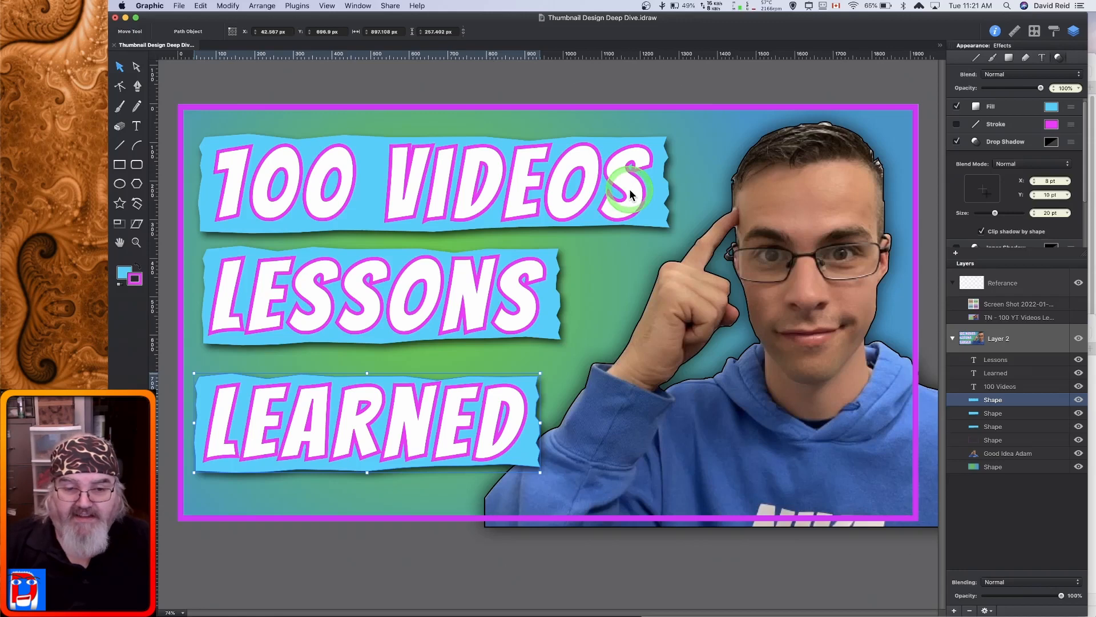
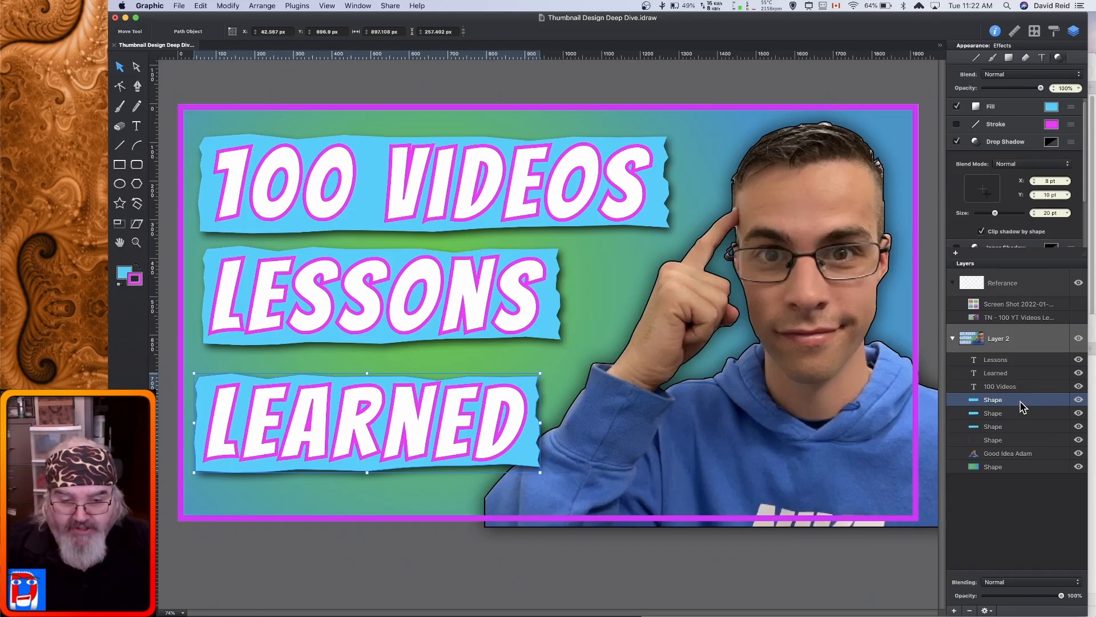
left_click_drag(1023, 407, 1016, 389)
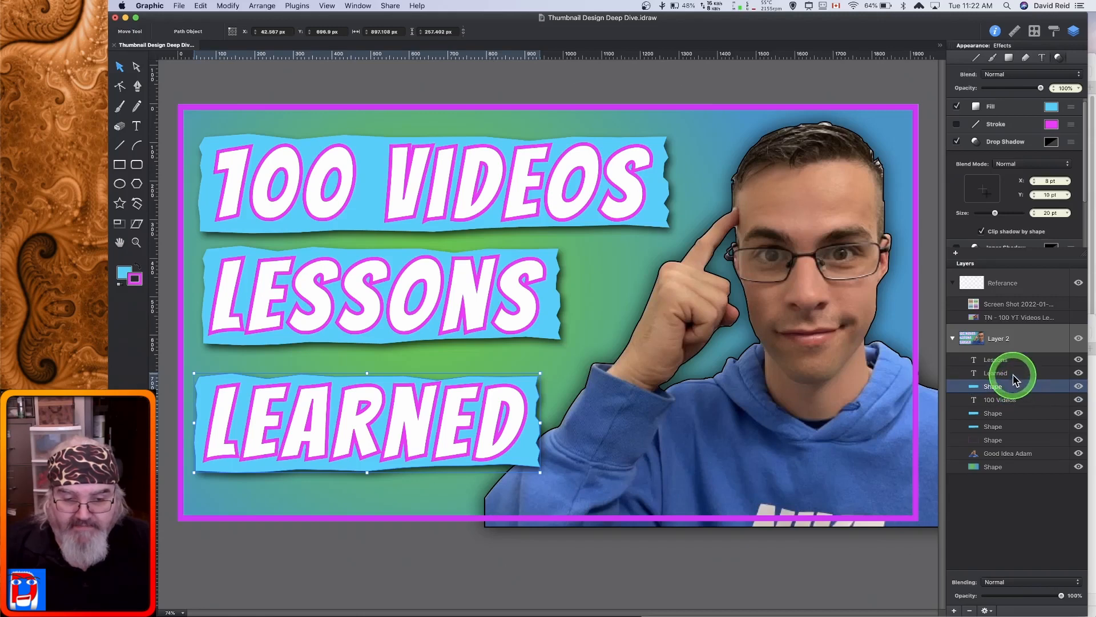
left_click(1013, 375)
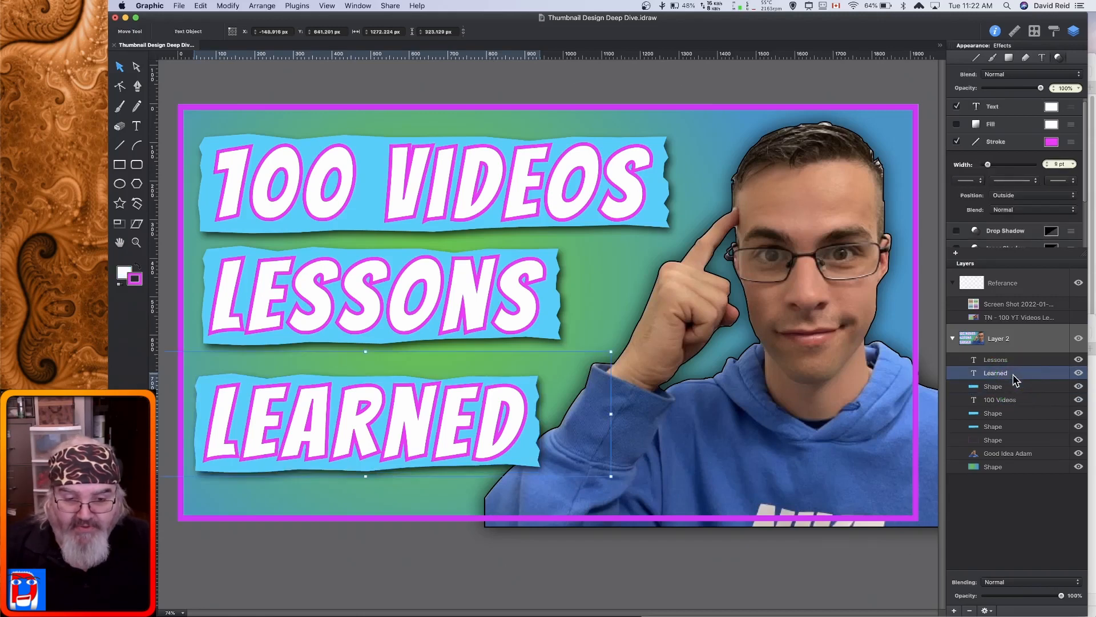
Group the "Learned" text with its banner and name the group "Learned".
left_click(1012, 386, "shift")
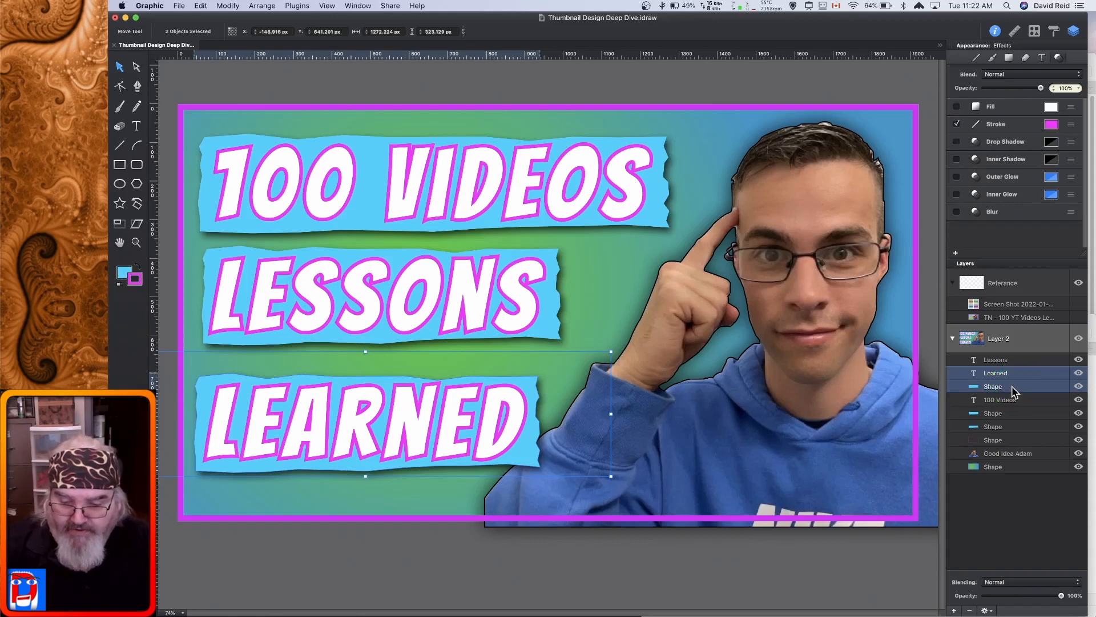
key("super+g")
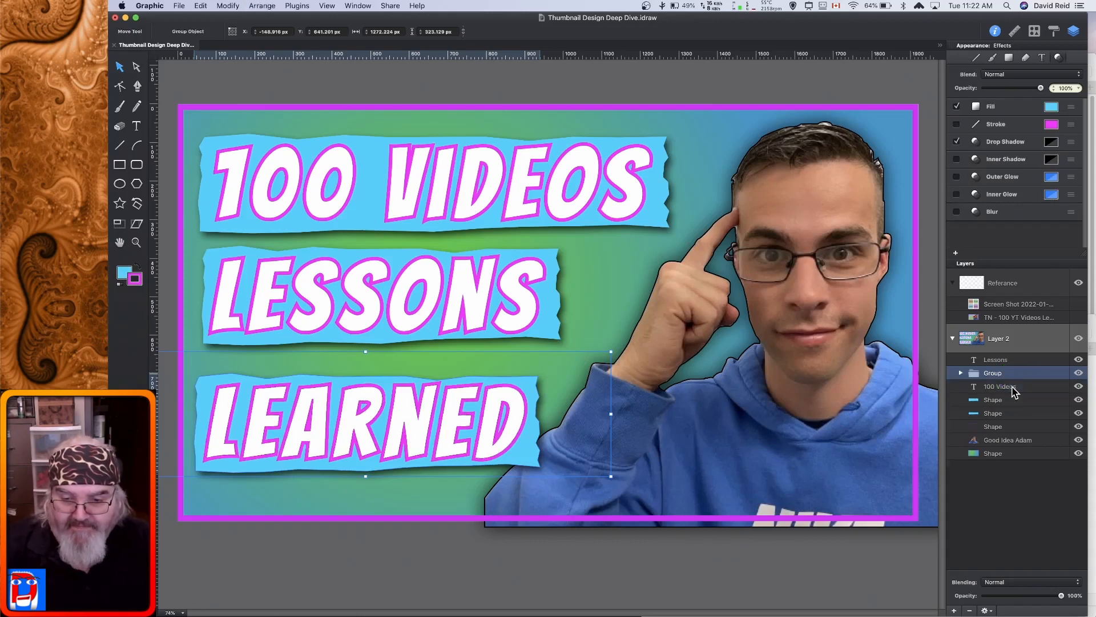
left_click(1013, 379)
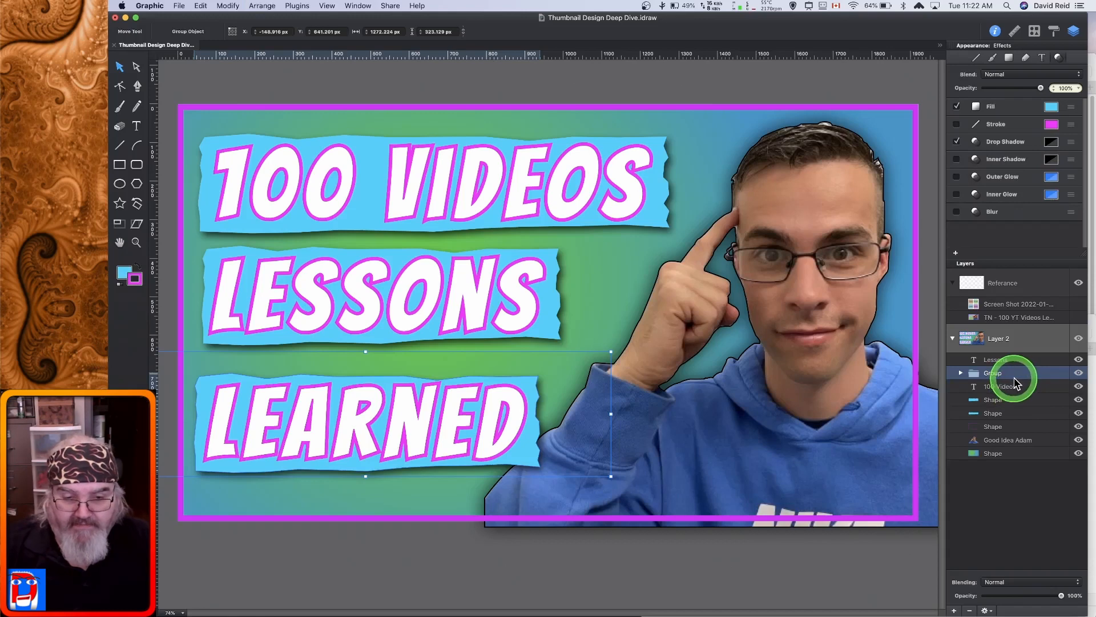
left_click(1015, 381)
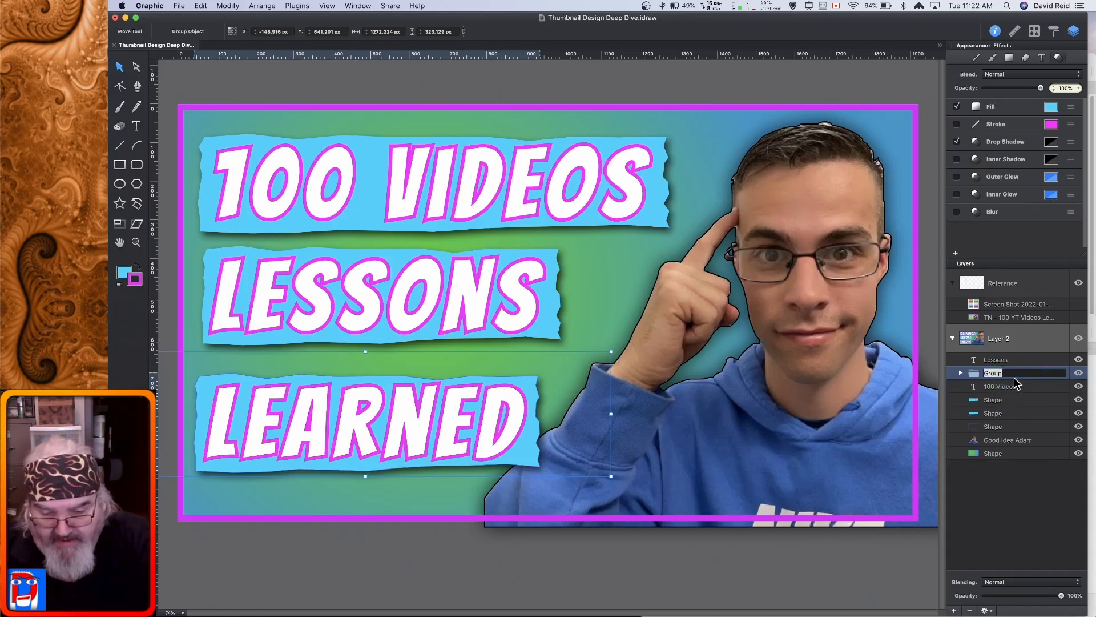
type("Learned")
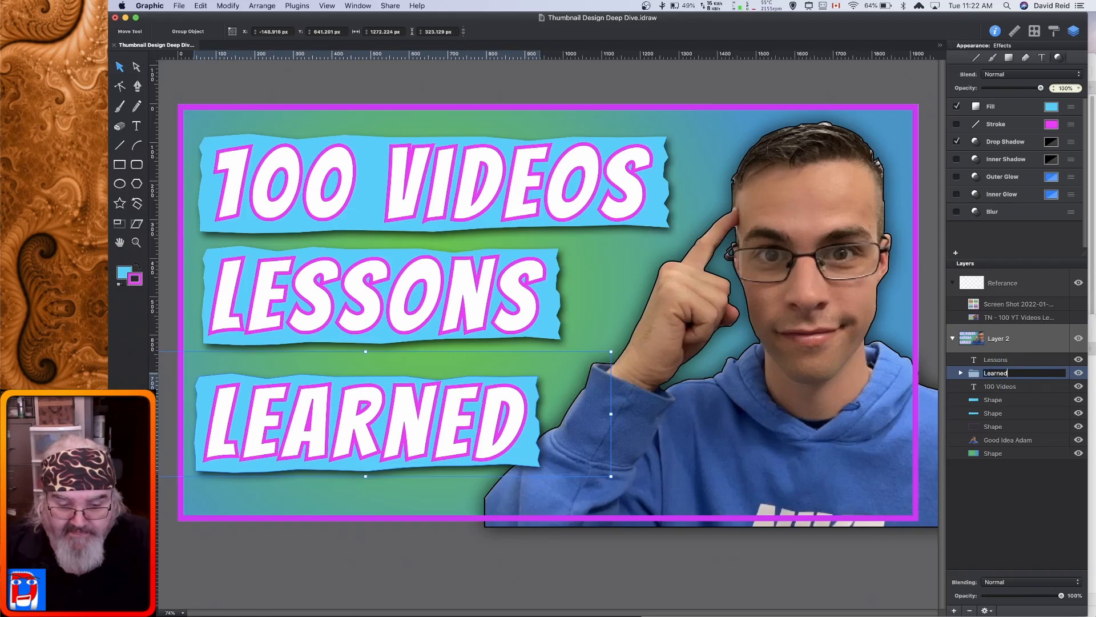
key("Return")
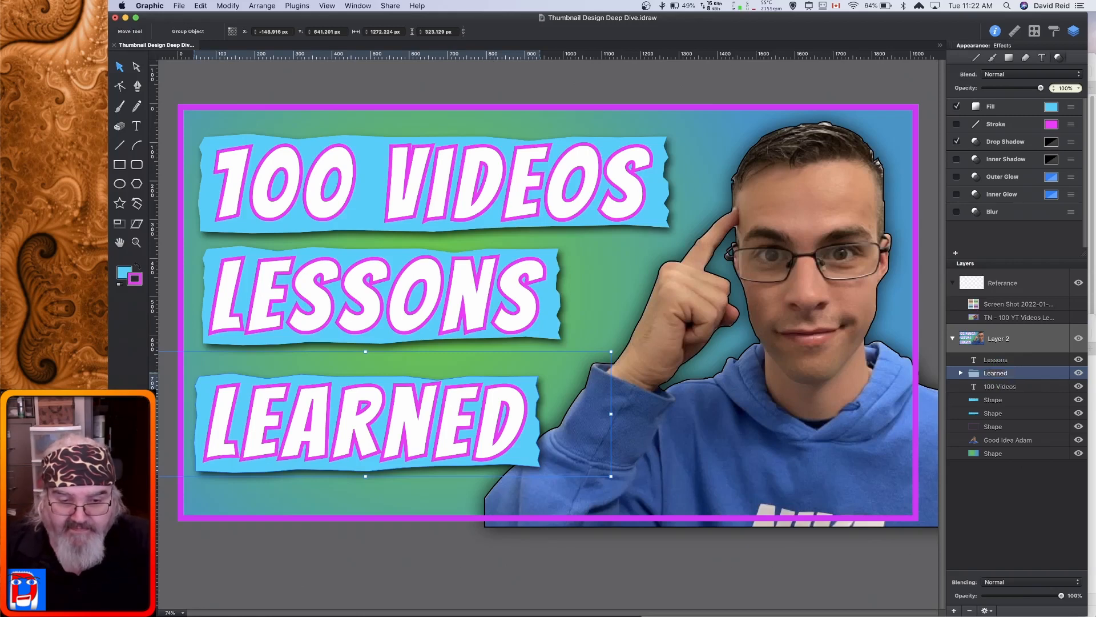
left_click(1016, 377)
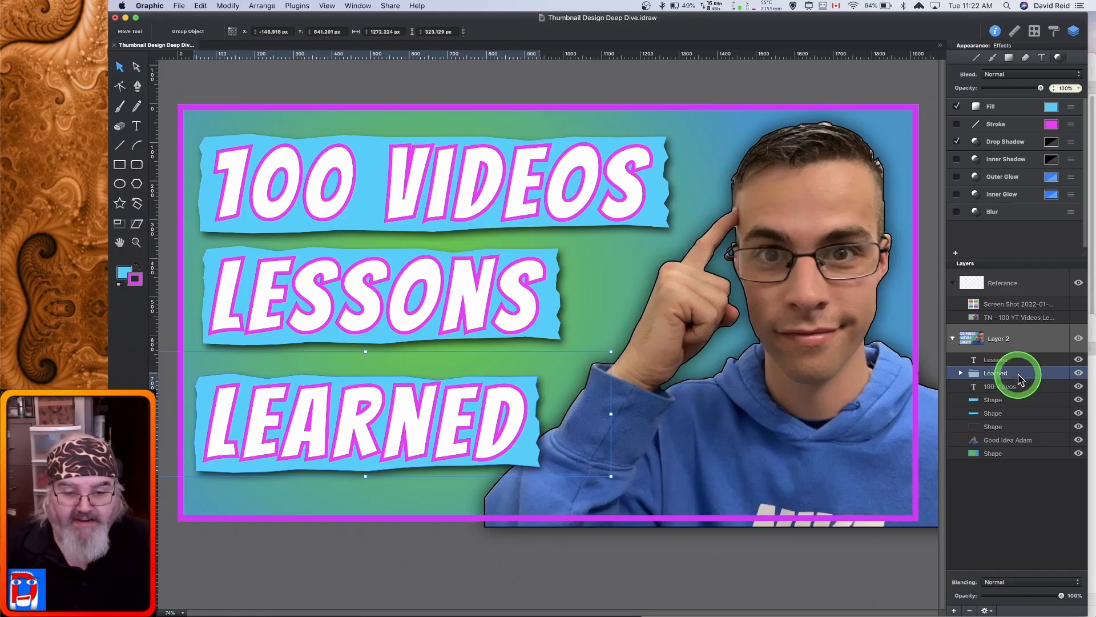
Move the "Lessons" banner directly beneath its text in the layer order and group the two as "Lessons".
left_click(1004, 403)
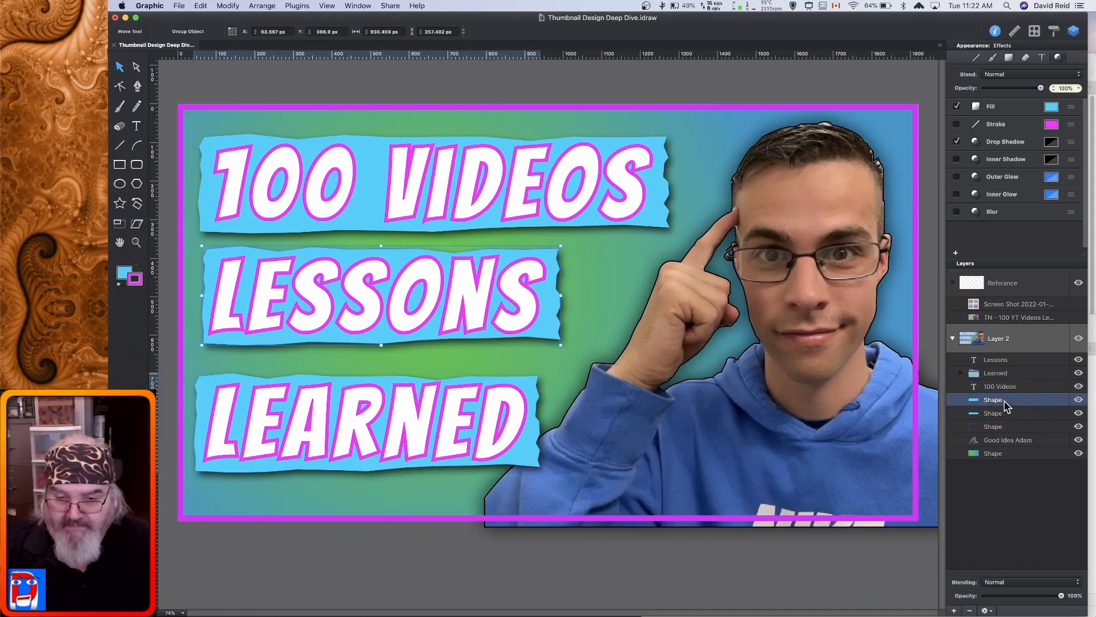
left_click(1006, 402)
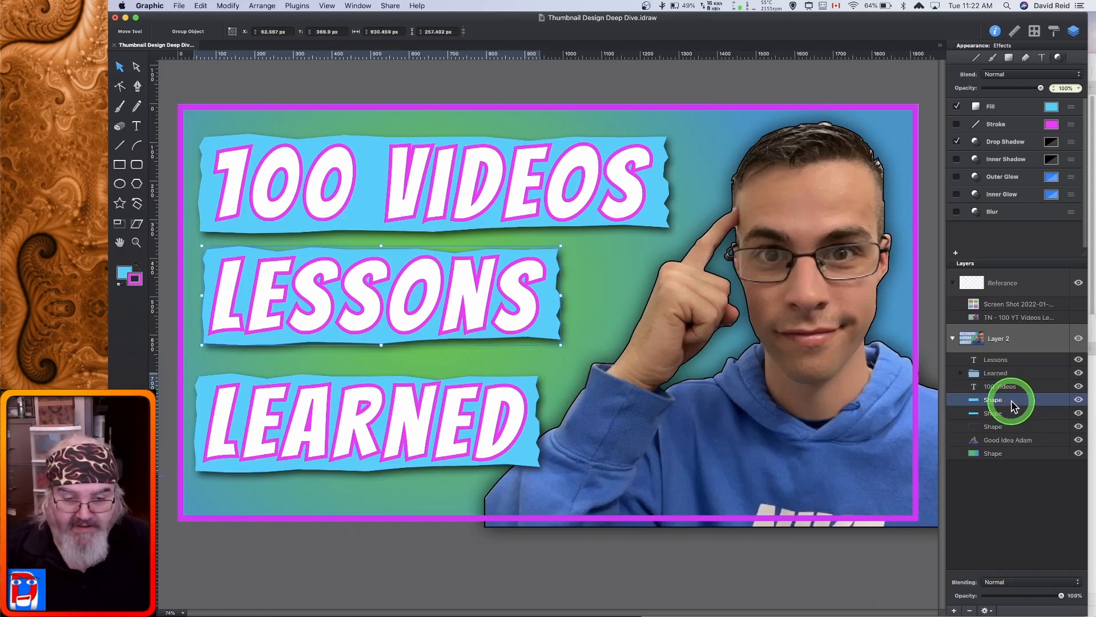
left_click_drag(1009, 402, 1011, 372)
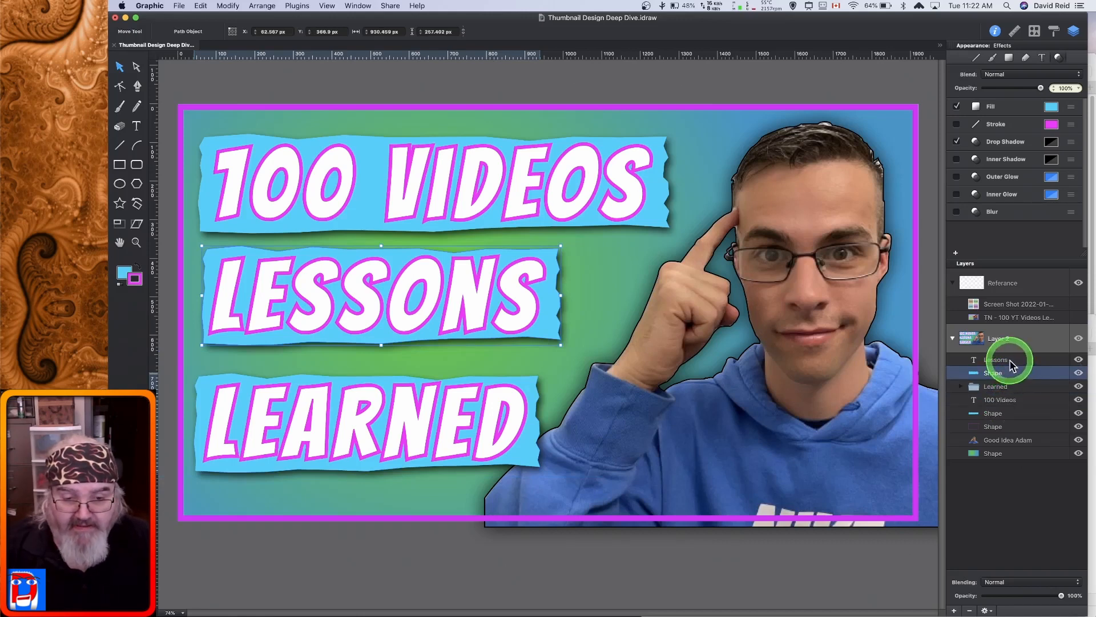
left_click(1011, 361, "shift")
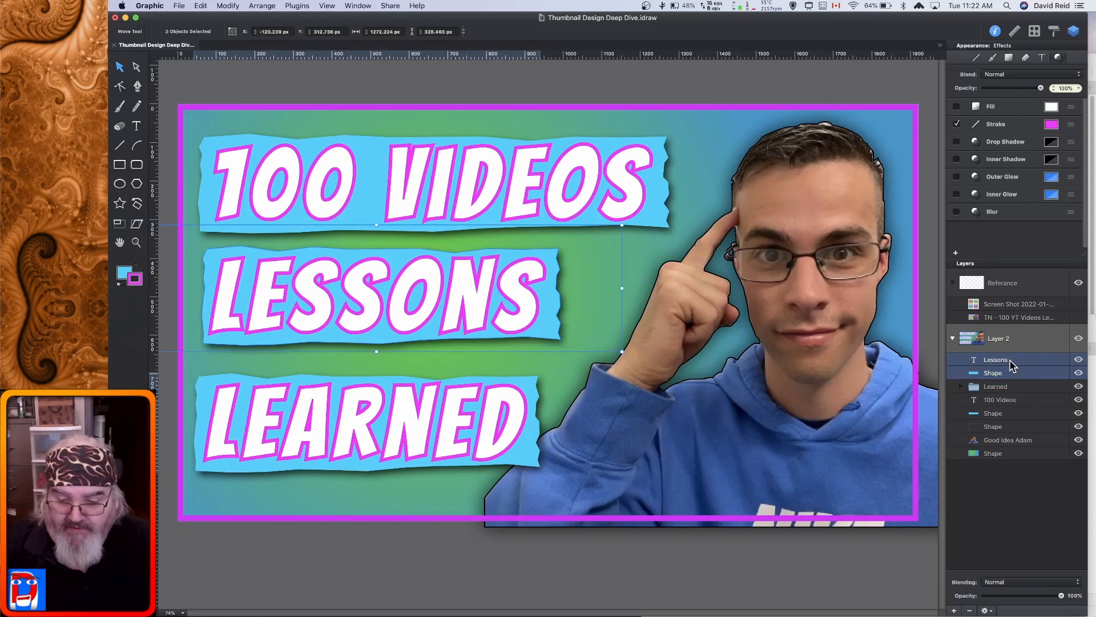
key("super+g")
double_click(1010, 361)
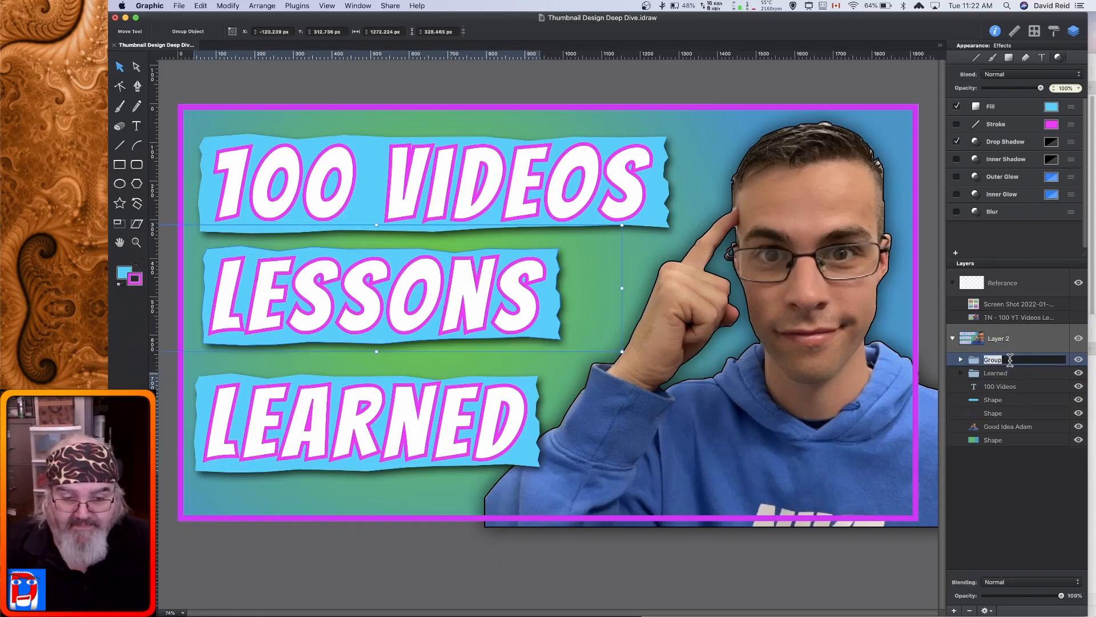
type("Lessons")
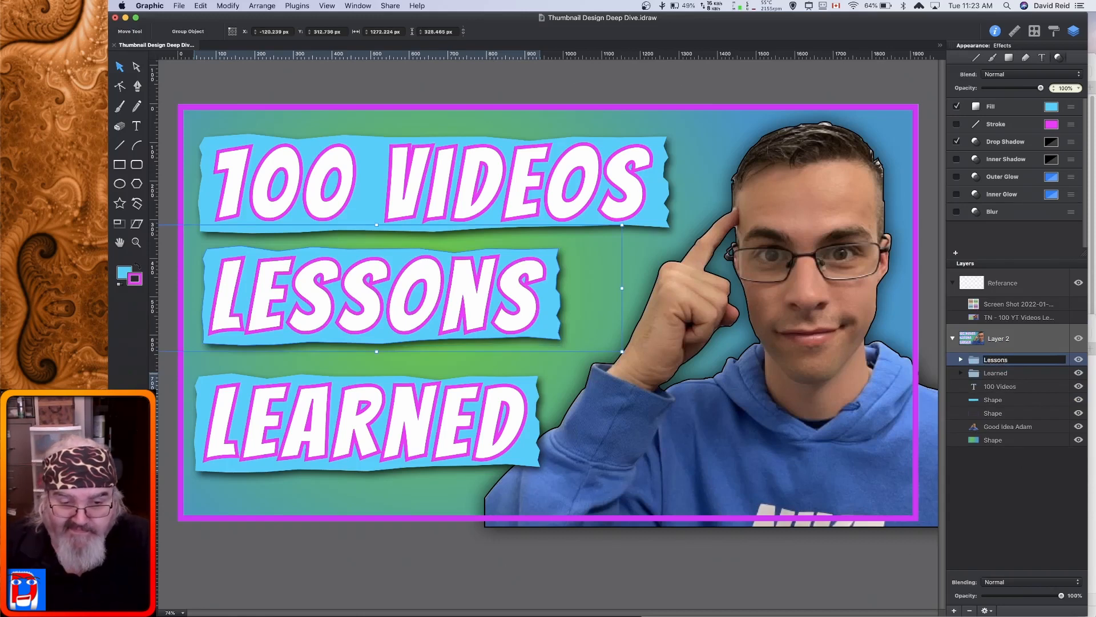
key("Return")
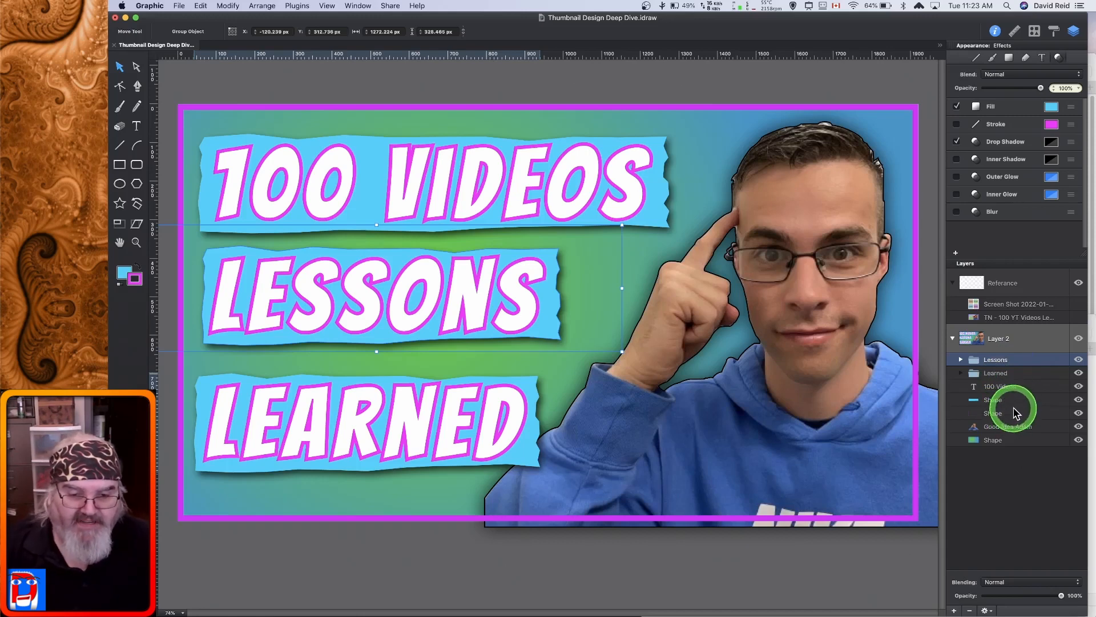
Group the "100 Videos" text and its banner as "100 Videos", and move the group above "Lessons" in the layer order.
left_click(1022, 391)
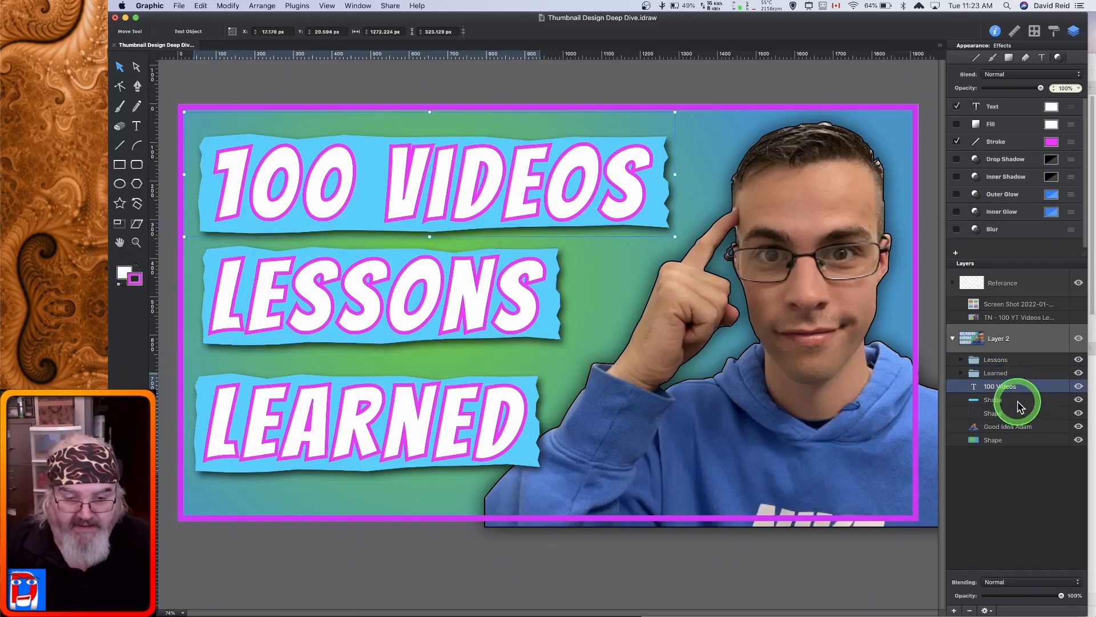
left_click(1020, 403, "shift")
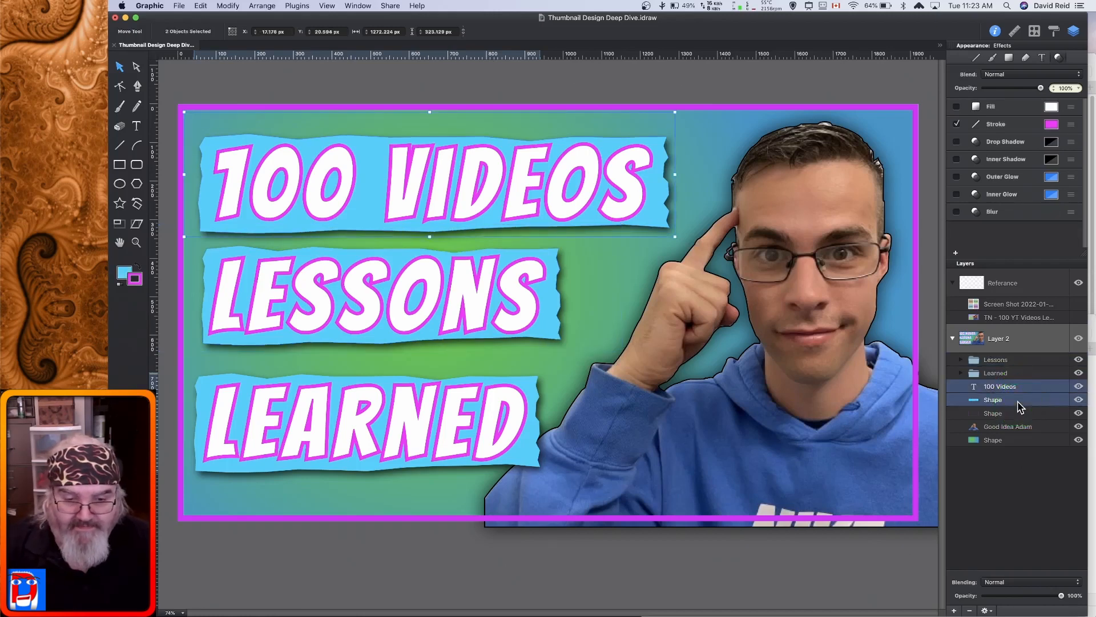
key("super+g")
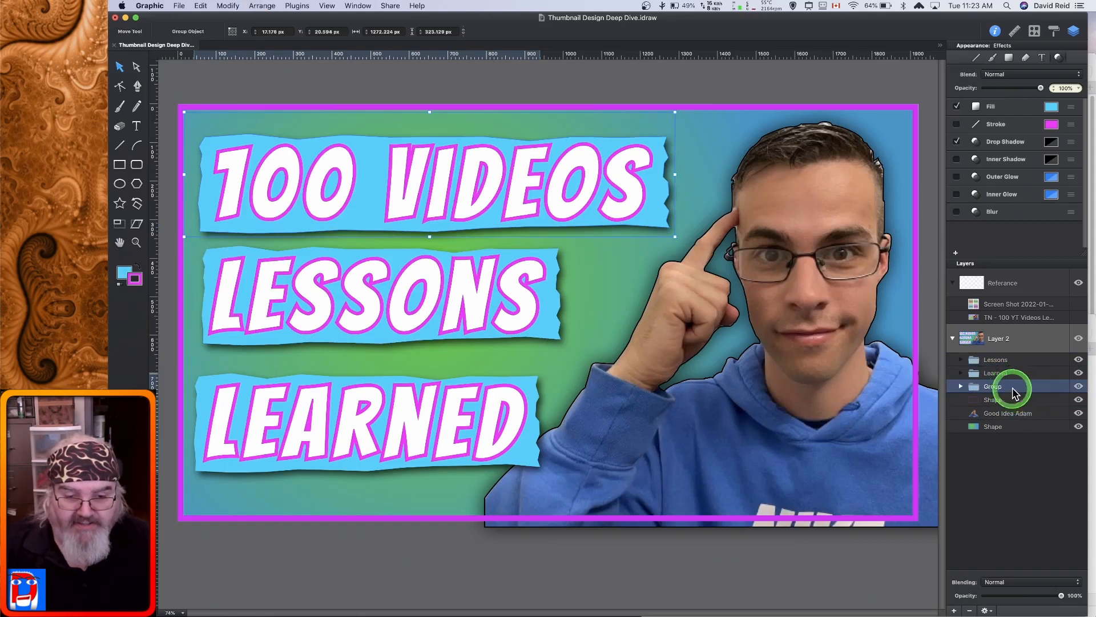
double_click(1013, 388)
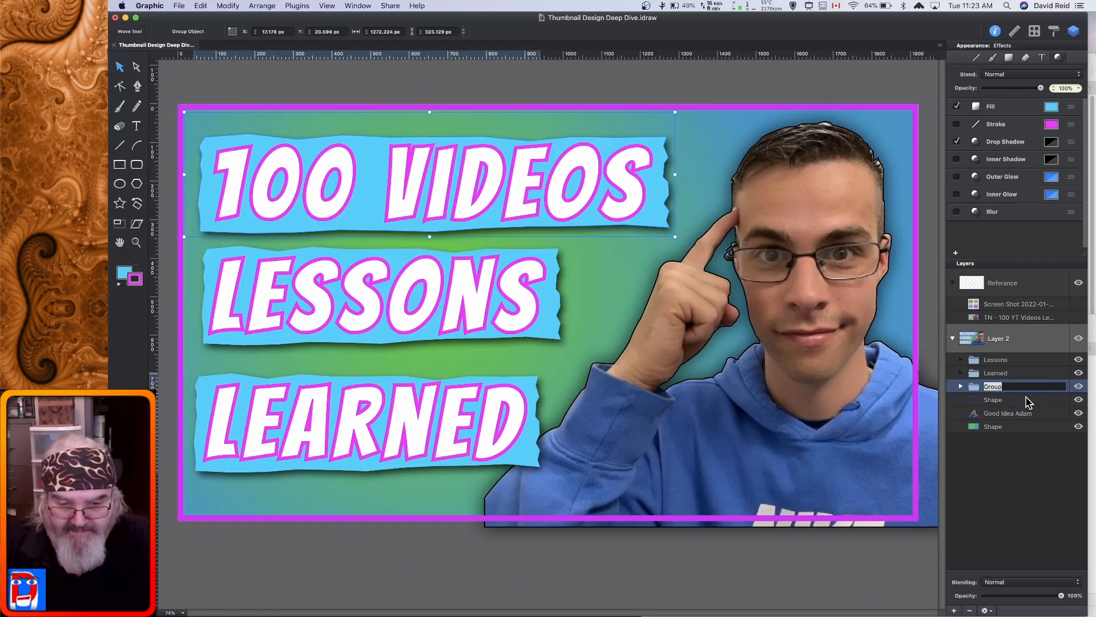
left_click_drag(1016, 388, 1013, 360)
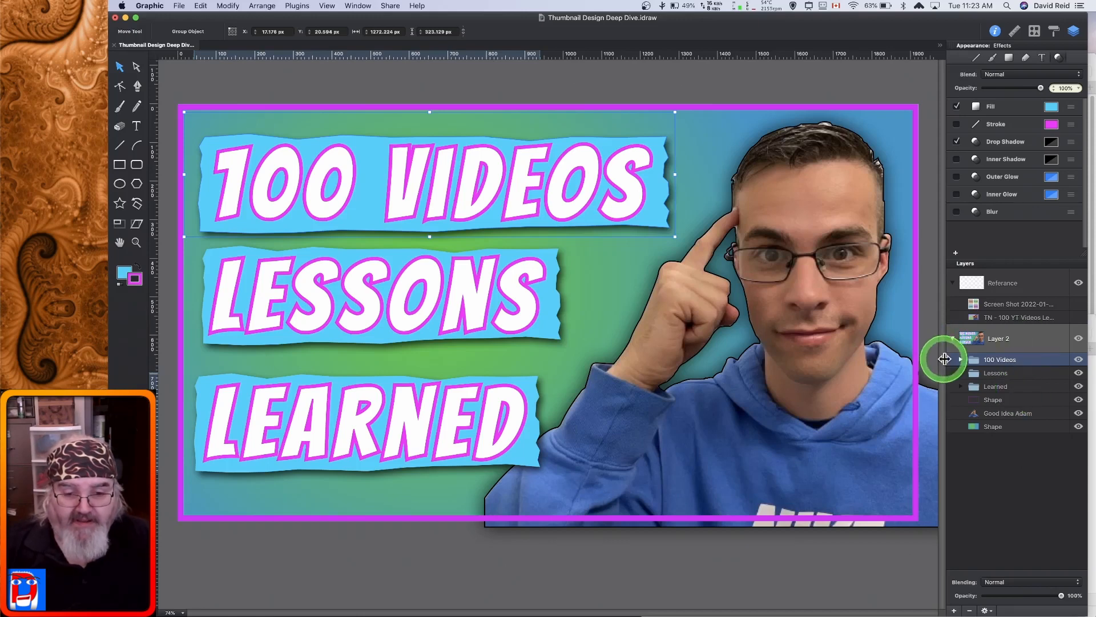
Give the "100 Videos" text inside its group a drop shadow with X 4 pt, Y 5 pt and size 12 pt.
left_click(960, 361)
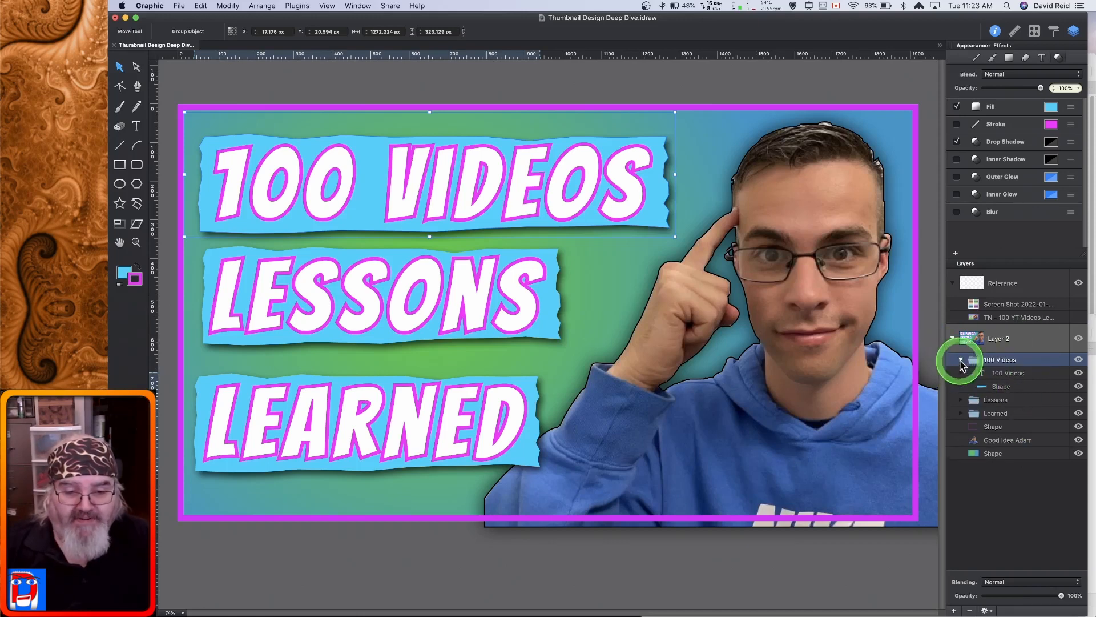
left_click(1022, 380)
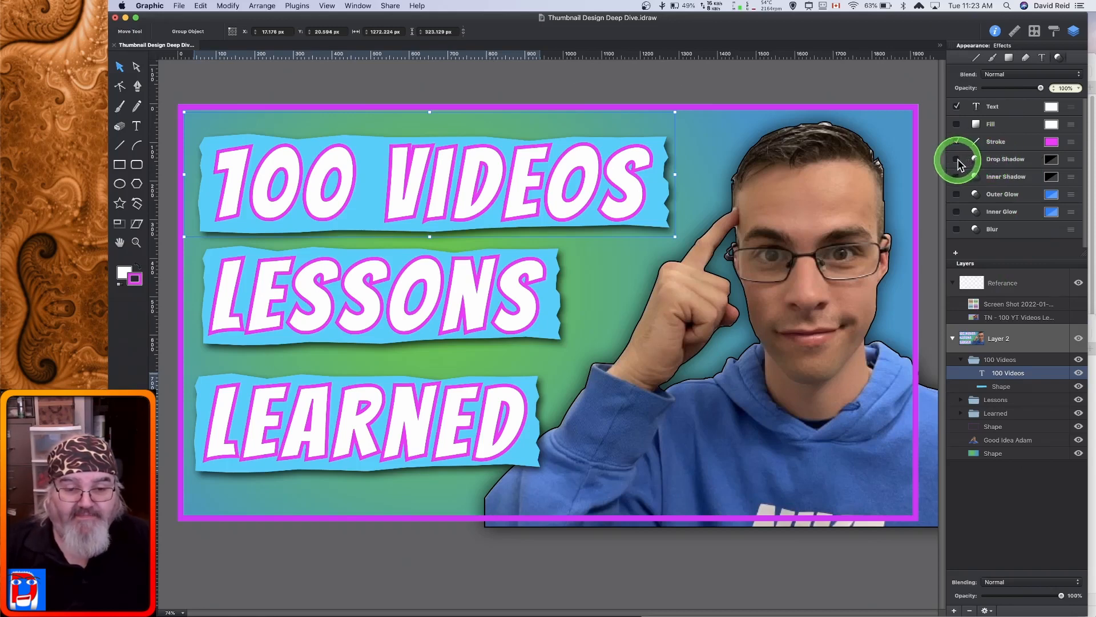
left_click(1003, 159)
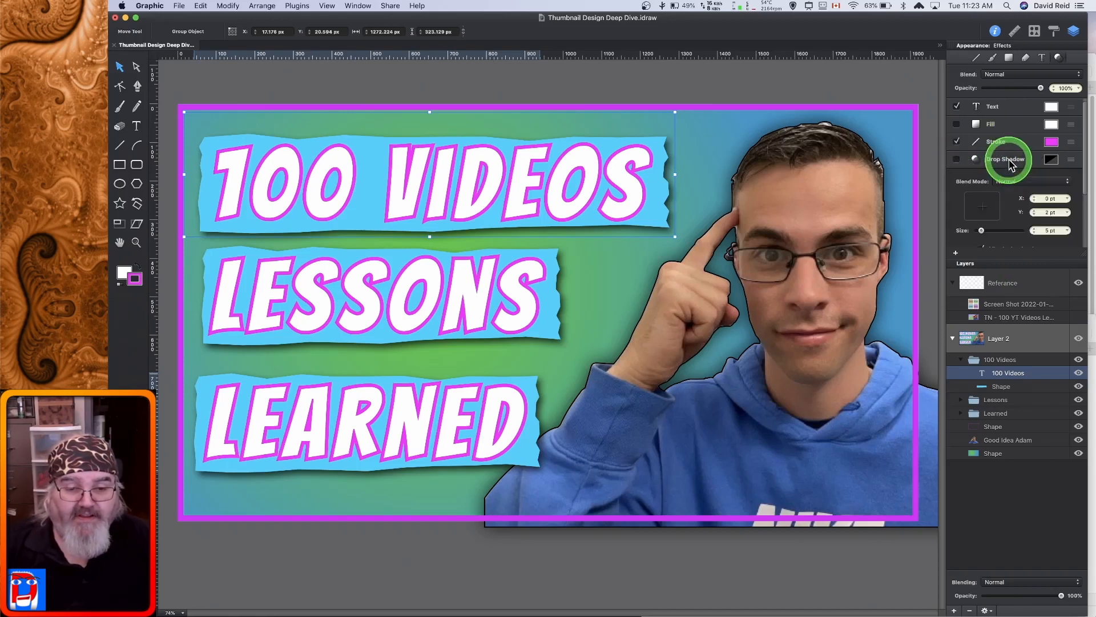
left_click(1067, 200)
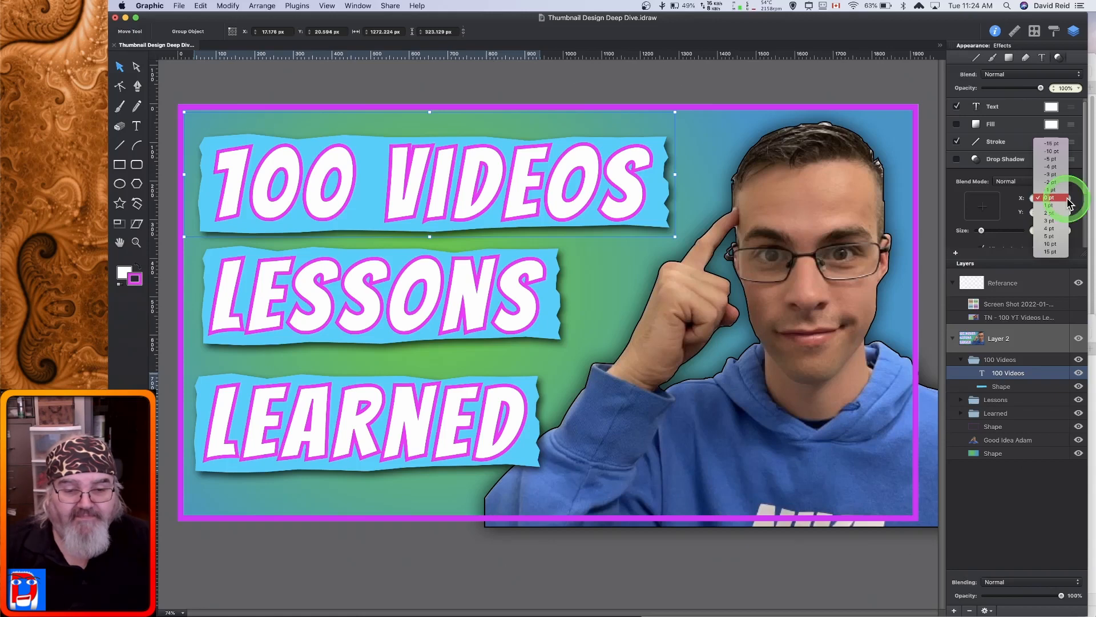
left_click(1060, 229)
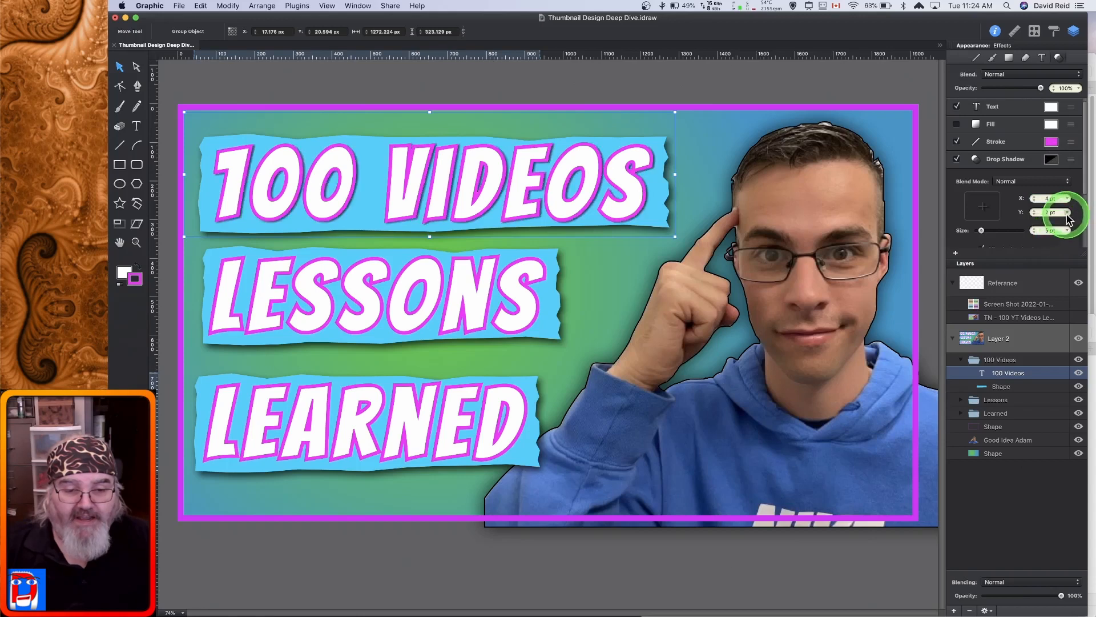
left_click(1066, 213)
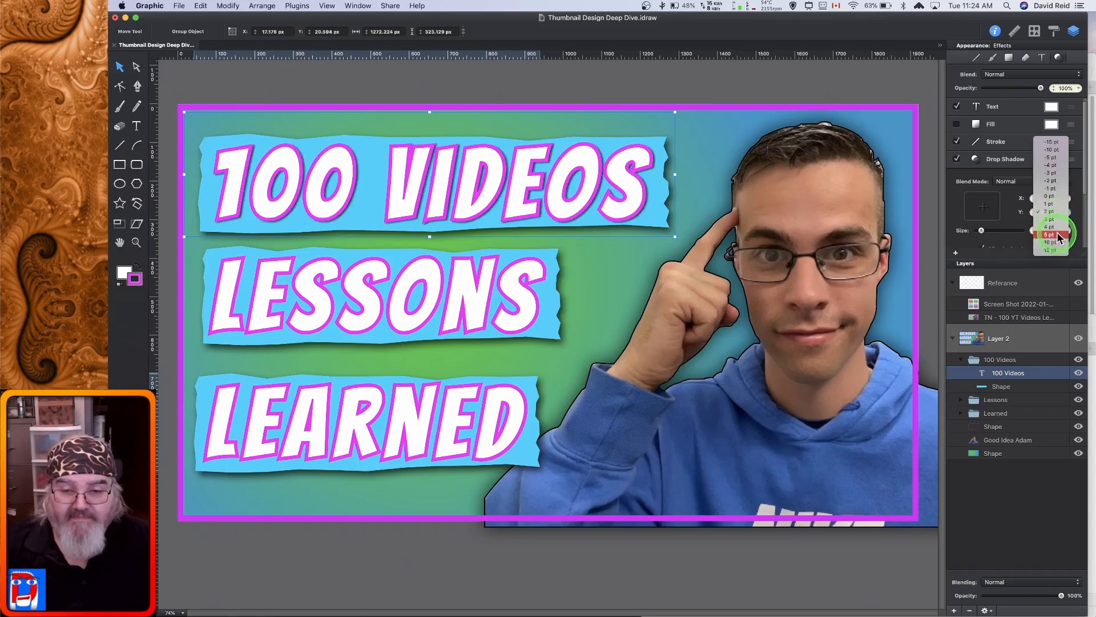
left_click(1059, 235)
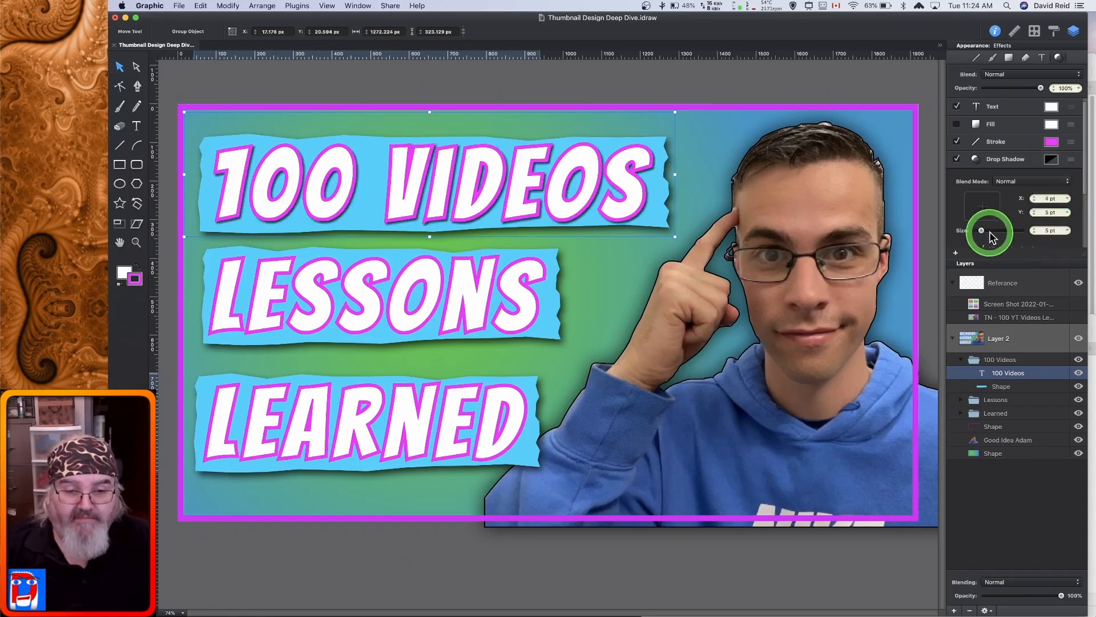
left_click_drag(983, 233, 991, 235)
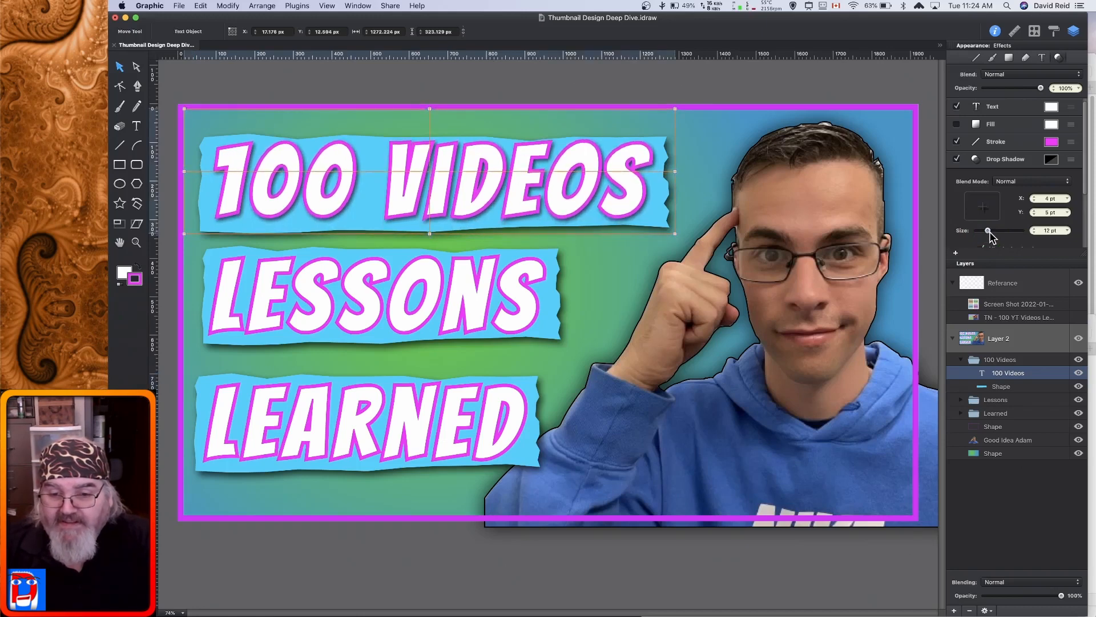
Copy the style of the "100 Videos" text and paste it onto the "Lessons" text inside its group.
left_click(997, 382)
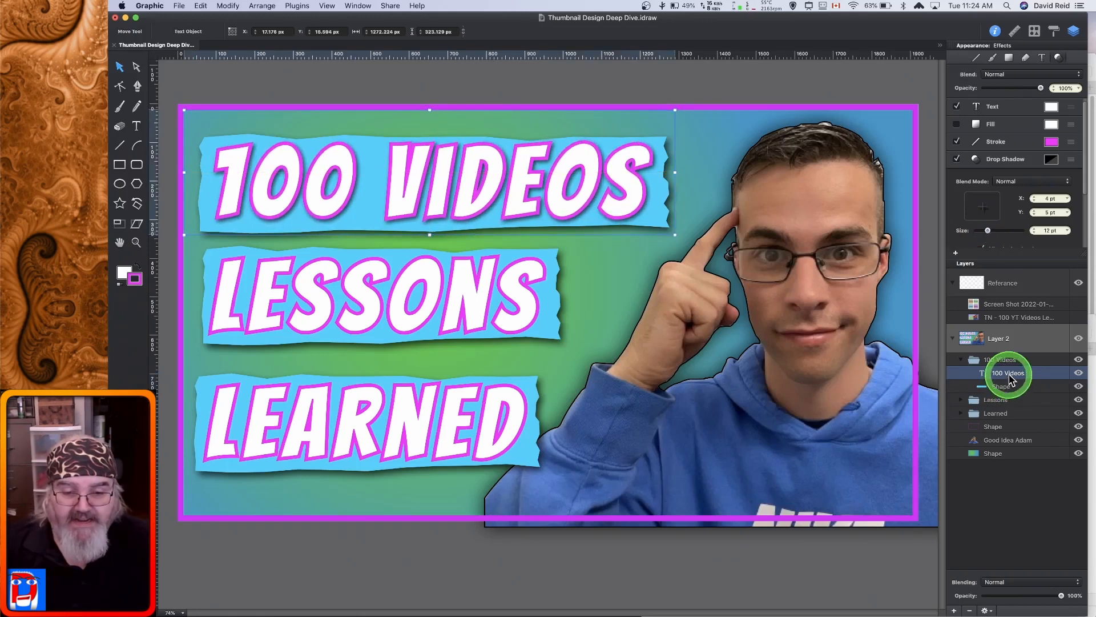
right_click(1009, 377)
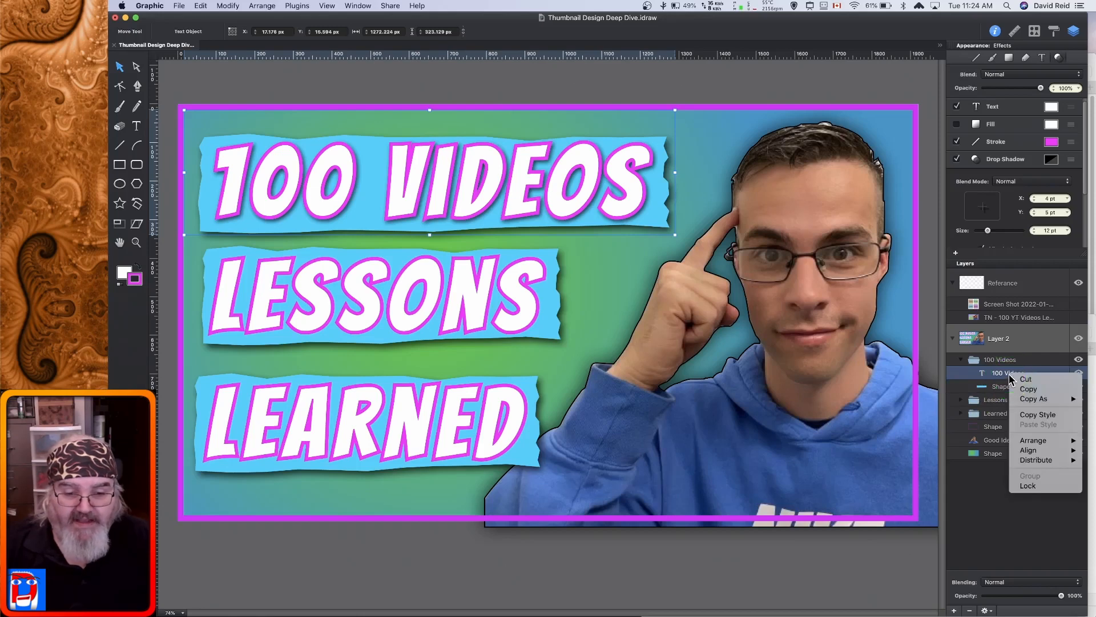
left_click(1055, 418)
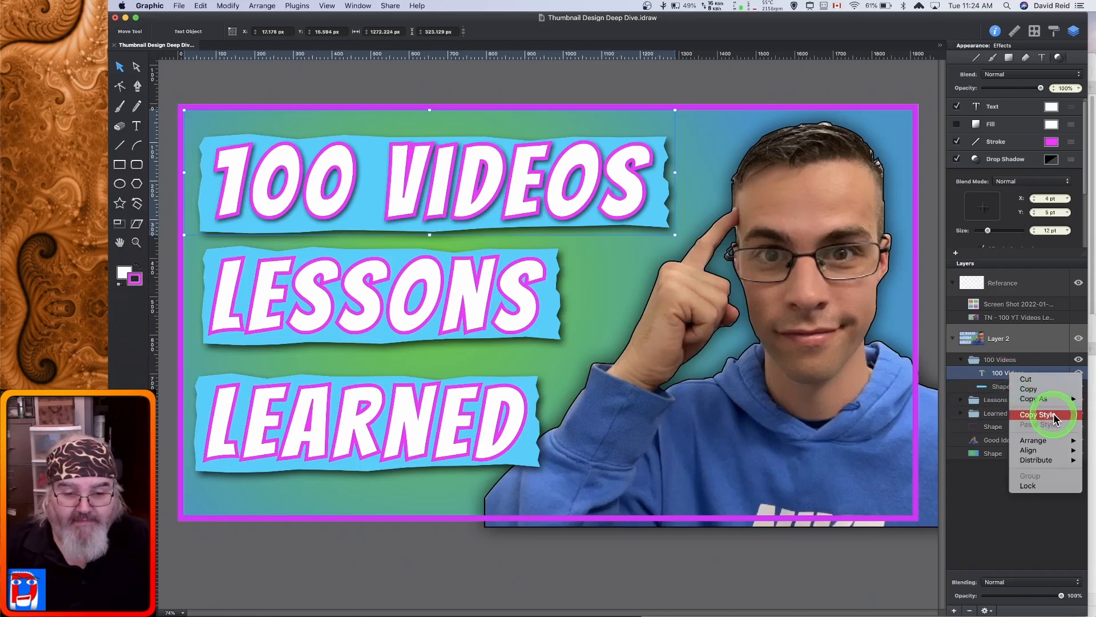
left_click(960, 408)
left_click(1011, 421)
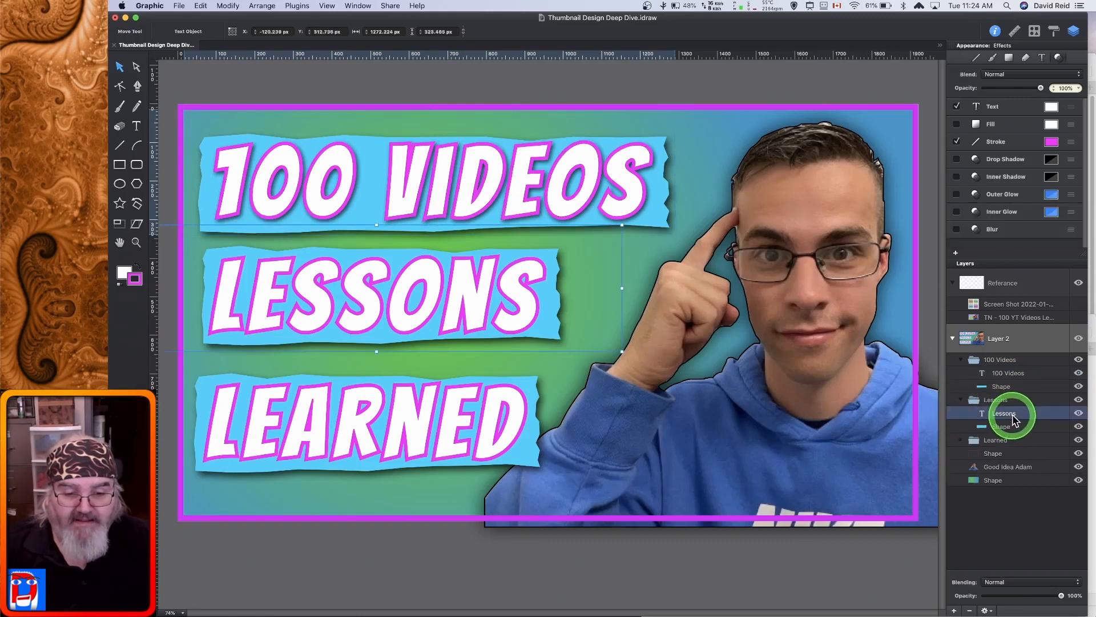
right_click(1013, 420)
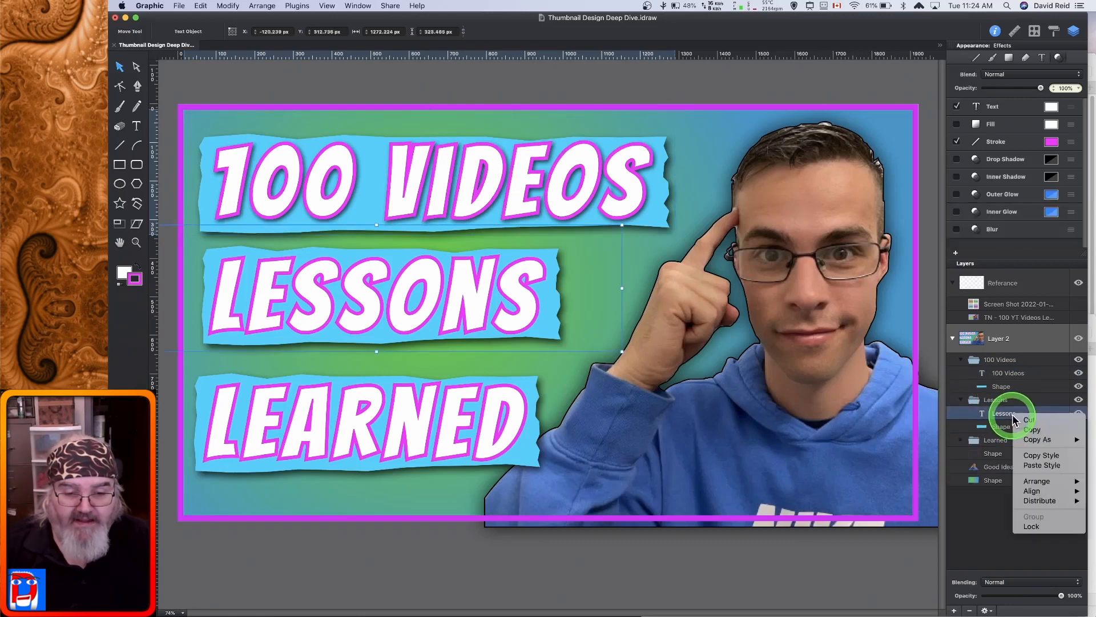
left_click(1042, 466)
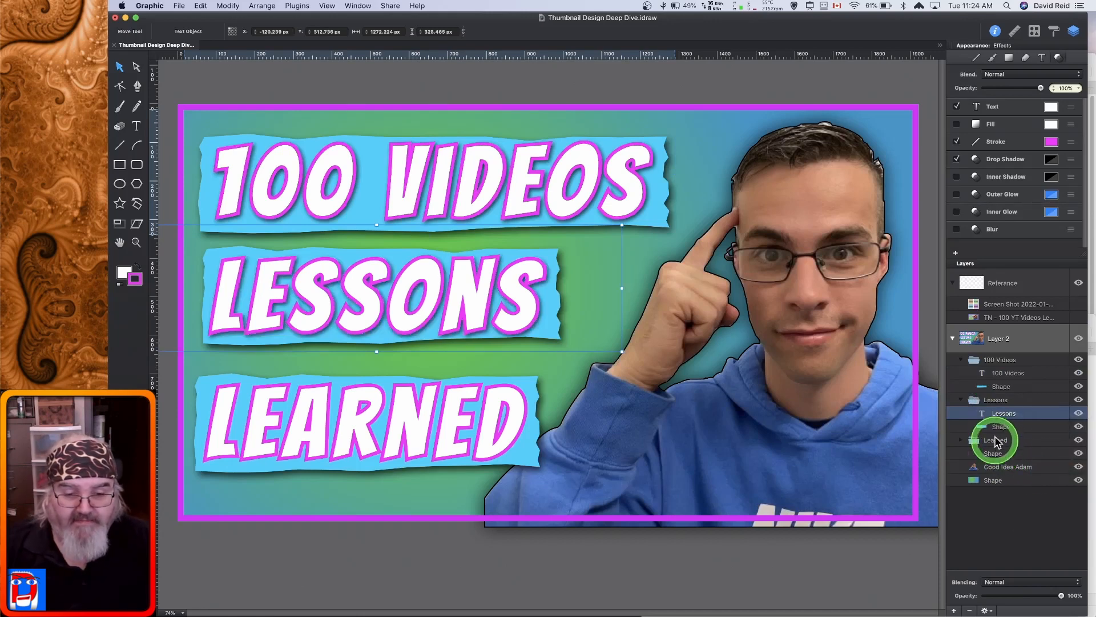
Paste the copied text style onto the "Learned" text inside its group.
left_click(961, 443)
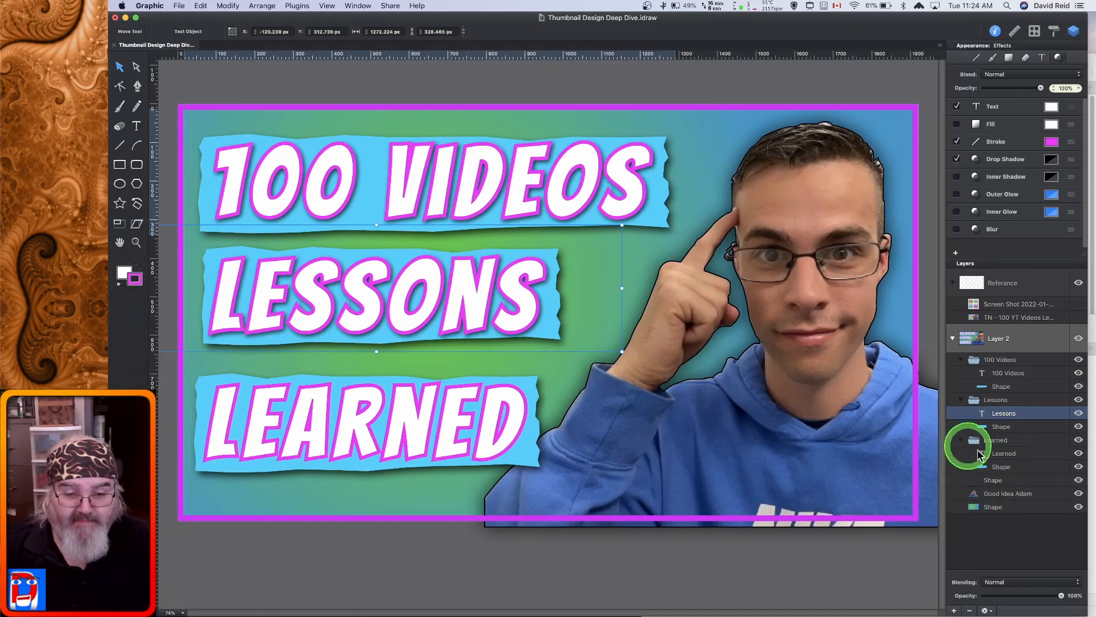
left_click(1008, 455)
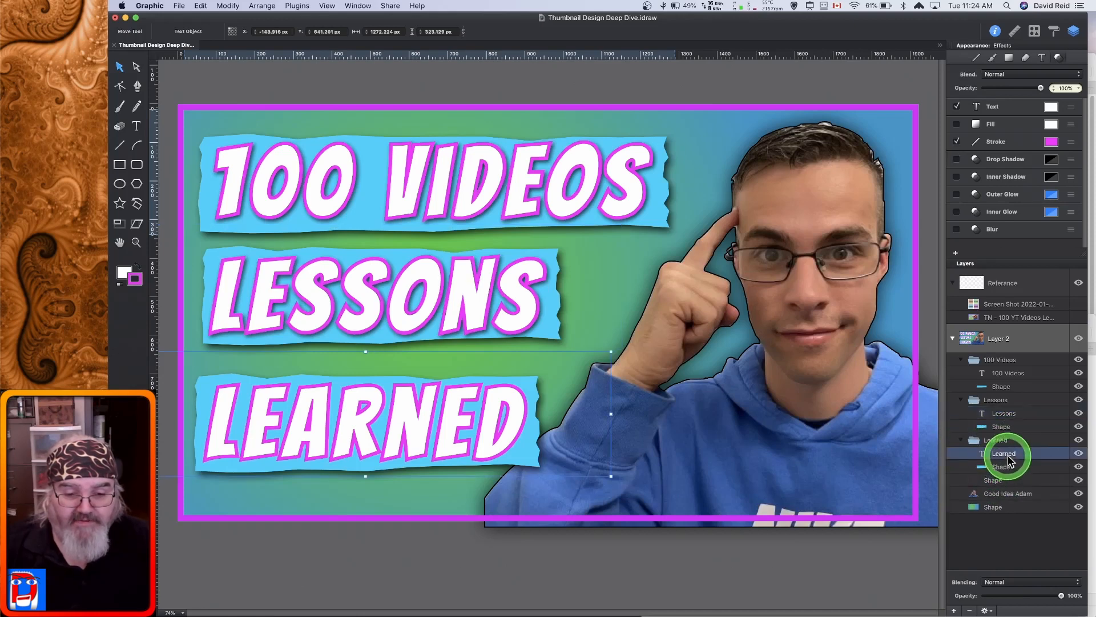
right_click(1008, 457)
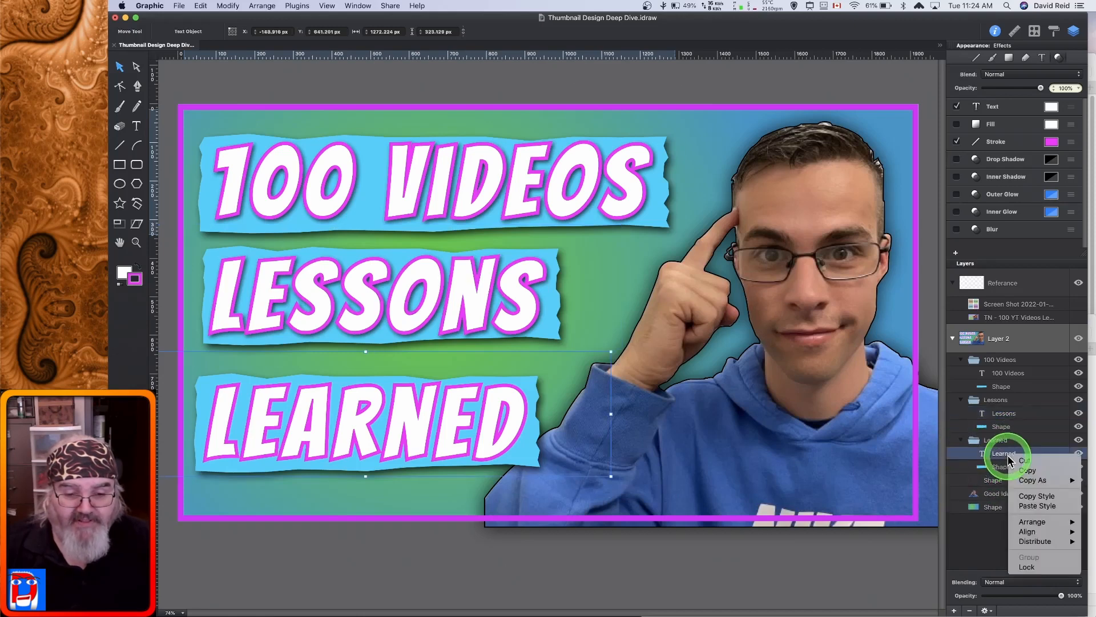
left_click(1034, 506)
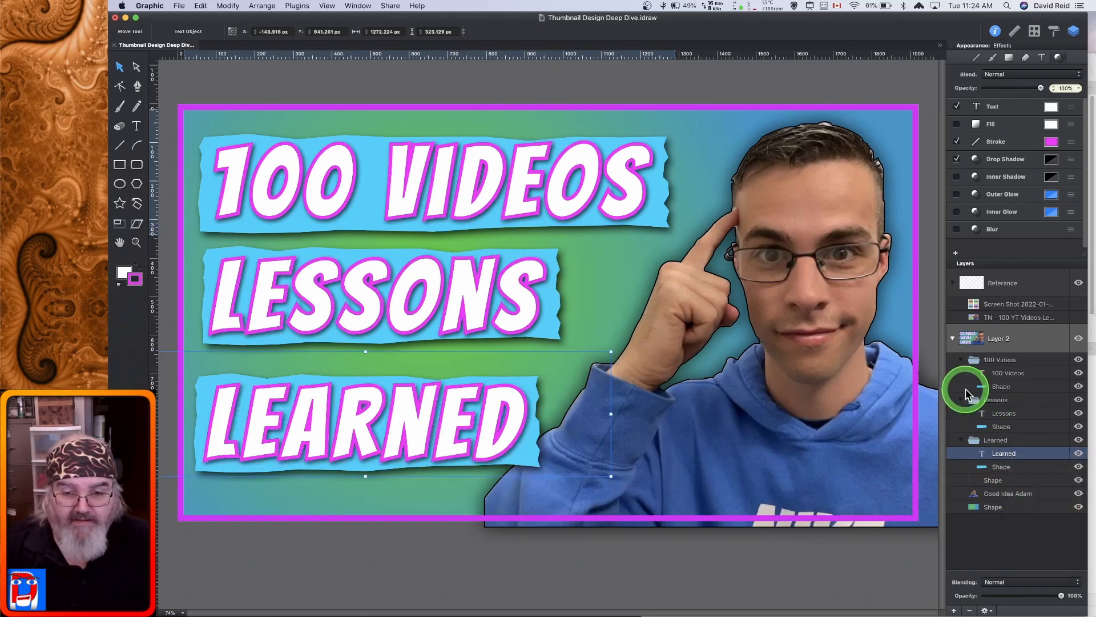
Nudge the "100 Videos" group about 33 px up and 16 px left, closer to the border's corner.
left_click(597, 176)
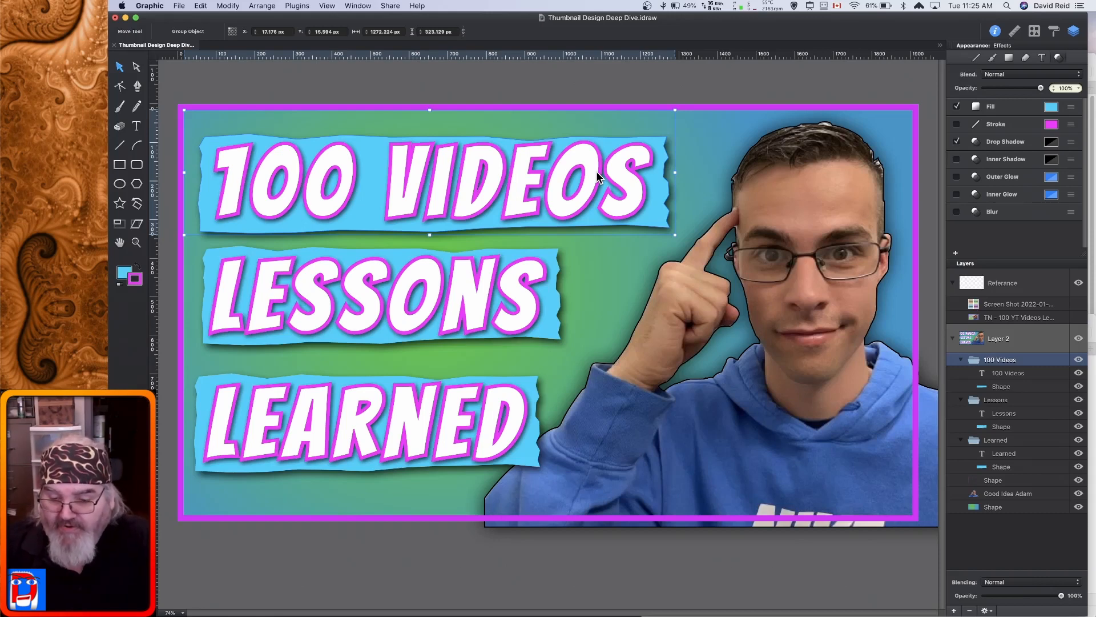
key("shift+Up")
key("shift+Up")
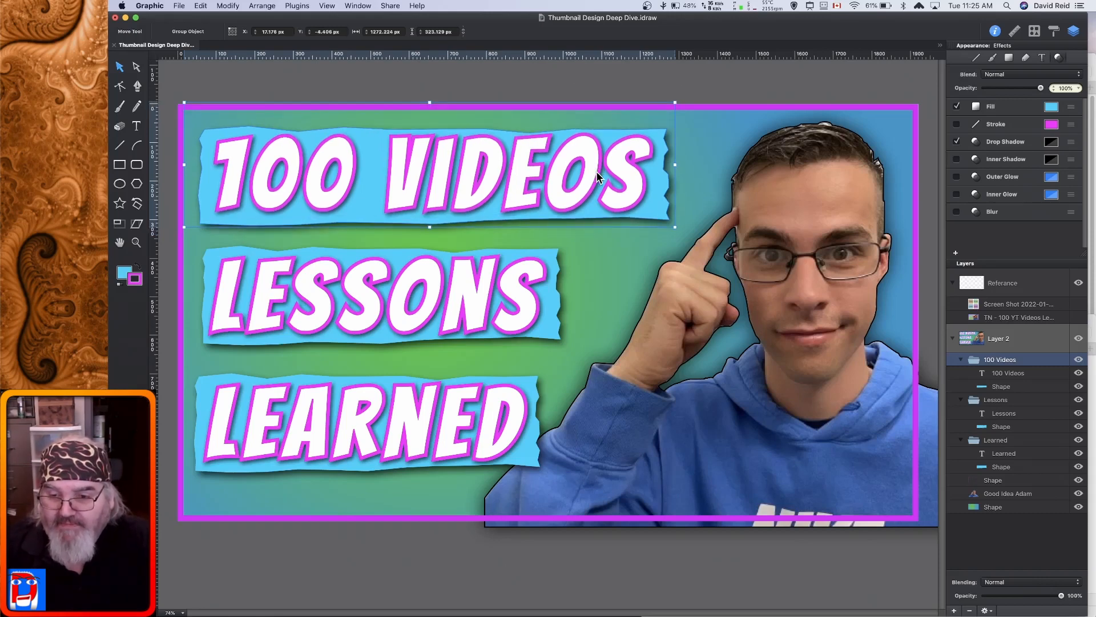
key("shift+Up")
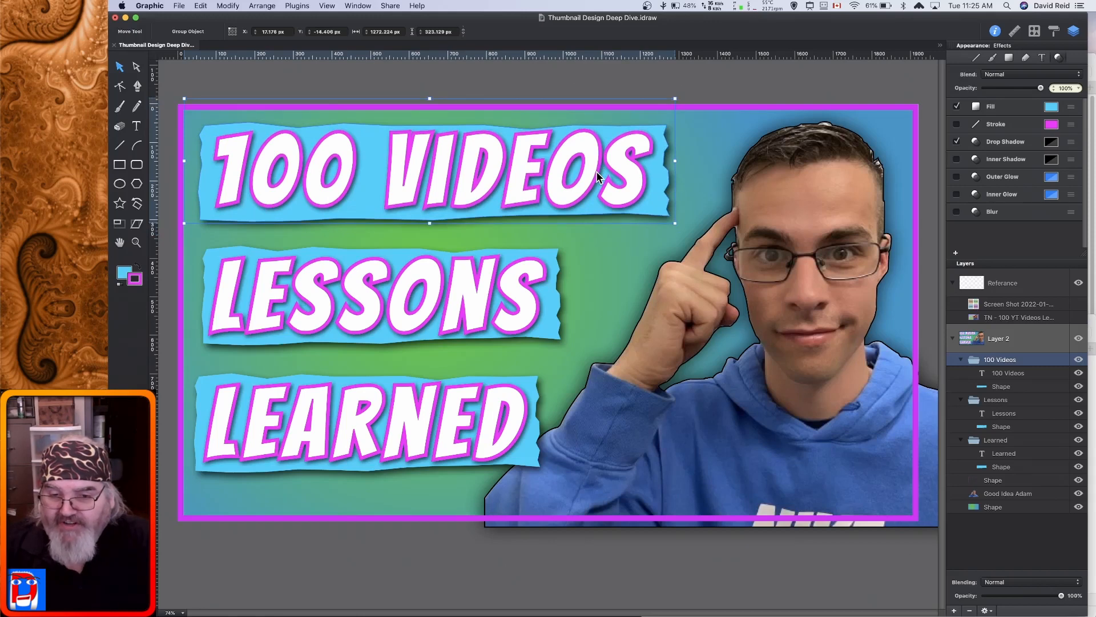
key("Up")
key("Up")
key("Up")
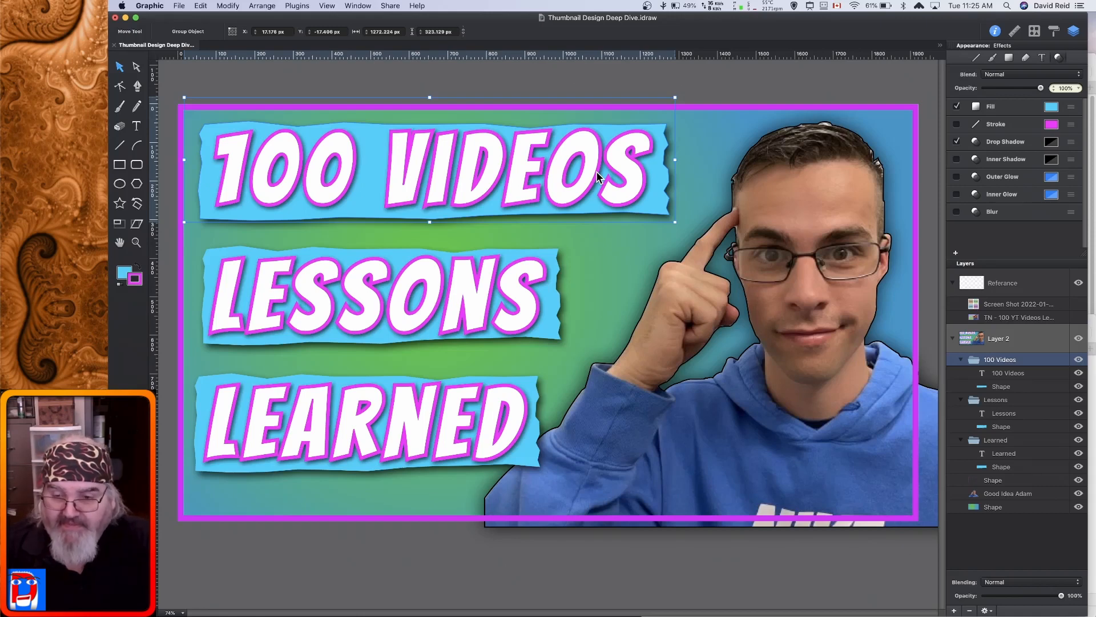
key("shift+Left")
key("shift+Left")
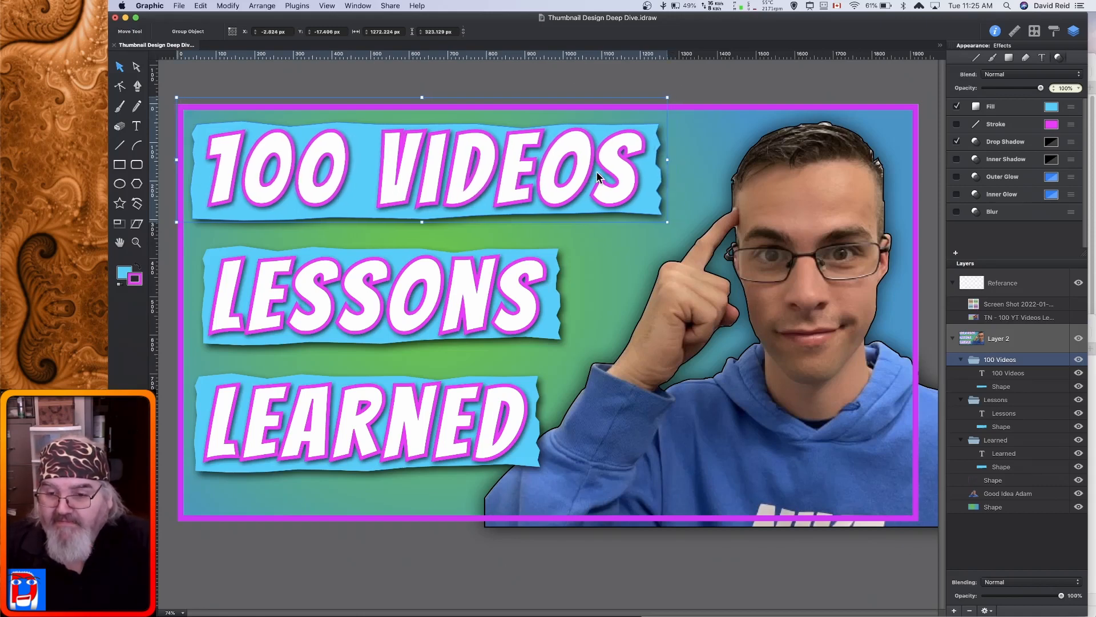
key("Right")
key("Right")
key("Right")
key("Right")
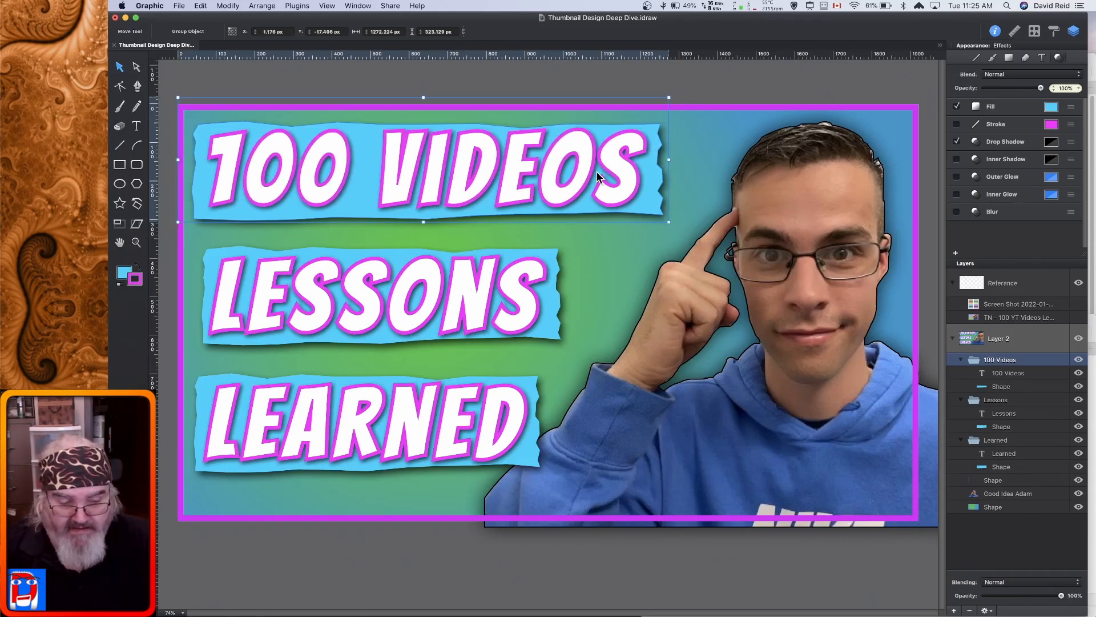
Move the "Learned" group 80 px down towards the thumbnail's lower border.
left_click(388, 423)
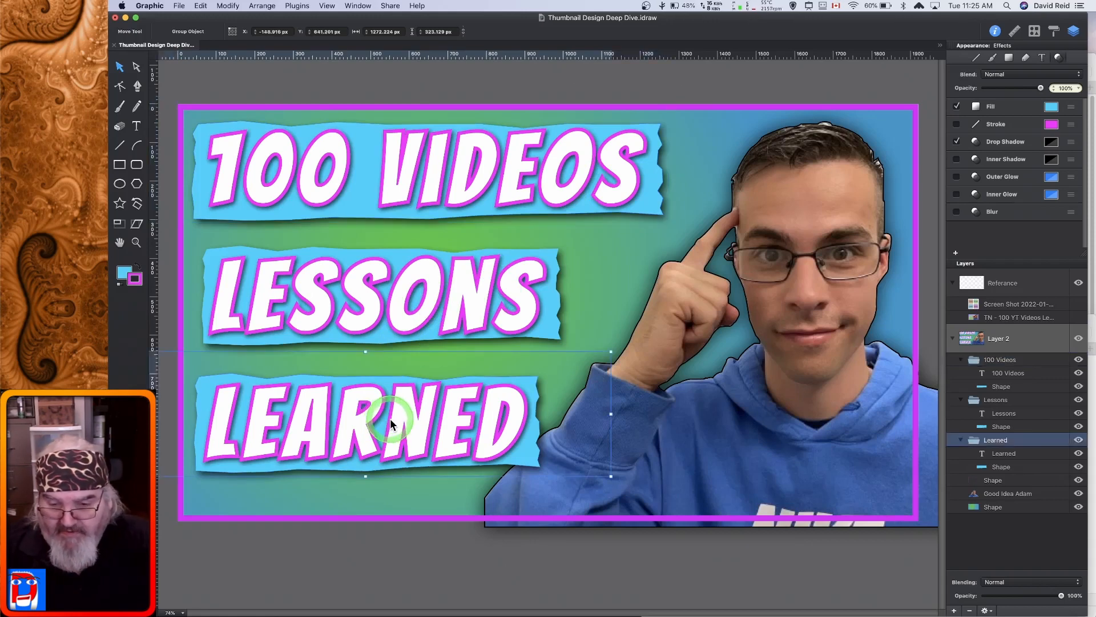
key("shift+Down")
key("shift+Down")
key("shift+Down")
key("shift+Down")
key("shift+Down")
key("shift+Down")
key("shift+Down")
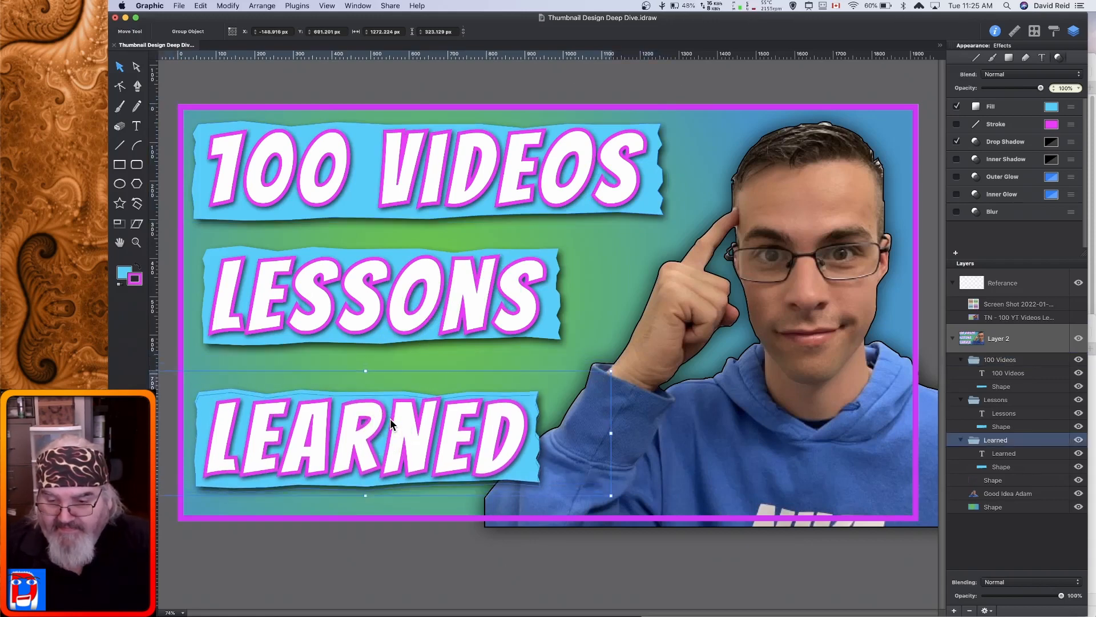
key("shift+Down")
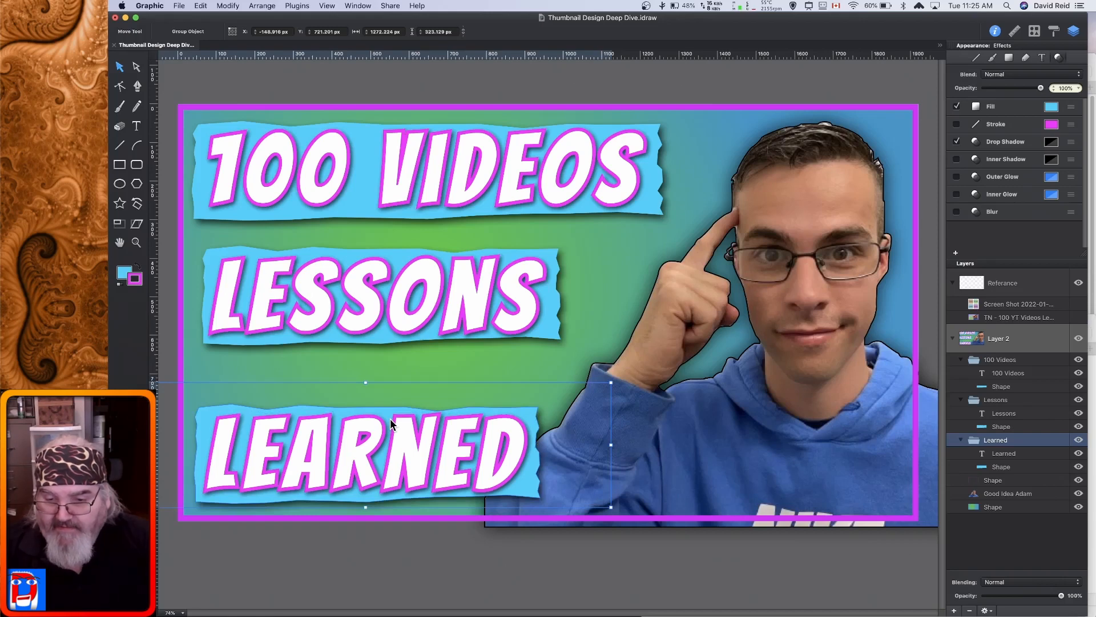
Move the "Lessons" group 55 px down to space it evenly between the other two banners.
left_click(399, 308)
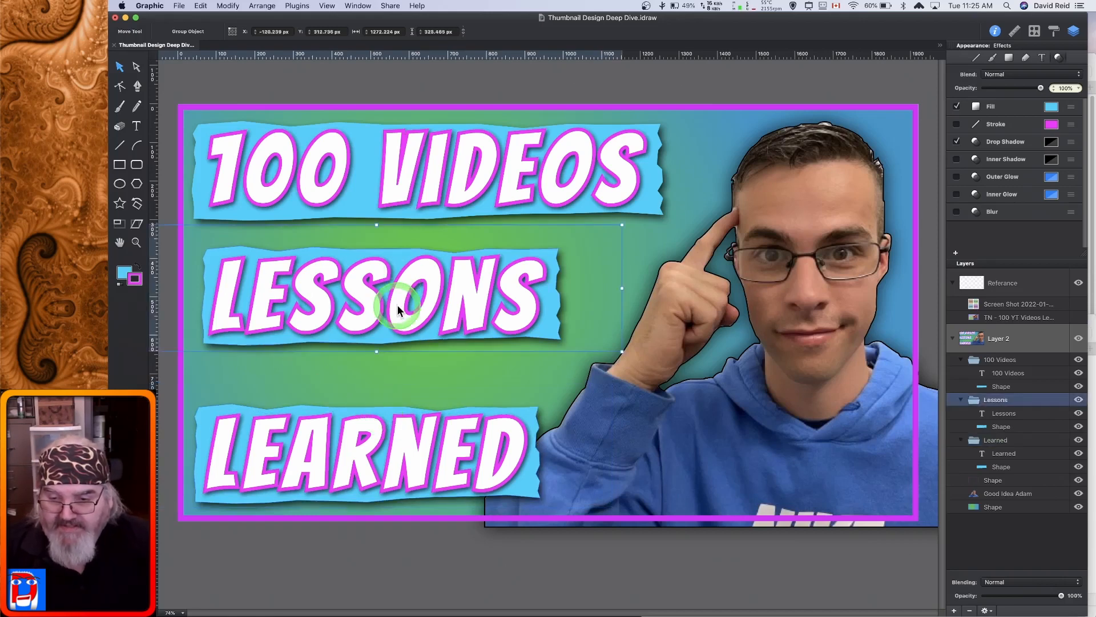
key("shift+Down")
key("shift+Down")
key("shift+Down")
key("shift+Down")
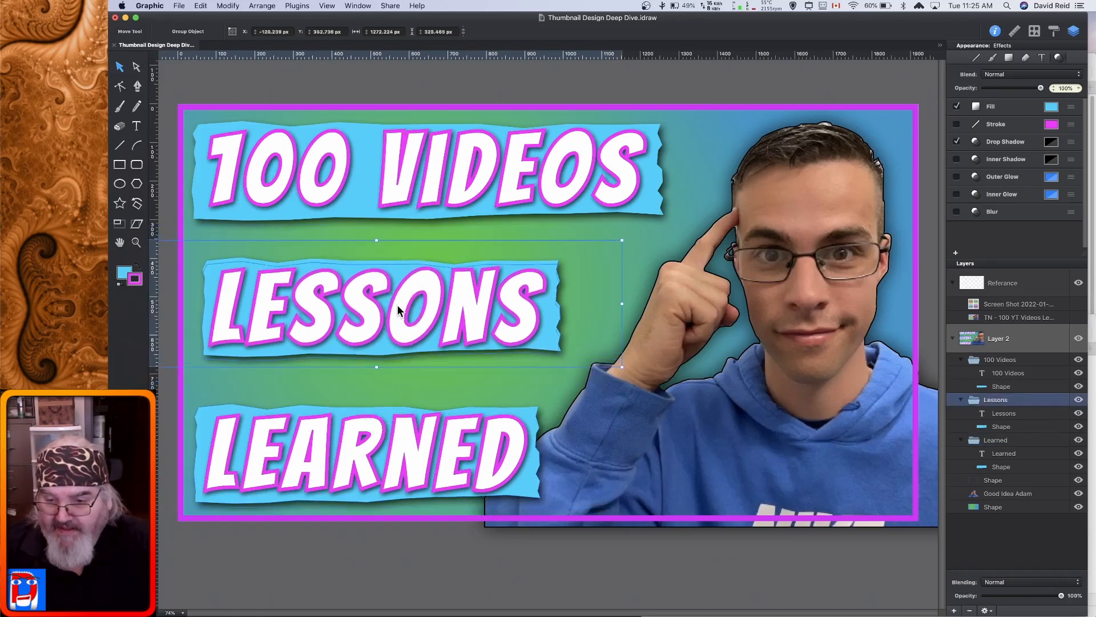
key("shift+Down")
key("shift+Down")
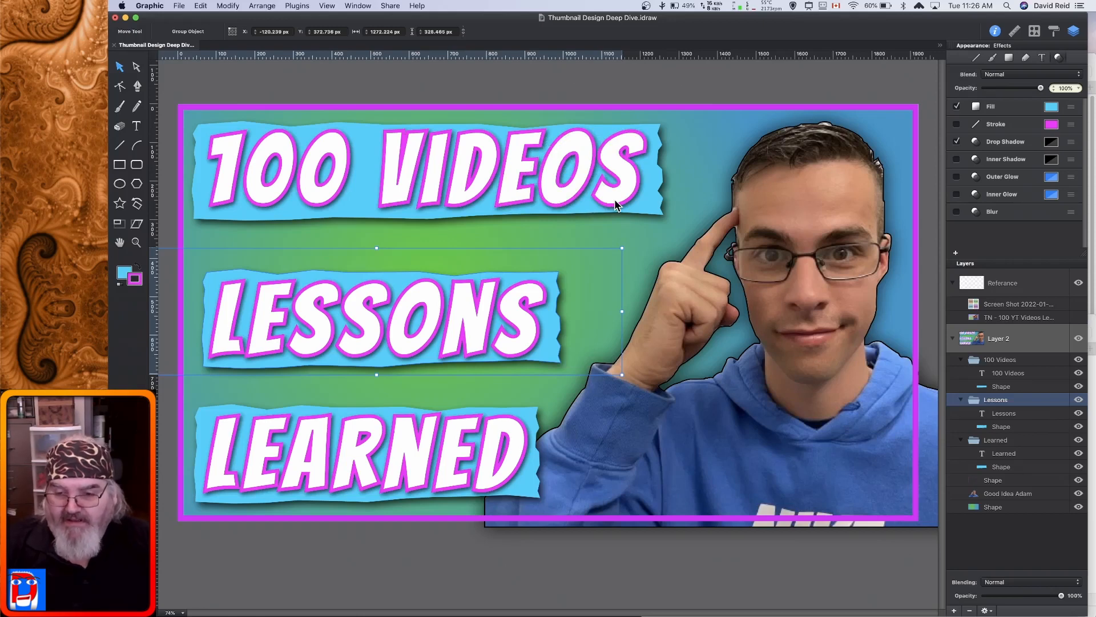
key("Up")
key("Up")
key("Up")
key("Up")
key("Up")
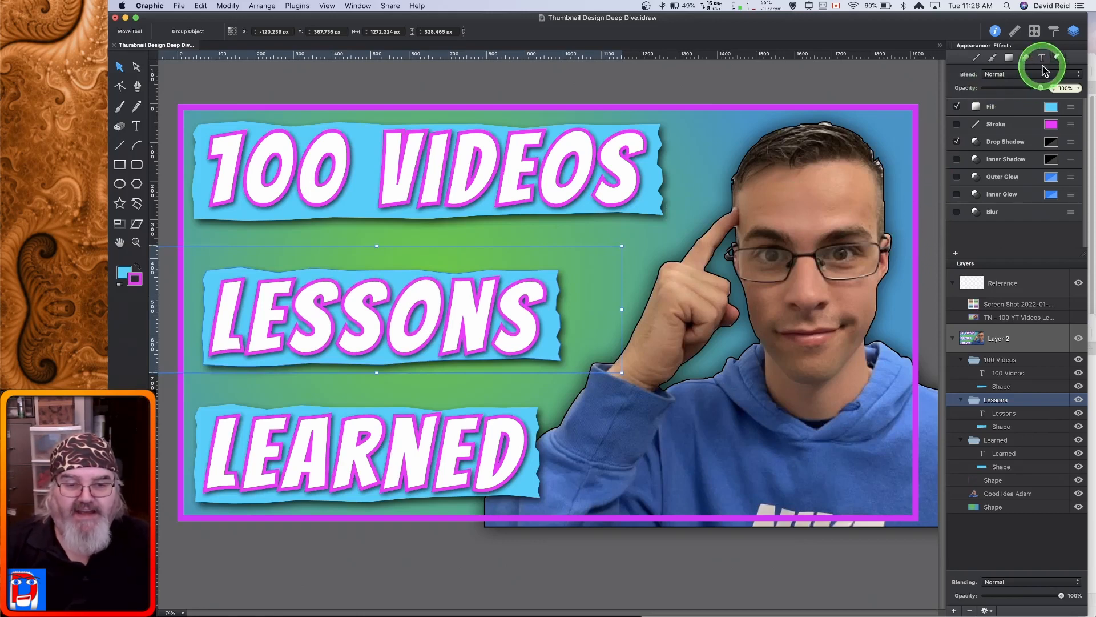
Insert the YouTube logo from the "My Designs" shape library onto the canvas between the "Lessons" banner and the client's face.
left_click(1035, 33)
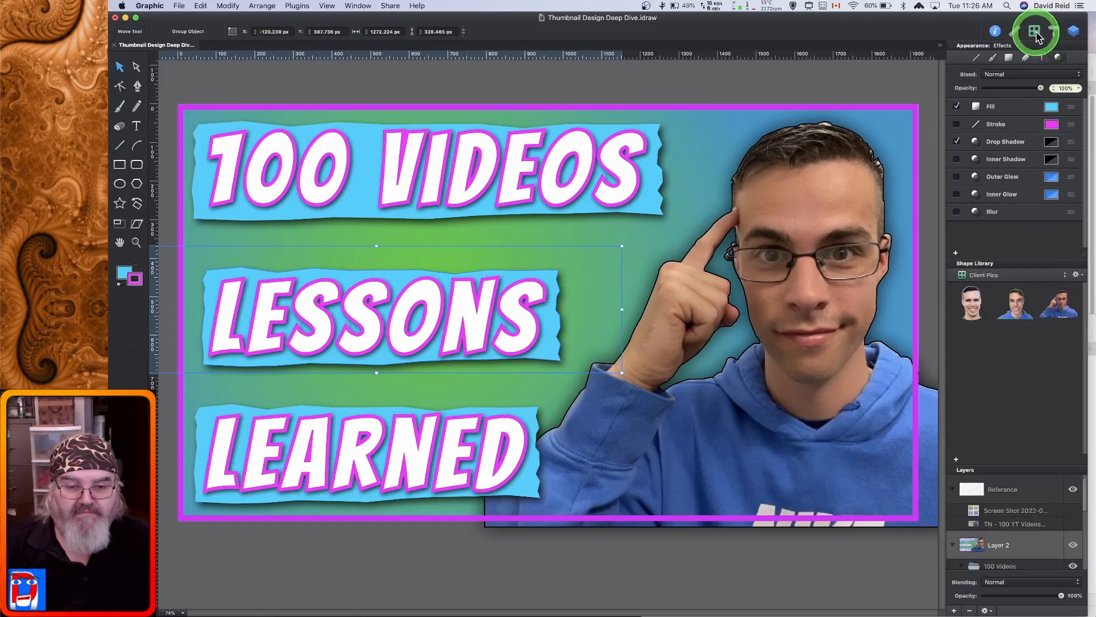
left_click(1029, 274)
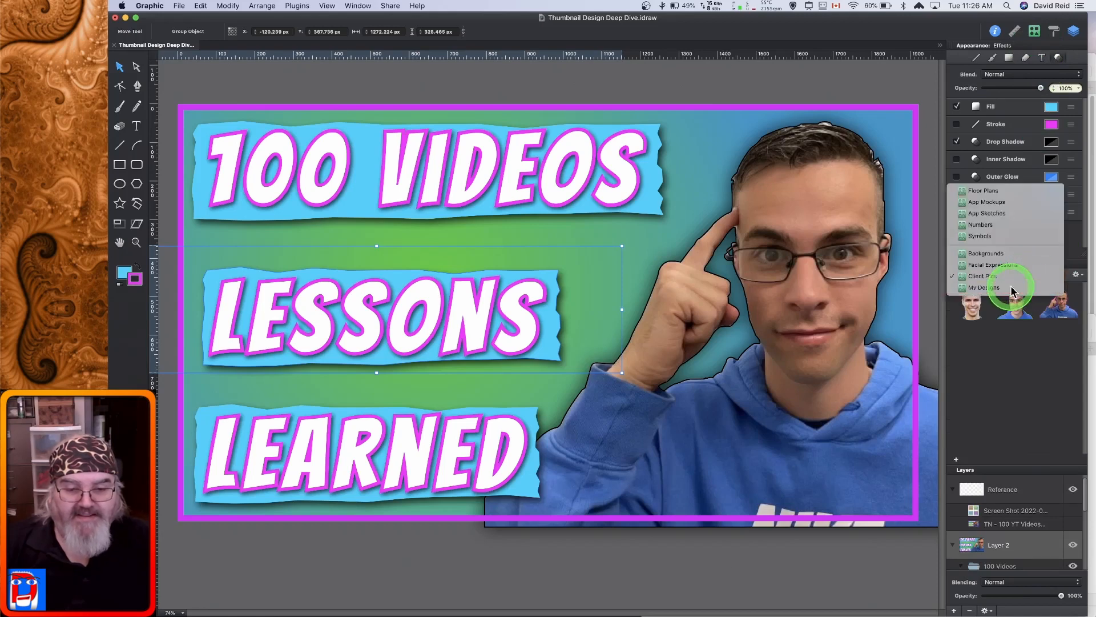
left_click(1011, 287)
scroll(1019, 363, "down", 5)
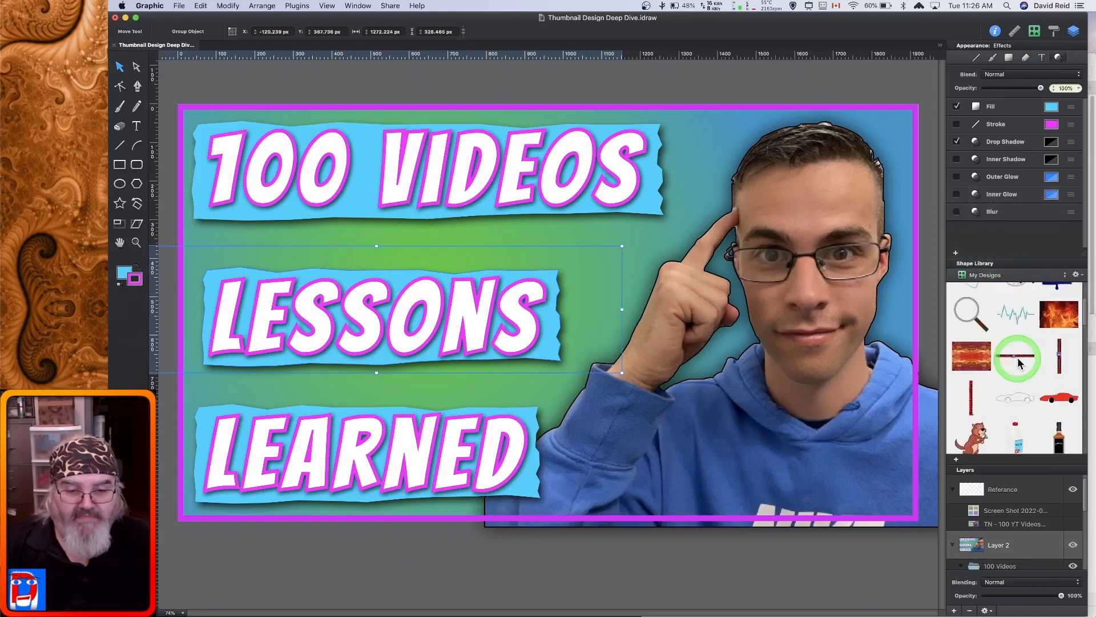
scroll(1019, 363, "down", 8)
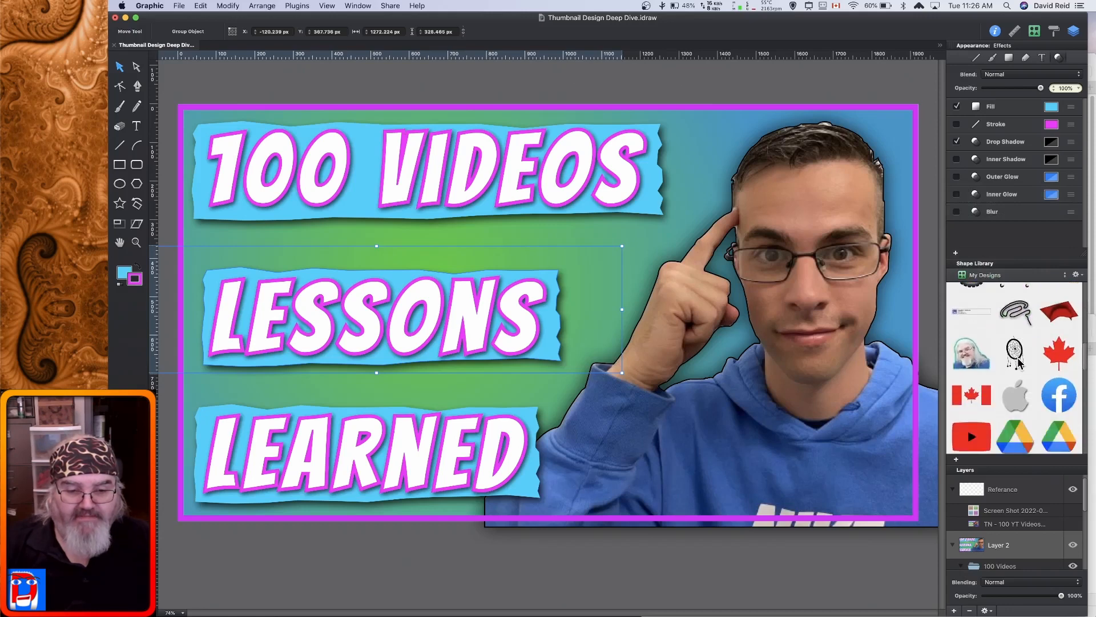
left_click(977, 393)
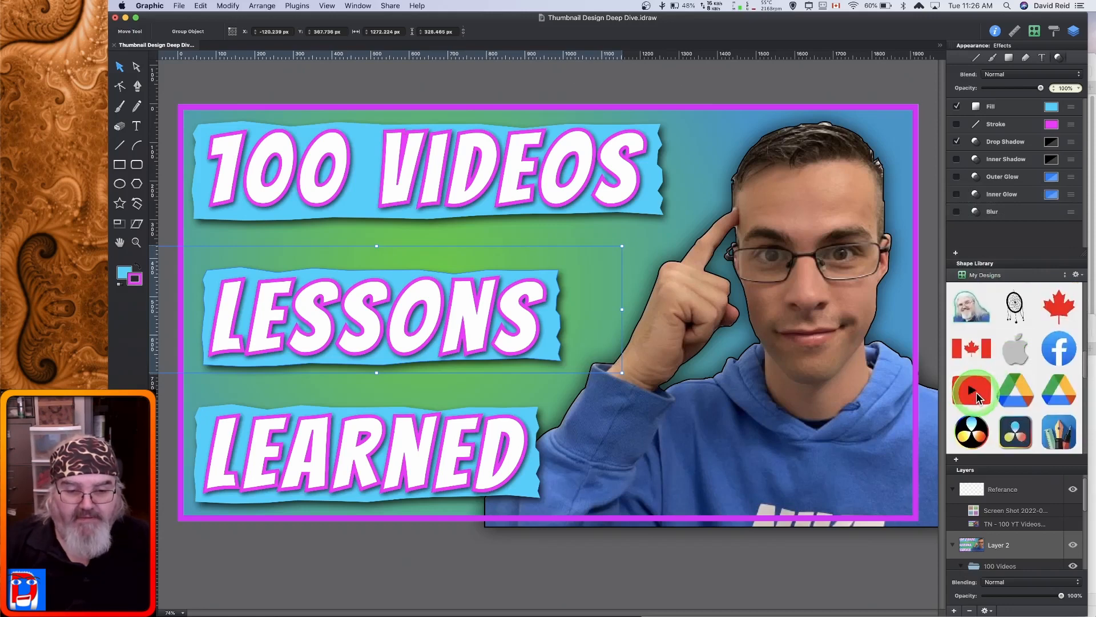
left_click_drag(977, 393, 626, 305)
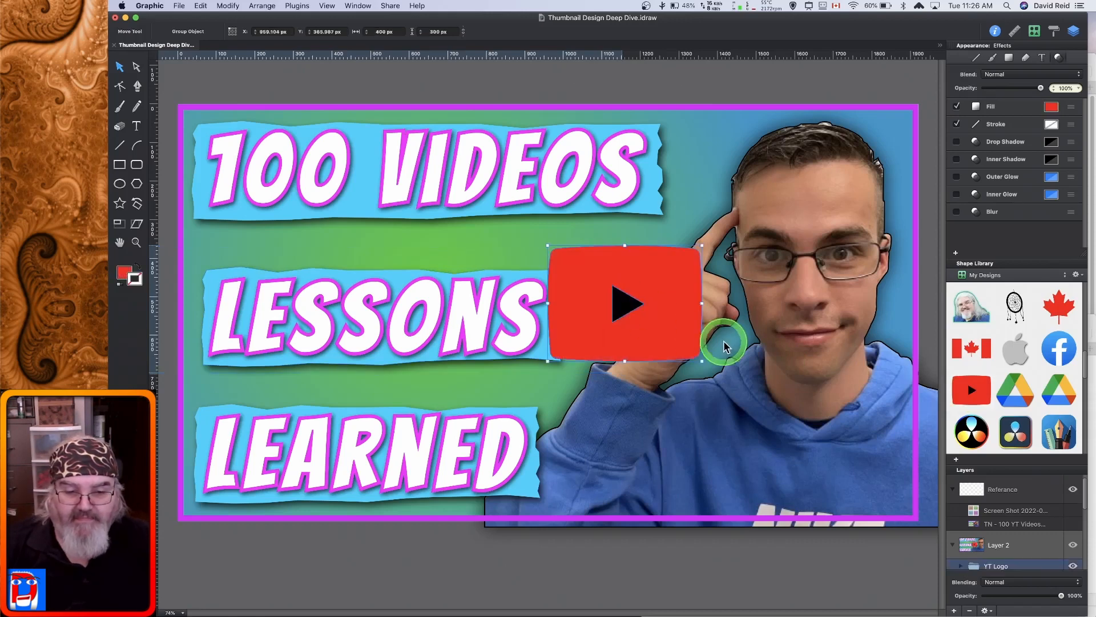
left_click(1034, 31)
Enlarge the YouTube logo proportionally to about 880 by 660 px and place it beneath the client cut-out in the layer order.
left_click(630, 285)
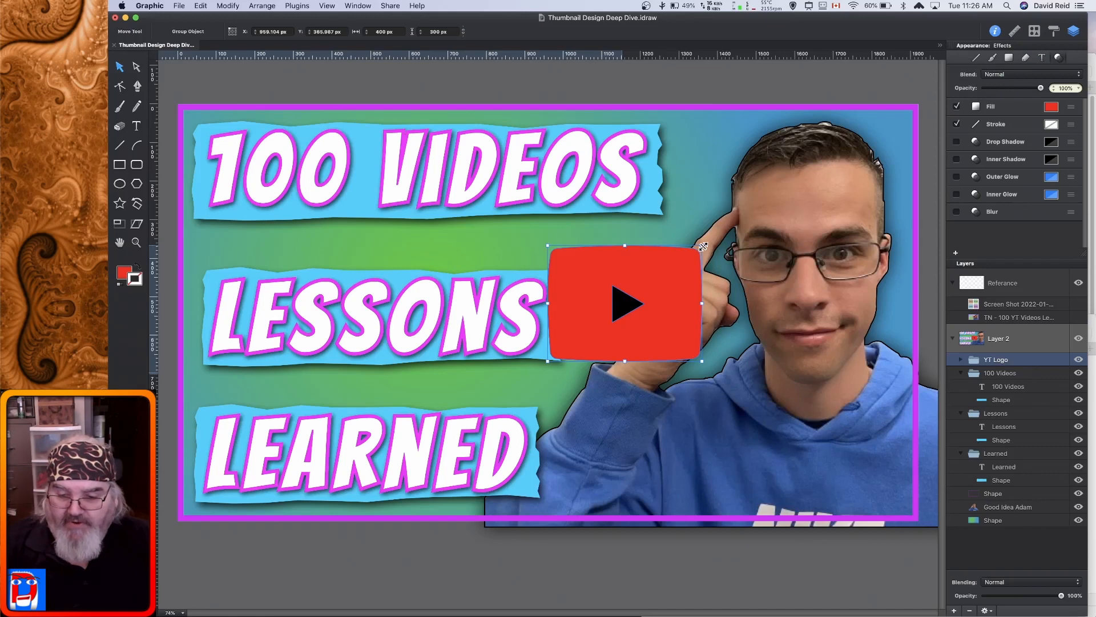
left_click_drag(703, 246, 833, 162)
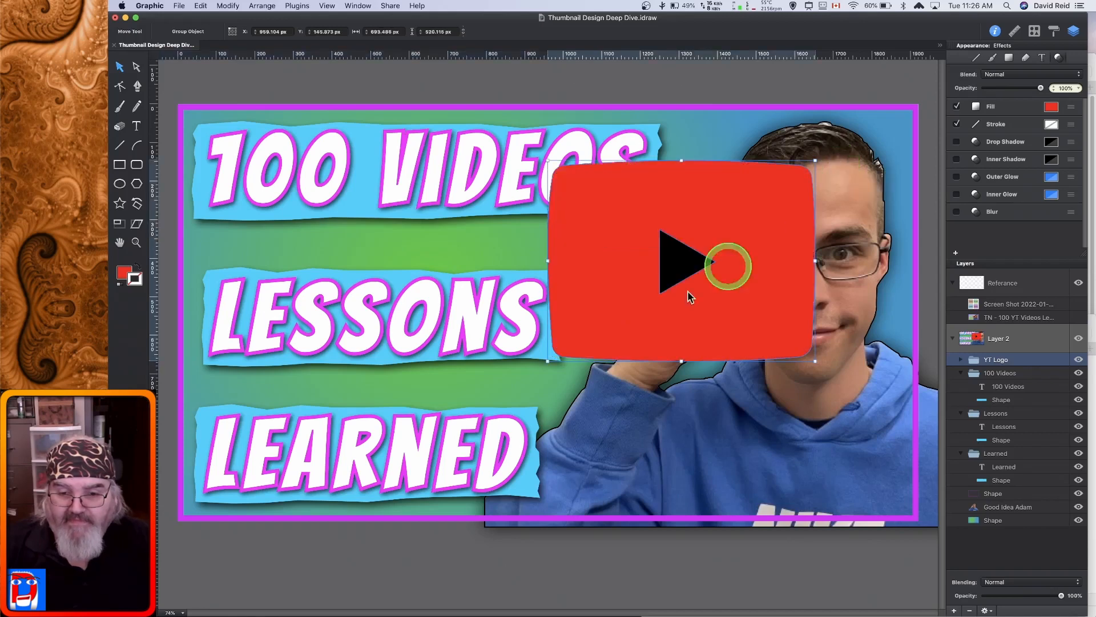
left_click(547, 361)
left_click_drag(547, 361, 548, 362)
left_click_drag(547, 361, 472, 419)
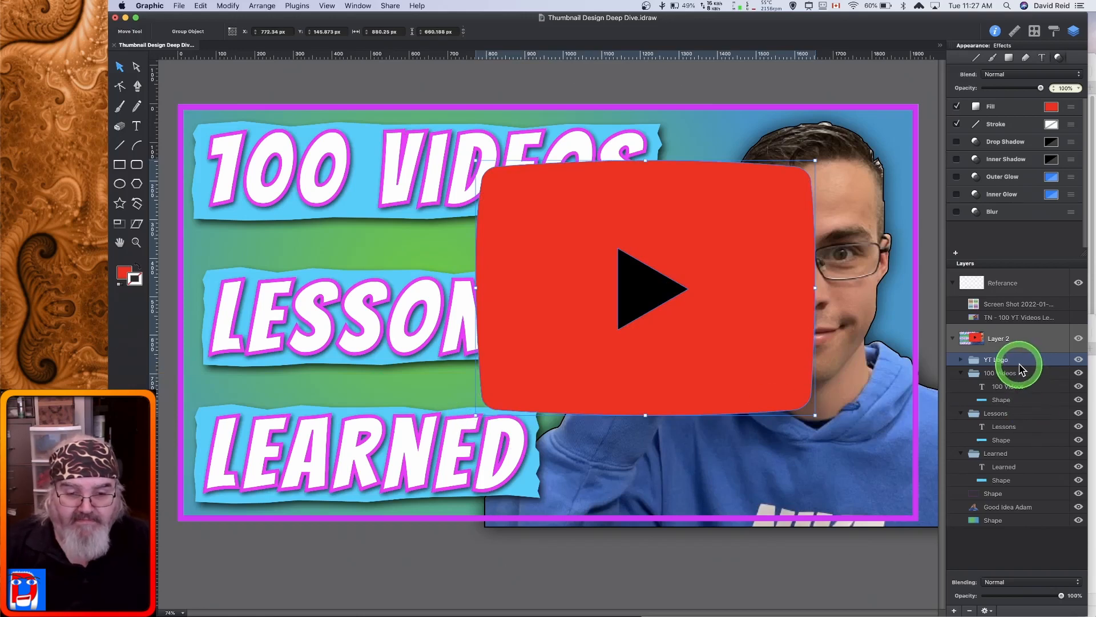
left_click_drag(1021, 368, 999, 505)
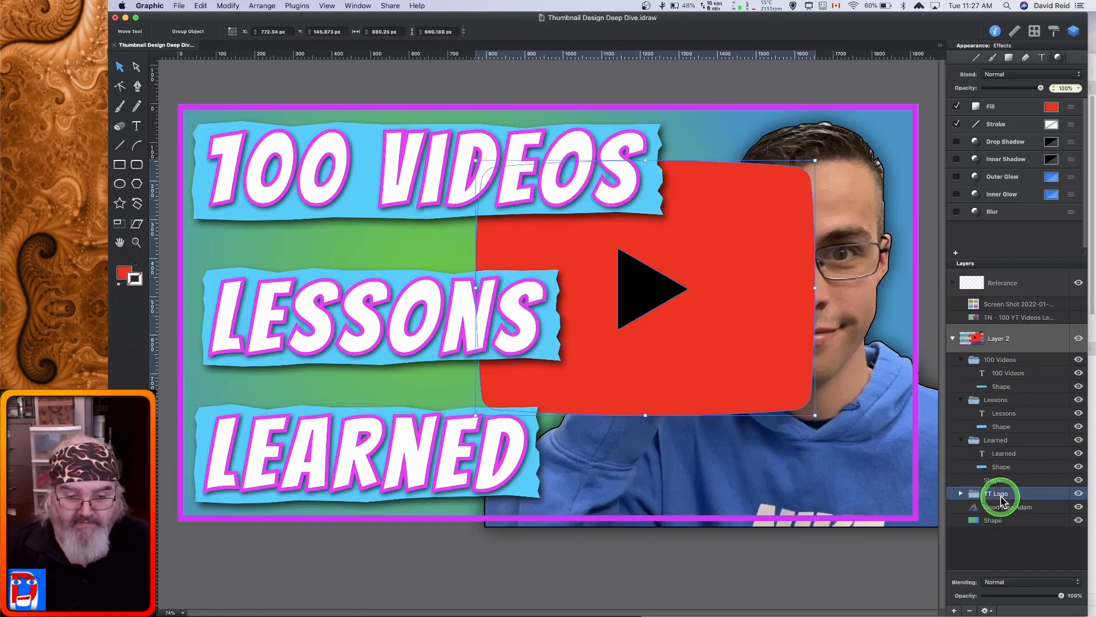
mouse_move(1002, 499)
left_mouse_down()
mouse_move(991, 514)
mouse_move(999, 509)
left_mouse_up()
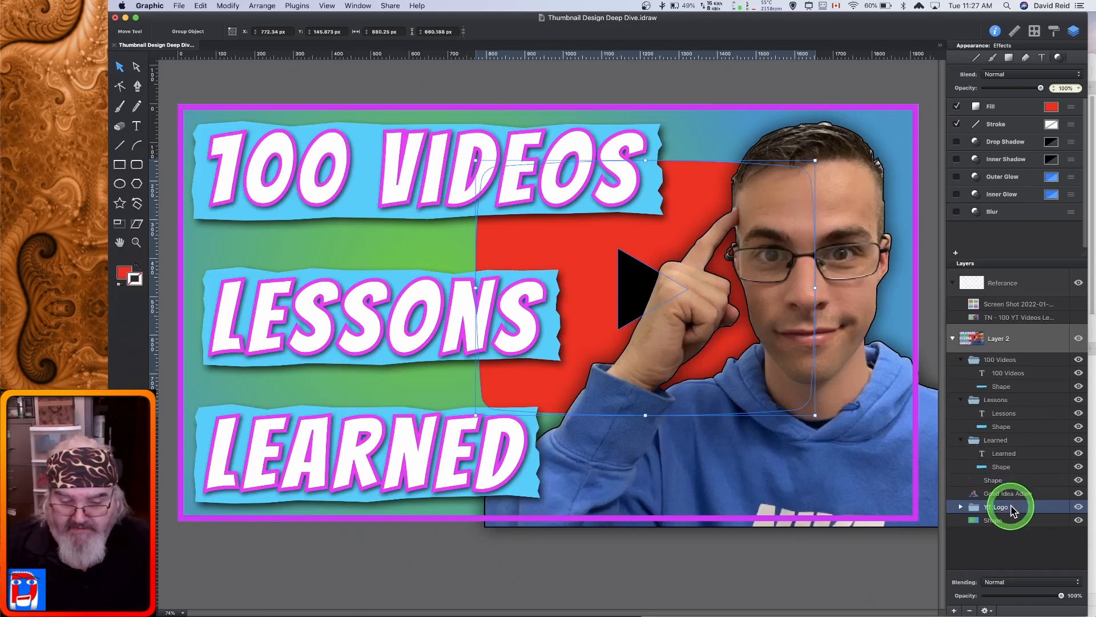
Shift the "YT Logo" group 110 px left so its play triangle clears the client's hand.
key("shift+Left")
key("shift+Left")
key("shift+Left")
key("shift+Left")
key("shift+Left")
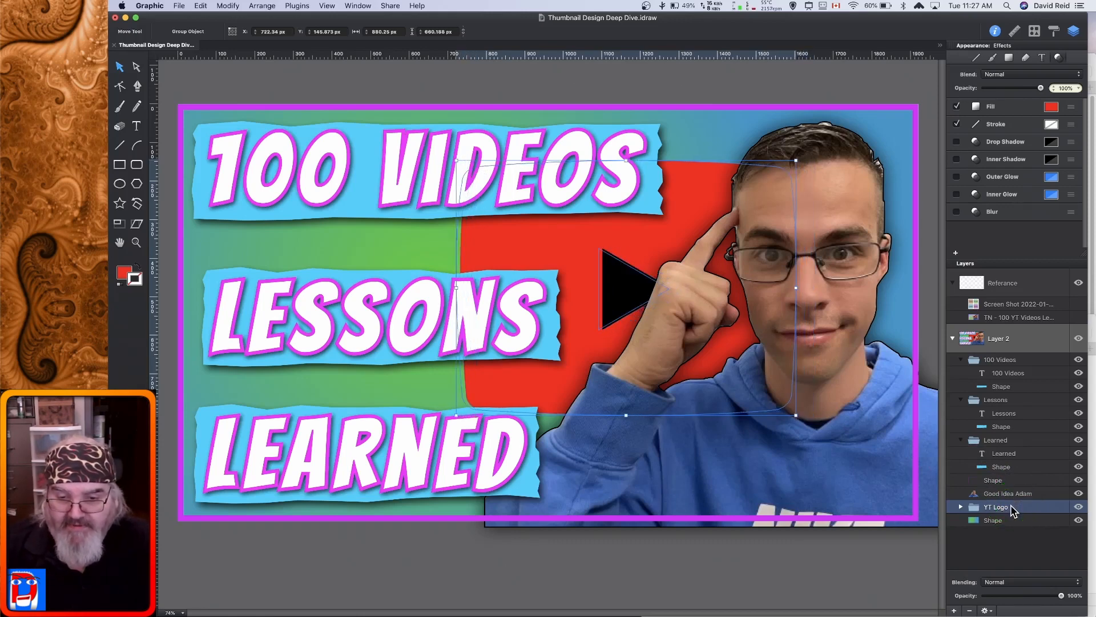
key("shift+Left")
key("shift+Left")
key("shift+Left")
key("shift+Left")
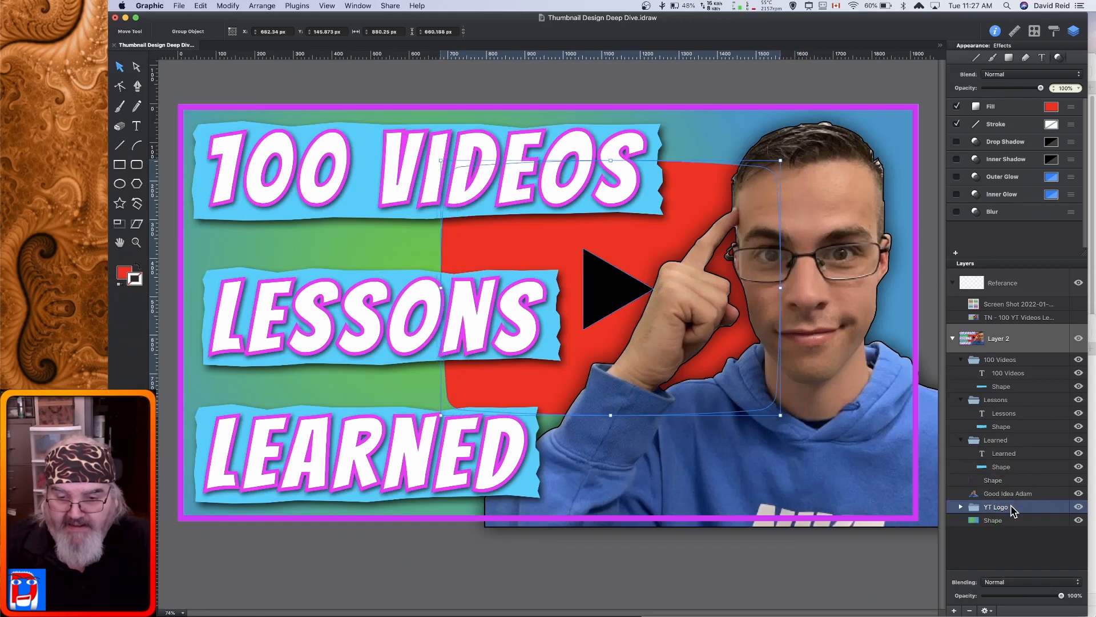
key("shift+Left")
key("shift+Left")
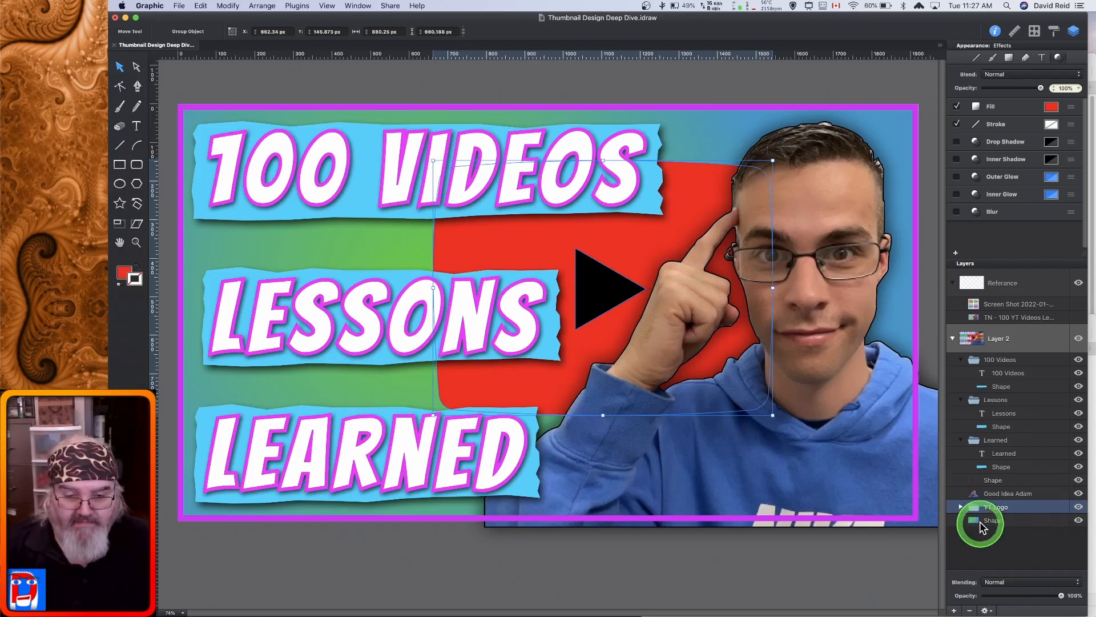
Add a drop shadow to the YouTube logo's red shape with X offset 5 pt, Y offset 6 pt and size 16 pt.
left_click(961, 507)
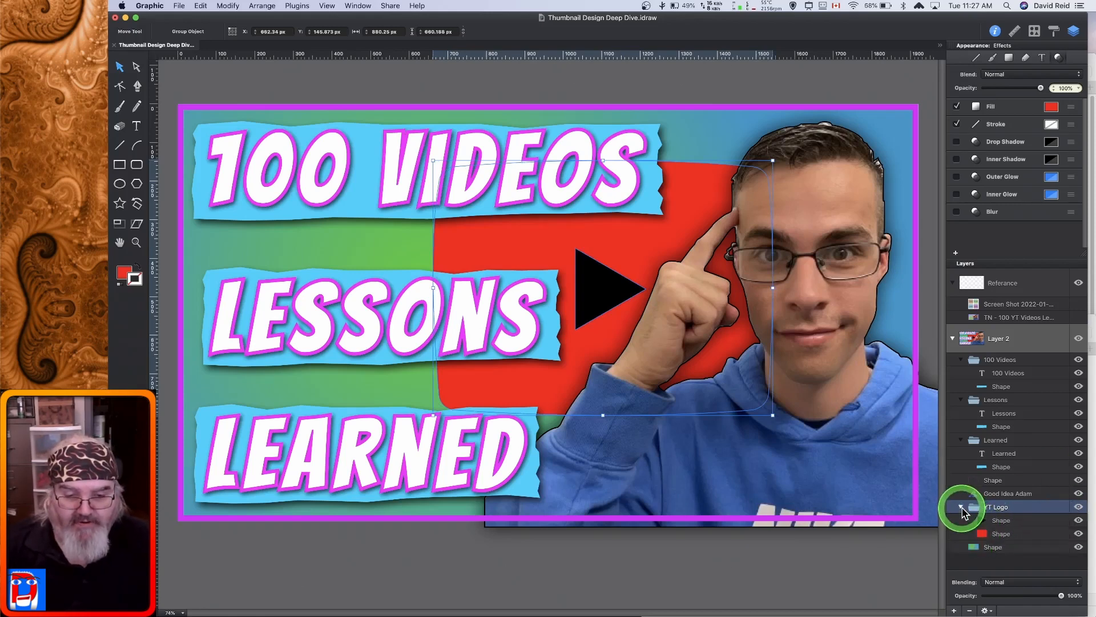
left_click(1021, 540)
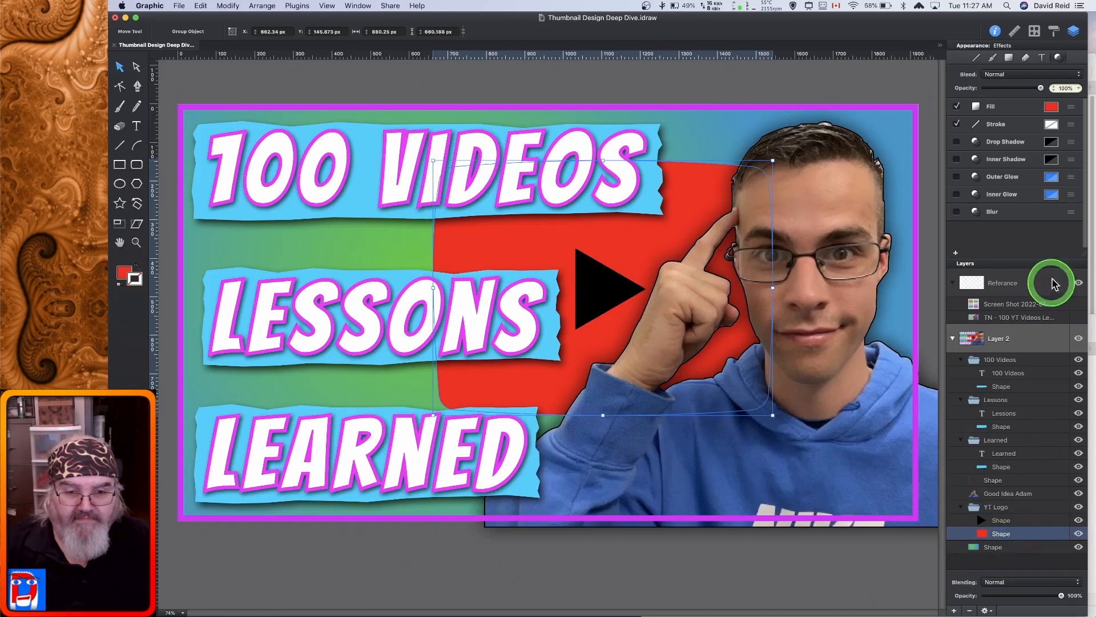
left_click(999, 143)
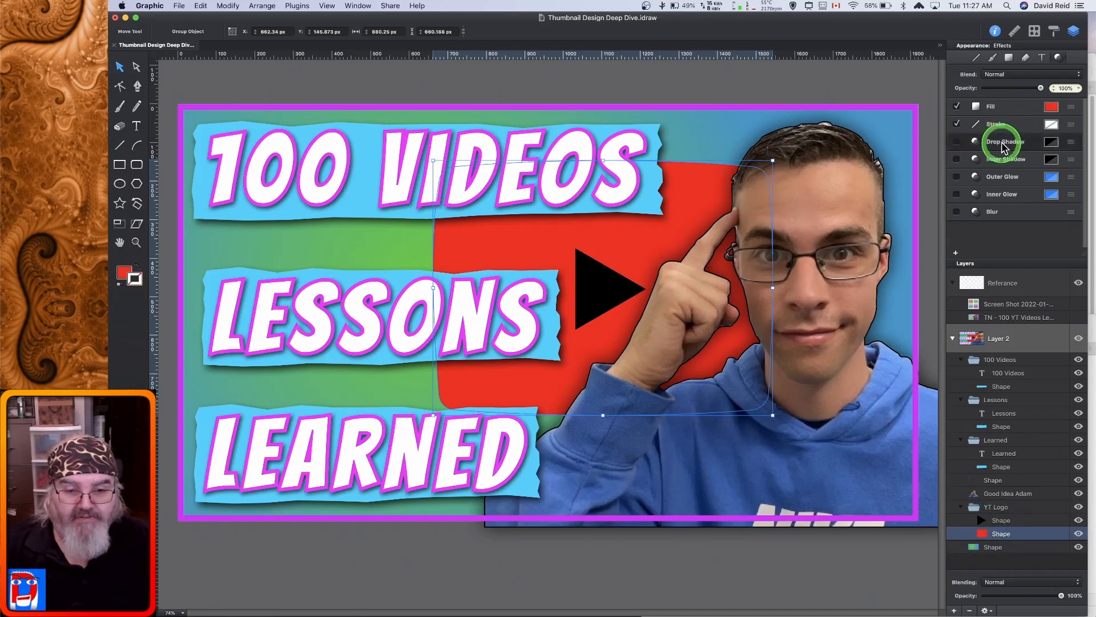
left_click(1066, 183)
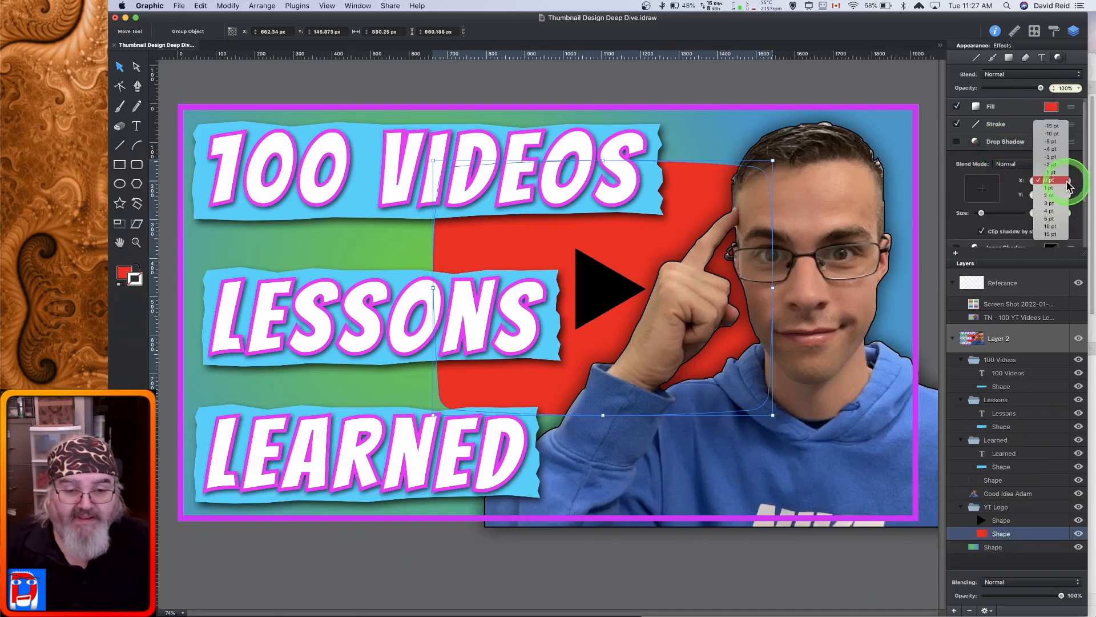
left_click(1059, 220)
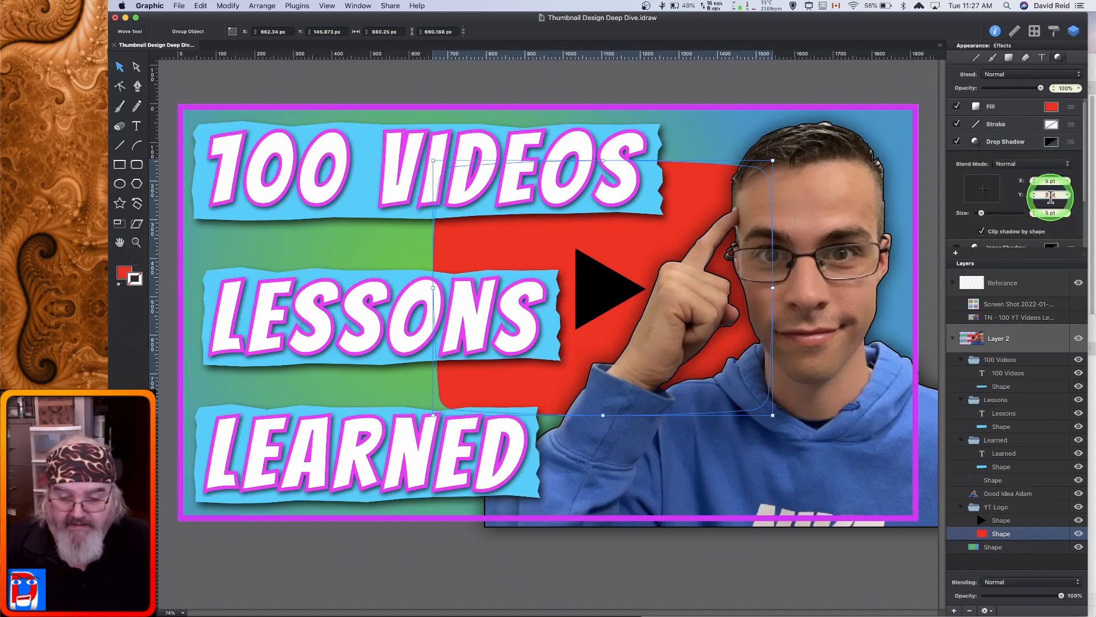
left_click(1050, 195)
type("6")
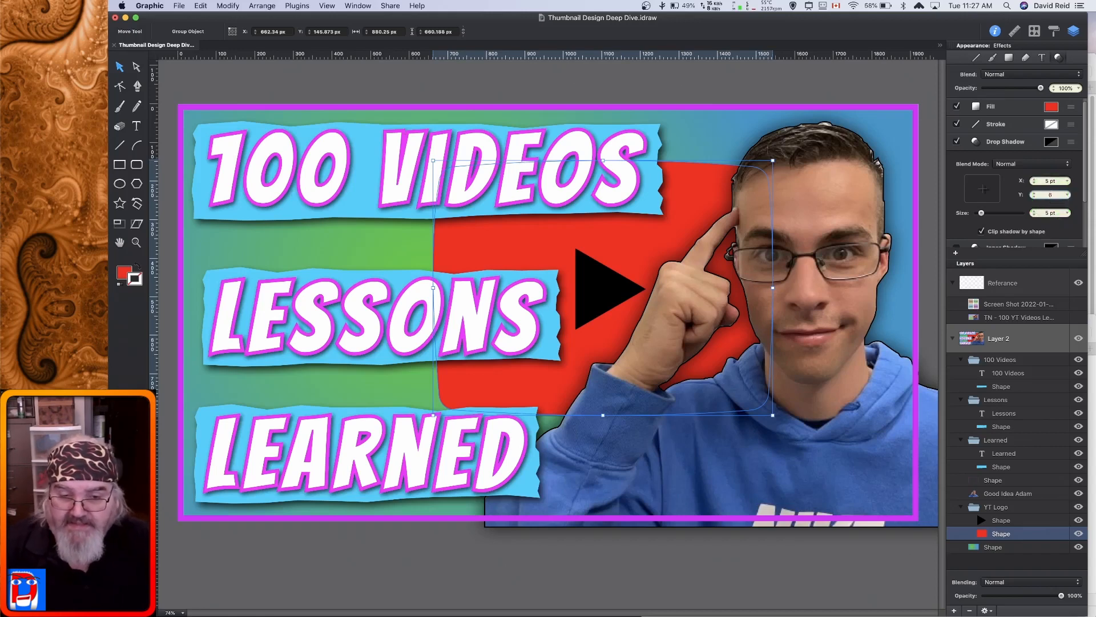
key("Return")
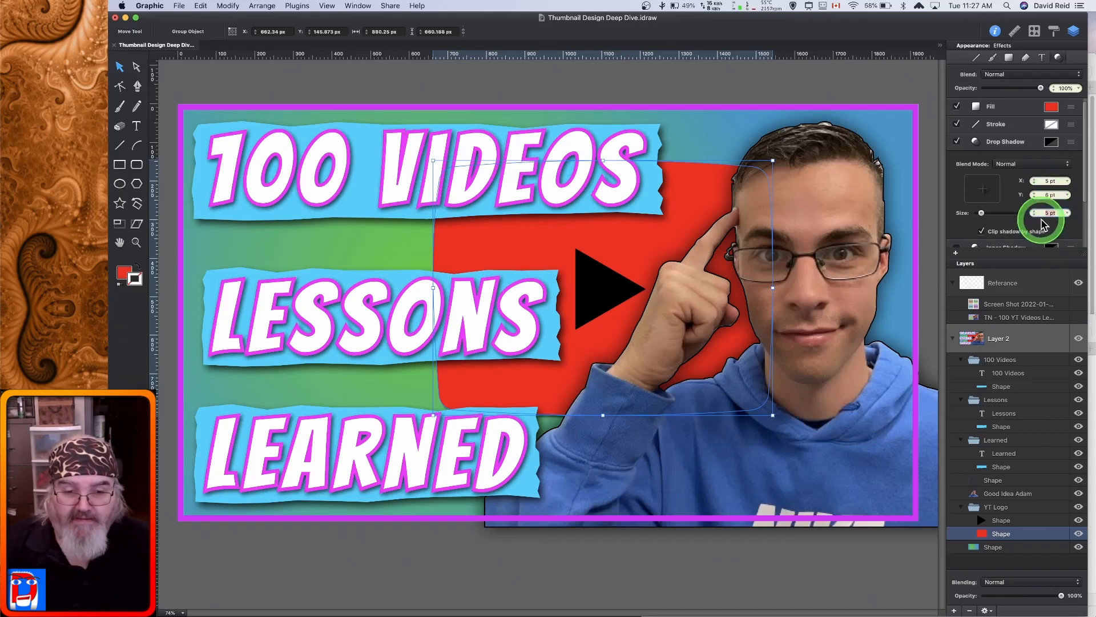
left_click_drag(981, 216, 992, 221)
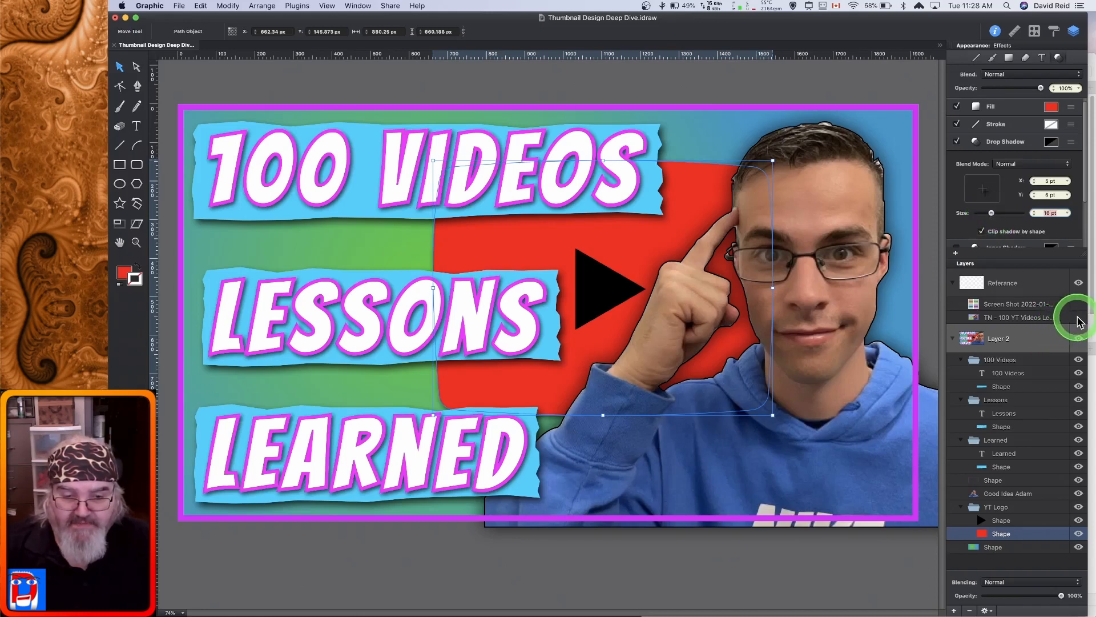
Compare the design with the reference thumbnail and shrink the "YT Logo" group proportionally to about 777 by 583 px.
left_click(1079, 318)
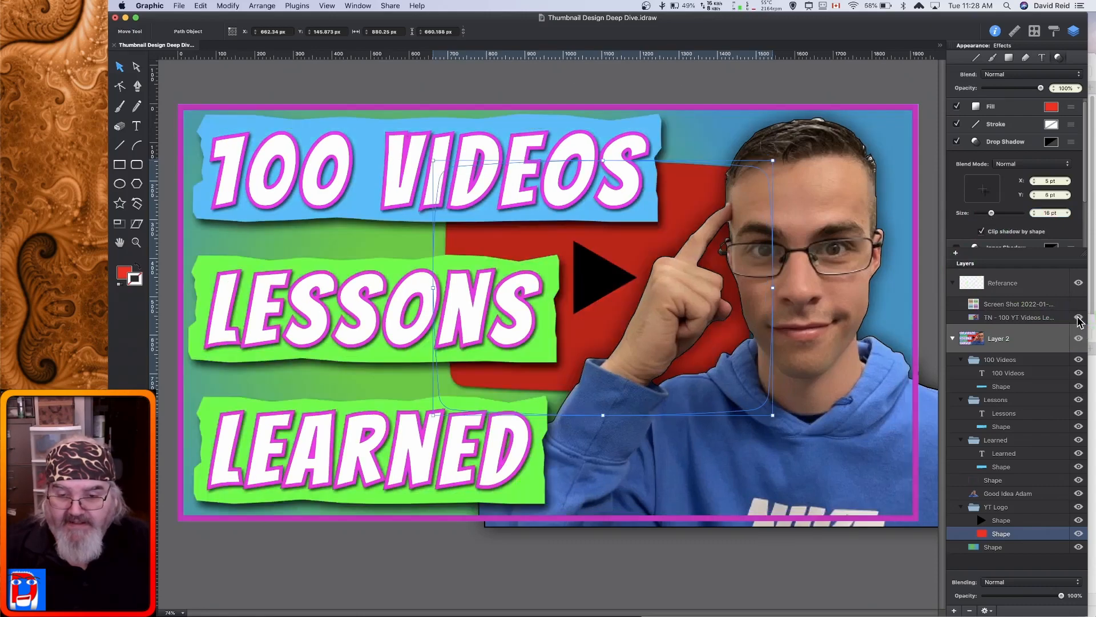
left_click(1079, 317)
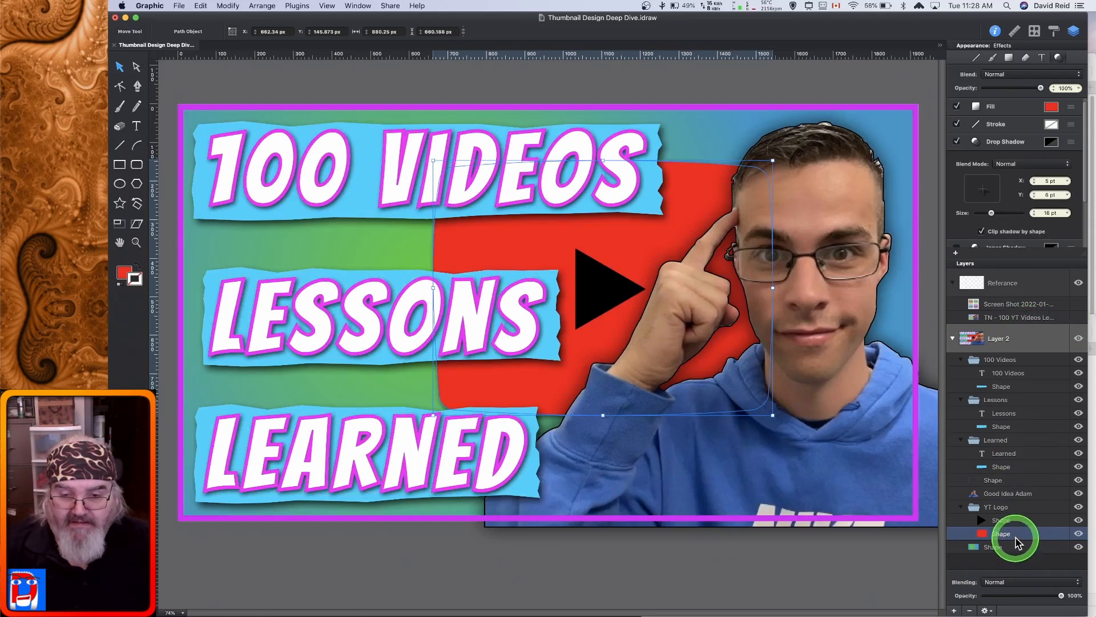
left_click(1004, 509)
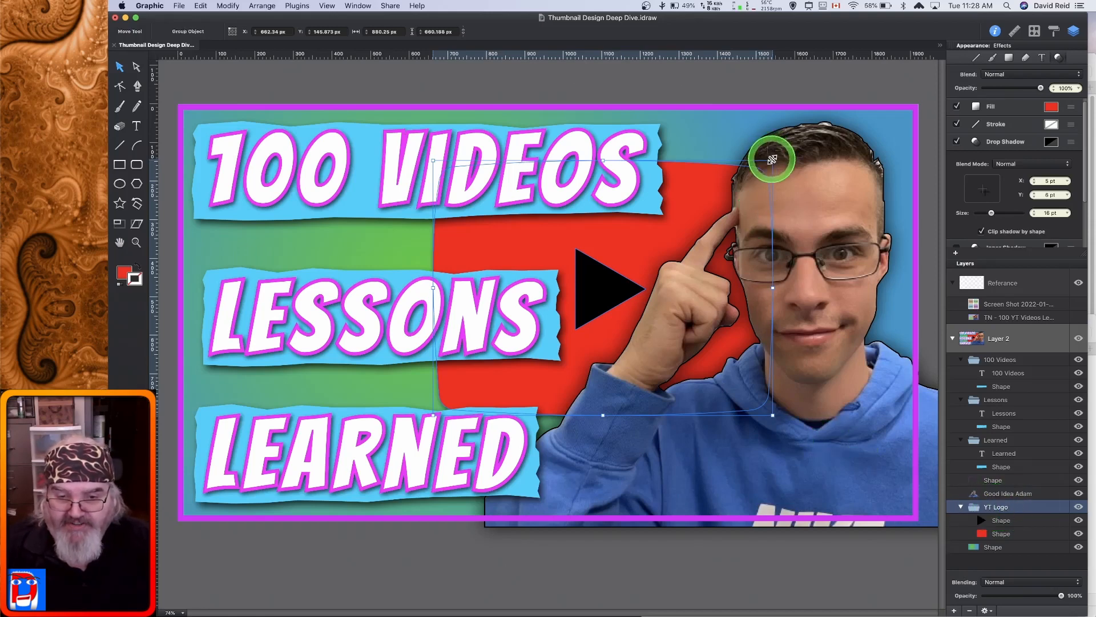
left_click_drag(772, 160, 731, 192)
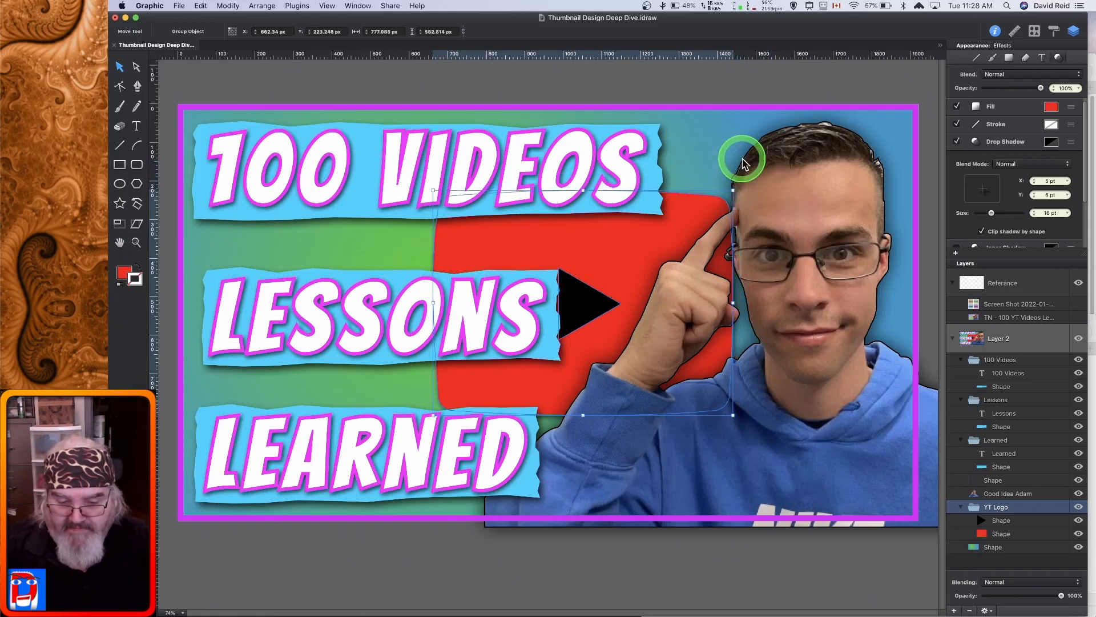
Shift the "YT Logo" group 30 px right and 40 px up behind the banners and the client's hand.
key("shift+Right")
key("shift+Right")
key("shift+Right")
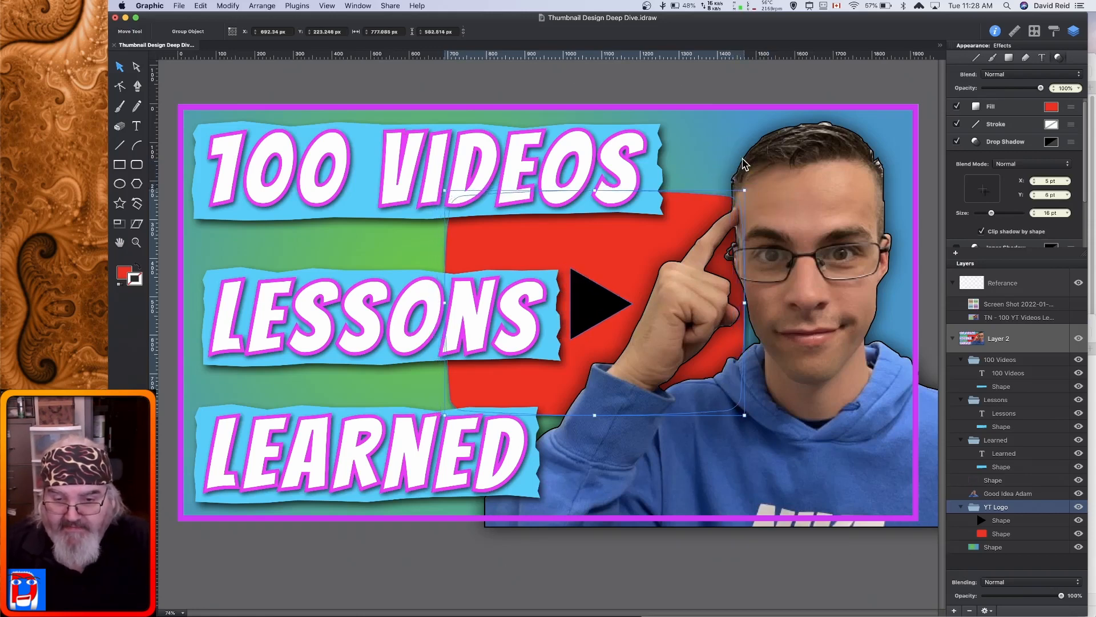
key("shift+Up")
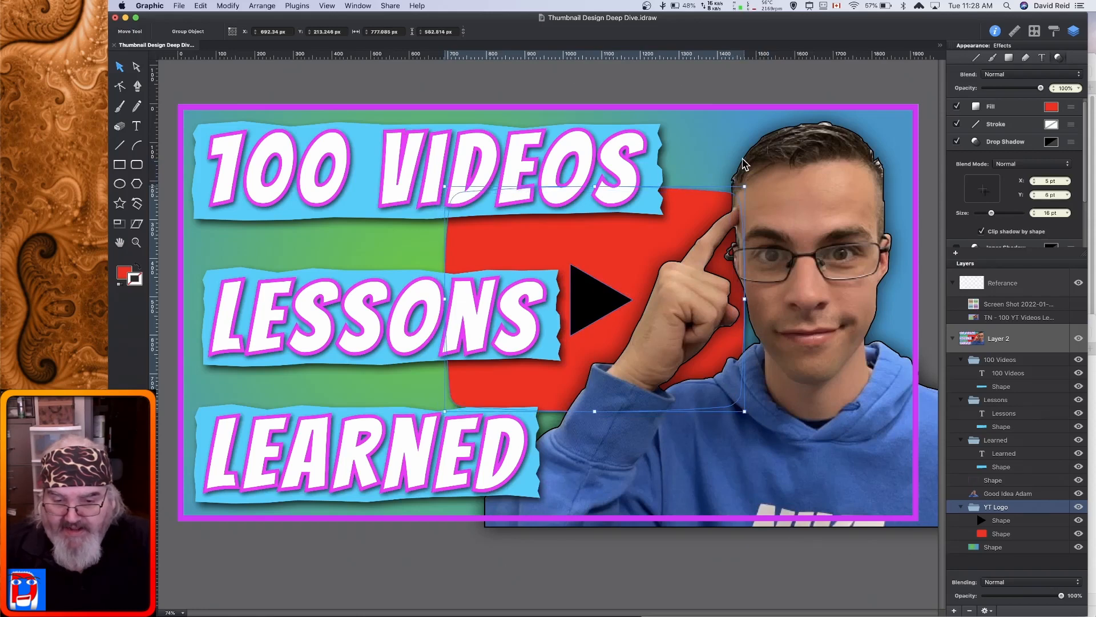
key("shift+Up")
key("shift+Up")
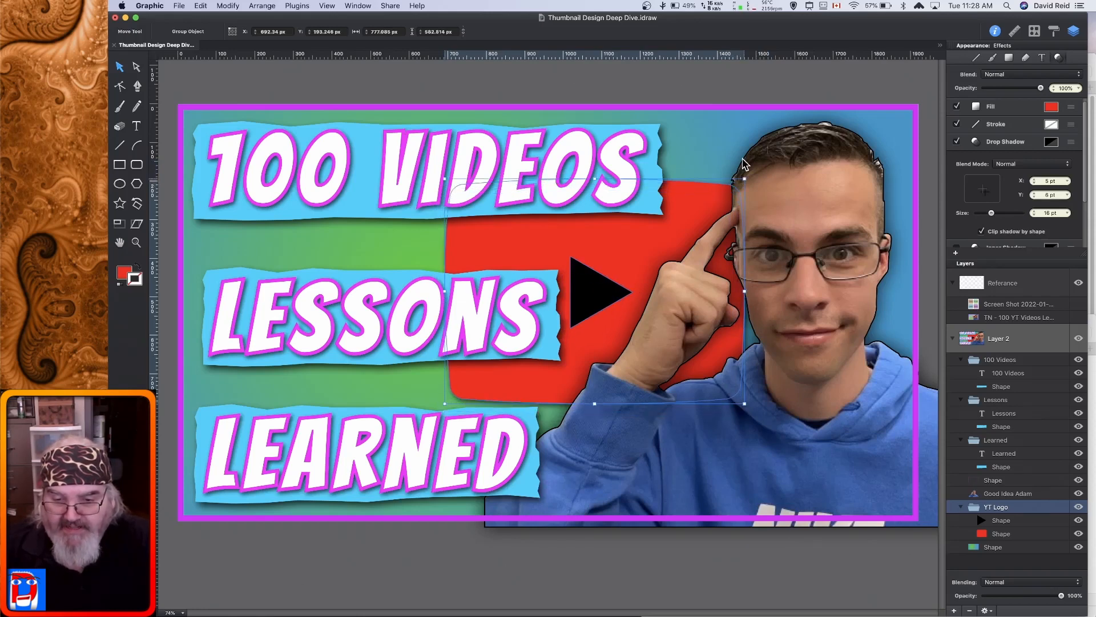
key("shift+Up")
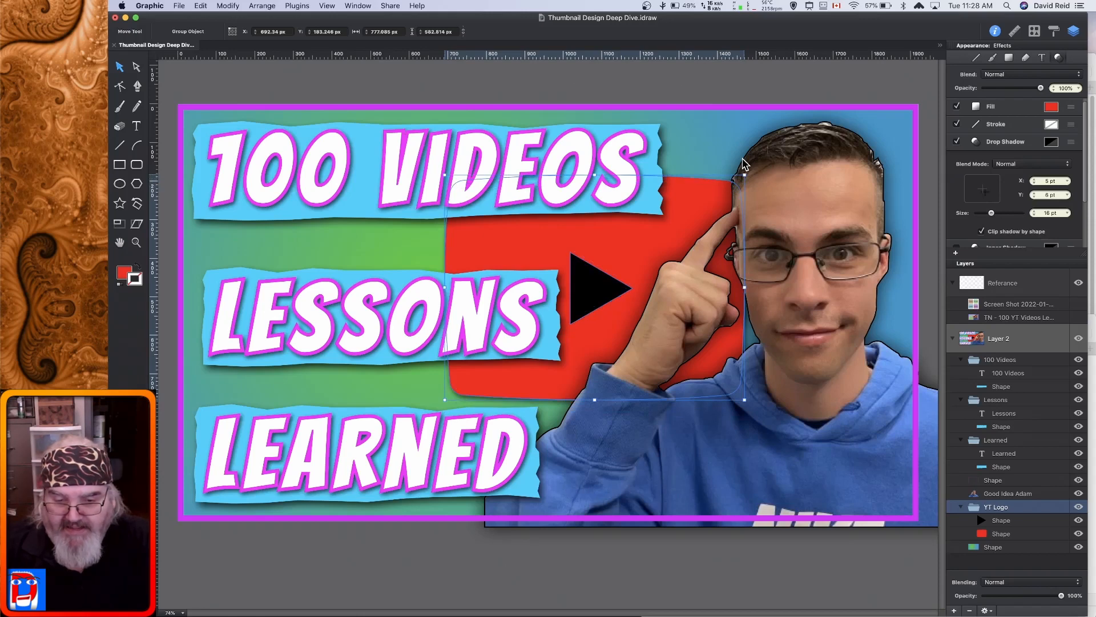
key("shift+Left")
key("shift+Right")
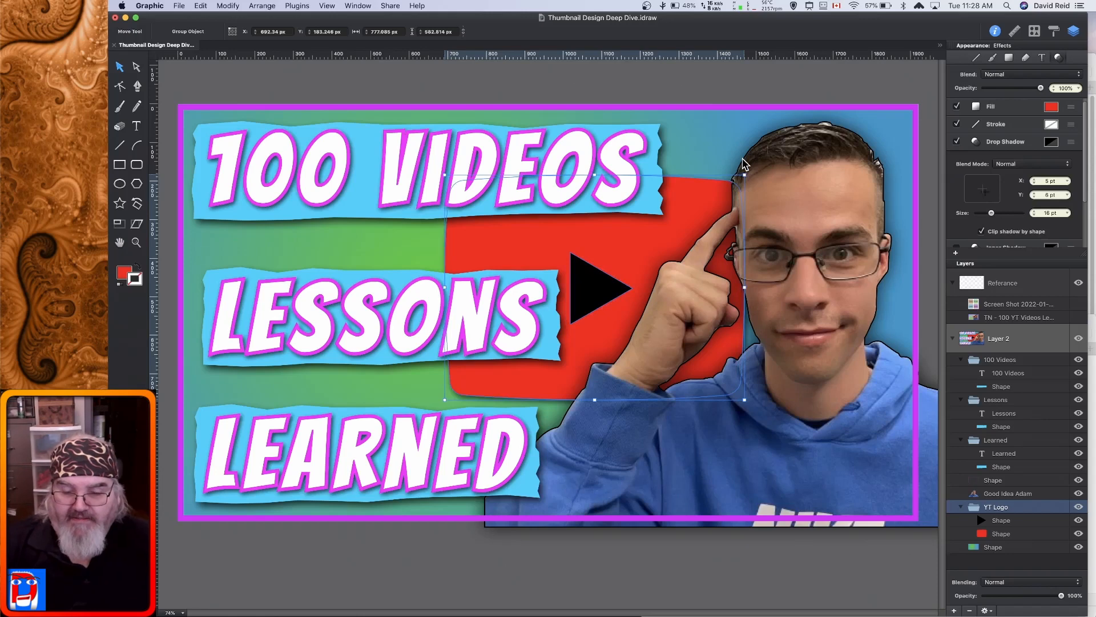
Darken the fill of the logo's red shape by lowering its RGB red value to about 217, and clear the selection.
left_click(1025, 537)
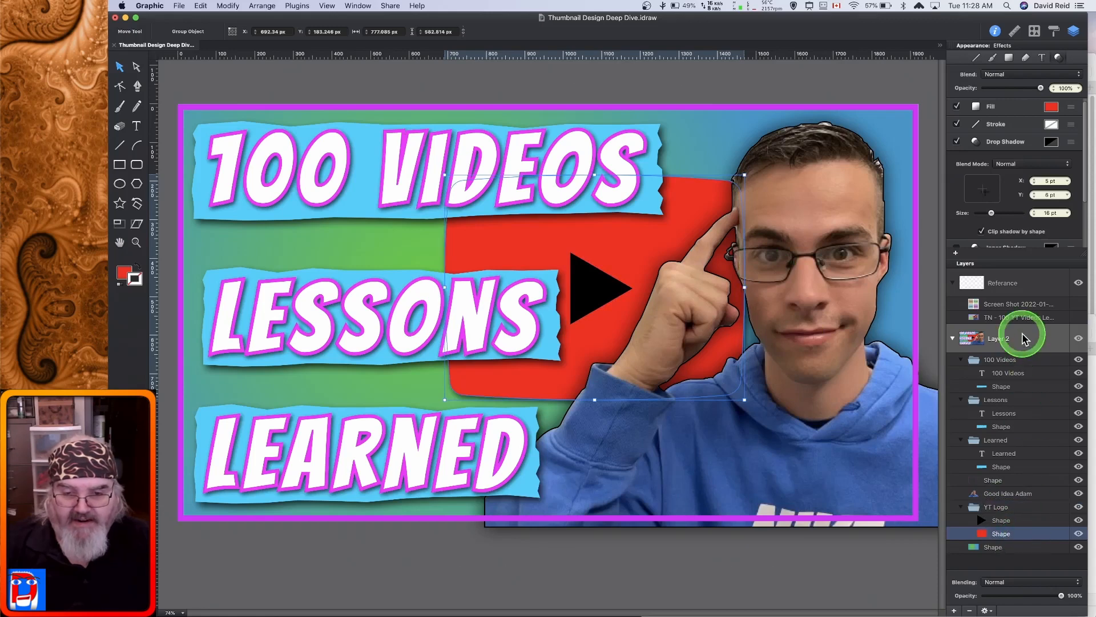
left_click(1051, 107)
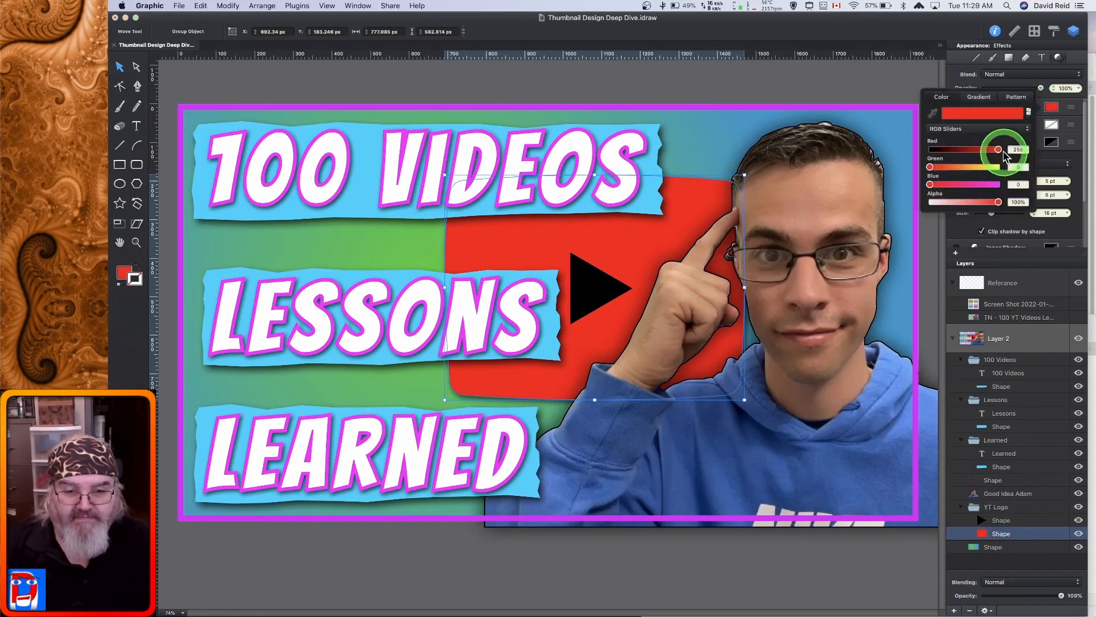
left_click_drag(997, 150, 990, 152)
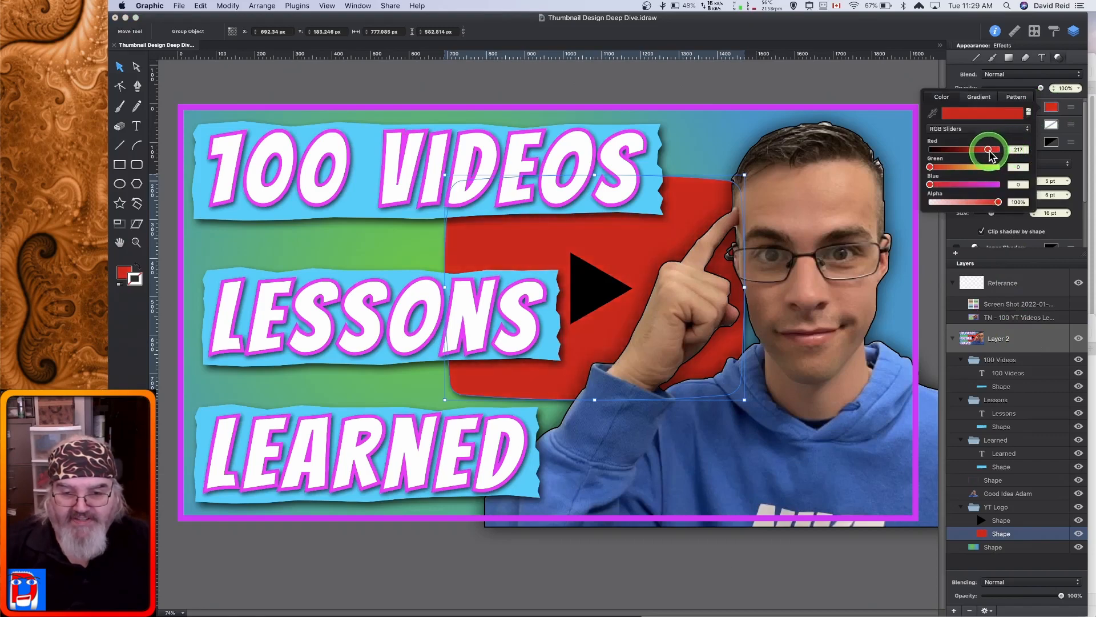
left_click(1050, 108)
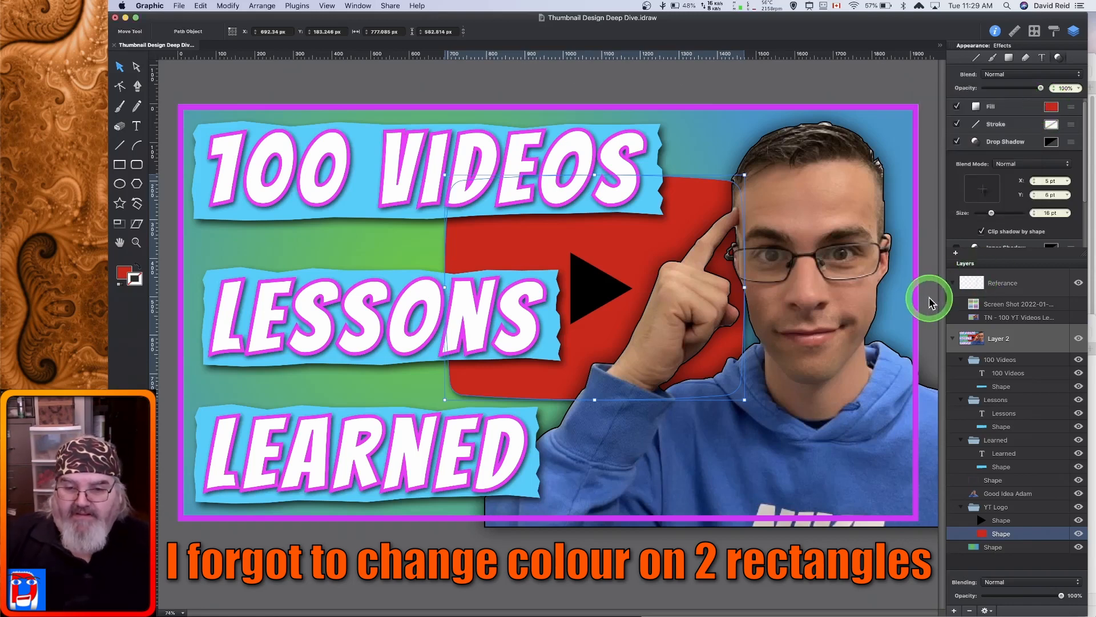
left_click(911, 91)
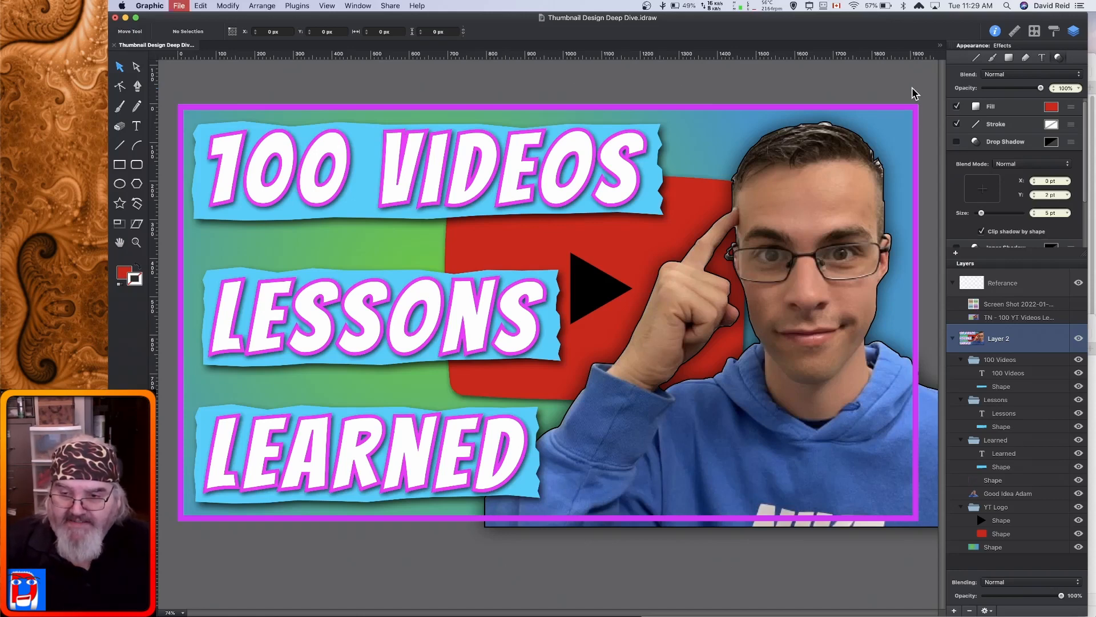
left_click(179, 7)
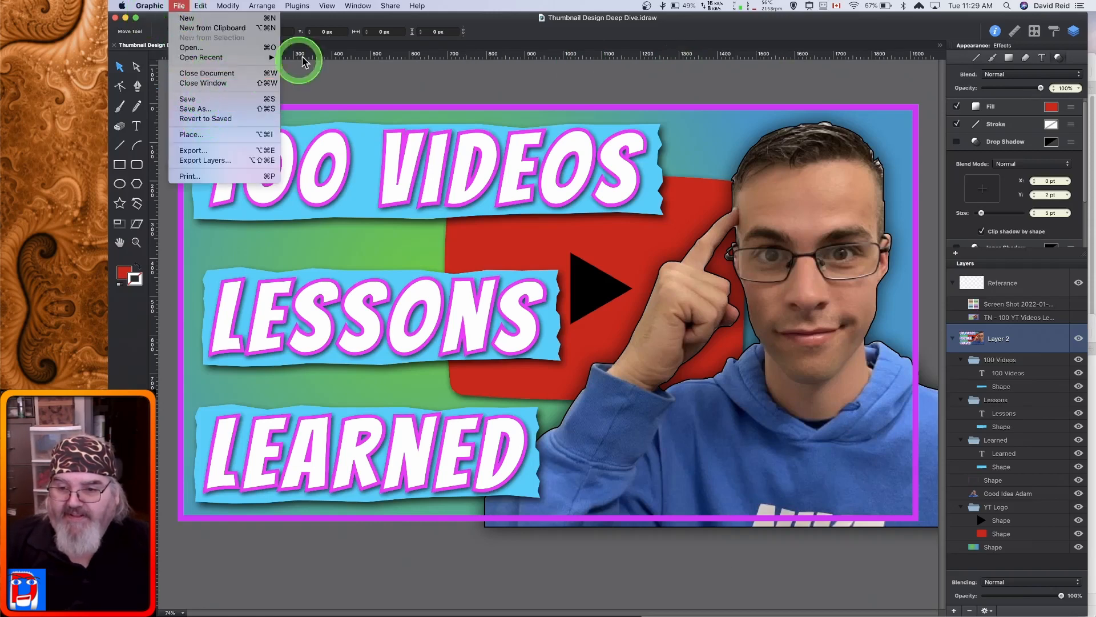
left_click(485, 8)
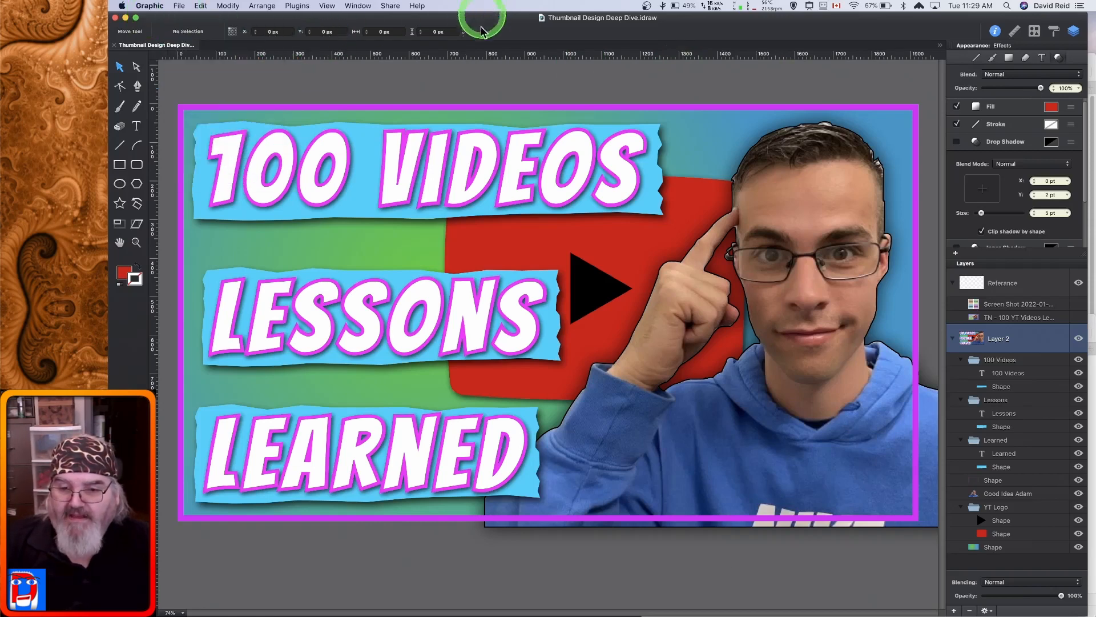
left_click(478, 93)
left_click(179, 5)
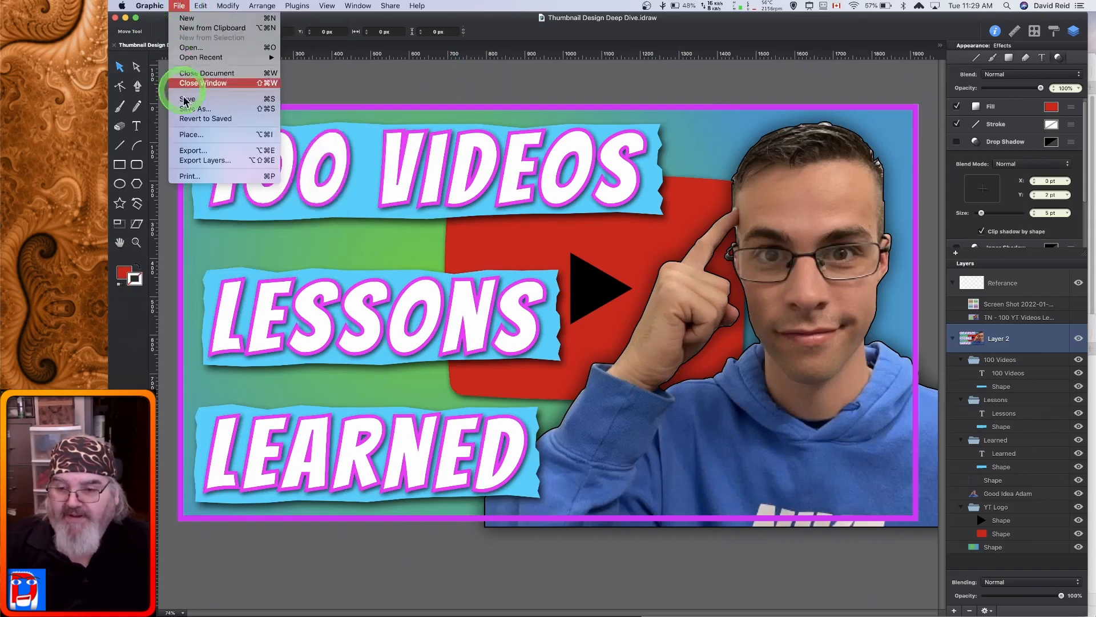
left_click(376, 87)
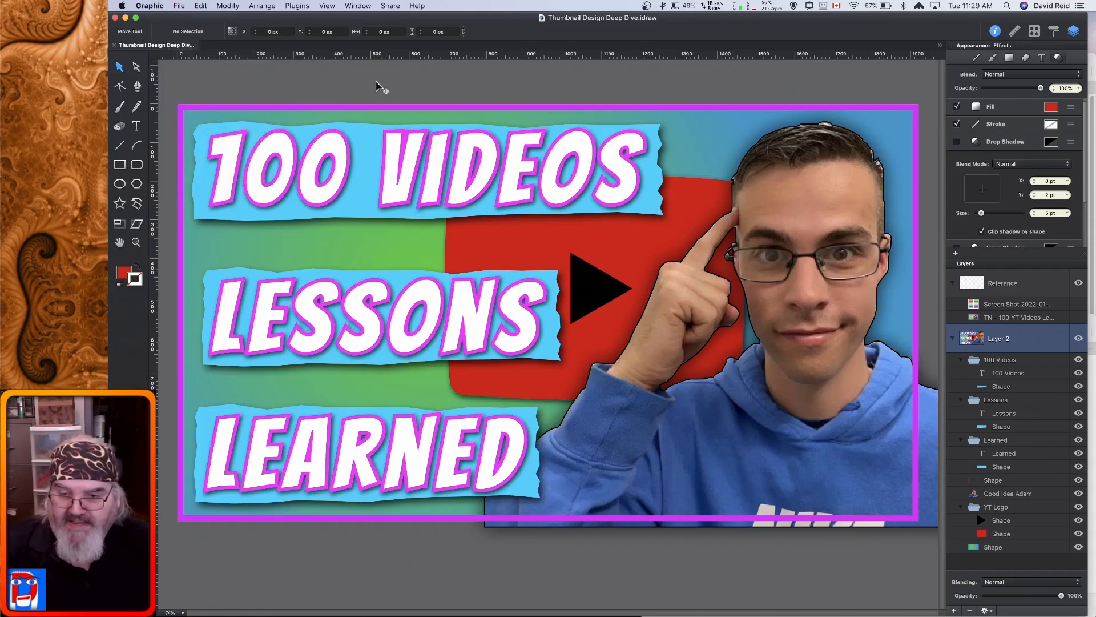
Export the entire canvas as "Thumbnail Design Deep Dive.jpg", a JPEG at 100% scale and 97% quality, into the "Picta Thumbnail Design" folder.
key("shift+super+e")
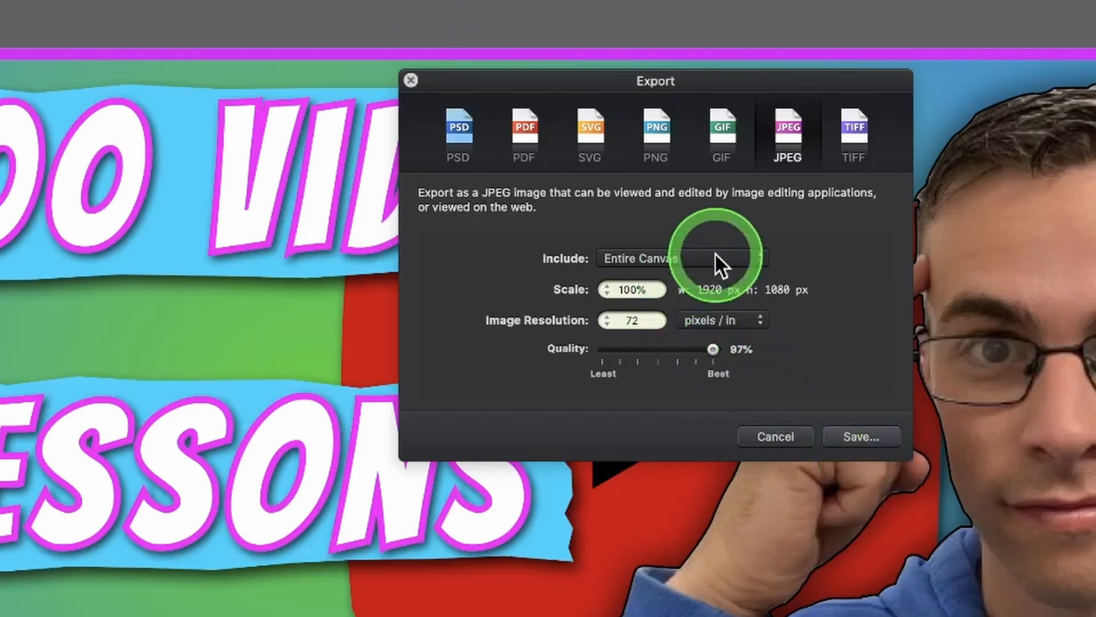
left_click(731, 269)
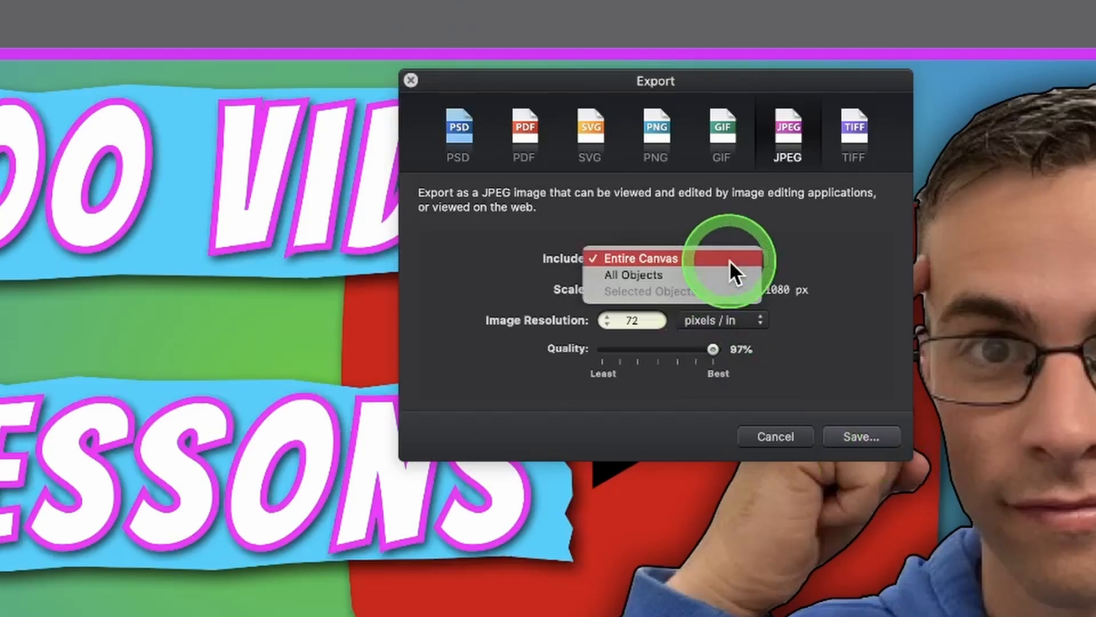
left_click(730, 260)
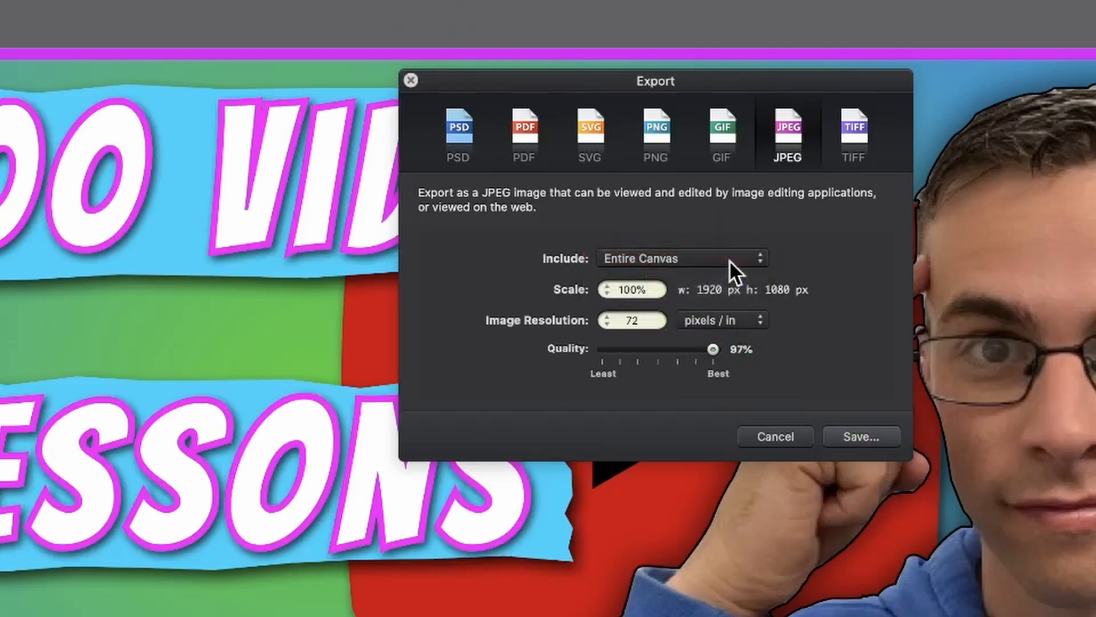
left_click(864, 437)
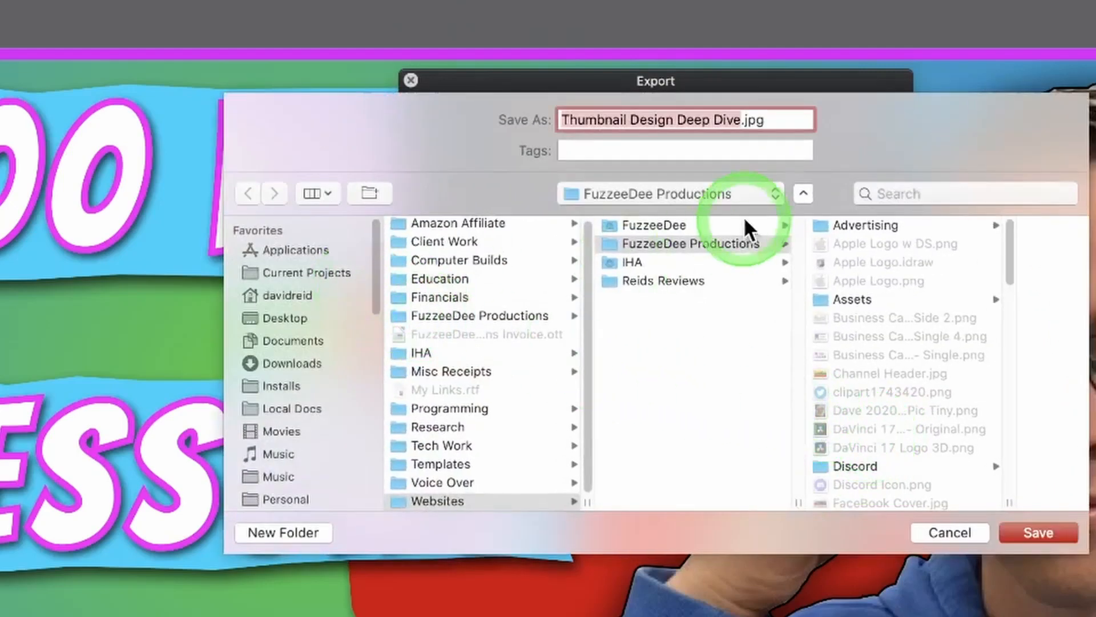
left_click(774, 197)
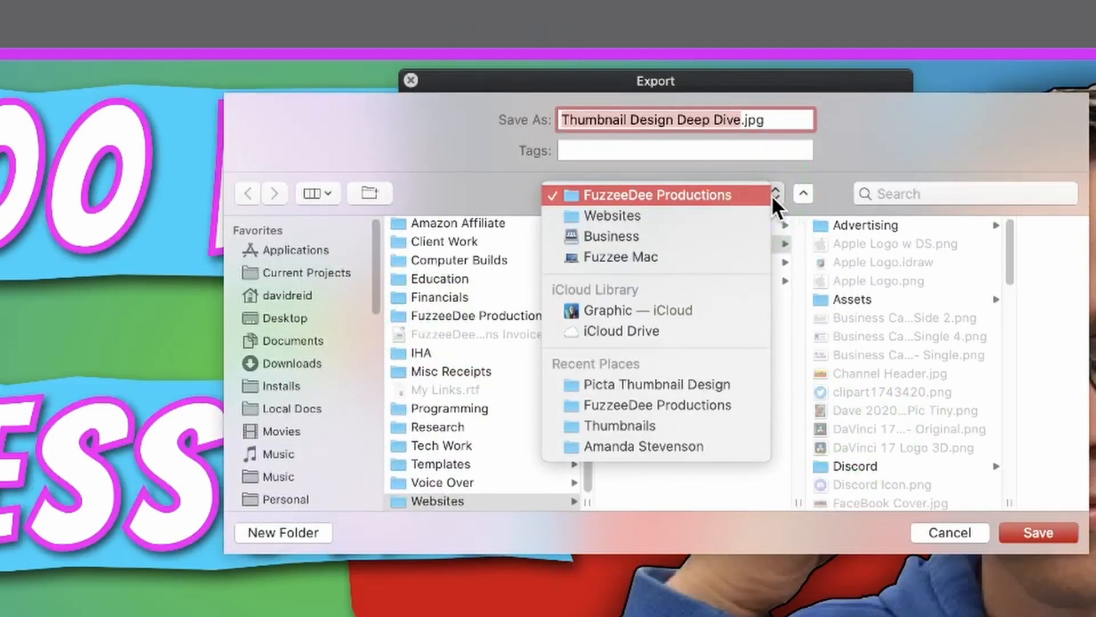
left_click(728, 379)
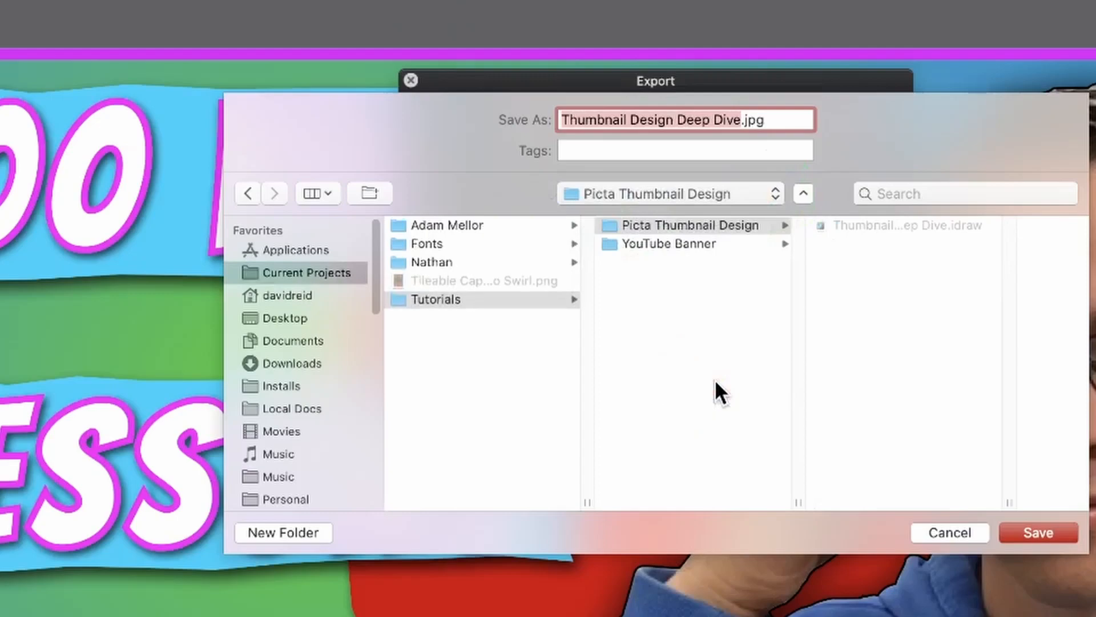
left_click(1040, 533)
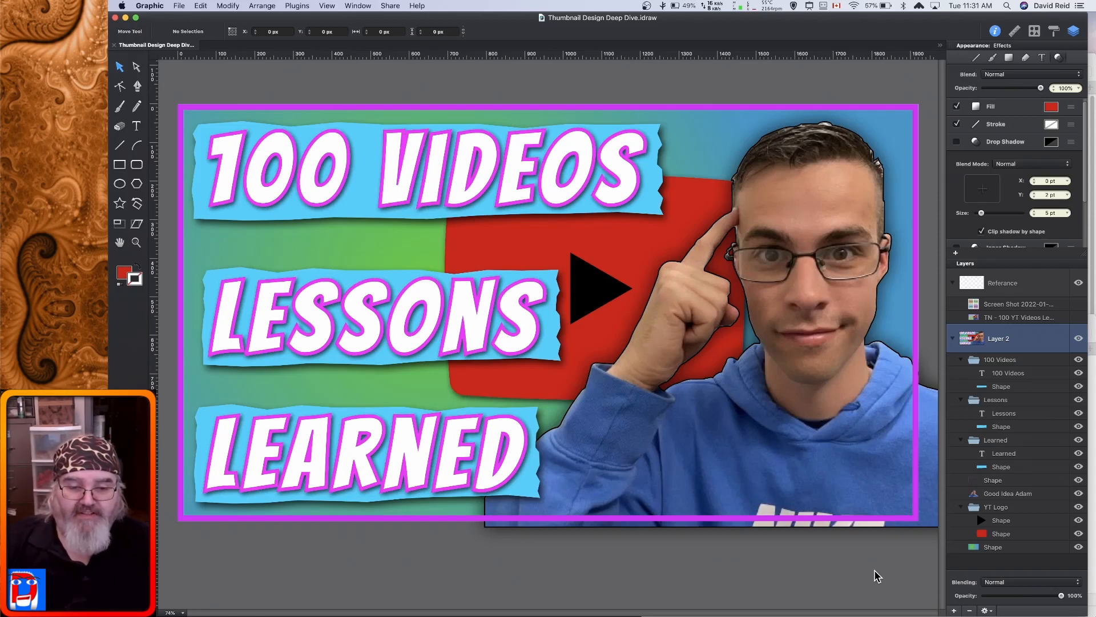
Replace the background shape's gradient fill with the brown ornamental pattern from the preset pattern swatches.
left_click(1012, 454)
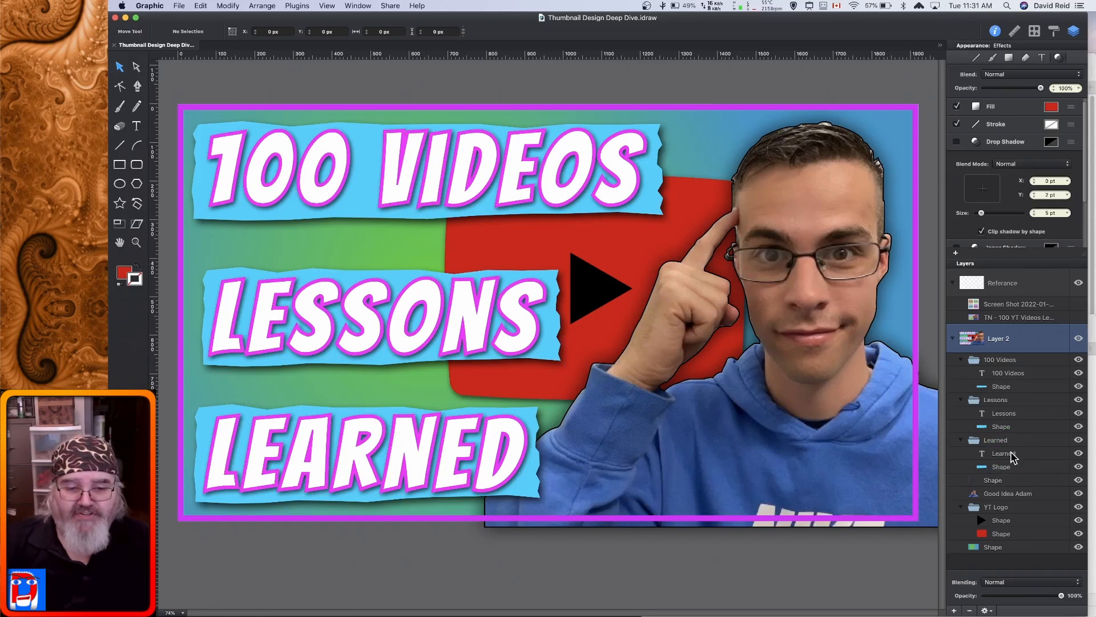
left_click(1008, 551)
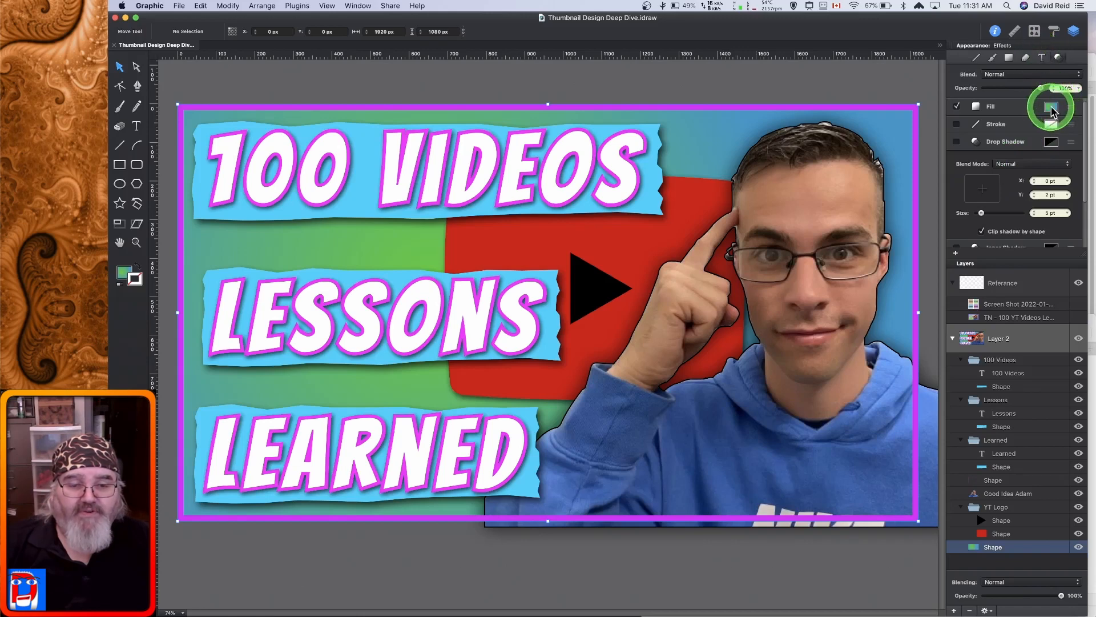
left_click(1052, 107)
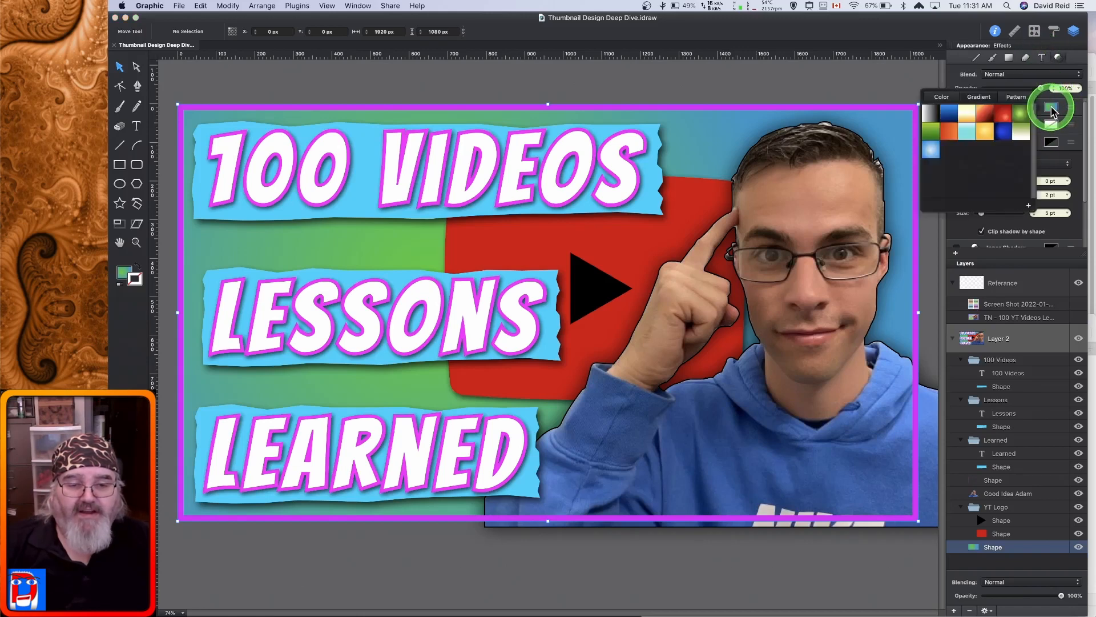
left_click(1017, 99)
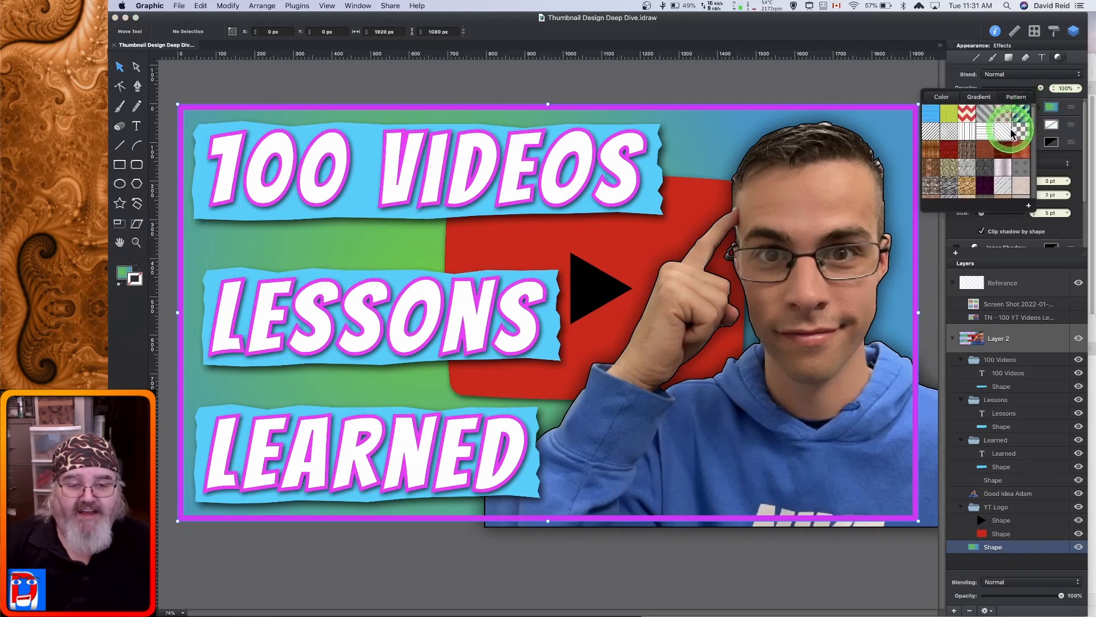
scroll(1011, 133, "down", 10)
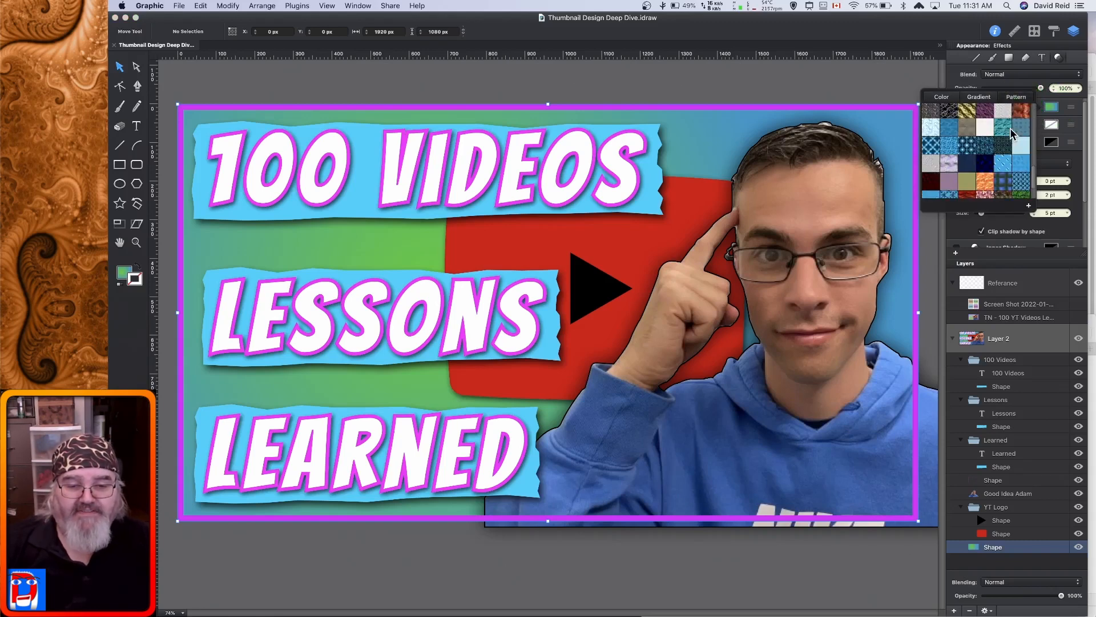
scroll(1011, 133, "down", 3)
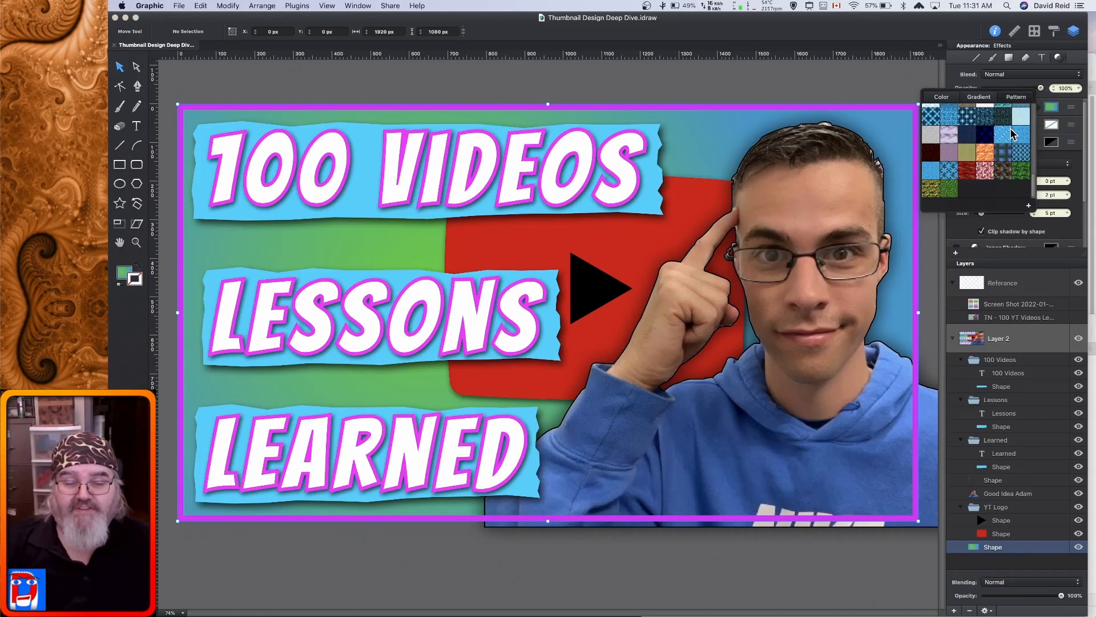
scroll(1012, 133, "up", 12)
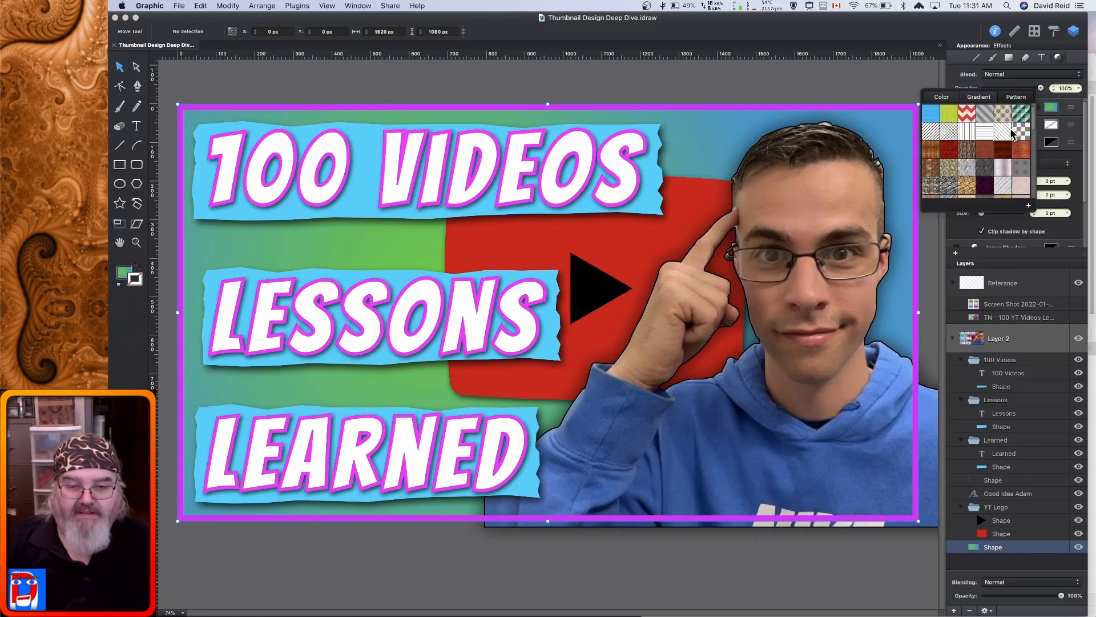
left_click(1022, 133)
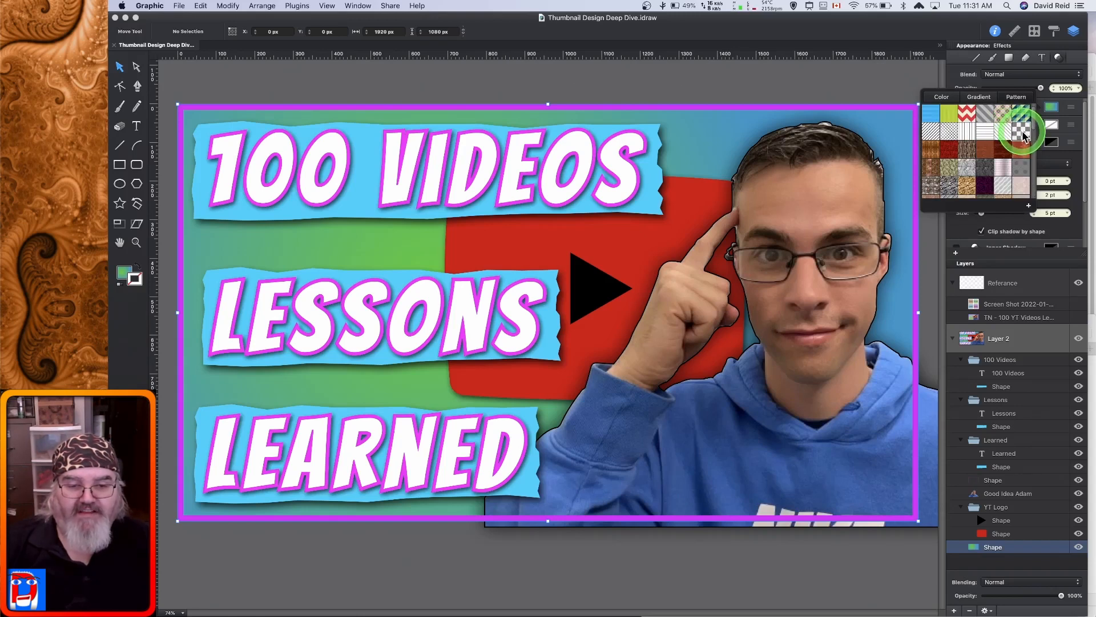
left_click(999, 135)
left_click(987, 152)
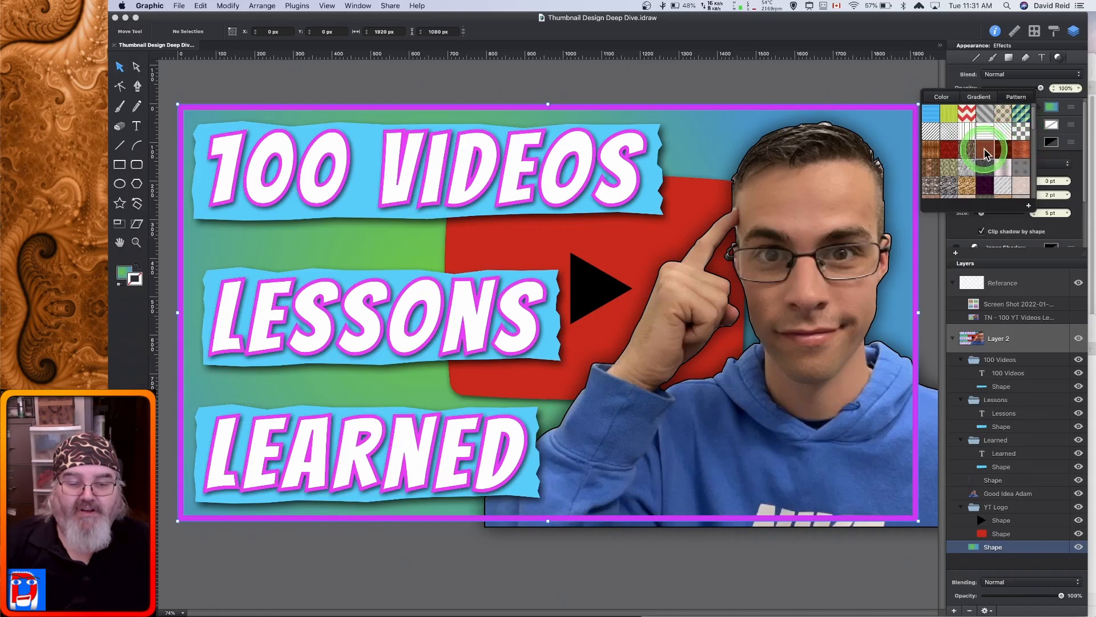
left_click(1011, 153)
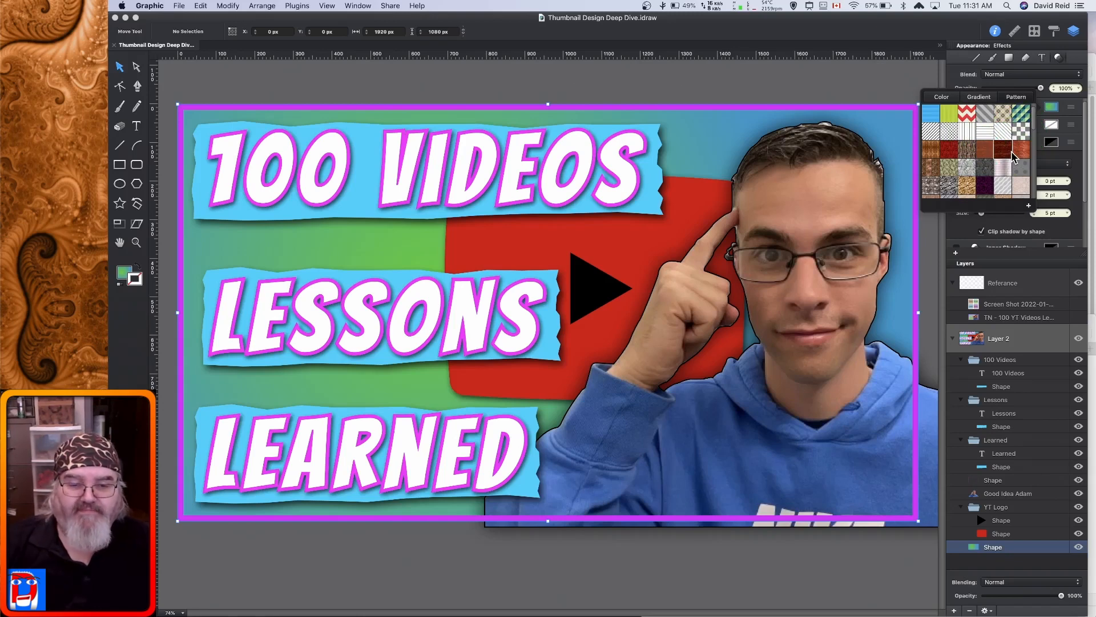
left_click(932, 151)
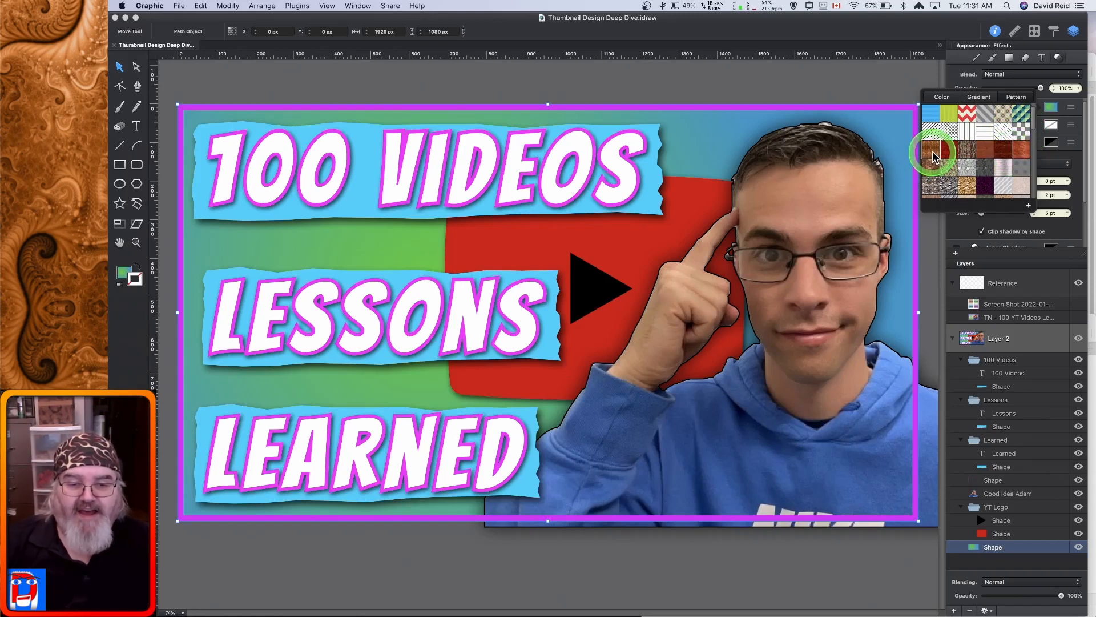
left_click(933, 154)
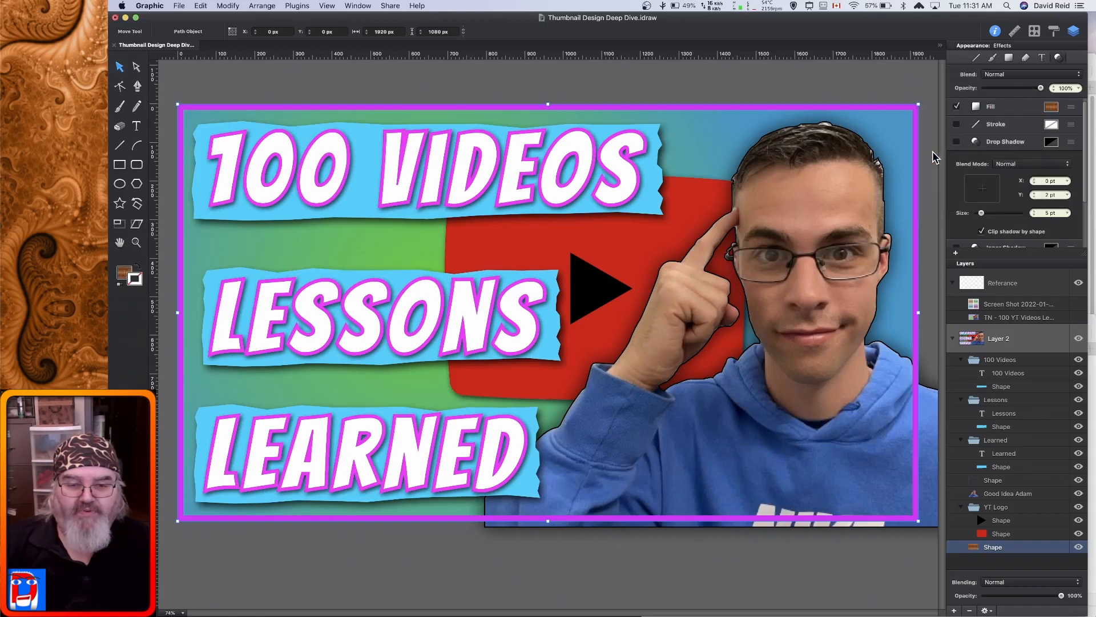
left_click(1008, 363)
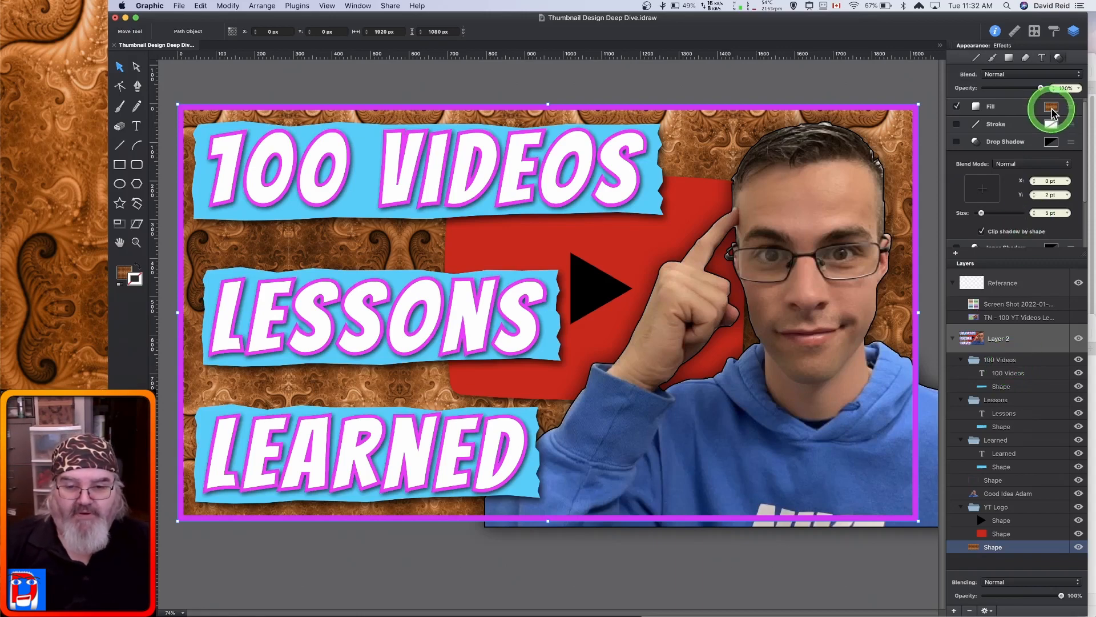
Change the background shape's pattern fill to the orange, red and green hexagon tile pattern.
left_click(1052, 108)
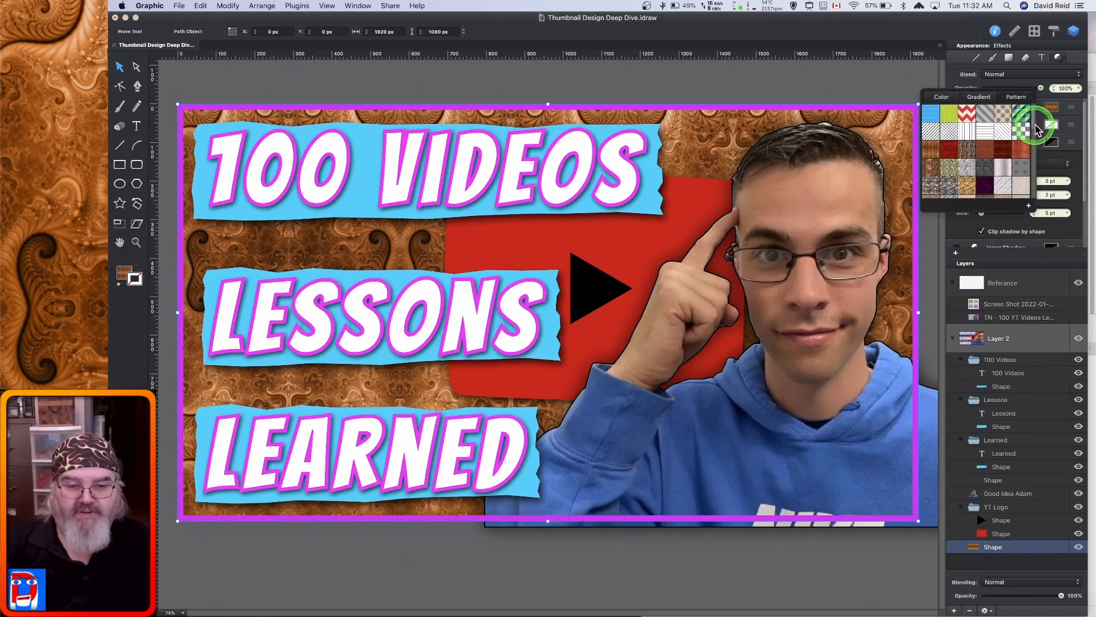
scroll(1038, 139, "down", 3)
scroll(1039, 143, "down", 3)
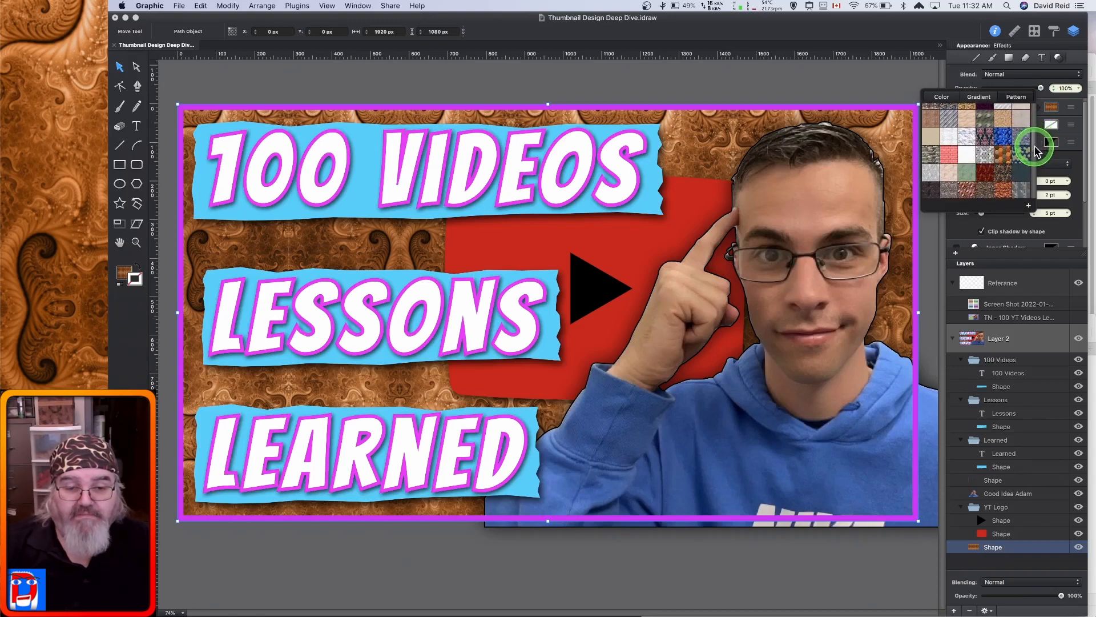
left_click(1003, 159)
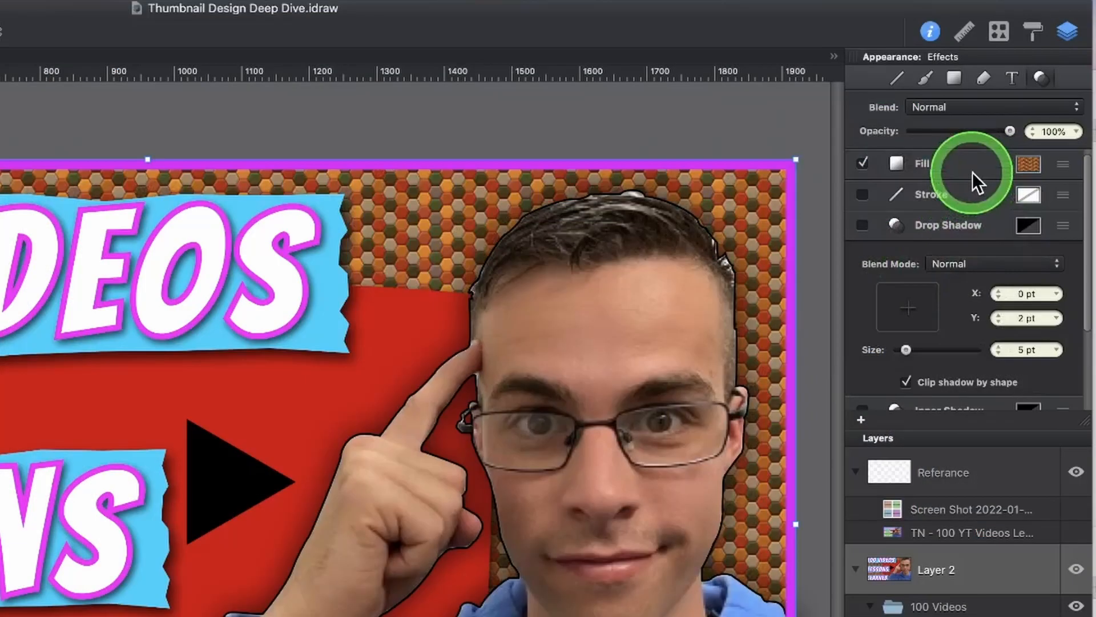
Scale the hexagon pattern to 200%, try 39% opacity before restoring 100%, and rotate the pattern 45°.
left_click(972, 173)
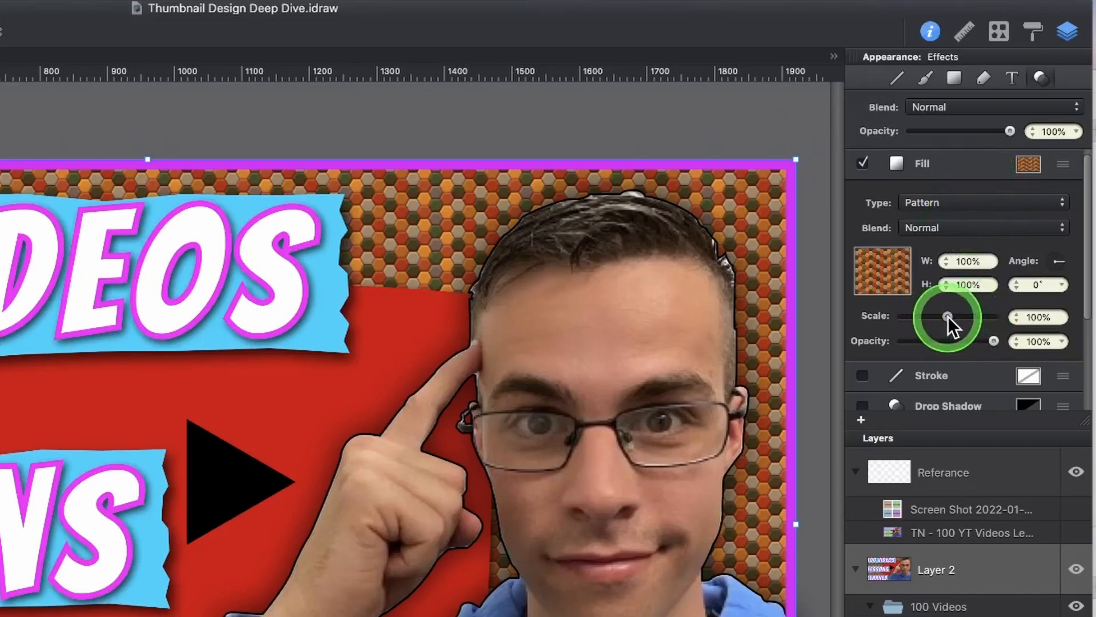
mouse_move(948, 316)
left_mouse_down()
mouse_move(1001, 313)
mouse_move(962, 384)
mouse_move(996, 340)
mouse_move(938, 344)
left_mouse_up()
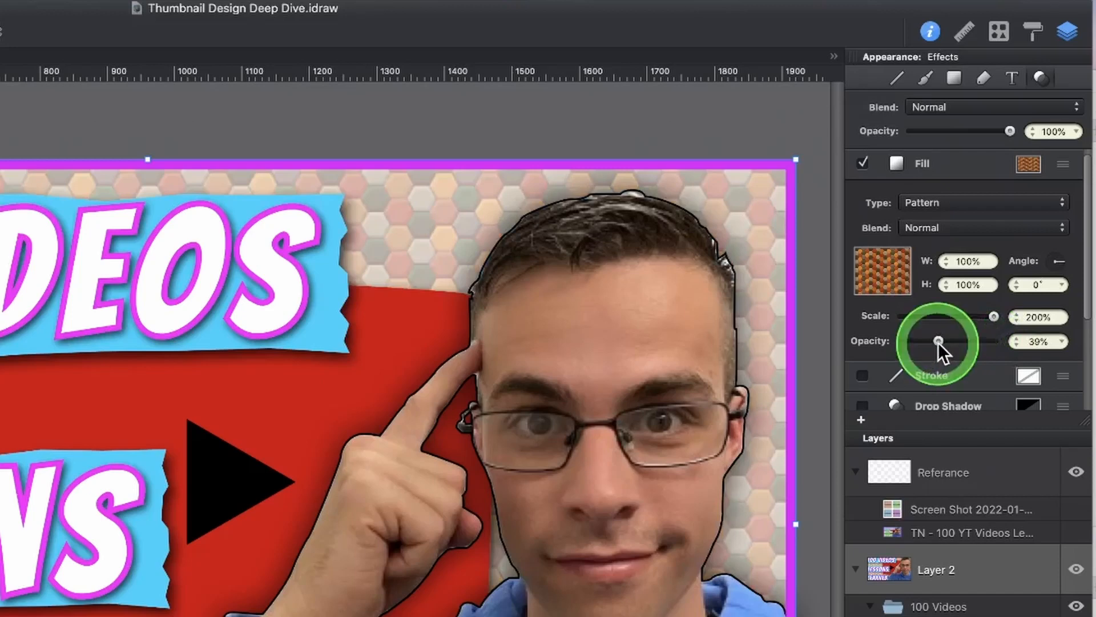
left_click_drag(937, 341, 1060, 284)
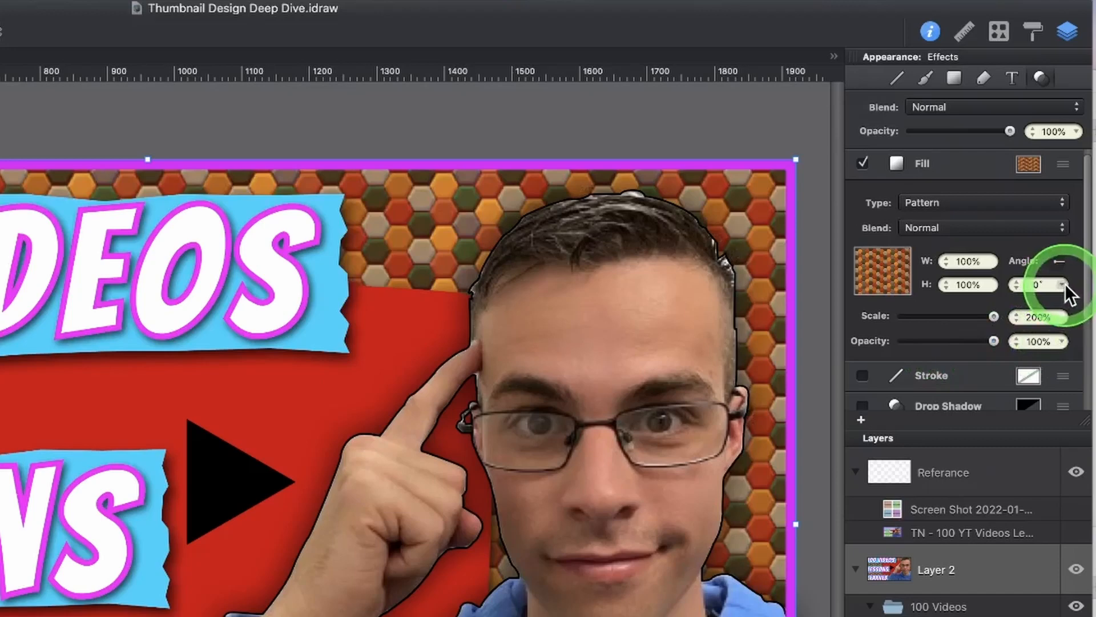
left_click(1064, 284)
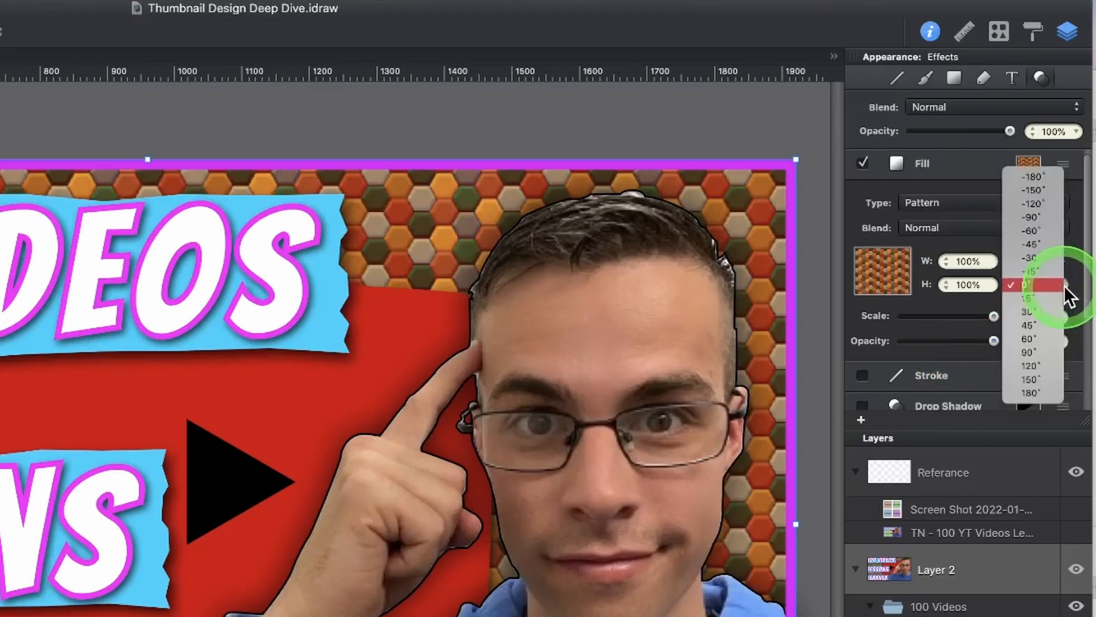
left_click(1043, 326)
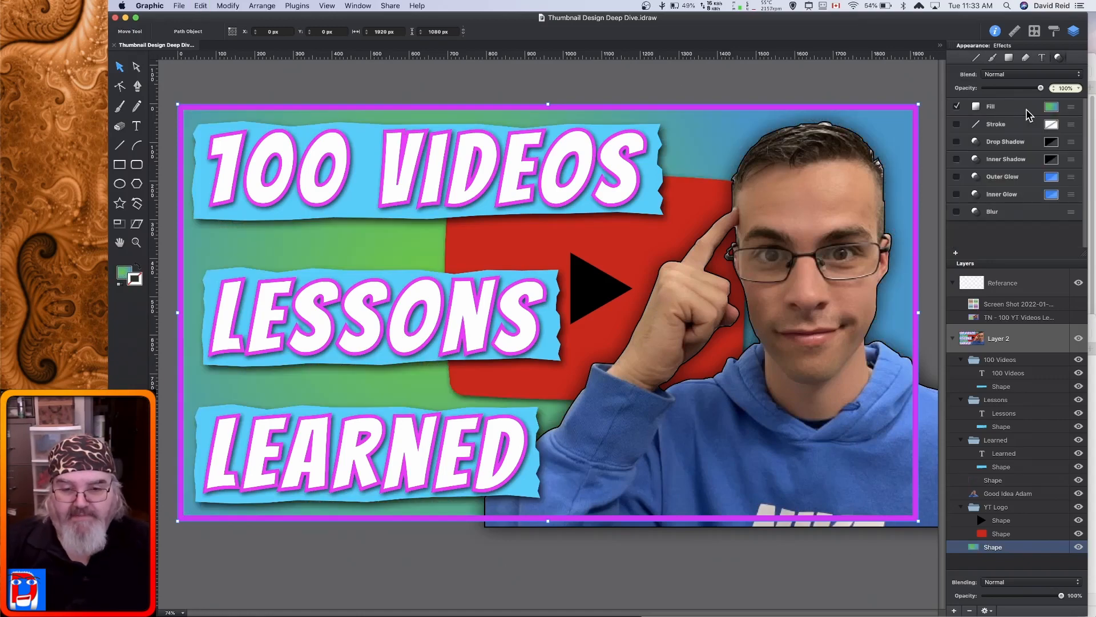
left_click(1026, 112)
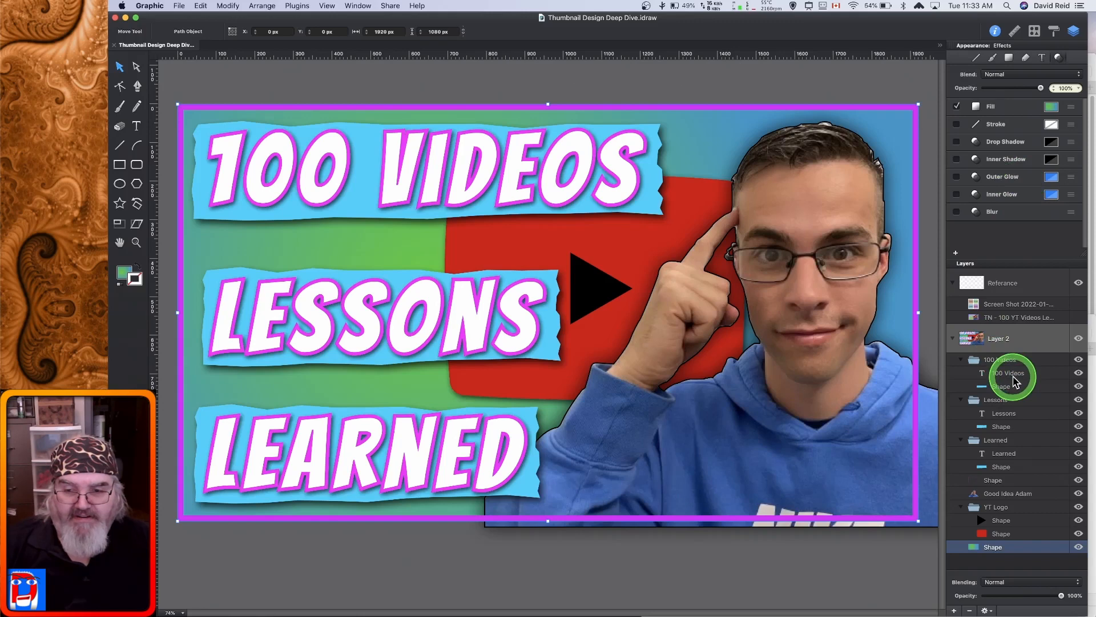
Duplicate the "100 Videos" text and place the copy below the canvas at about X 287, Y 1125 px.
left_click(1014, 377)
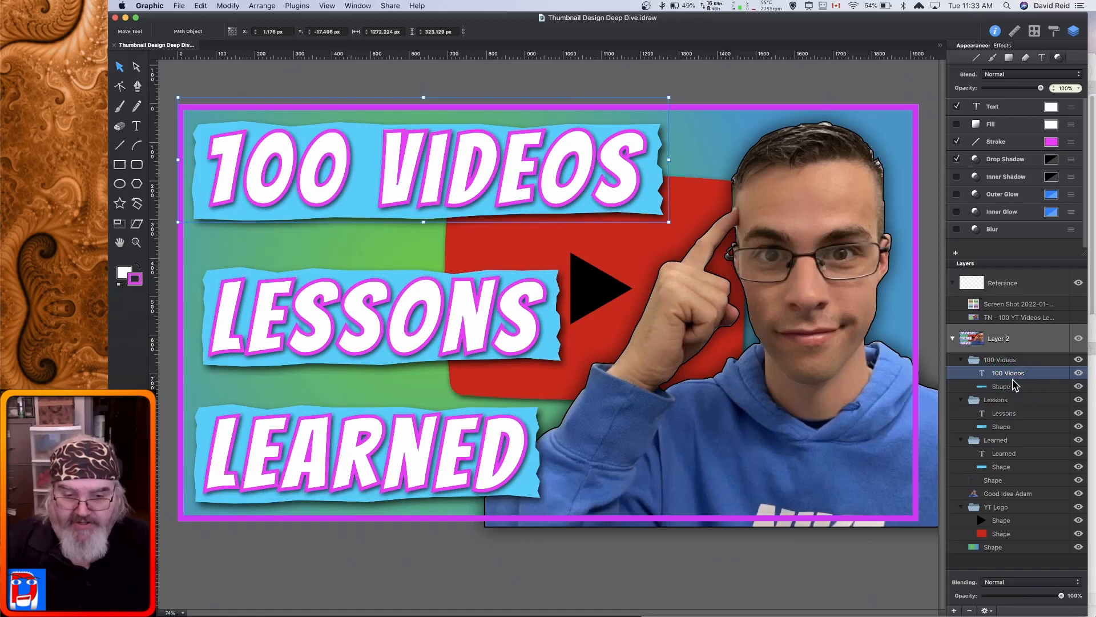
key("super+d")
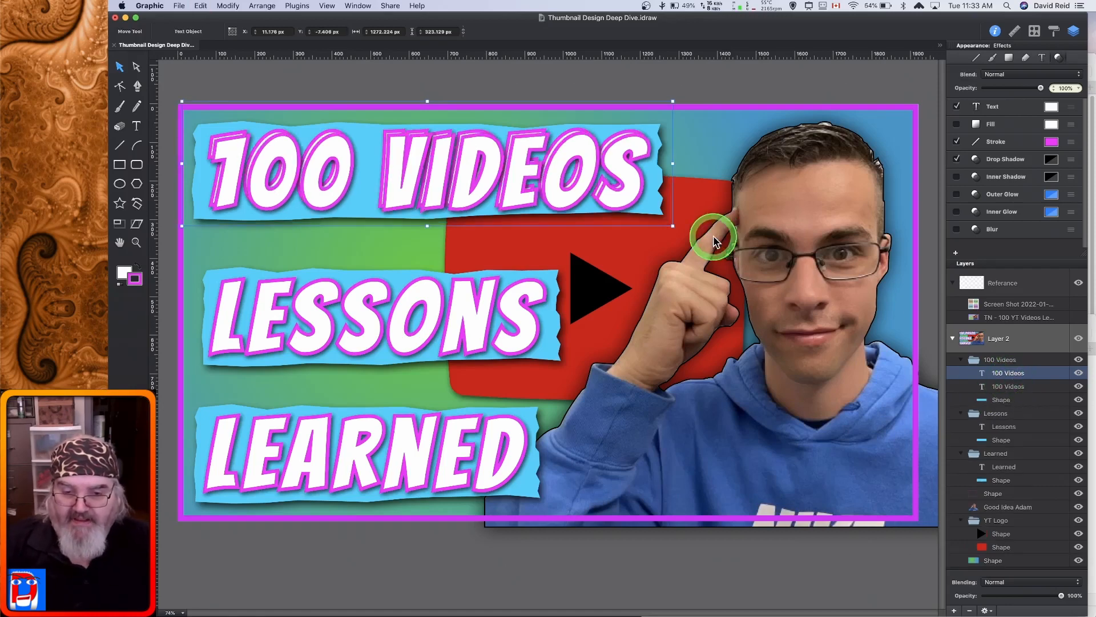
left_click_drag(628, 174, 722, 575)
scroll(722, 576, "down", 5)
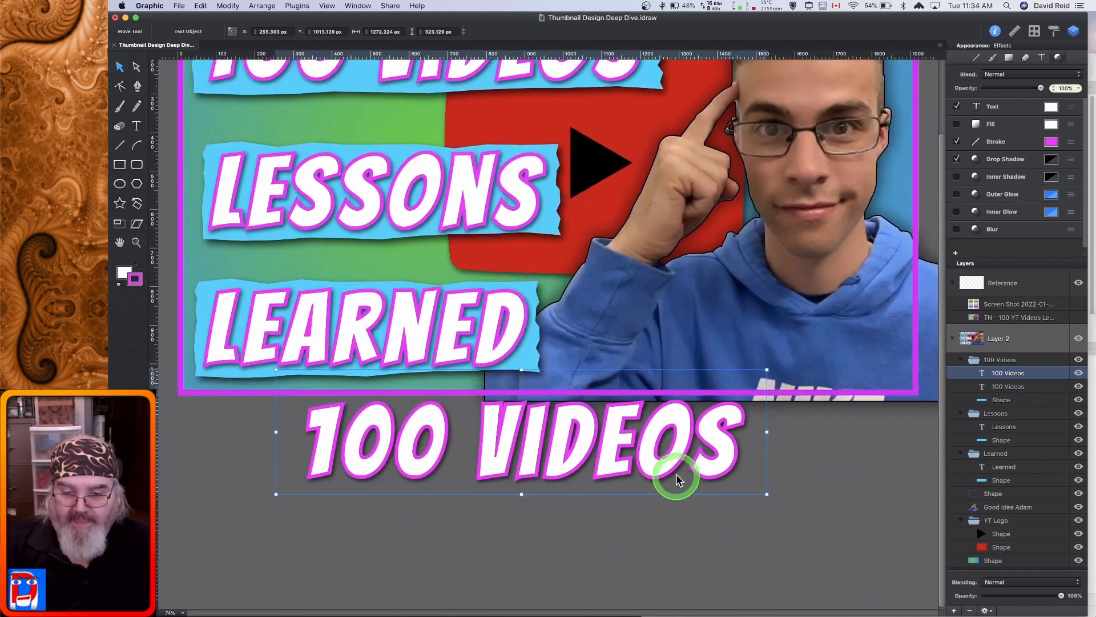
left_click_drag(678, 458, 691, 502)
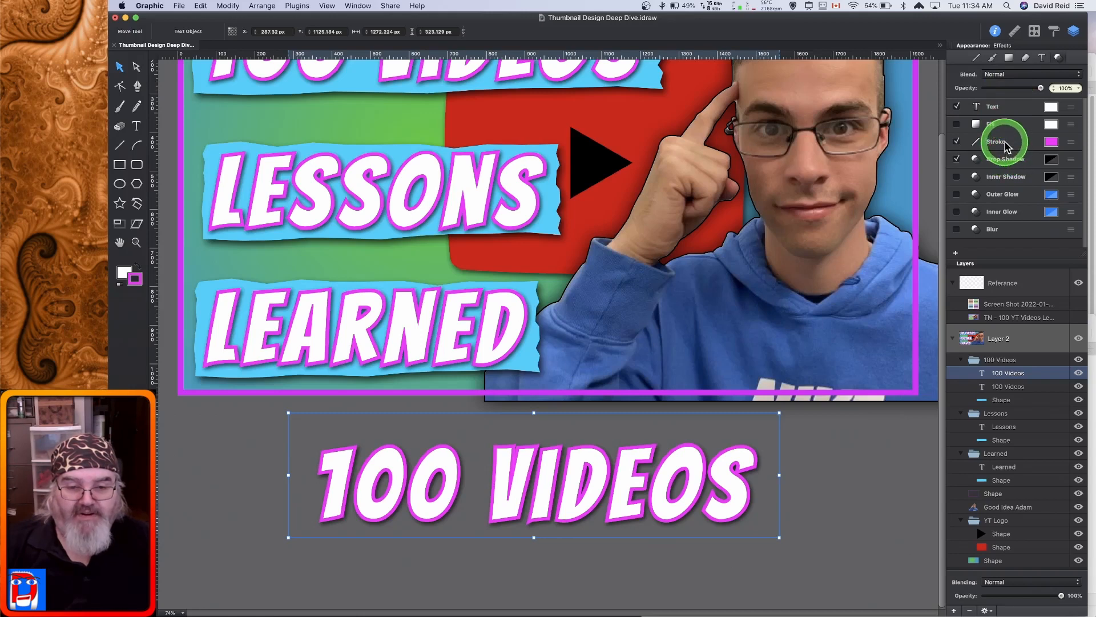
Add a second, black stroke to the copied "100 Videos" text and set its width to 4 pt.
right_click(1006, 146)
mouse_move(1030, 151)
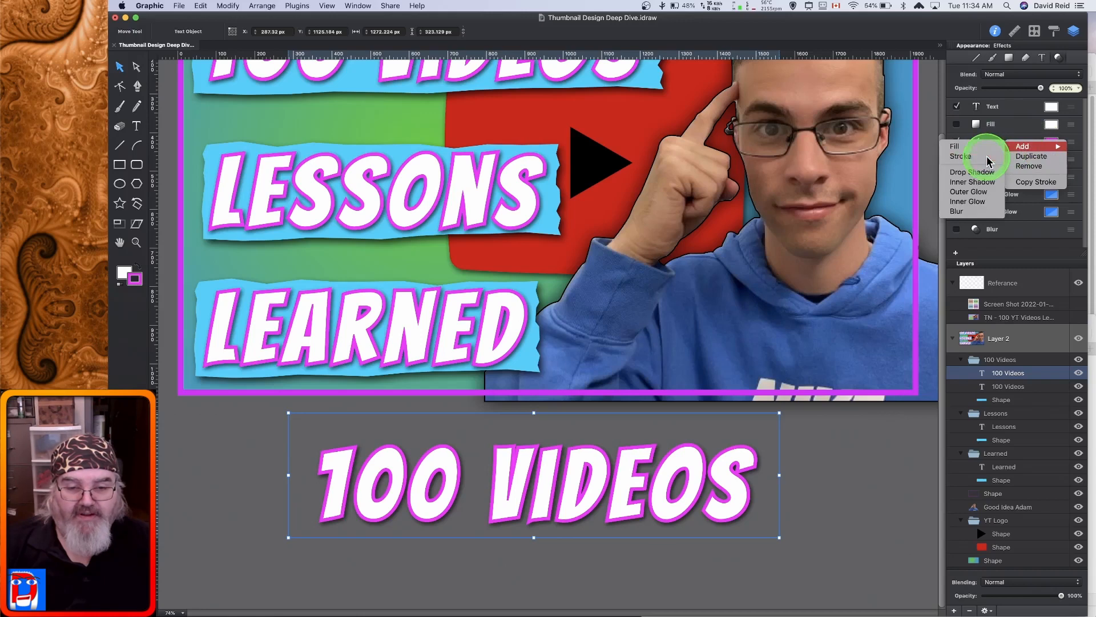
left_click(962, 156)
left_click(1007, 161)
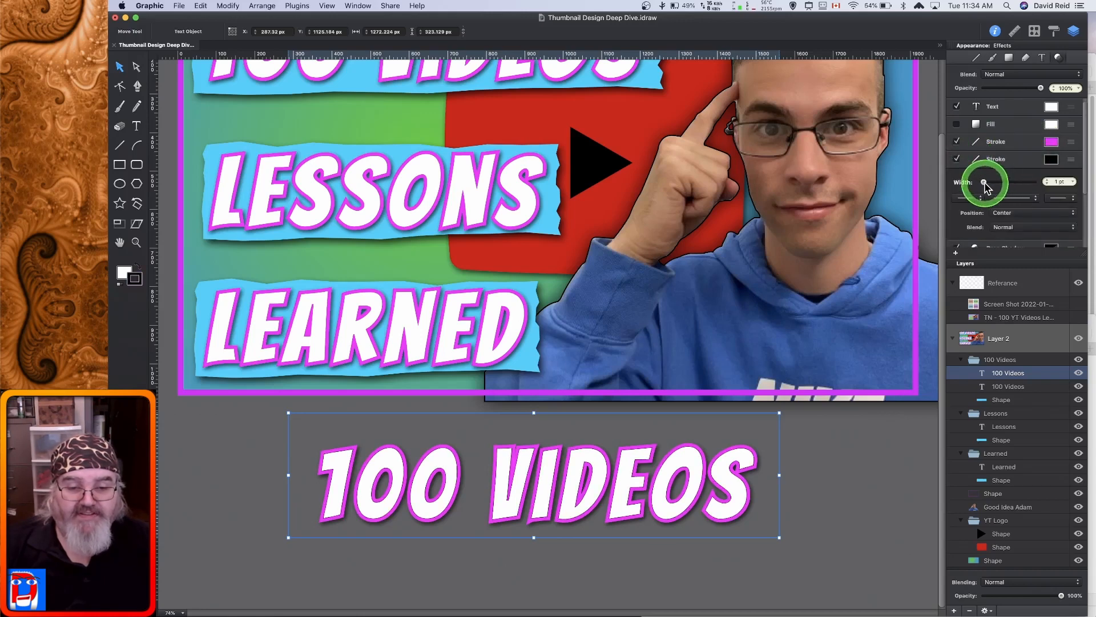
left_click_drag(985, 184, 989, 188)
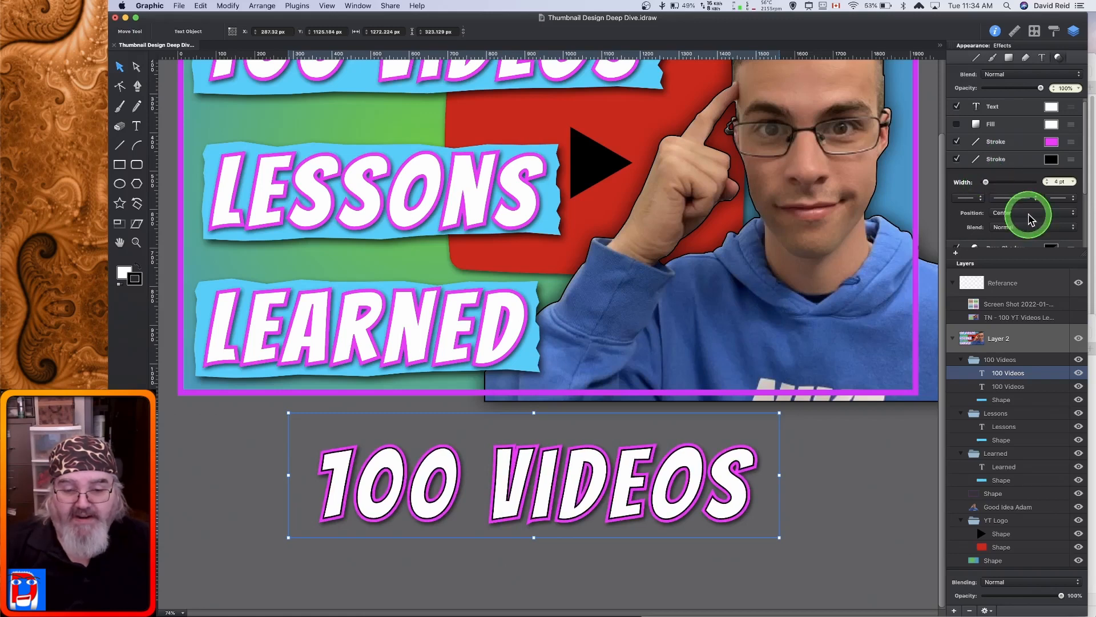
Try the Outside position for the copied text's black stroke and return it to Center.
mouse_move(1031, 220)
left_mouse_down()
mouse_move(1019, 221)
mouse_move(1023, 231)
left_mouse_up()
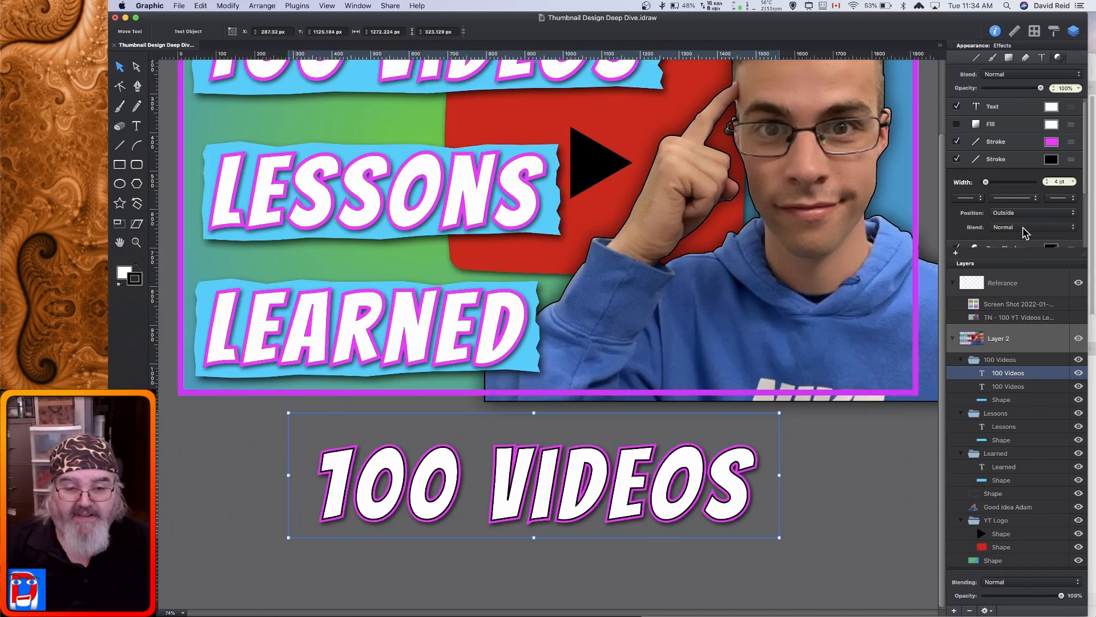
left_click(1025, 231)
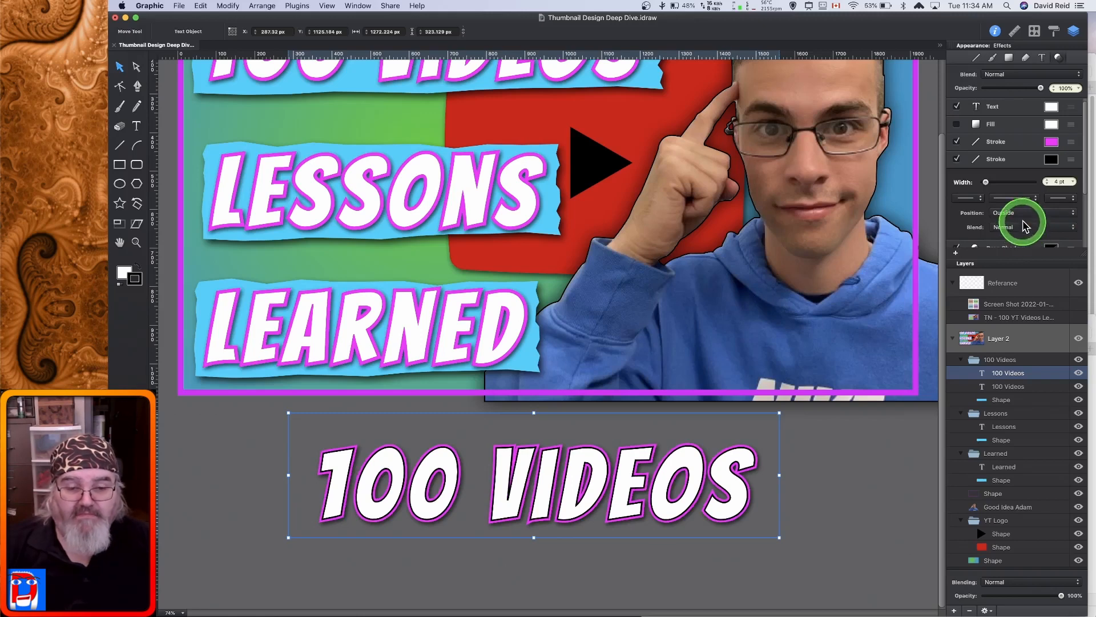
left_click(1024, 219)
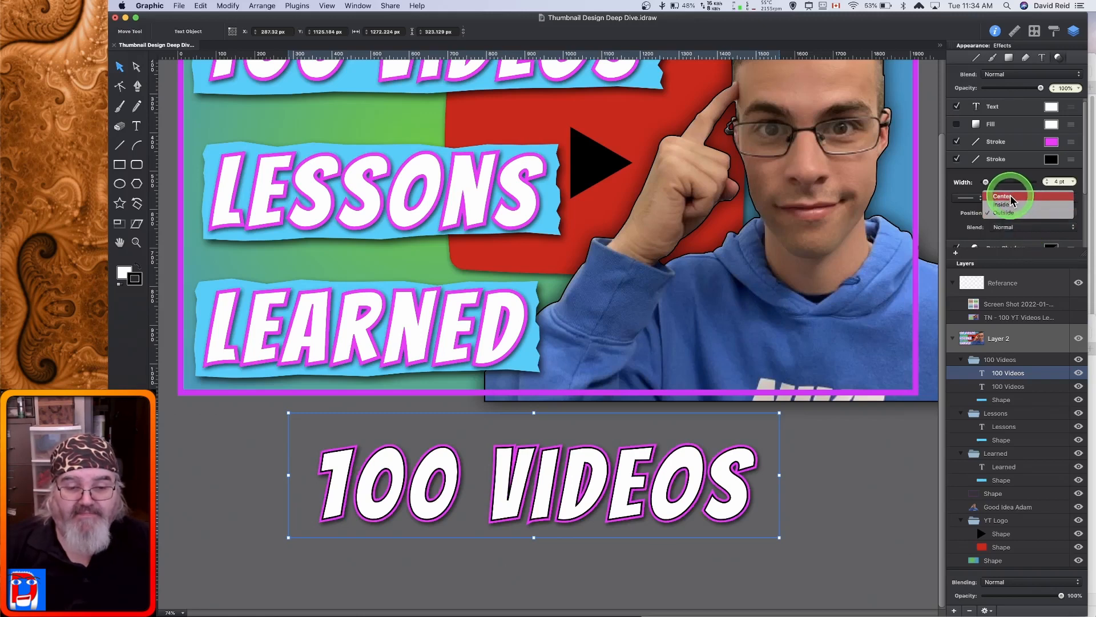
left_click(1004, 197)
Set the position of the copied text's magenta stroke to Center.
left_click(1006, 142)
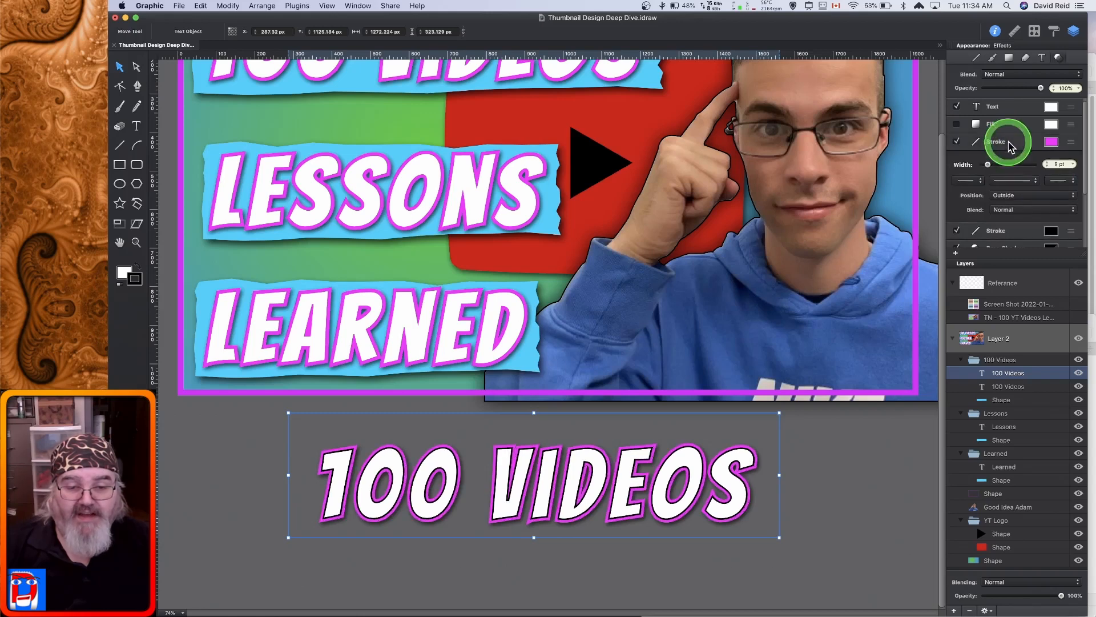
left_click(1021, 197)
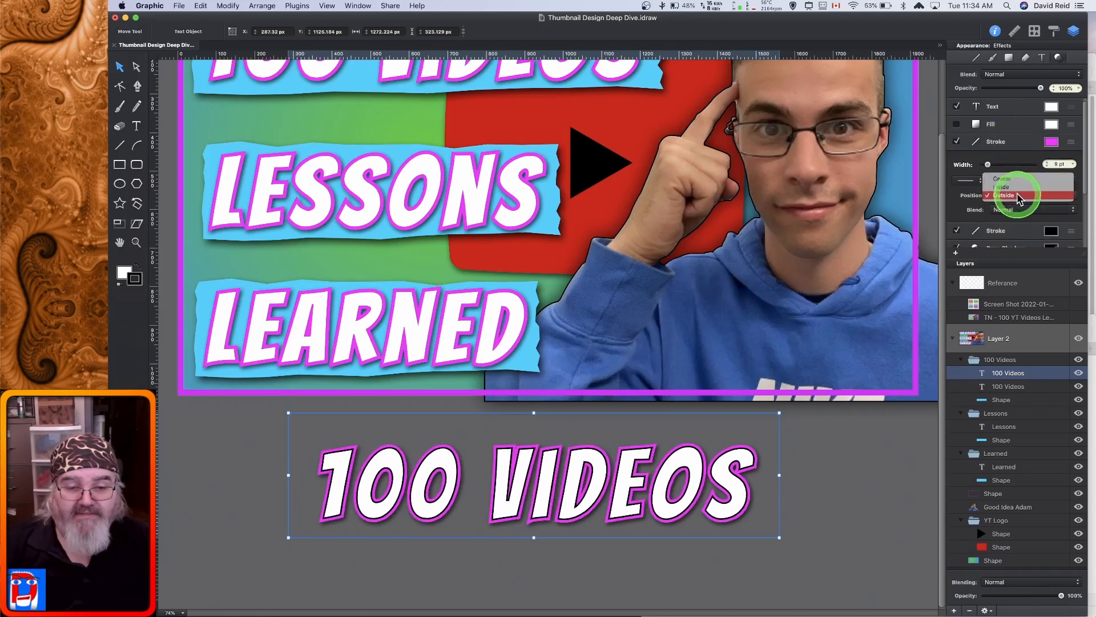
left_click(1014, 179)
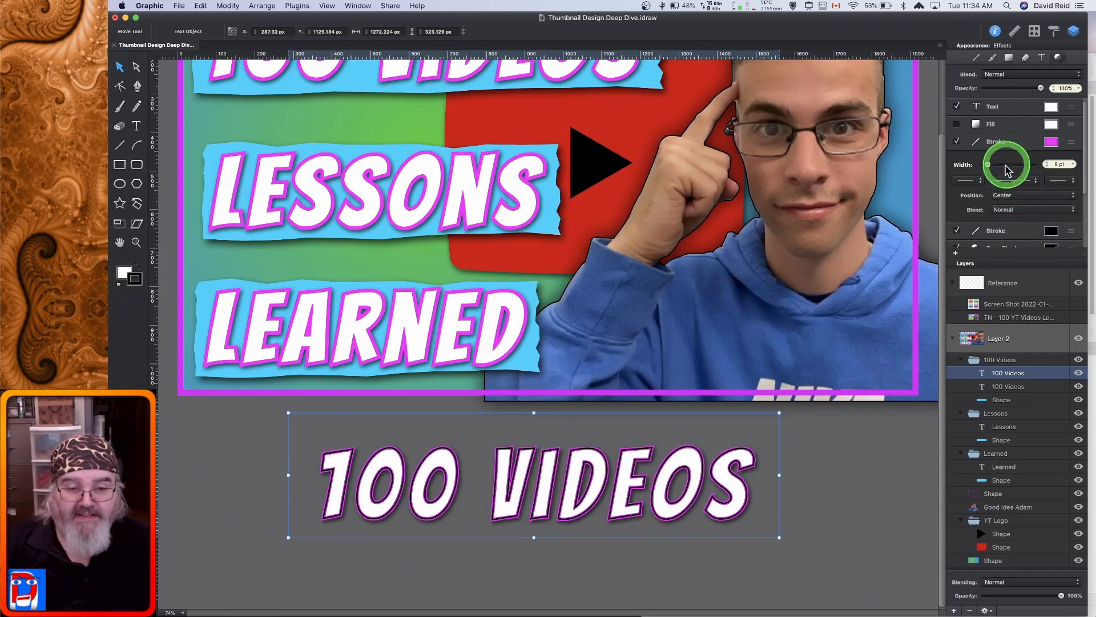
Set the copied "100 Videos" text's magenta stroke to a 13 pt width and the Outside position.
left_click_drag(989, 166, 990, 166)
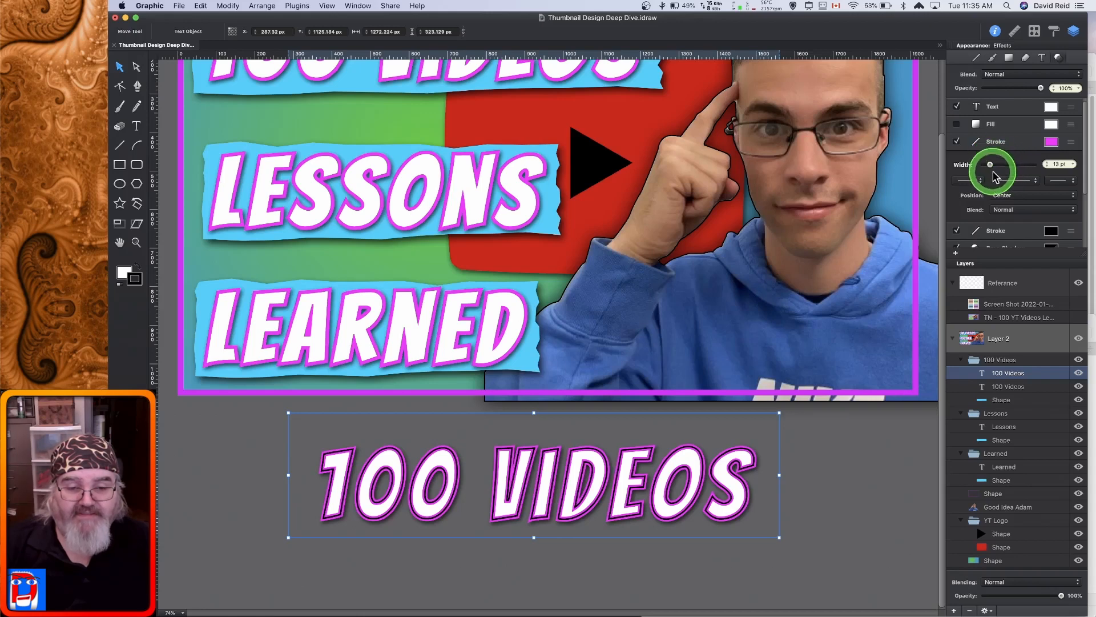
left_click(1016, 196)
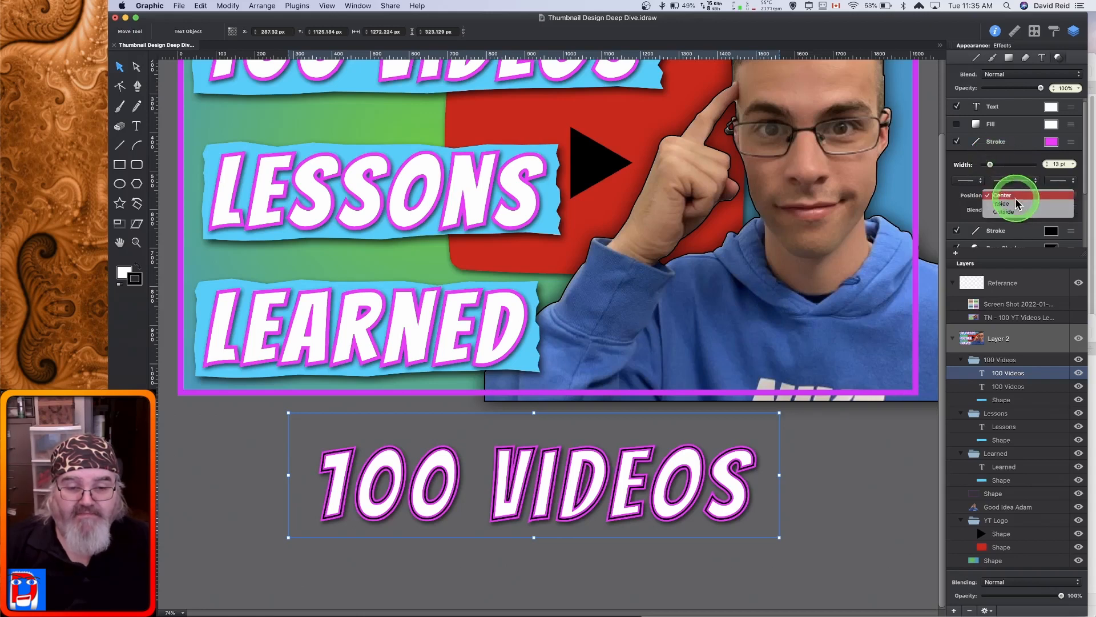
left_click(1015, 212)
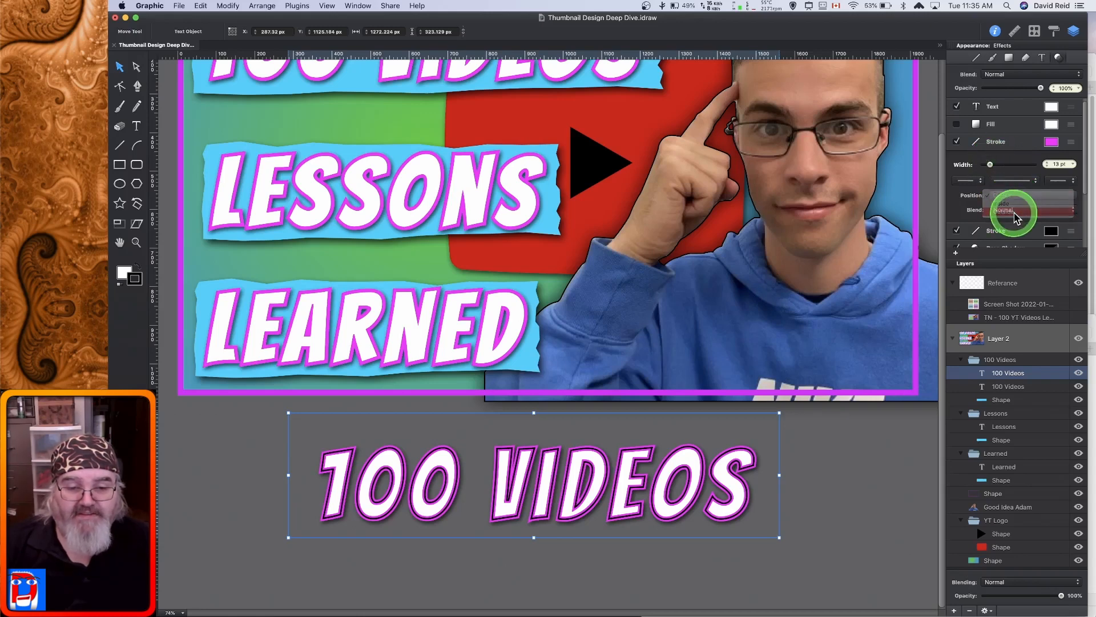
left_click(1015, 145)
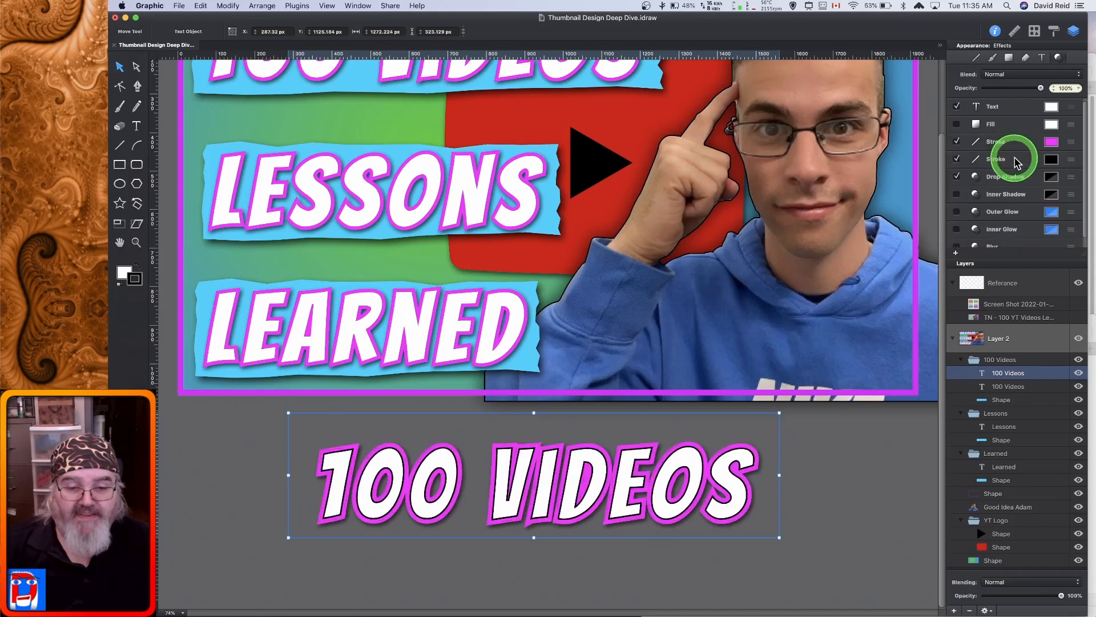
Set the copied text's black stroke to the Outside position with a width of 6 pt.
left_click(1010, 160)
left_click(1015, 216)
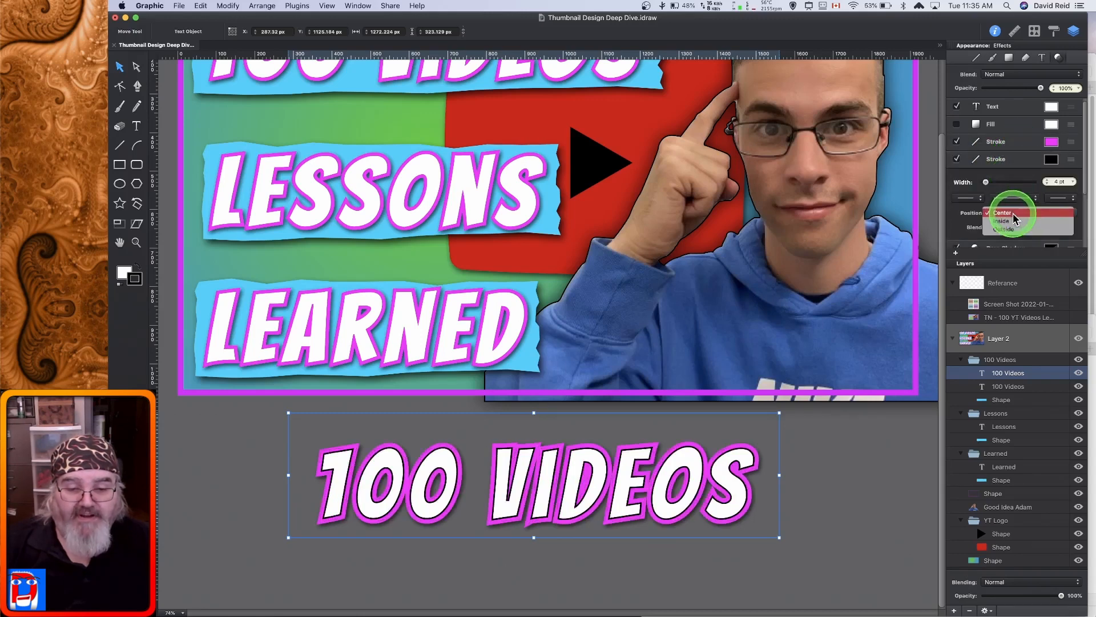
left_click(1012, 230)
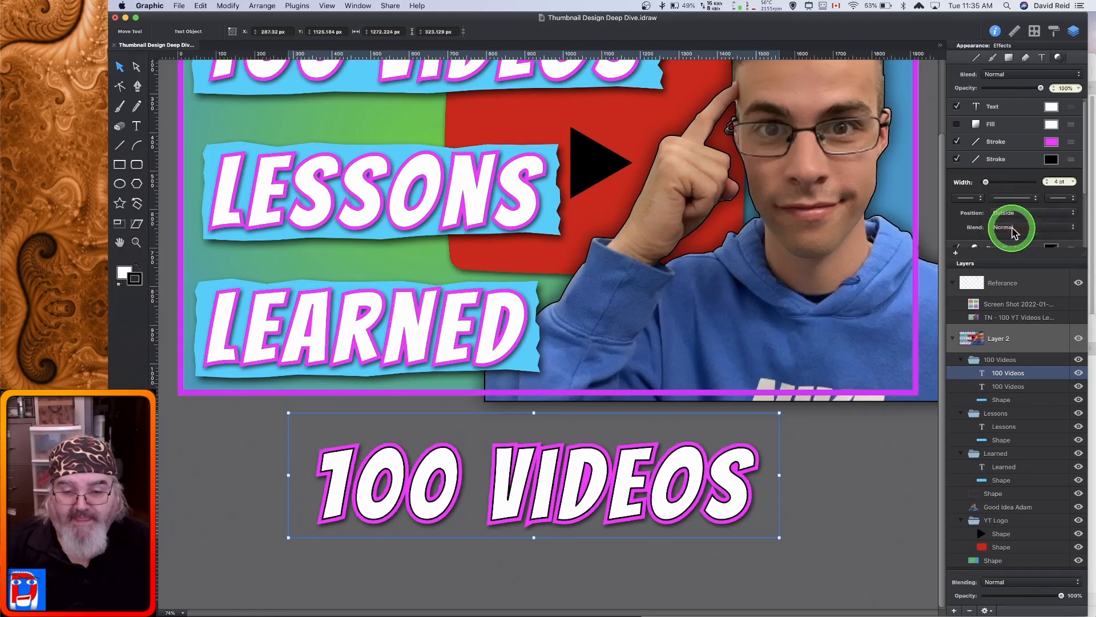
left_click_drag(986, 183, 986, 186)
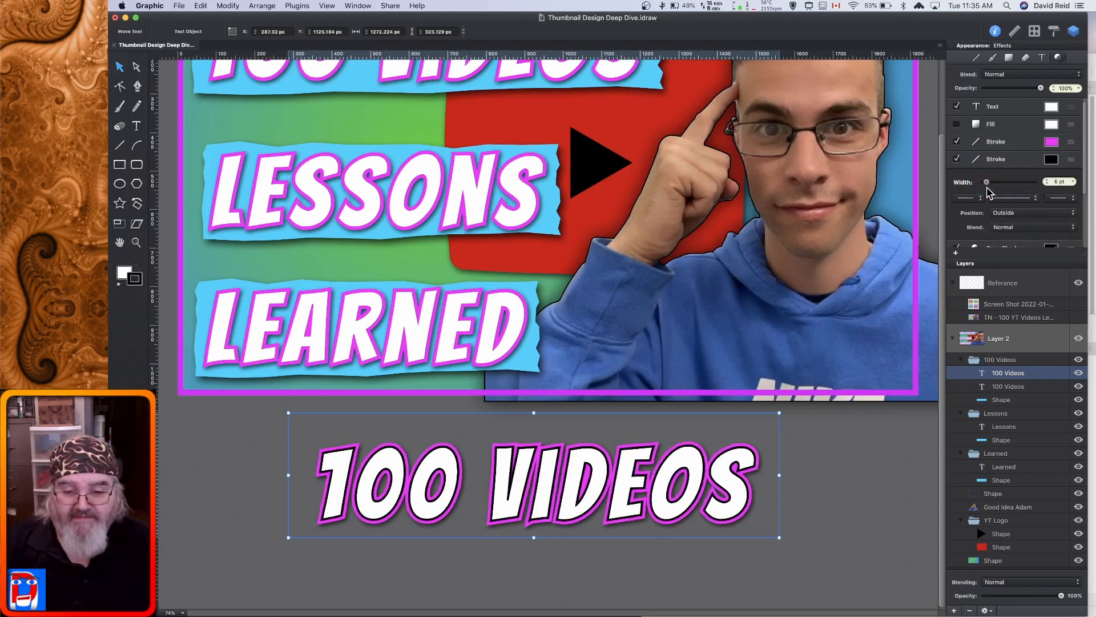
Try a 42 pt width for the copied text's magenta stroke, then reduce it to 12 pt.
left_click(1009, 145)
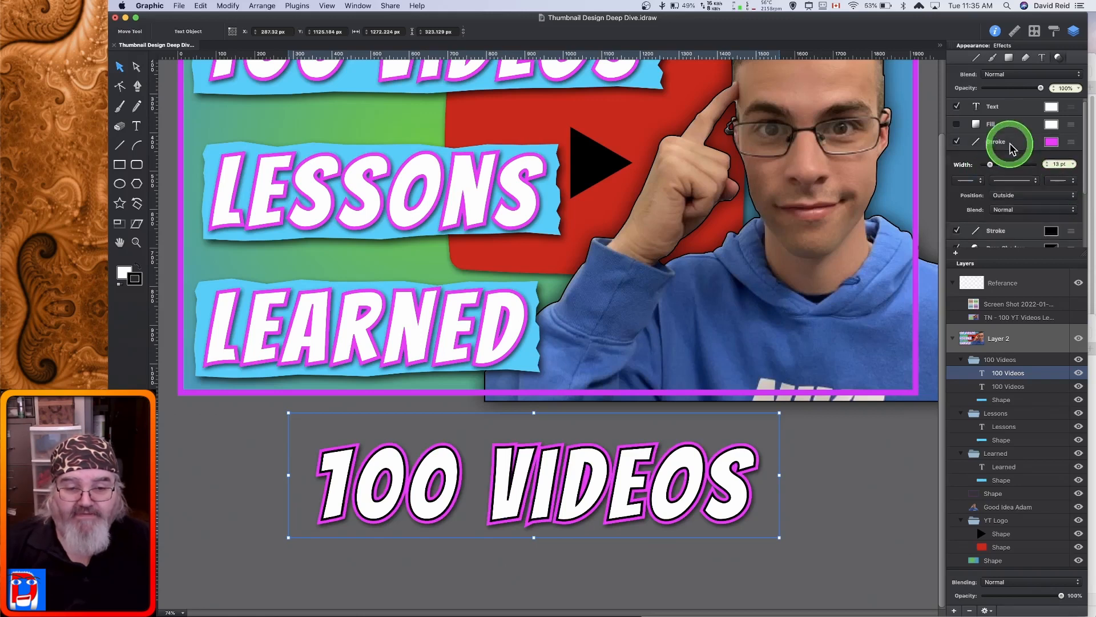
left_click_drag(991, 165, 1004, 166)
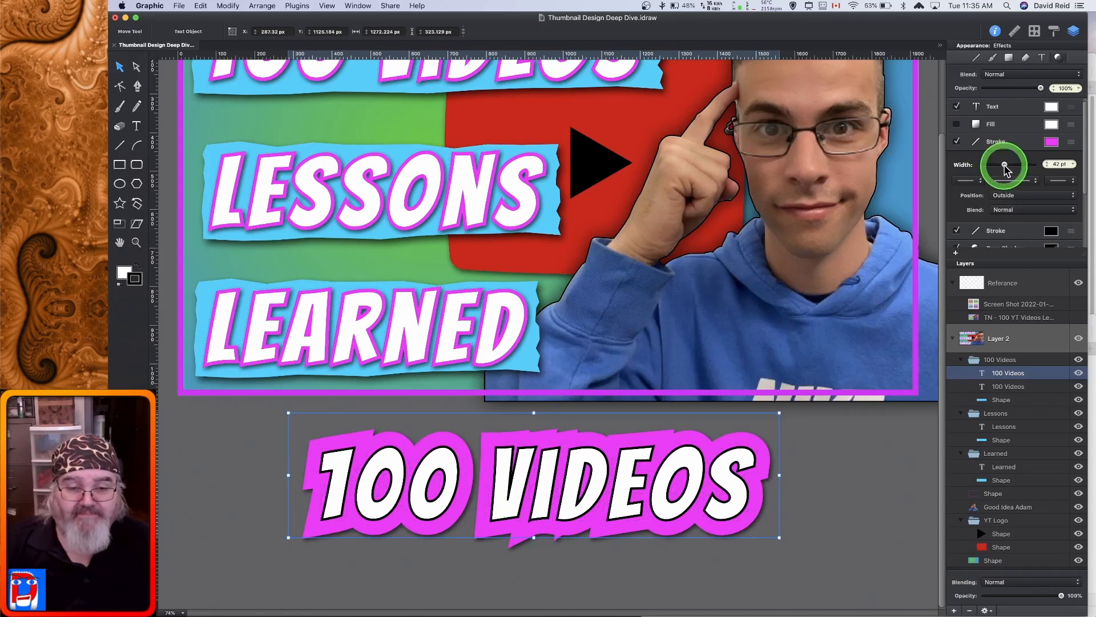
left_click_drag(1005, 166, 989, 168)
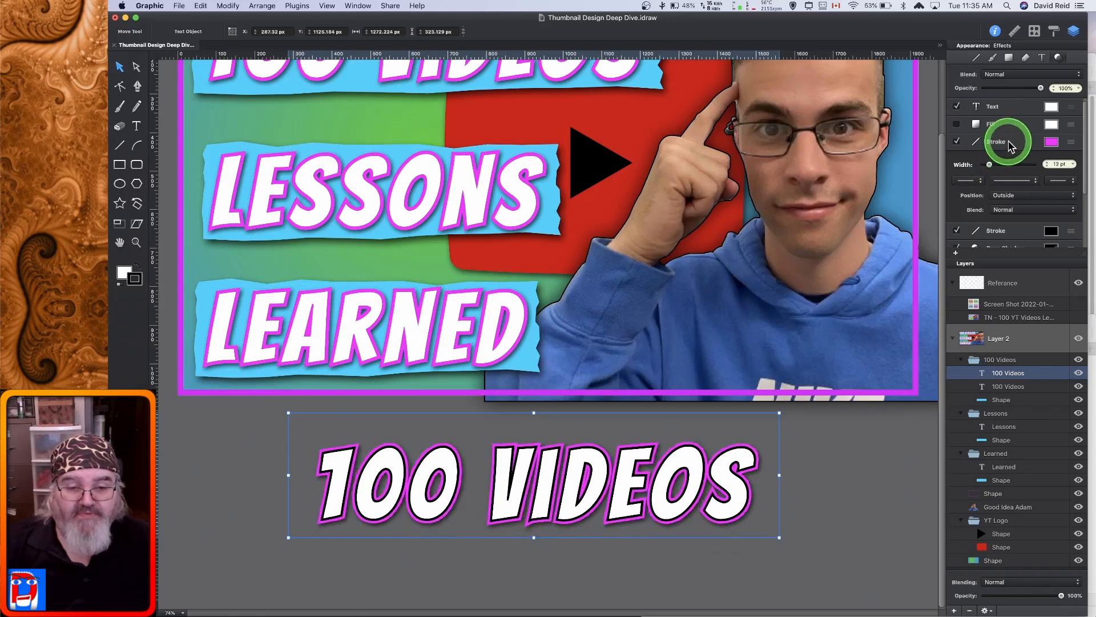
left_click(1009, 142)
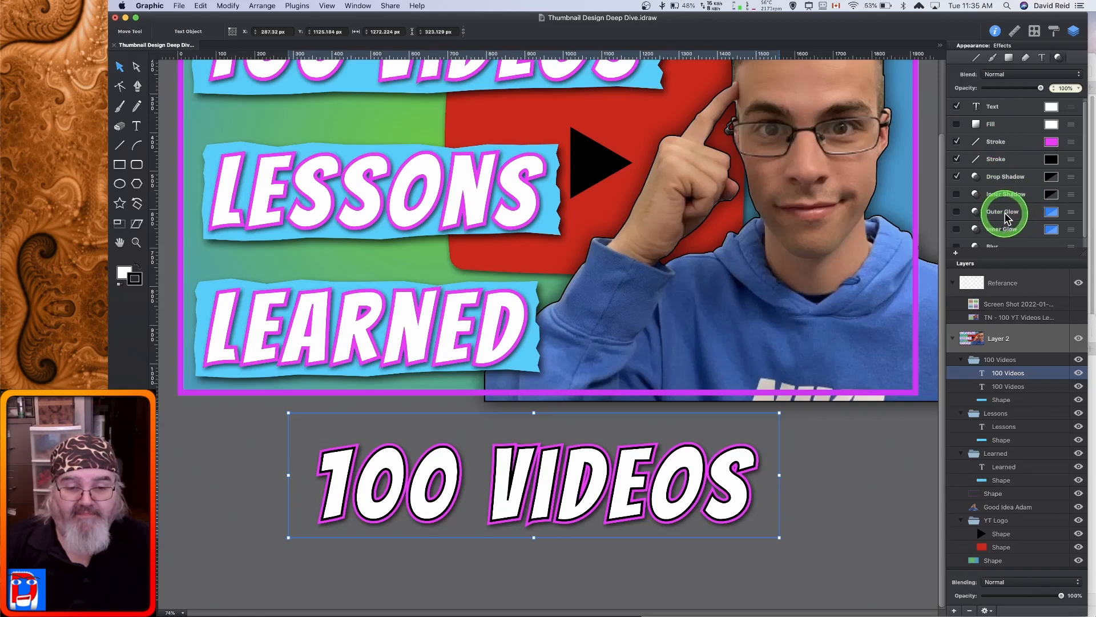
Add an outer glow to the copied text, using the magenta sampled from its stroke and a size of 20 pt.
left_click(1005, 214)
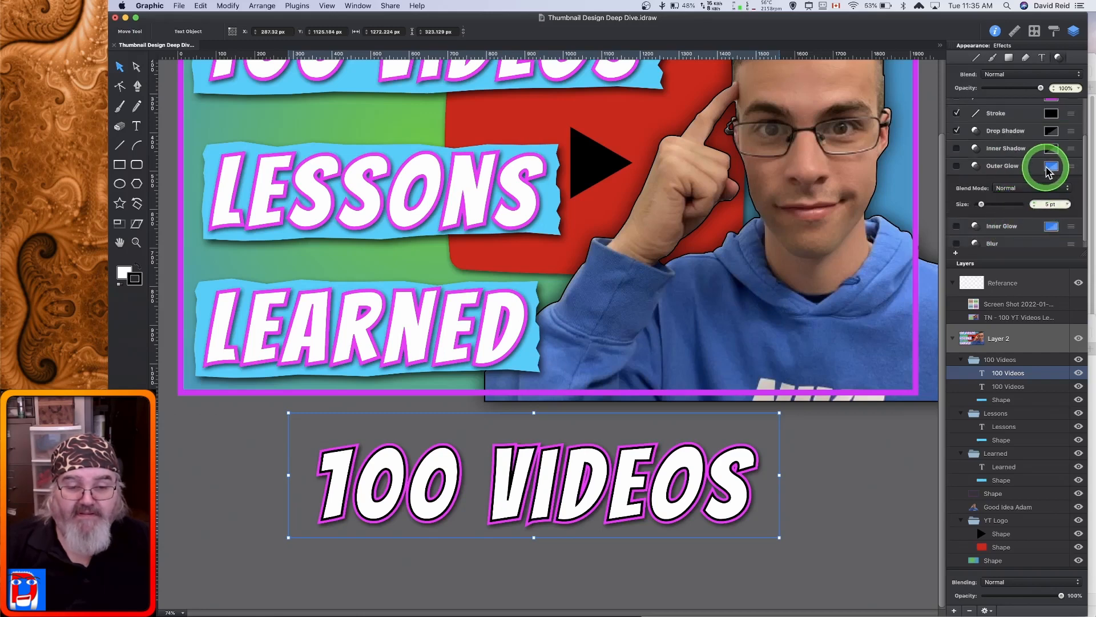
left_click(1053, 169)
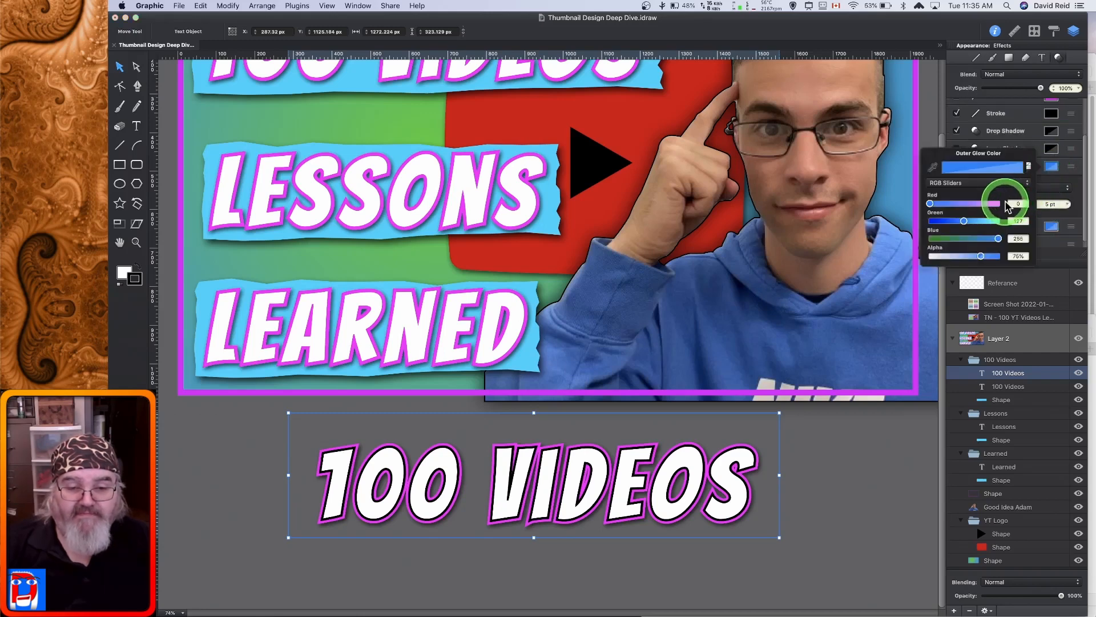
left_click(932, 169)
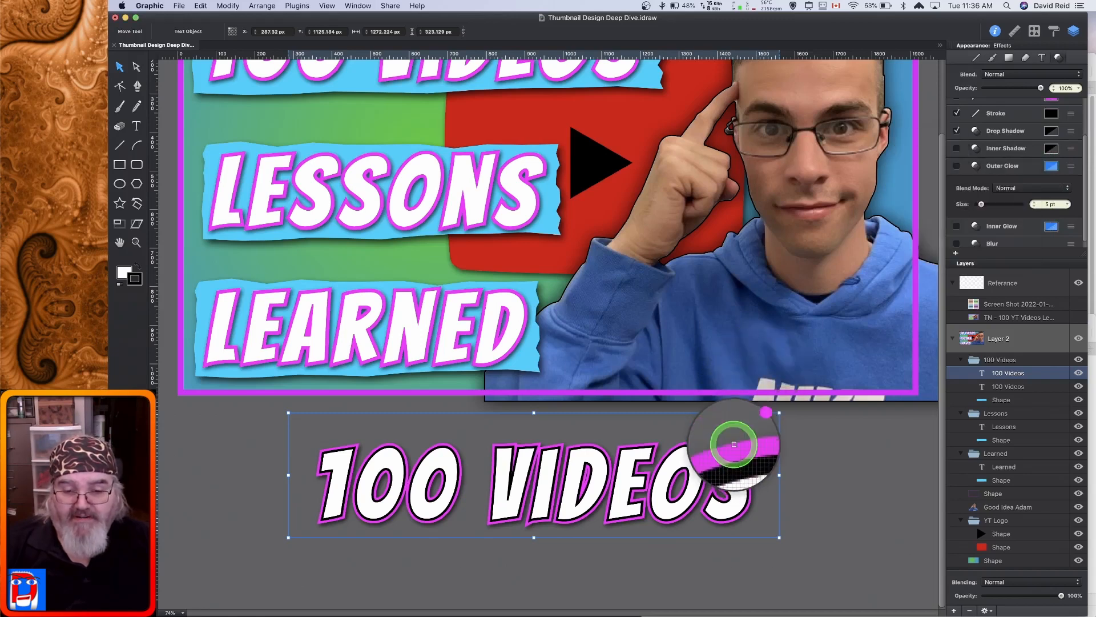
left_click(734, 445)
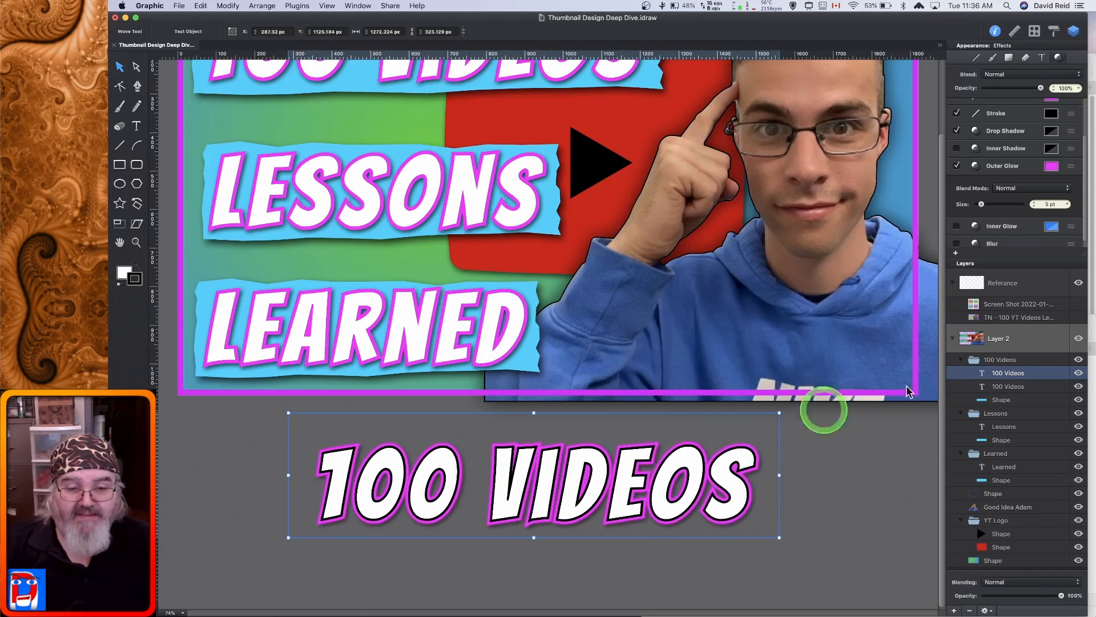
left_click_drag(981, 204, 997, 212)
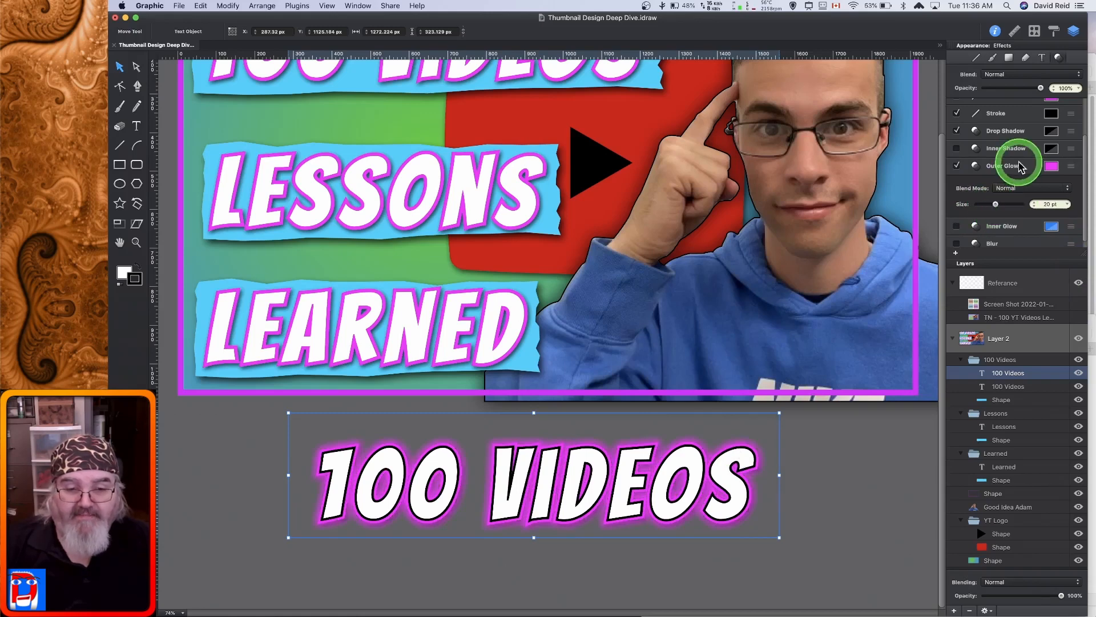
left_click(1013, 170)
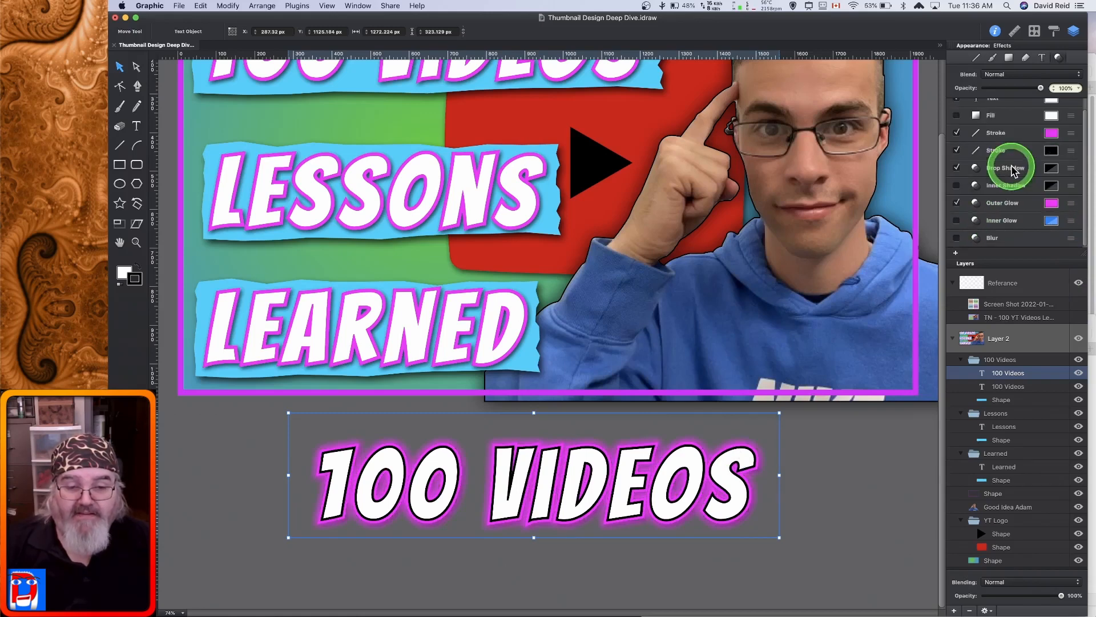